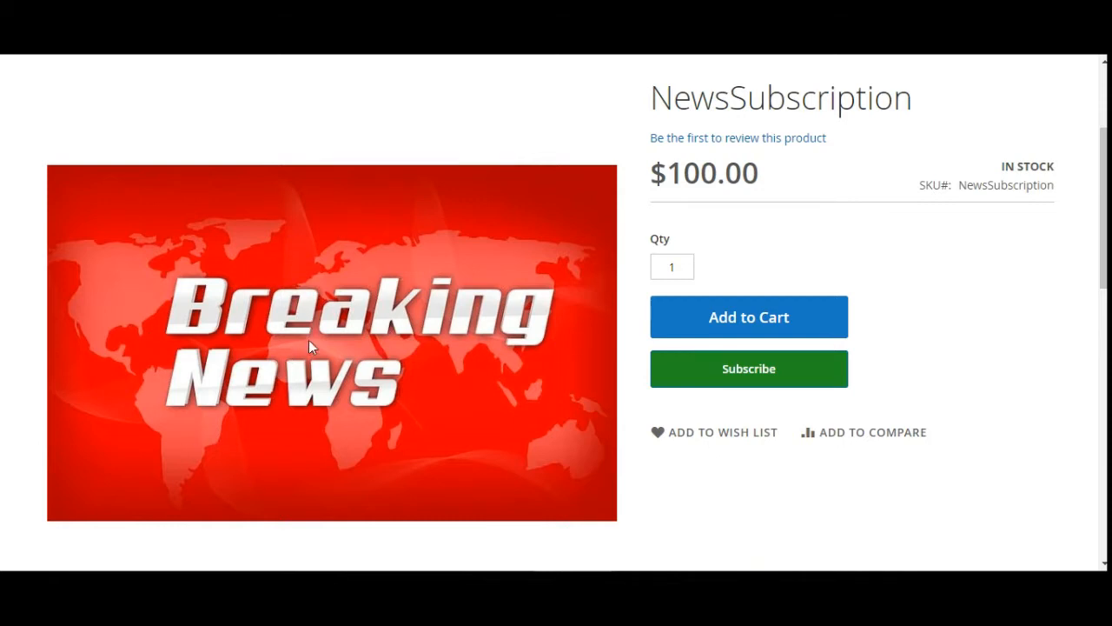
Step: Open the subscription plan selection for the NewsSubscription product
scroll(896, 355, "up", 1)
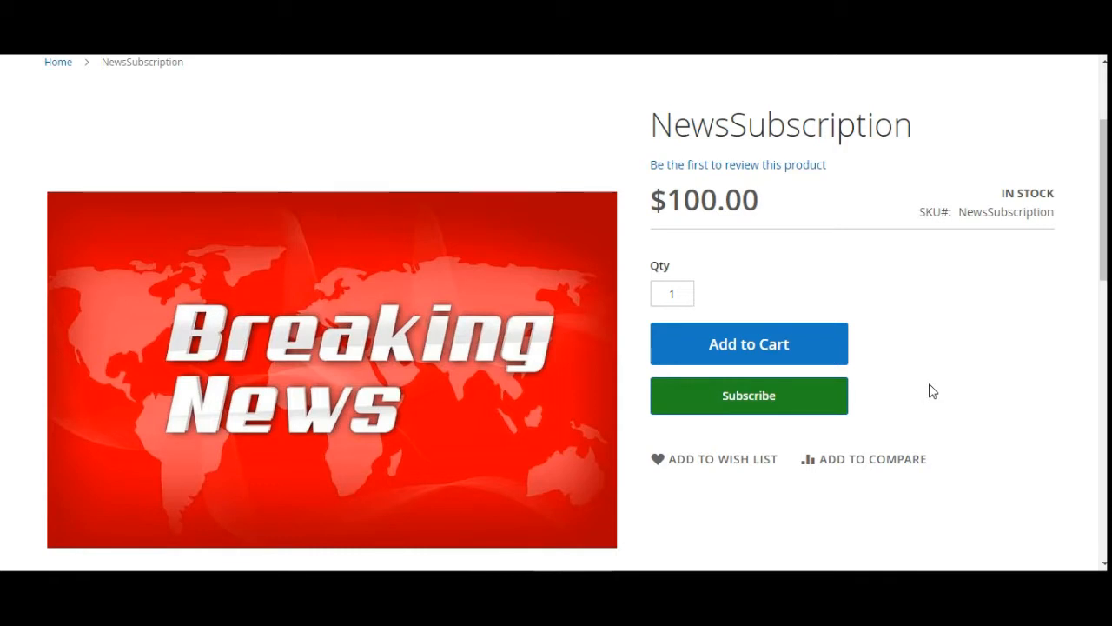
left_click(753, 405)
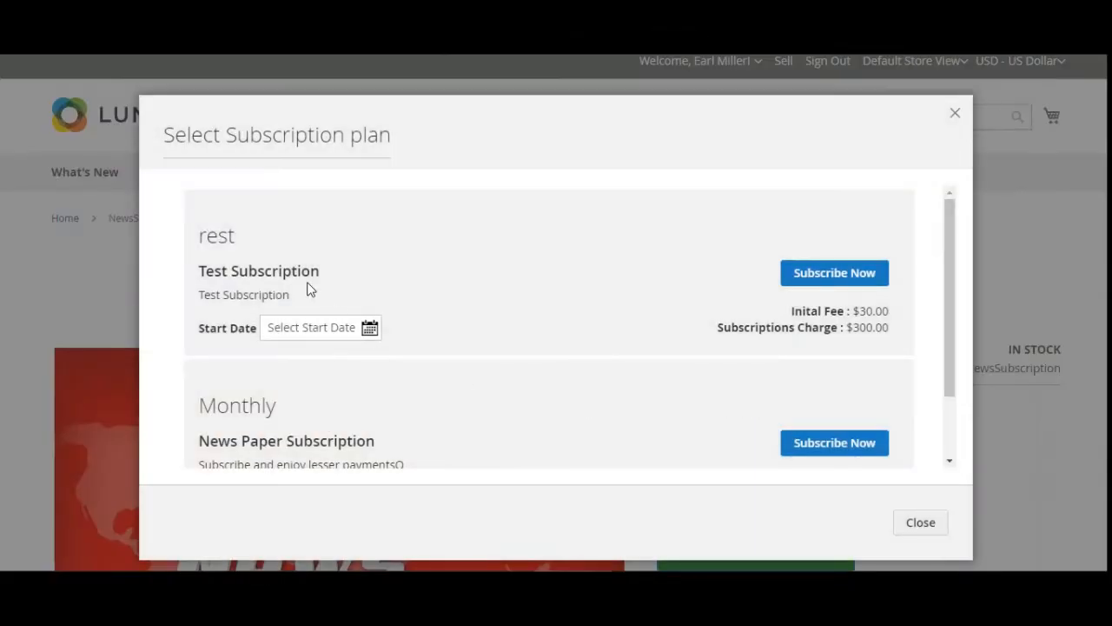
left_click_drag(214, 135, 391, 134)
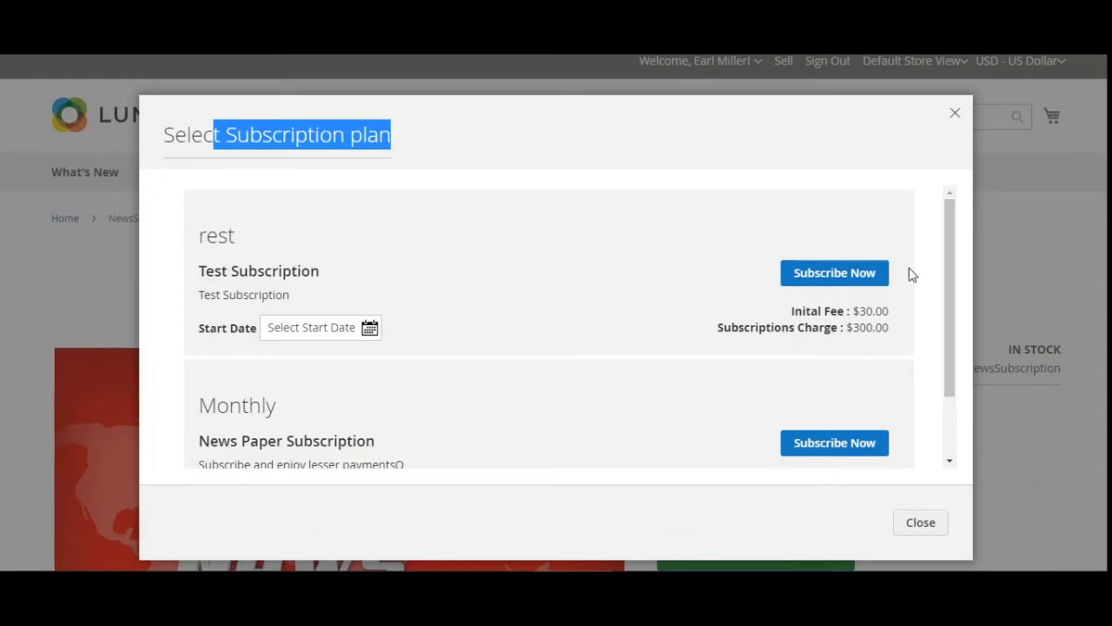
mouse_move(946, 222)
left_mouse_down()
mouse_move(945, 303)
mouse_move(951, 238)
left_mouse_up()
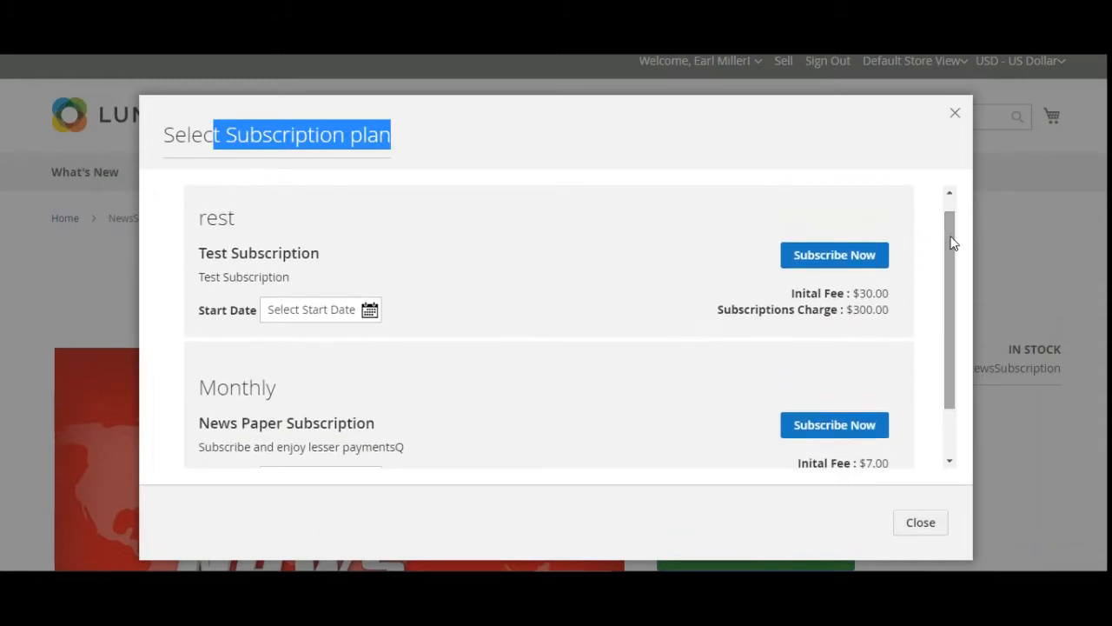
Step: Examine the names and descriptions of the rest and Monthly subscription plans
left_click_drag(202, 220, 243, 231)
left_click_drag(211, 392, 279, 392)
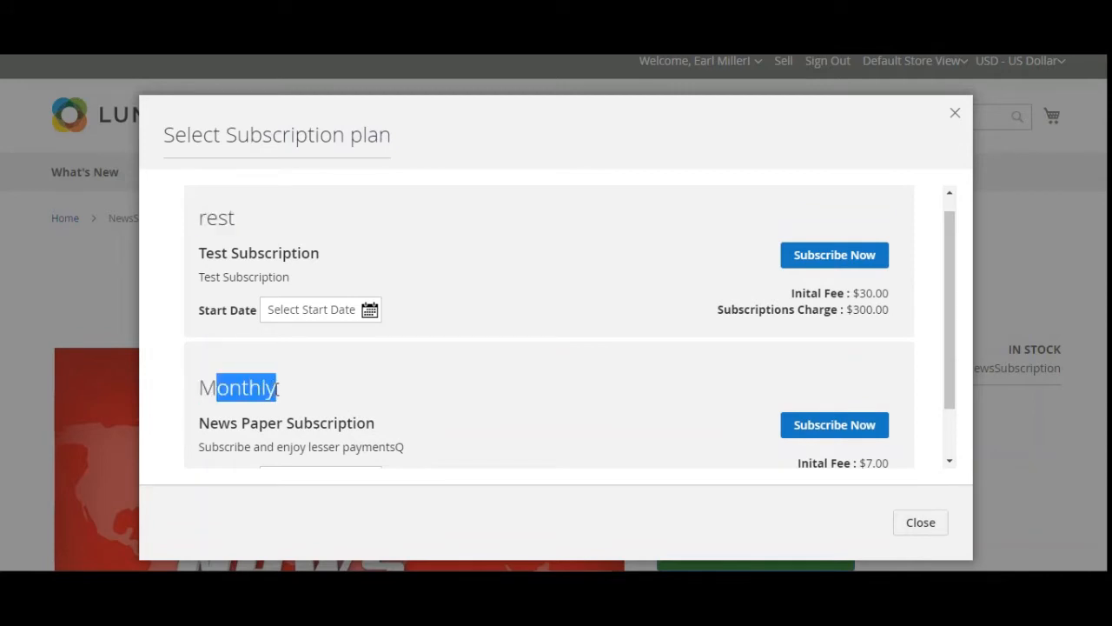
left_click(221, 224)
double_click(211, 219)
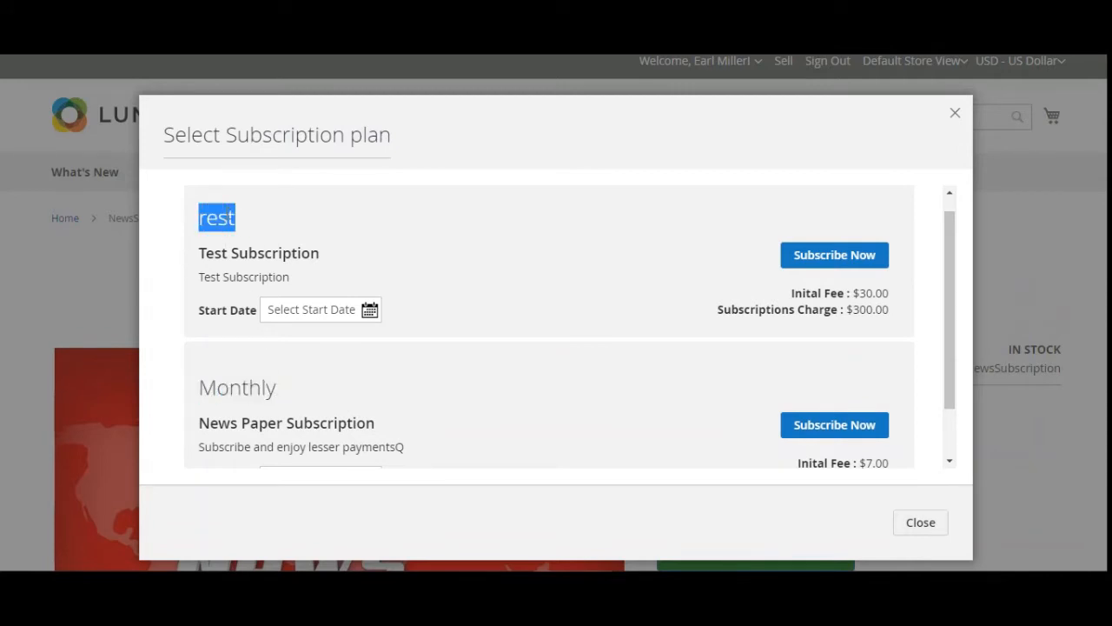
left_click(244, 227)
double_click(233, 217)
left_click_drag(214, 254, 312, 250)
left_click_drag(226, 279, 269, 280)
left_click(226, 431)
left_click_drag(226, 431, 410, 459)
left_click(350, 458)
Step: Set the start date of the Monthly News Paper Subscription plan to 10/7/2020
scroll(278, 465, "down", 1)
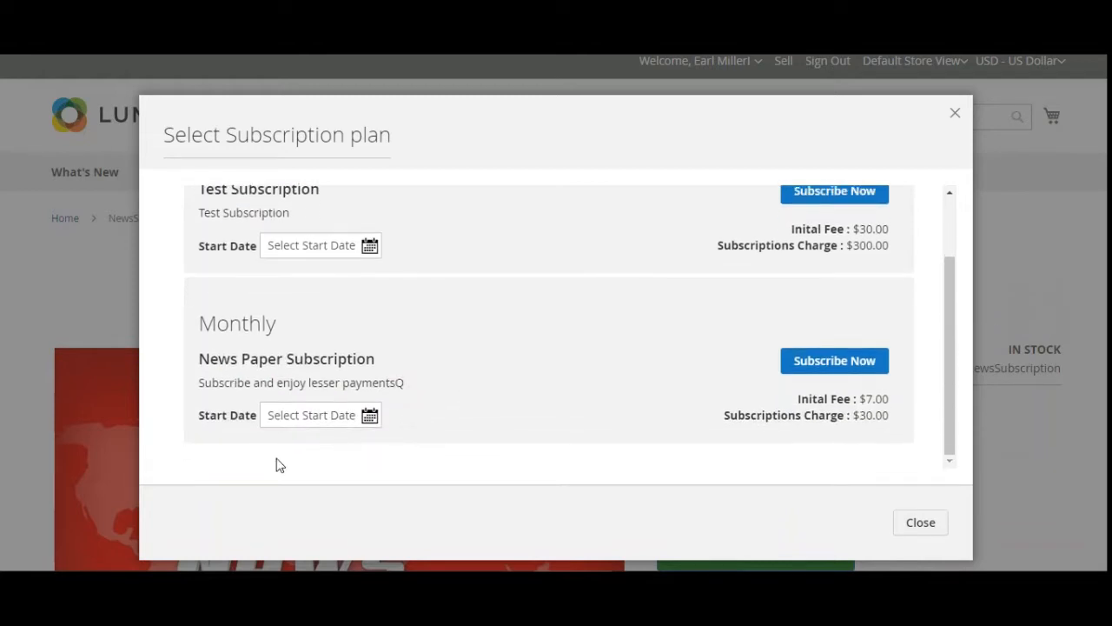
left_click(369, 415)
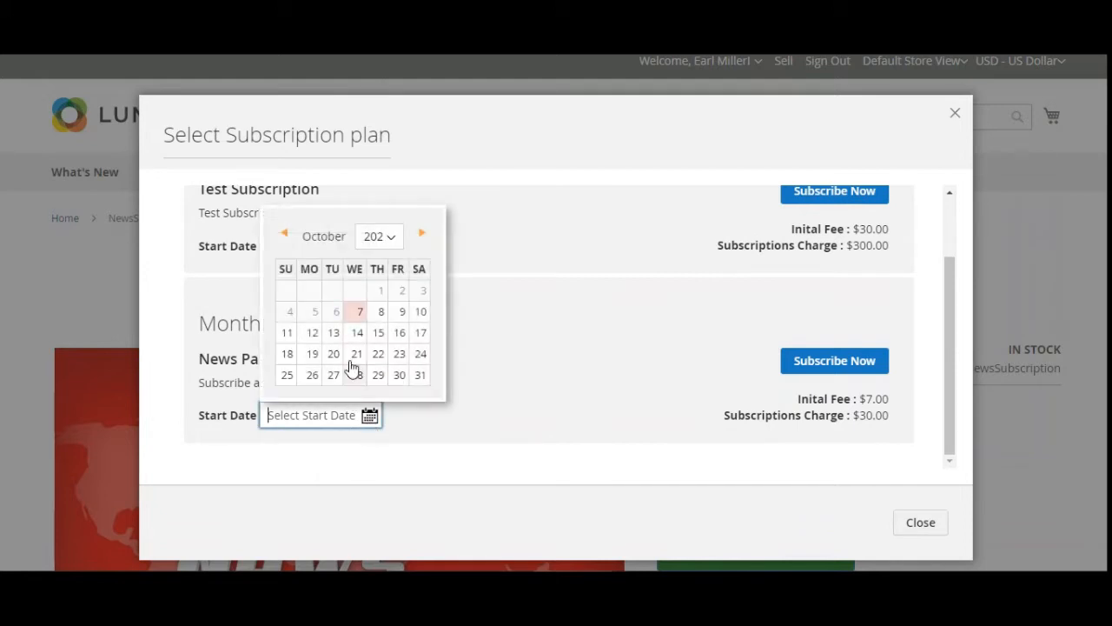
left_click(359, 312)
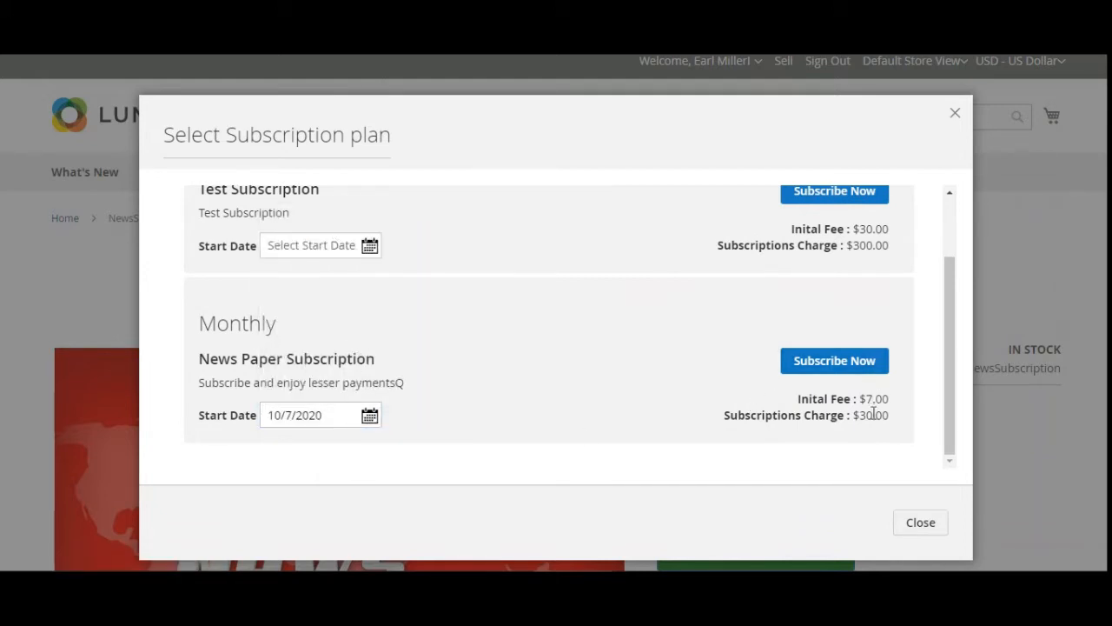
Step: Review the Monthly plan's initial fee and subscription charge, and subscribe to that plan
left_click_drag(816, 402, 888, 417)
left_click(774, 417)
left_click_drag(751, 415, 883, 420)
left_click_drag(947, 368, 951, 414)
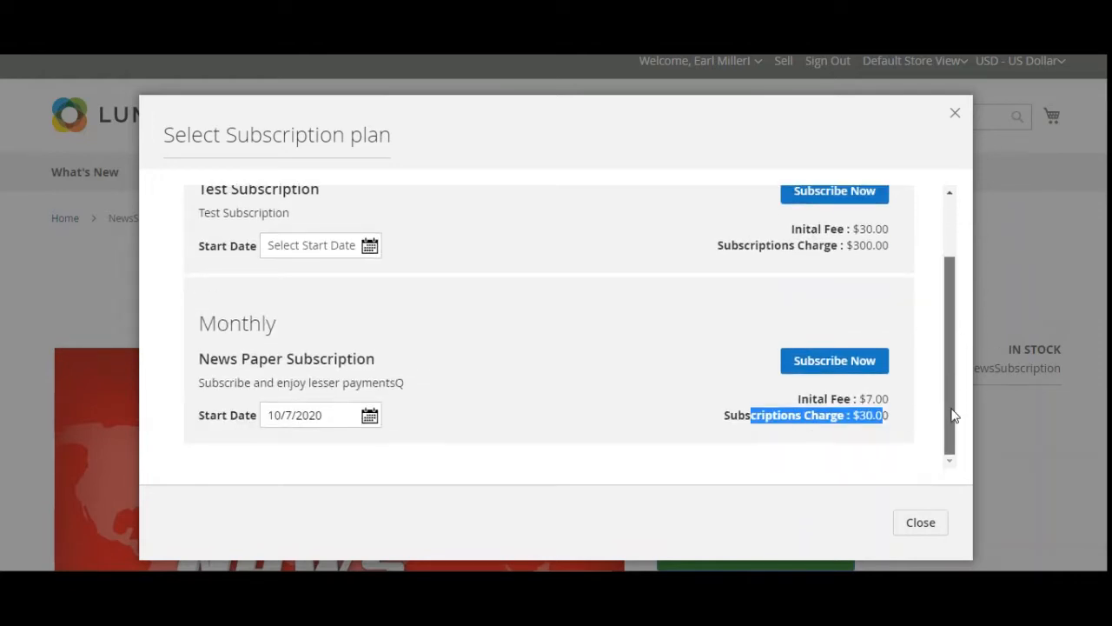
left_click(643, 398)
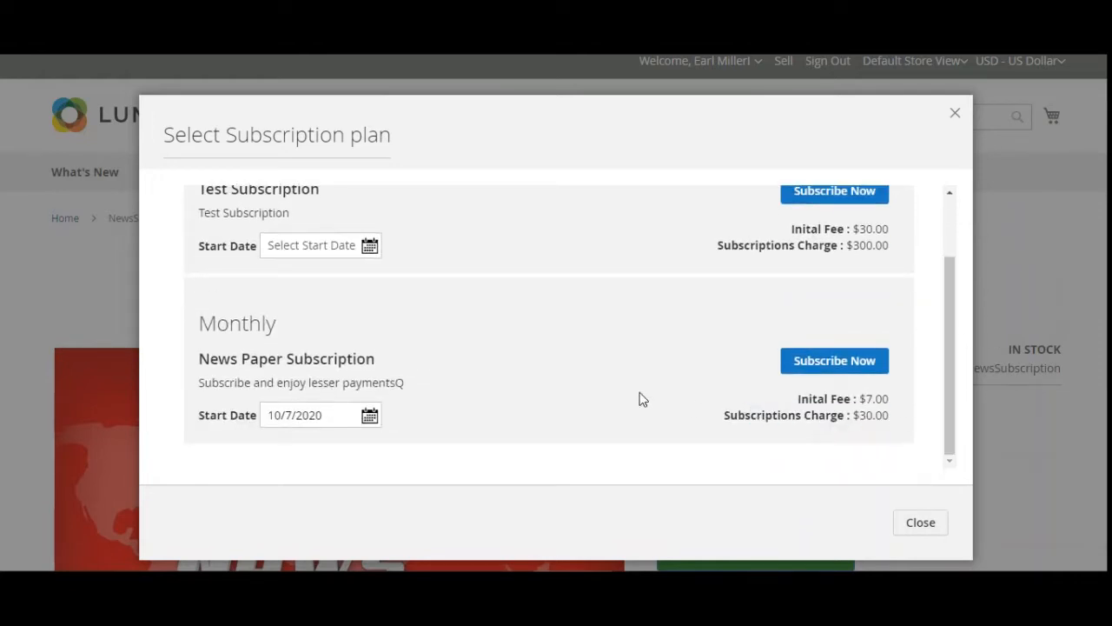
left_click(848, 367)
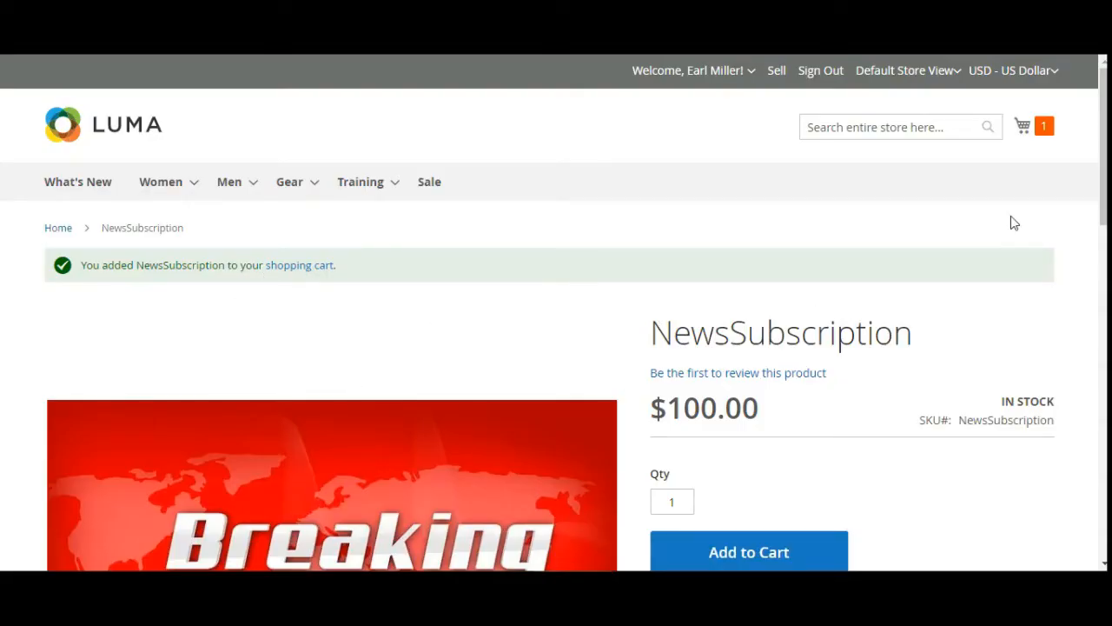
Step: Open the mini cart and review the NewsSubscription item's plan, start date, initial fee and price
left_click(1045, 128)
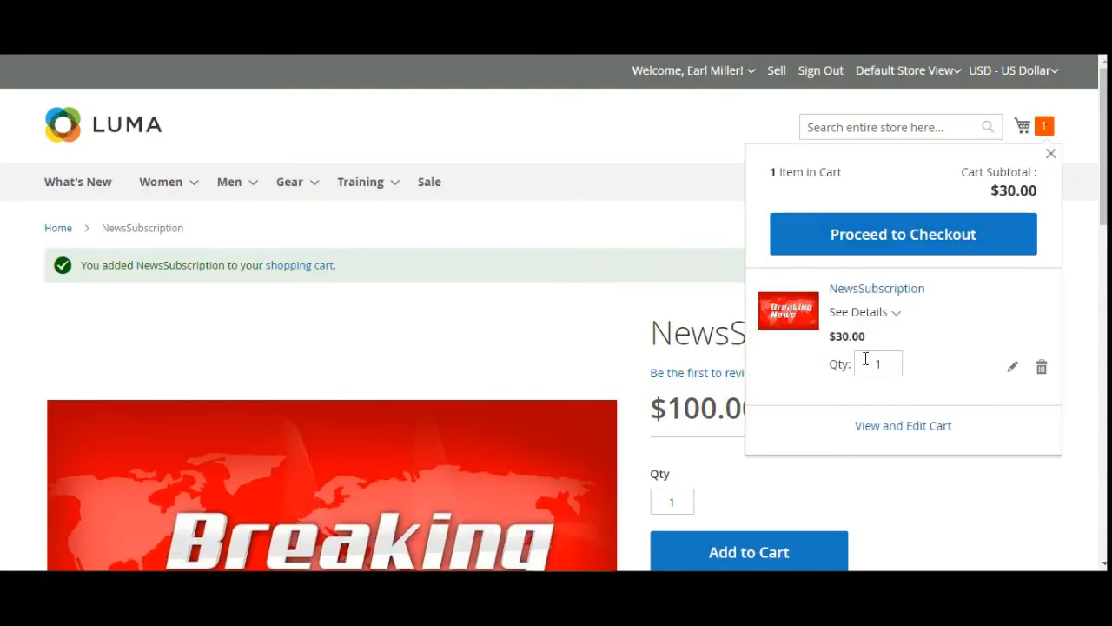
left_click(890, 315)
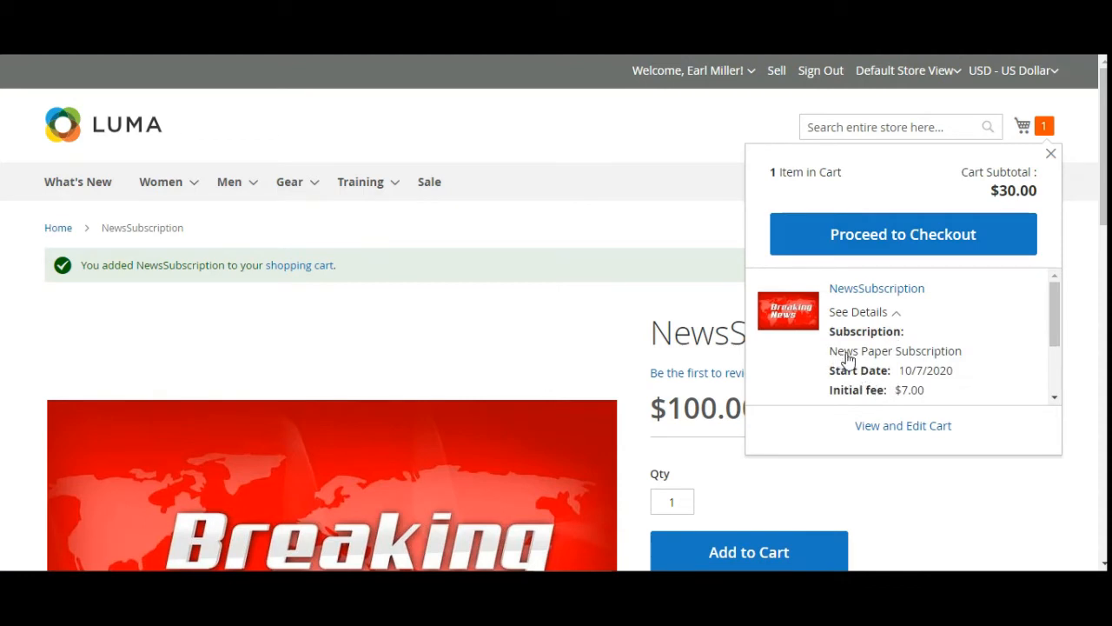
left_click_drag(836, 353, 956, 354)
scroll(1053, 308, "down", 2)
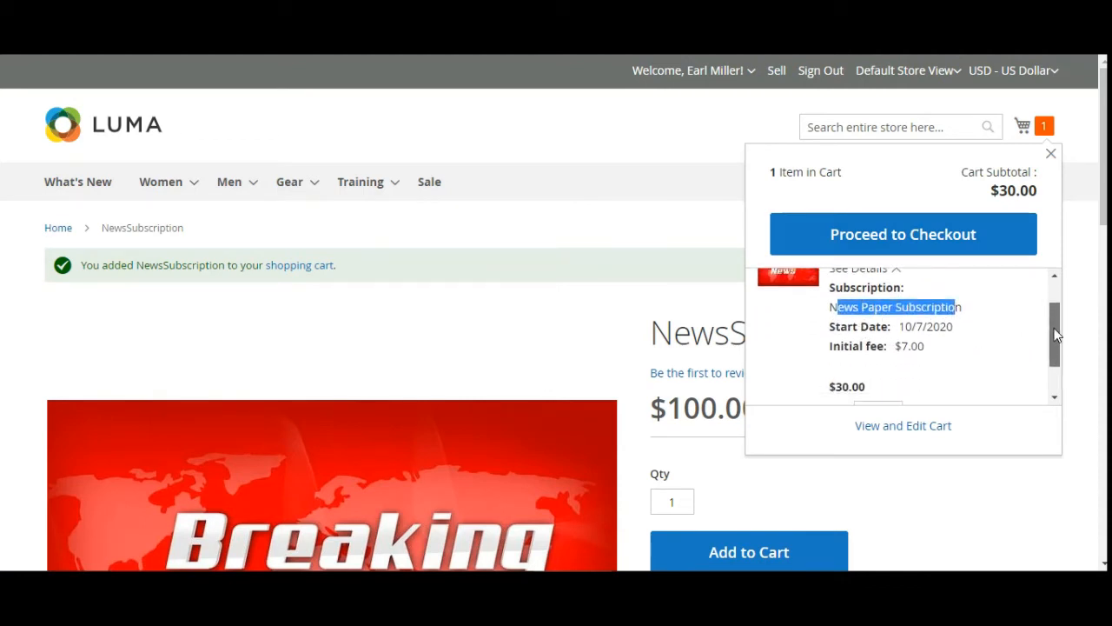
left_click_drag(906, 288, 947, 295)
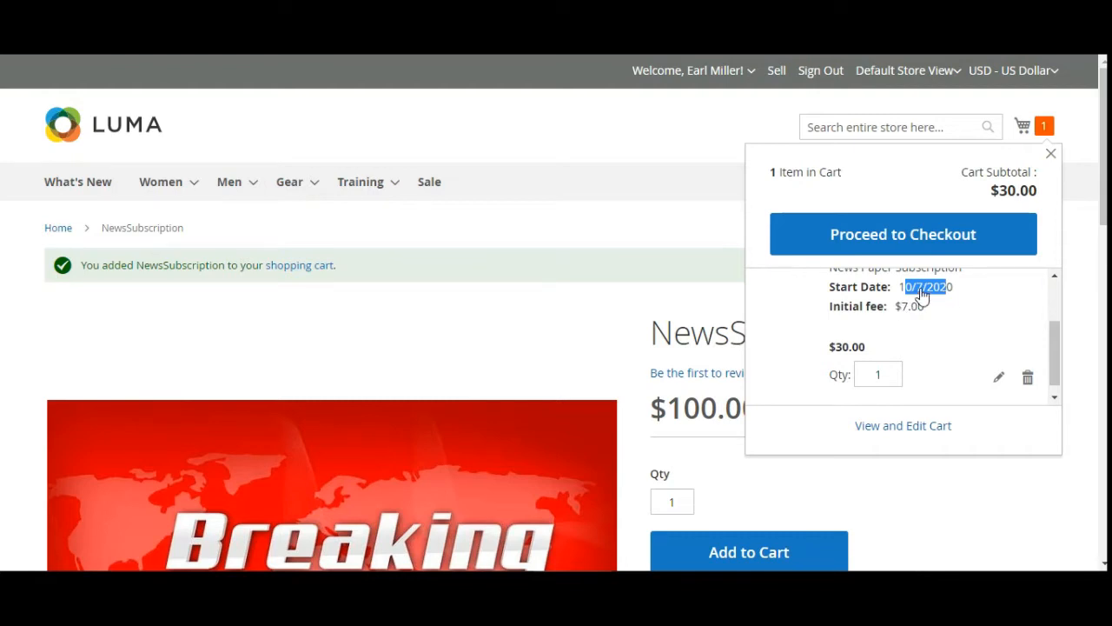
left_click(926, 293)
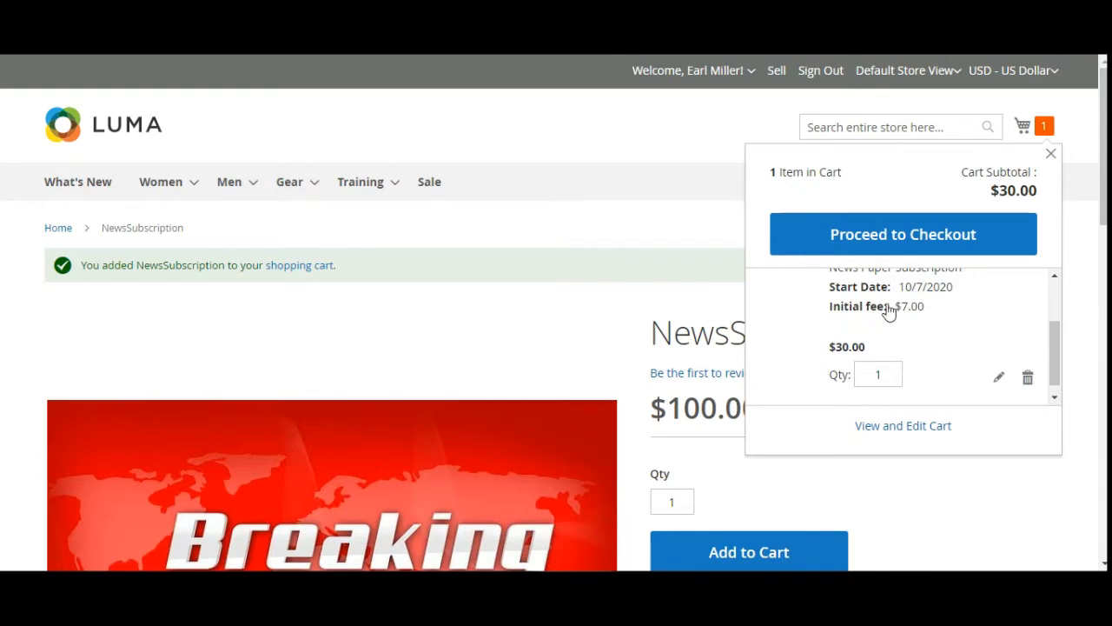
left_click_drag(1056, 352, 1055, 374)
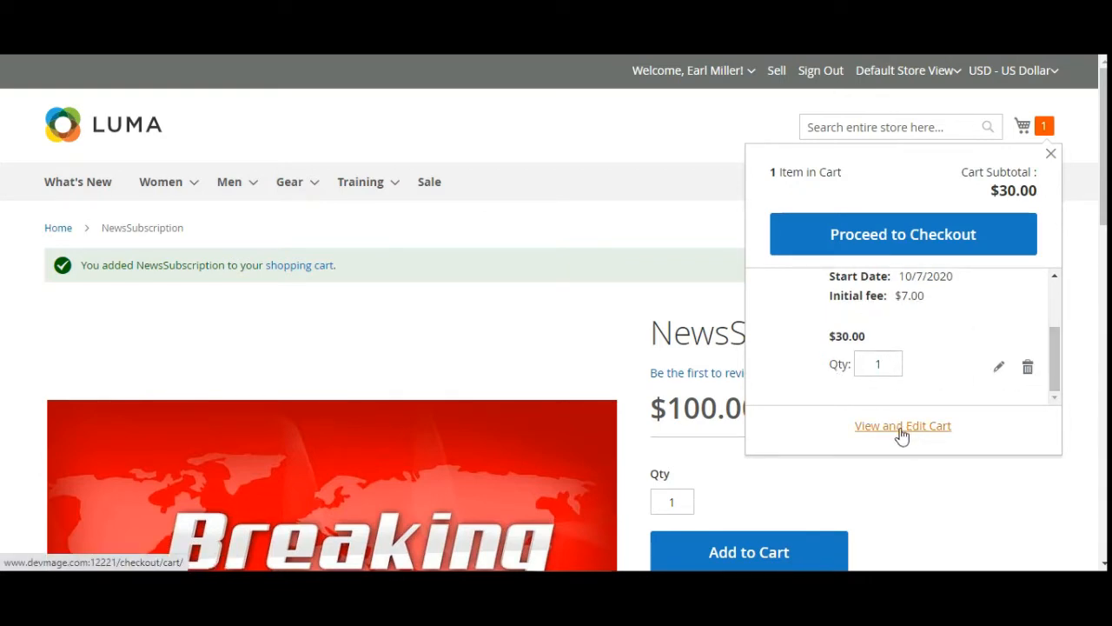
Step: Proceed to checkout and expand the subscription details of the cart item in the order summary
left_click(943, 250)
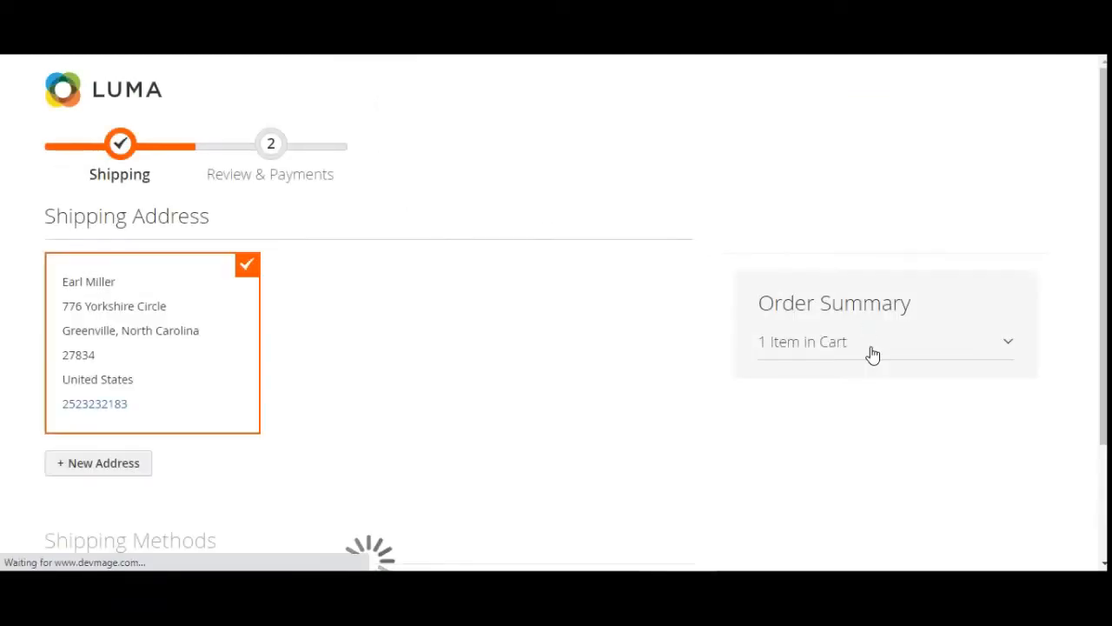
left_click(874, 355)
scroll(1080, 281, "down", 2)
left_click(881, 335)
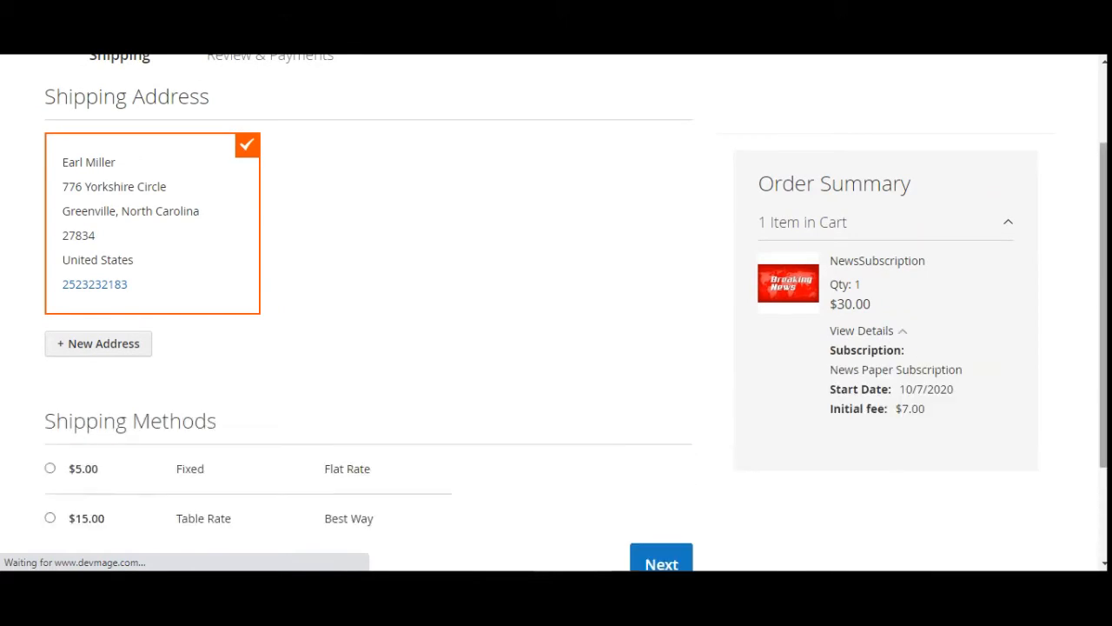
Step: Choose the $5.00 Fixed Flat Rate shipping method and continue to Review & Payments
scroll(385, 372, "down", 2)
left_click(49, 327)
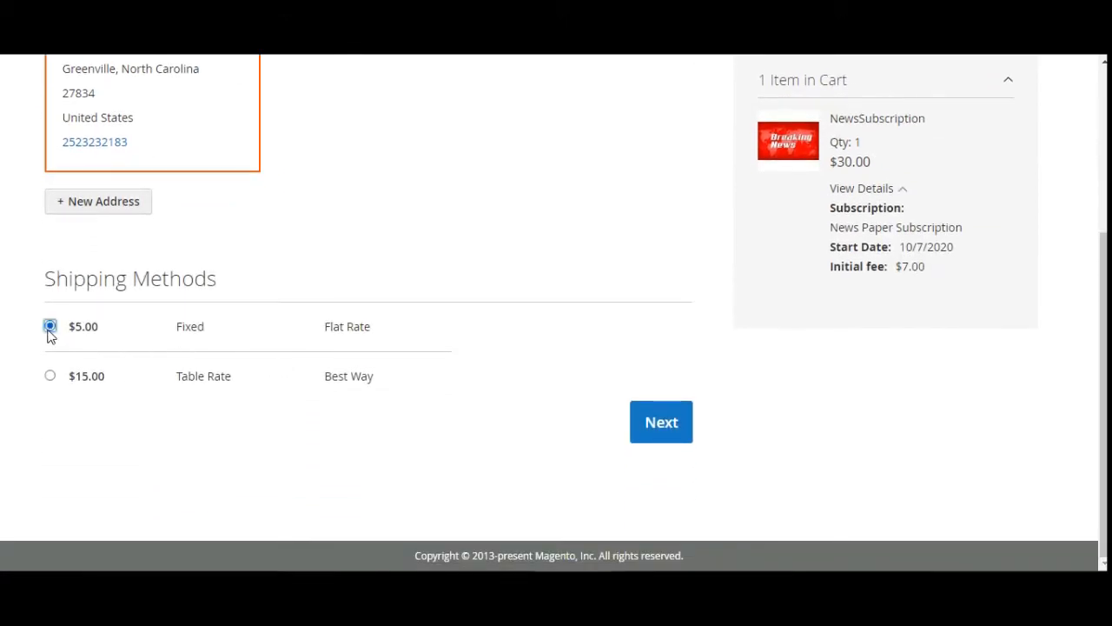
left_click(664, 423)
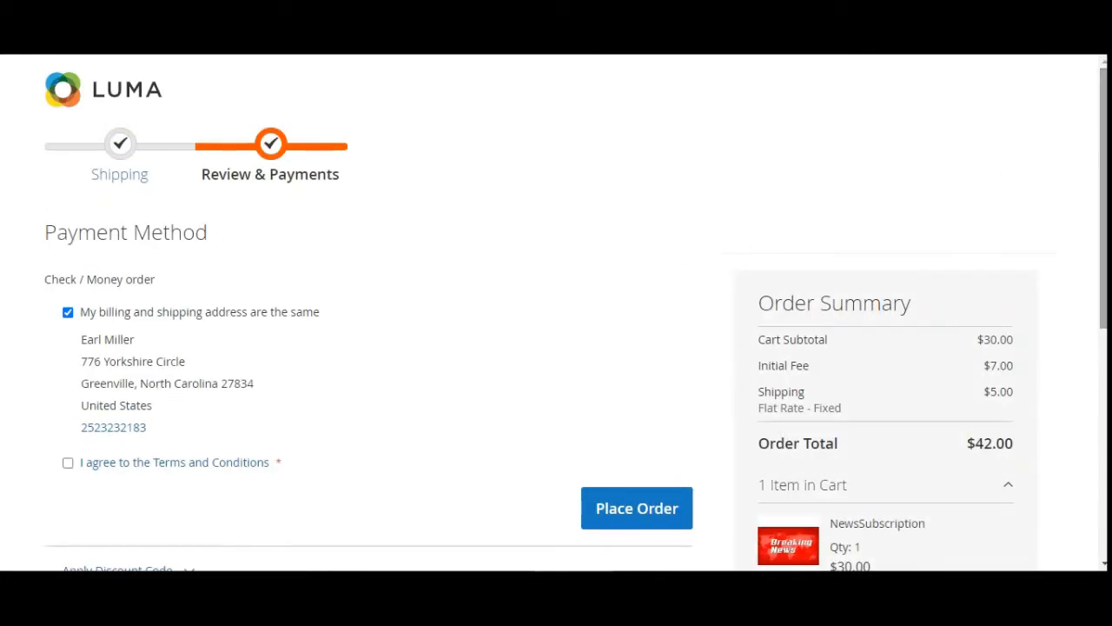
Step: Agree to the Terms and Conditions and place the order with Check / Money order
scroll(144, 427, "down", 2)
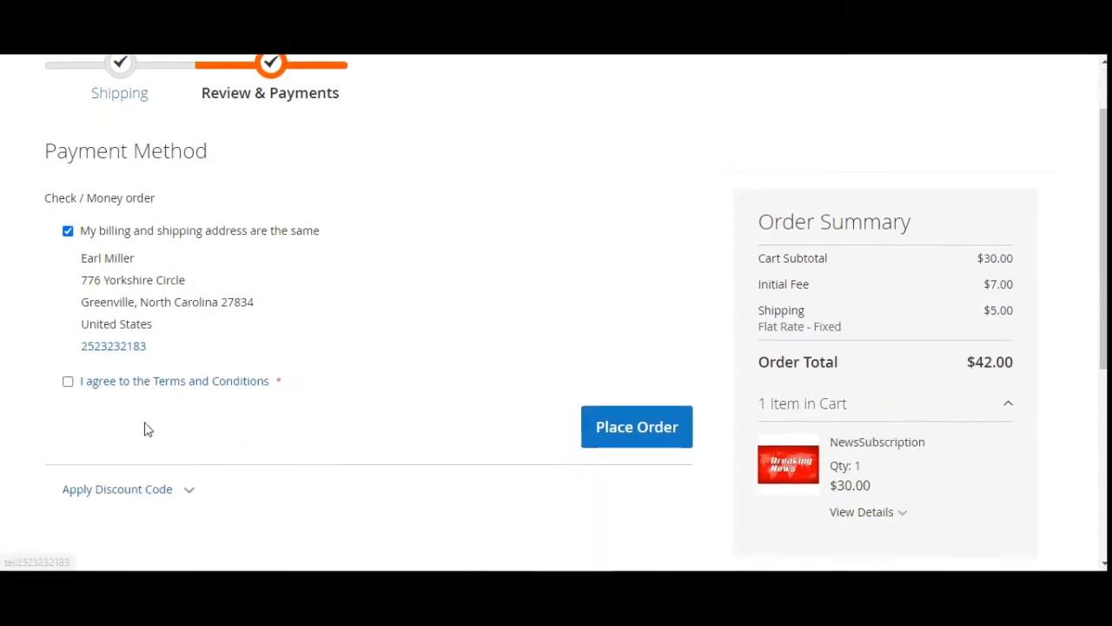
left_click(67, 301)
left_click(638, 348)
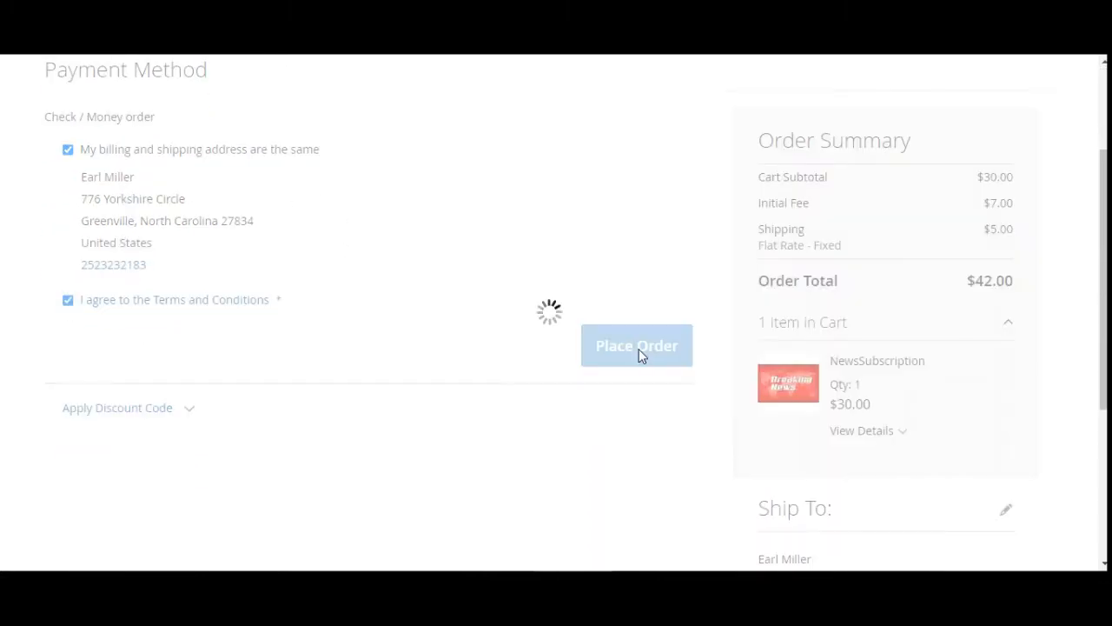
scroll(639, 352, "down", 1)
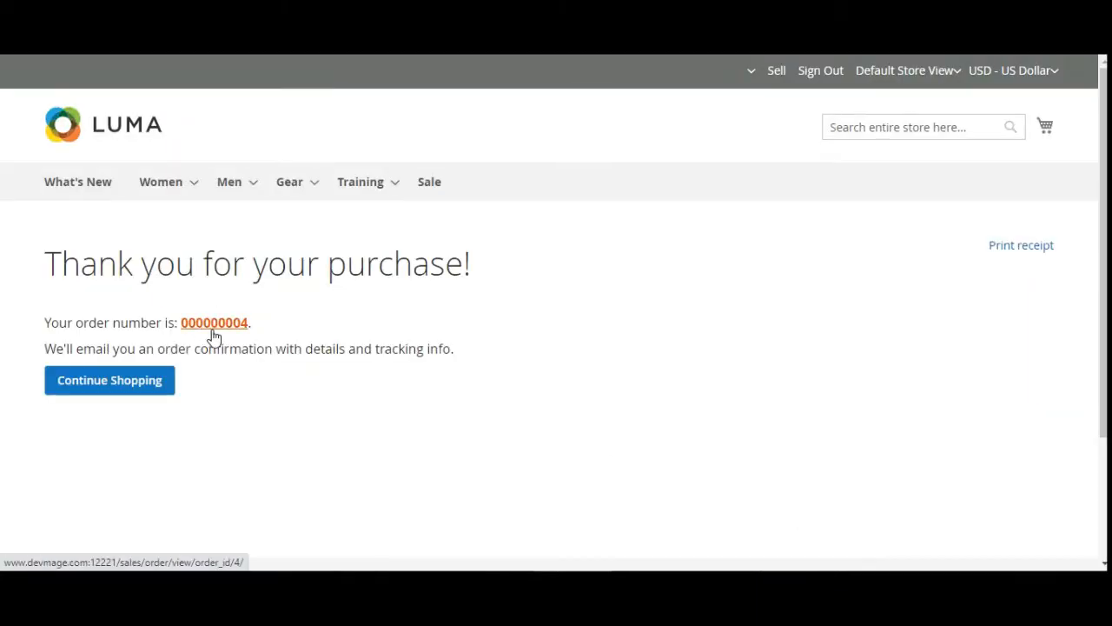
Step: Open the newly placed order and examine its status, subscription details, initial fee and totals
left_click(216, 329)
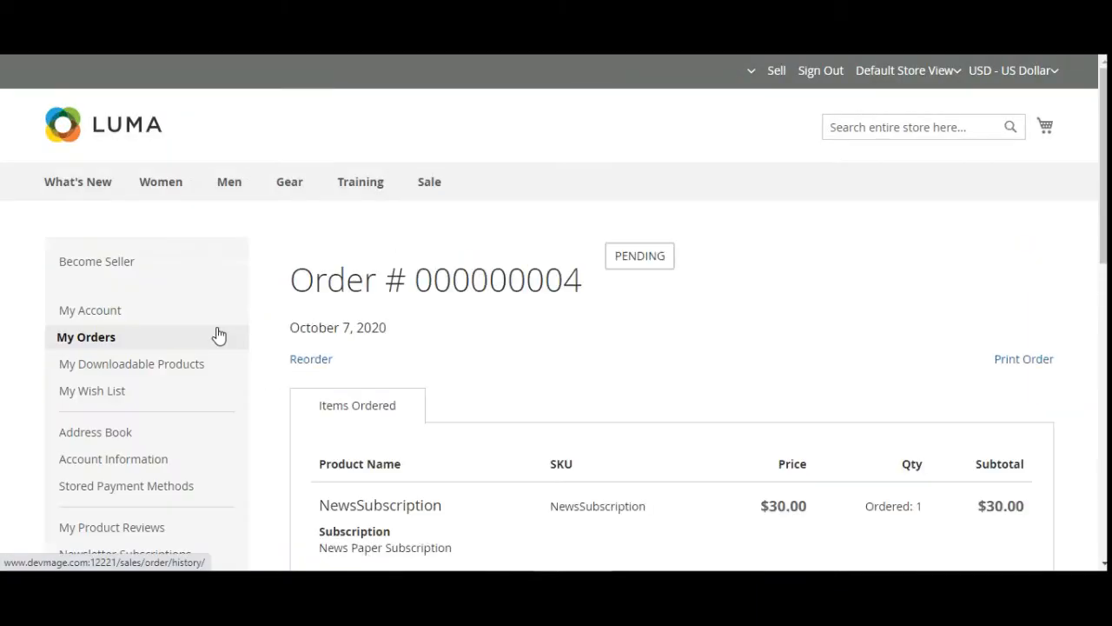
scroll(698, 233, "down", 5)
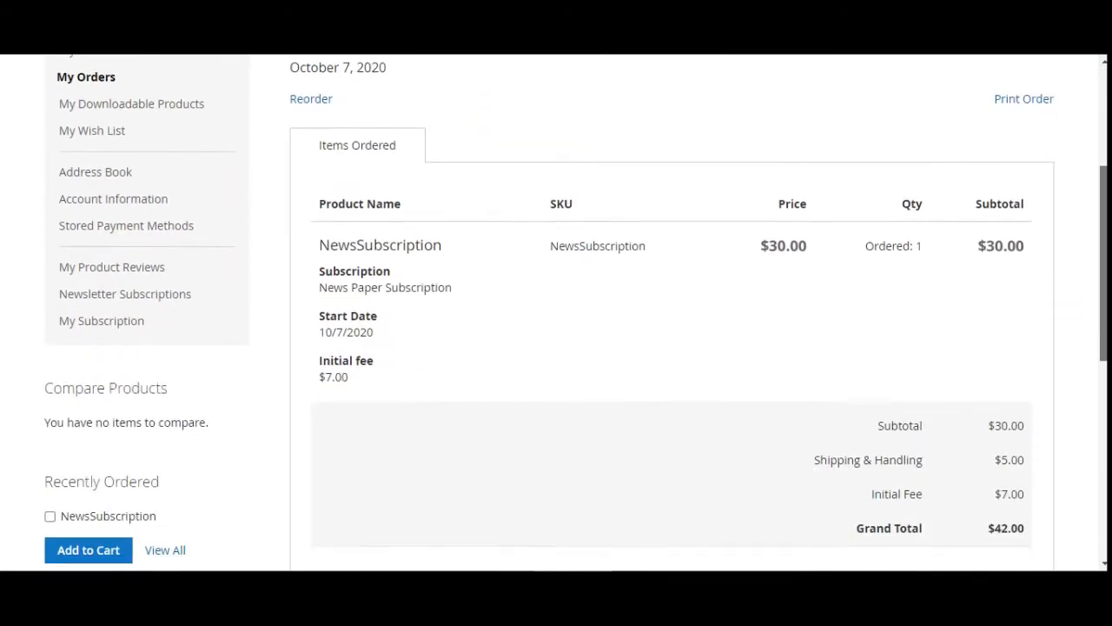
left_click_drag(1104, 315, 1104, 174)
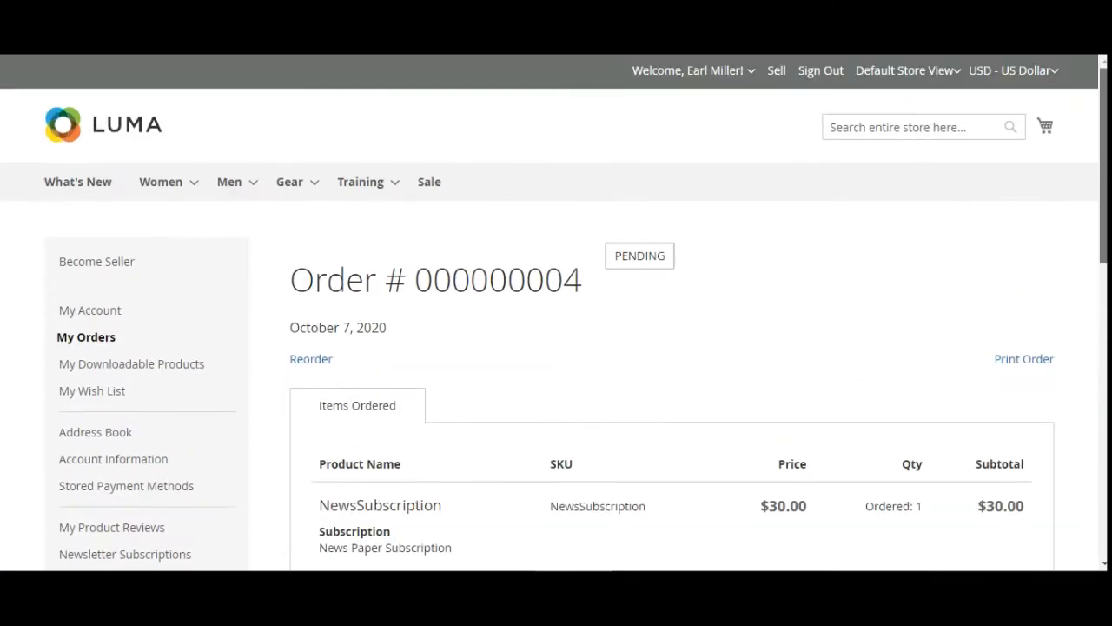
scroll(802, 295, "down", 2)
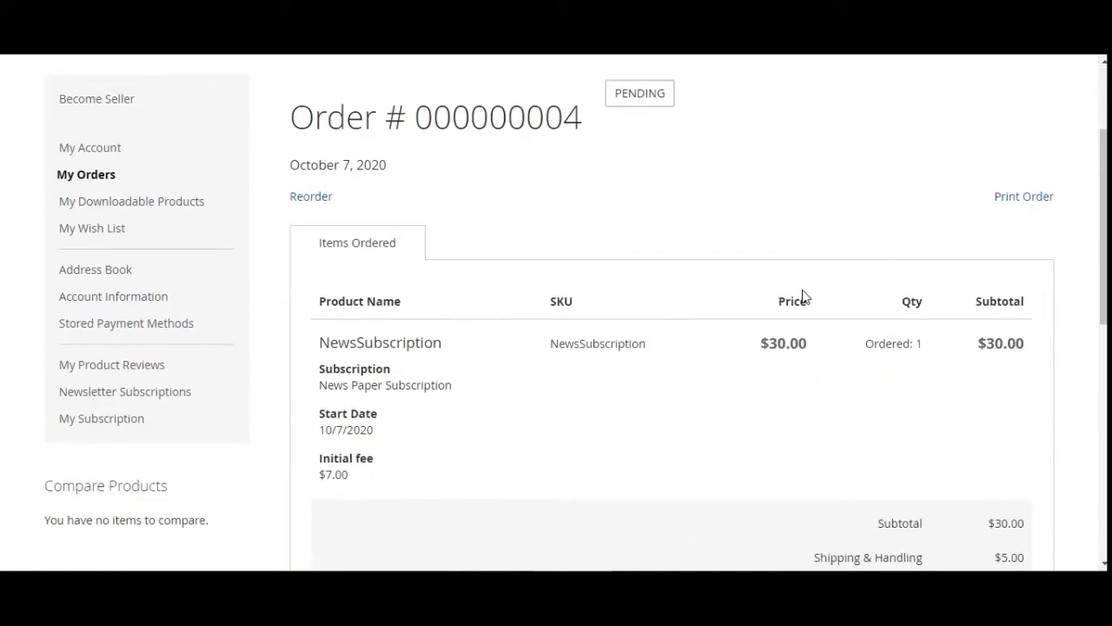
left_click_drag(1104, 271, 1104, 209)
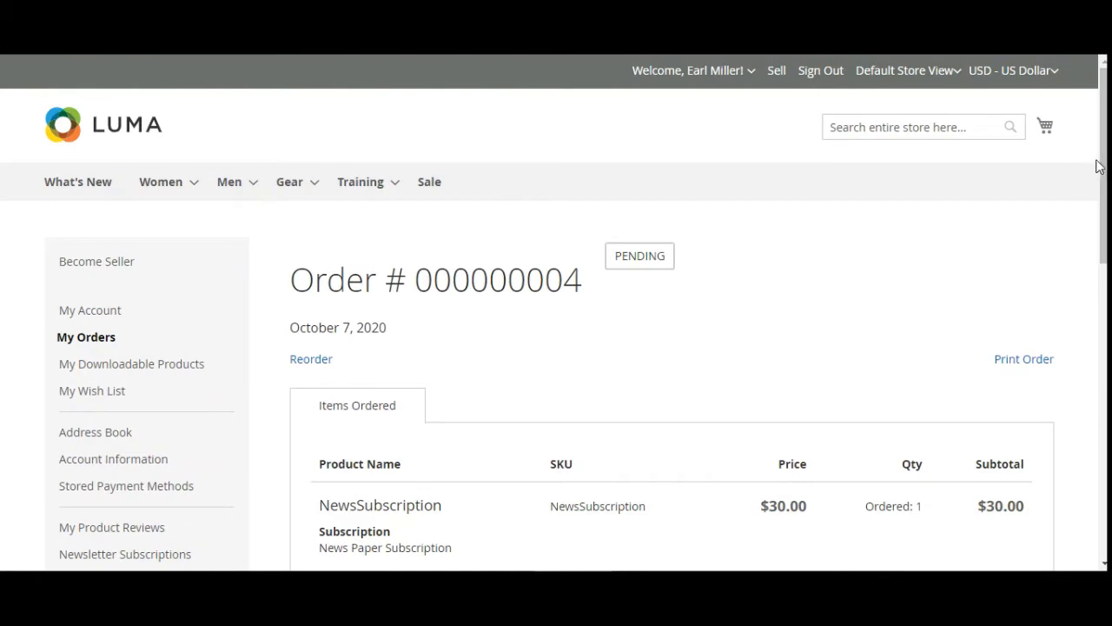
scroll(1104, 261, "down", 2)
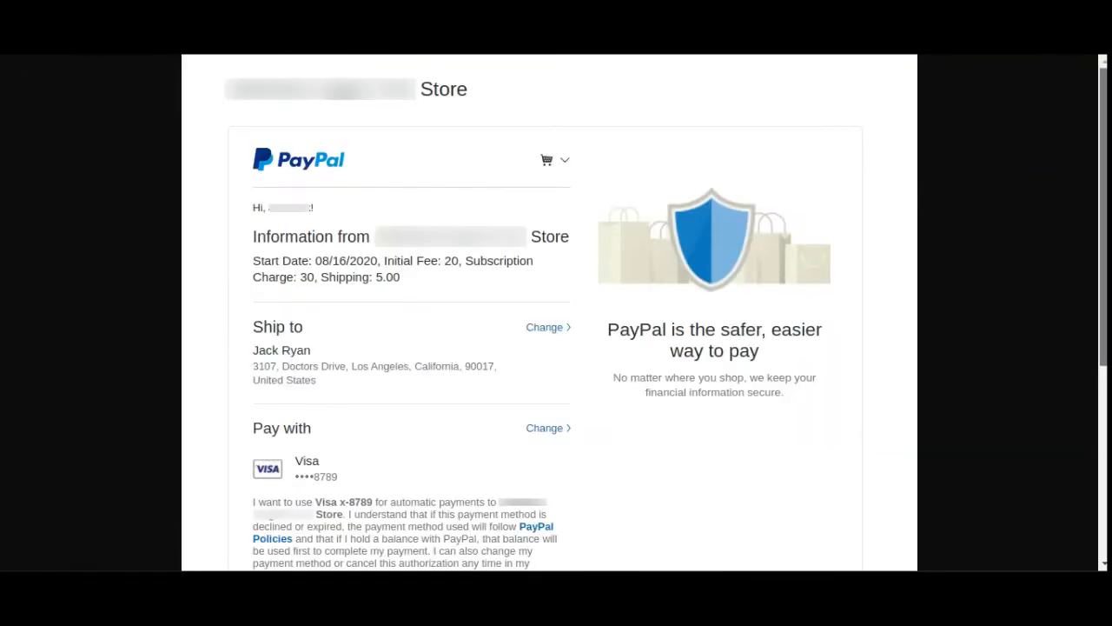
Step: Examine the PayPal page's subscription, shipping and payment details, and the Webkul Recurring Stripe Payment Method at checkout
scroll(556, 313, "down", 2)
scroll(278, 313, "down", 3)
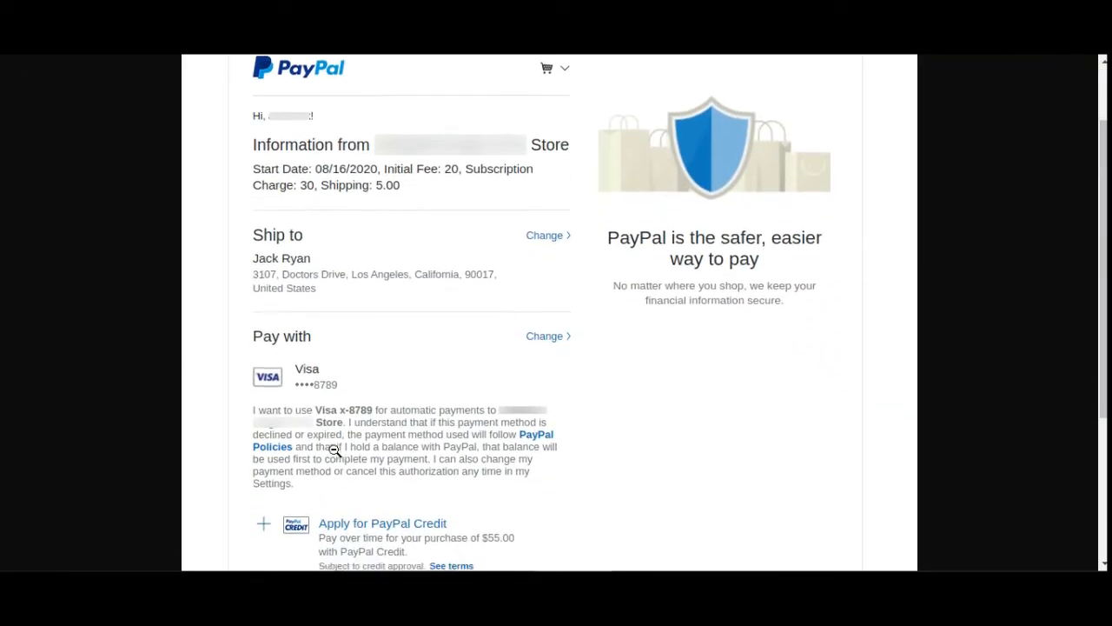
scroll(402, 412, "down", 1)
scroll(402, 412, "up", 4)
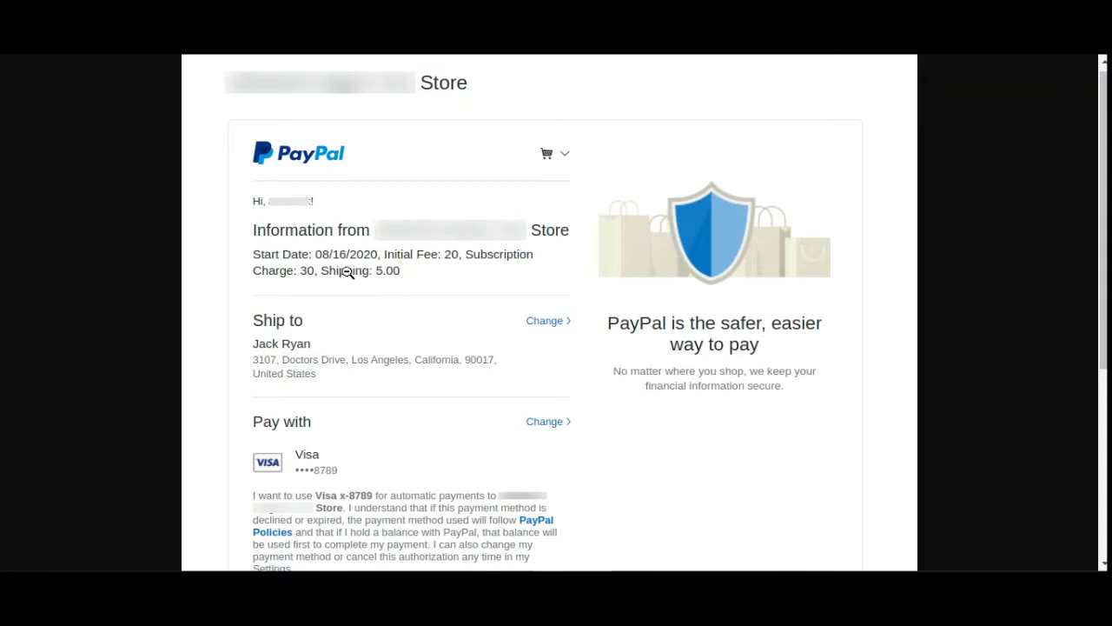
scroll(454, 414, "down", 4)
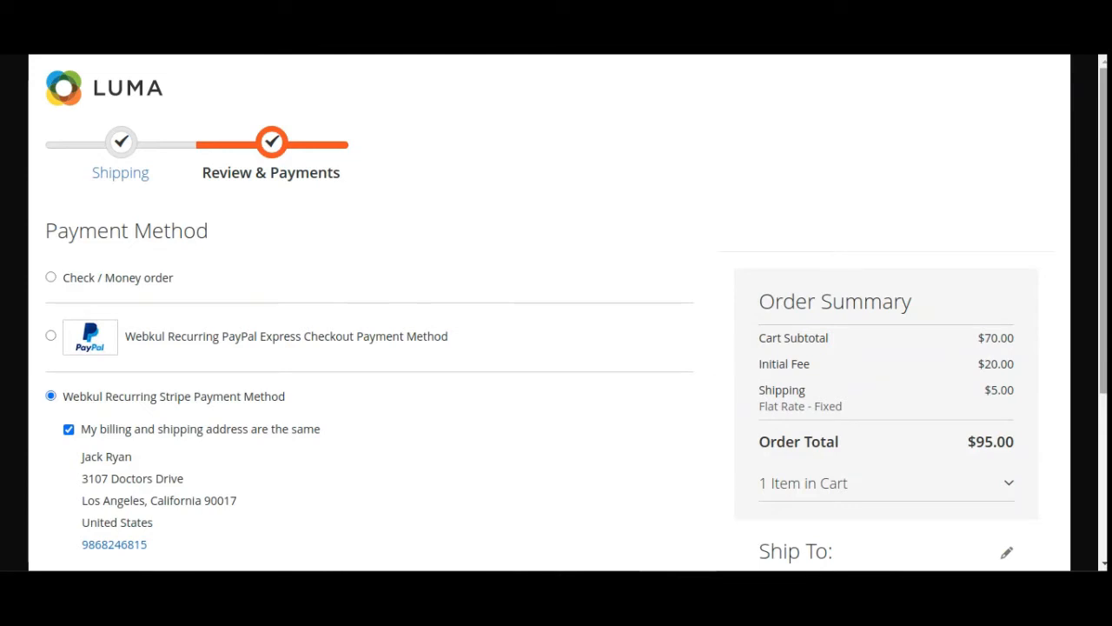
scroll(556, 313, "down", 2)
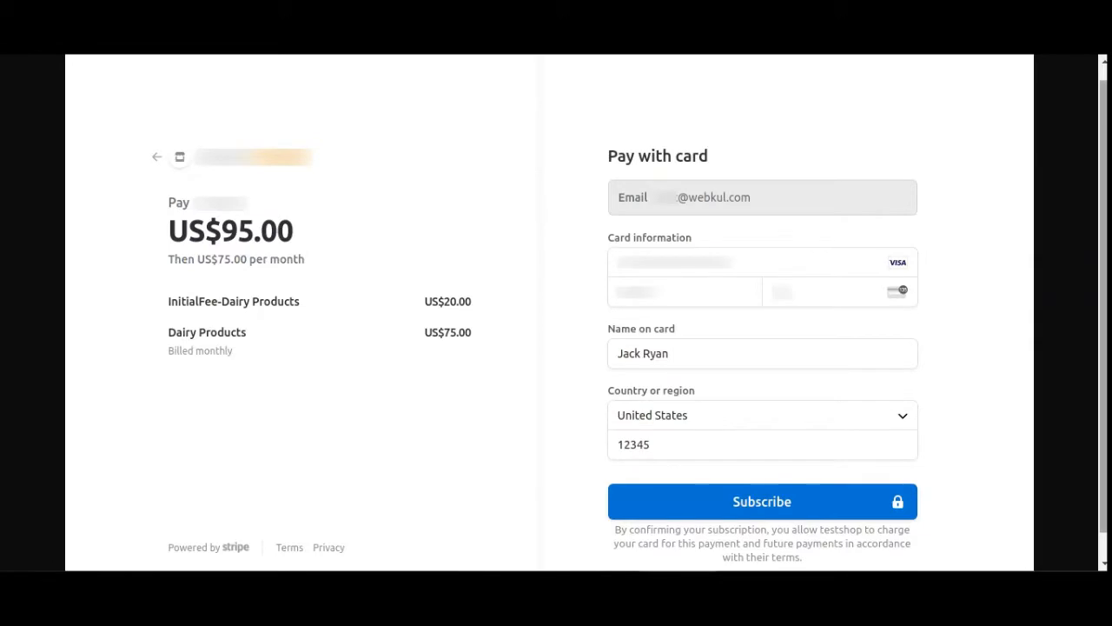
Step: Examine the Stripe card payment page, then the placed NewsSubscription order's plan, price, start date, initial fee and payment method
scroll(335, 281, "down", 1)
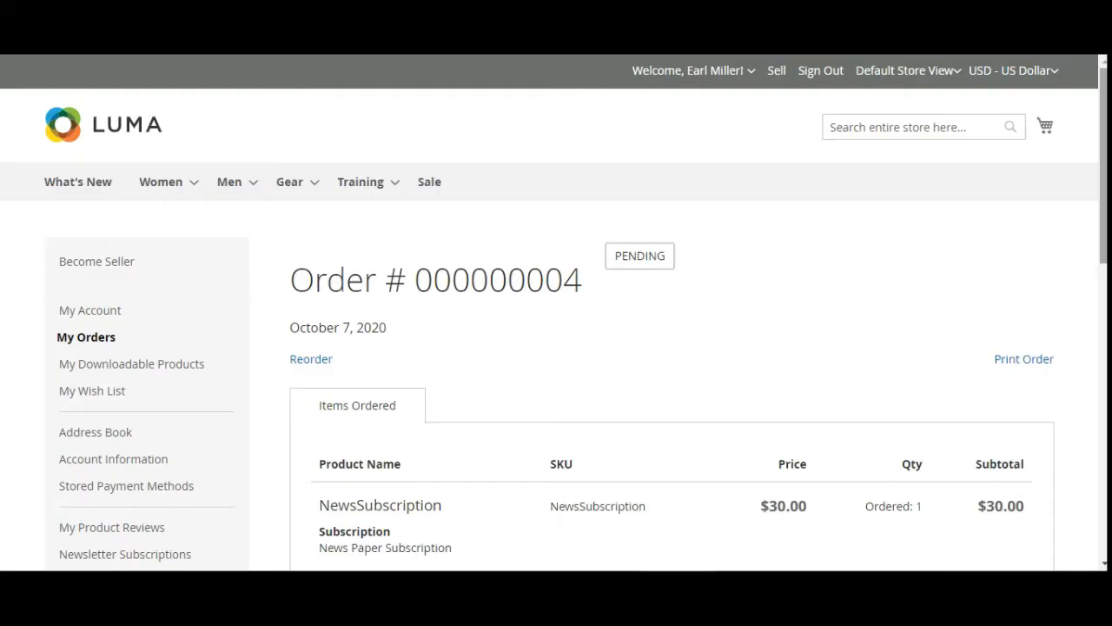
scroll(421, 267, "down", 5)
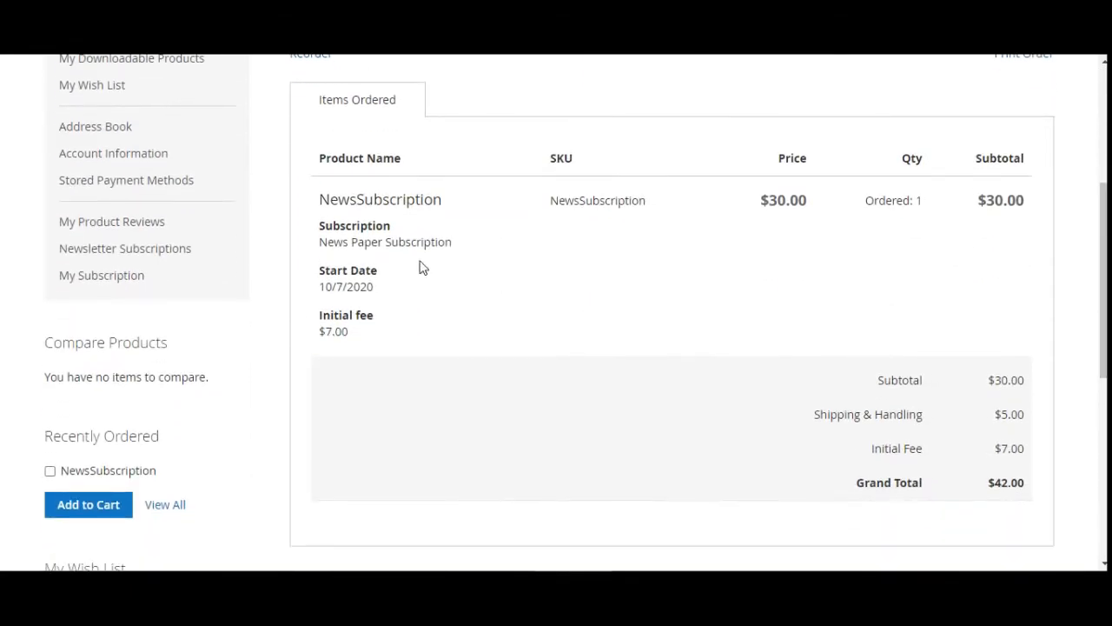
left_click_drag(337, 199, 434, 200)
left_click_drag(789, 201, 760, 200)
left_click_drag(949, 214, 837, 232)
left_click_drag(329, 243, 442, 243)
left_click_drag(333, 288, 361, 336)
scroll(528, 430, "down", 5)
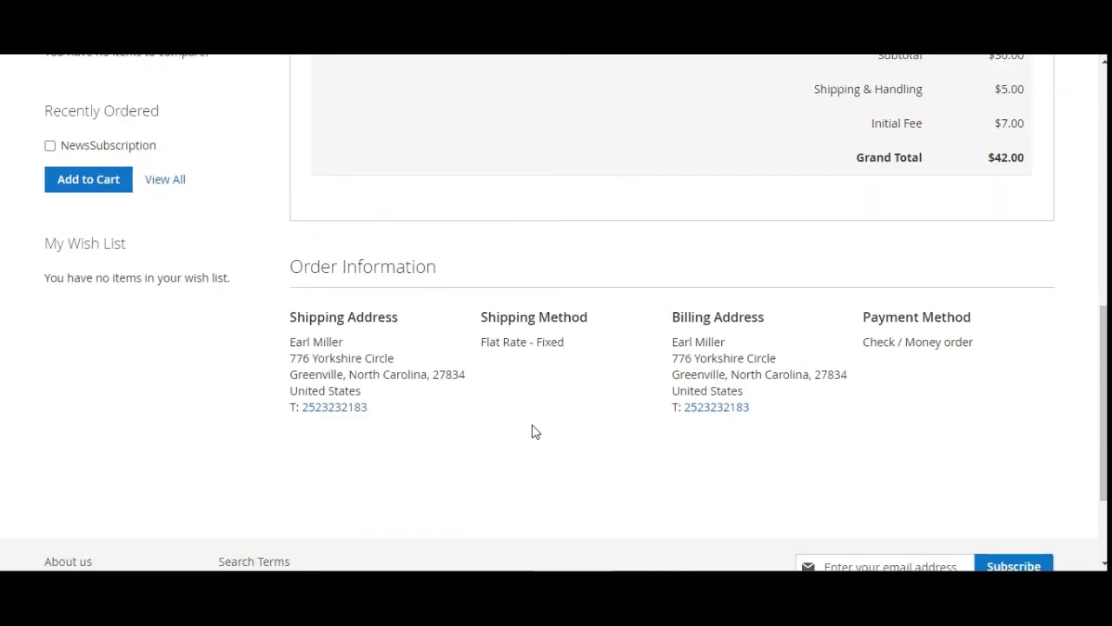
left_click_drag(882, 347, 975, 344)
left_click(976, 396)
left_click(914, 364)
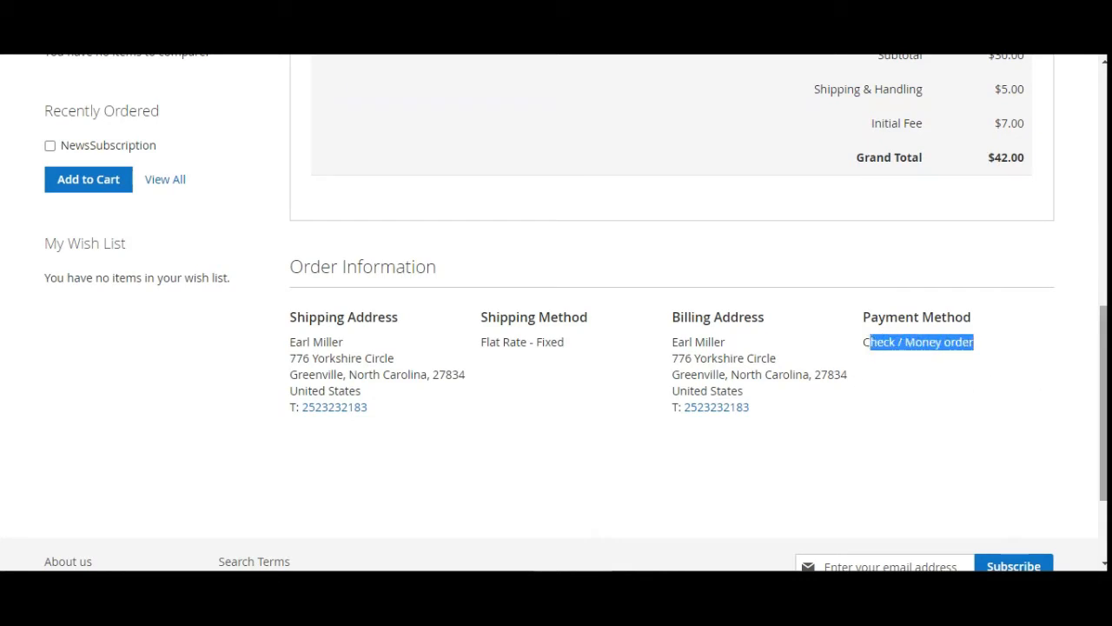
left_click_drag(1107, 391, 1106, 160)
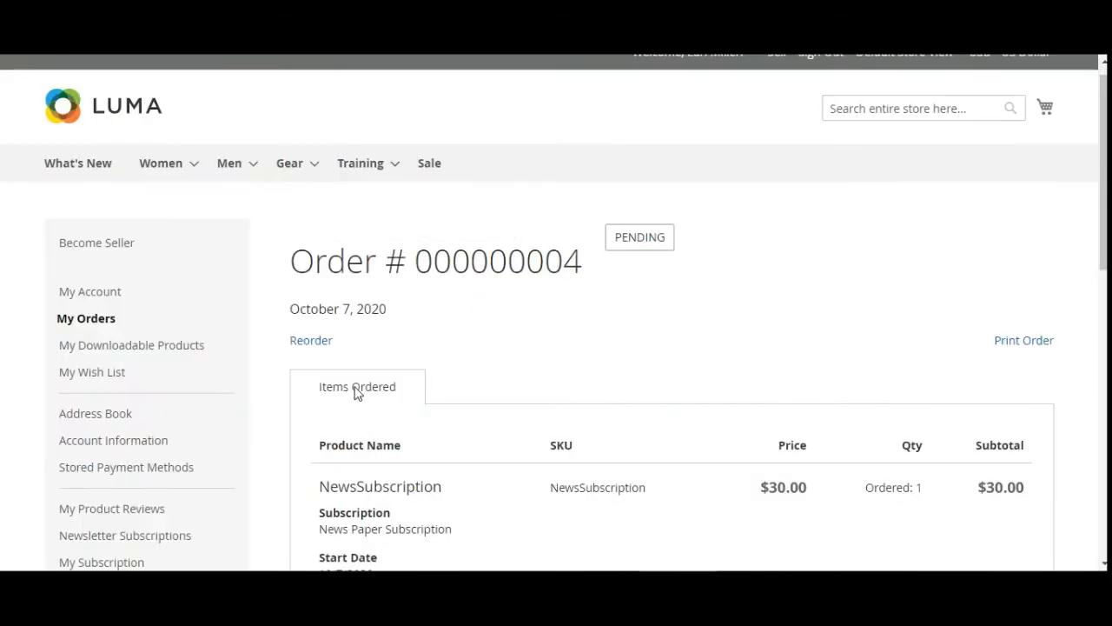
Step: Reorder the NewsSubscription product and update its shopping cart quantity to 2
left_click(312, 340)
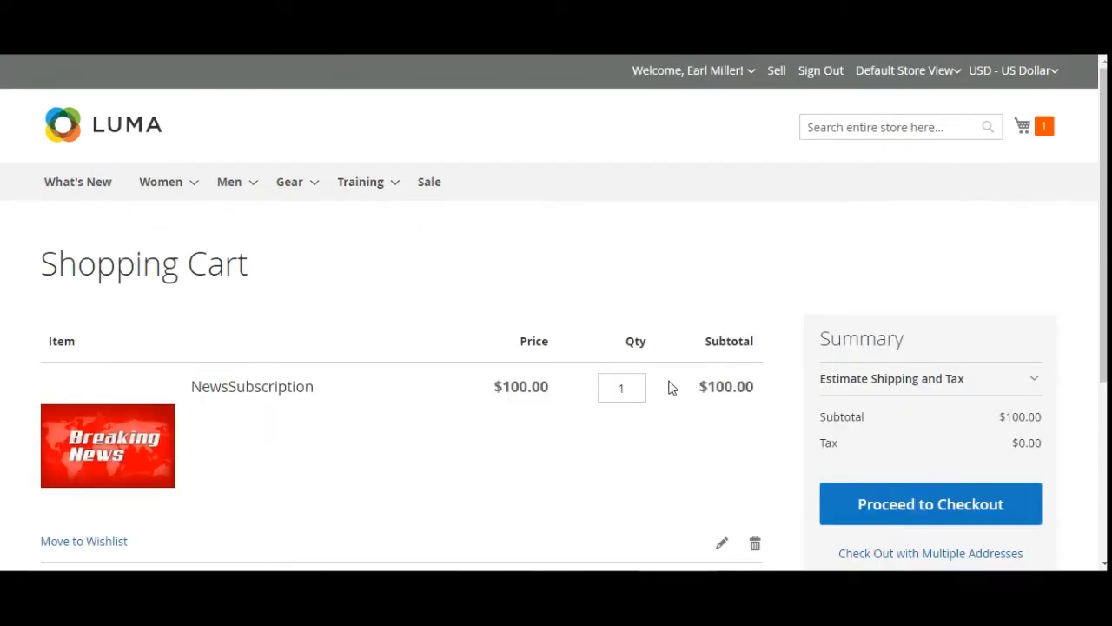
left_click_drag(639, 382, 604, 388)
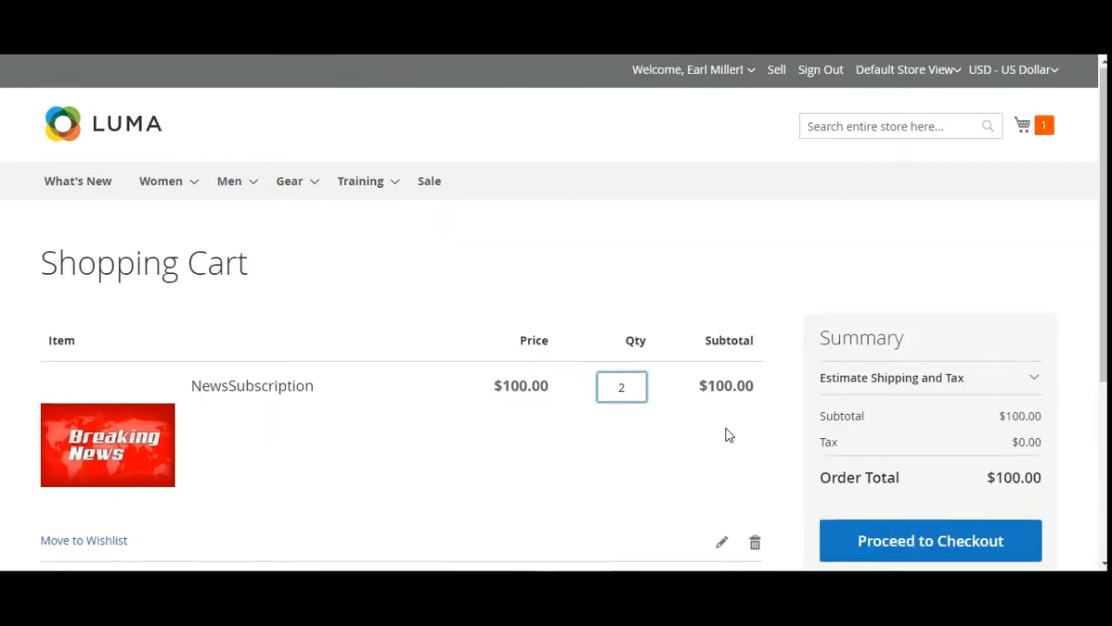
scroll(742, 402, "down", 3)
scroll(721, 418, "up", 1)
left_click(696, 396)
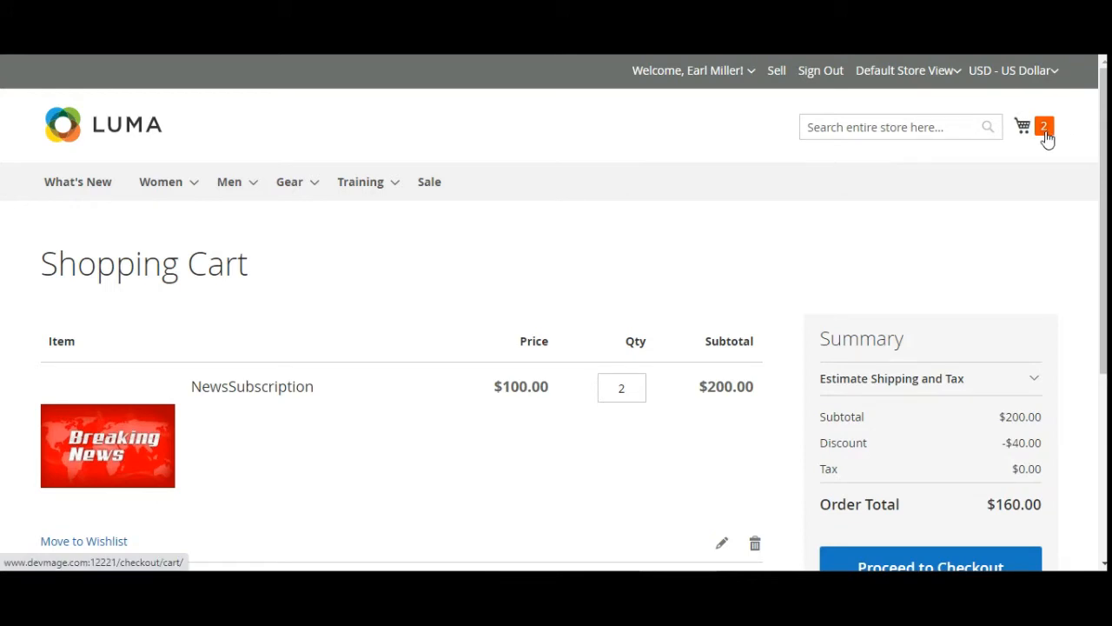
scroll(1093, 137, "down", 3)
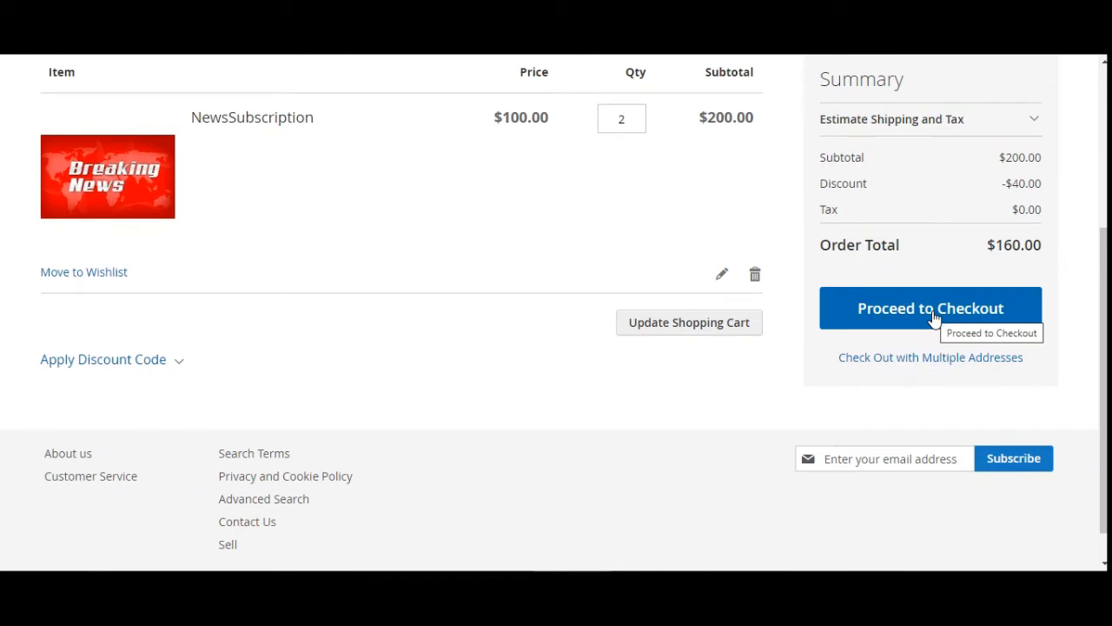
scroll(904, 217, "up", 3)
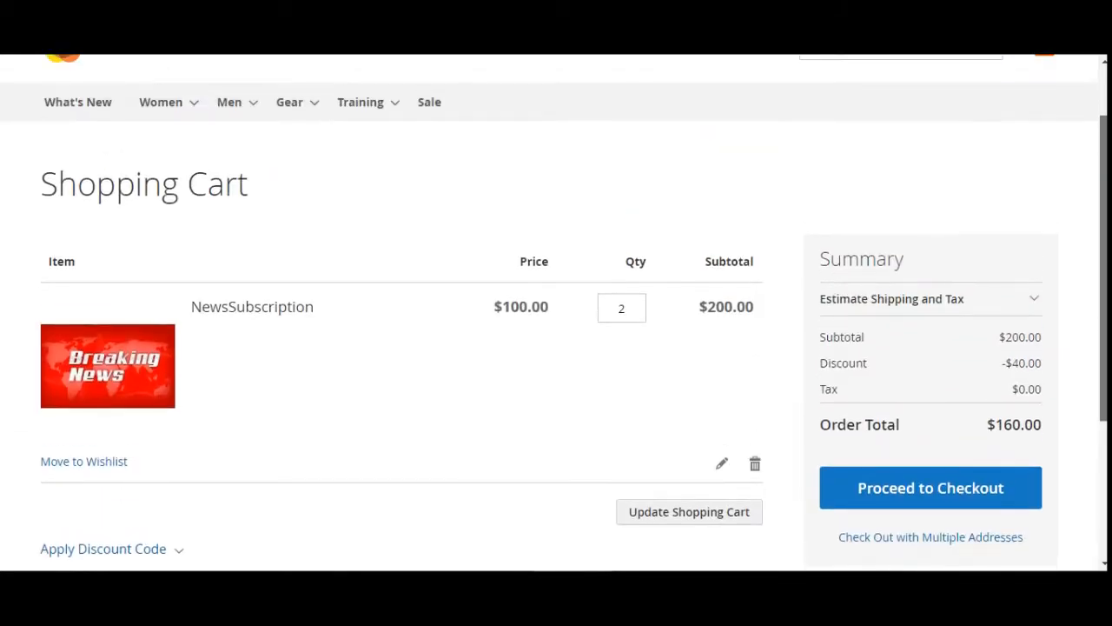
scroll(1060, 198, "up", 1)
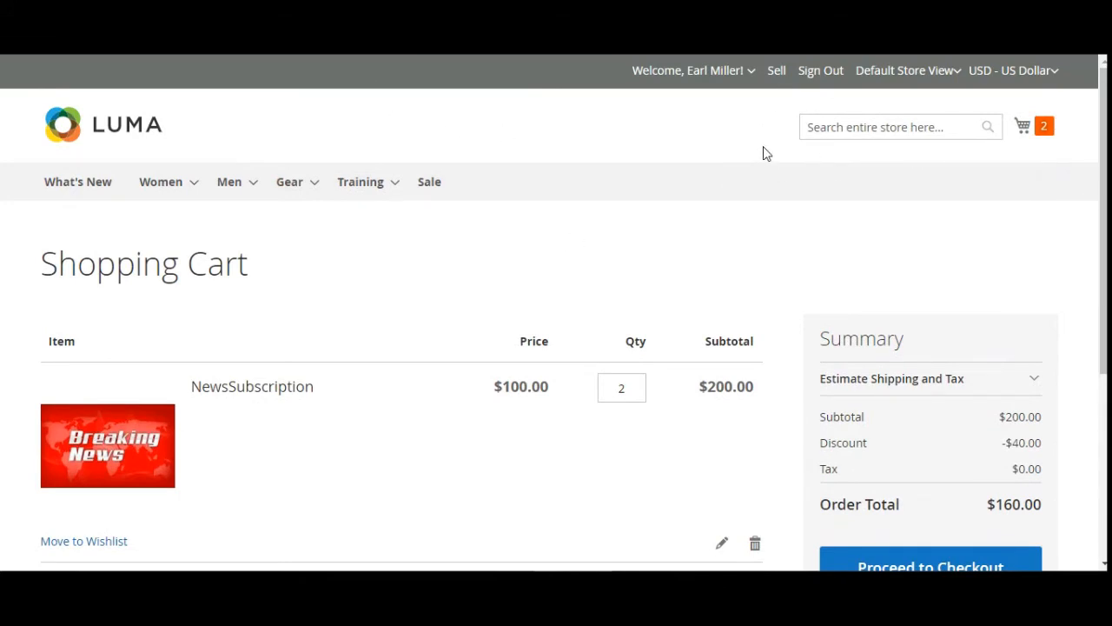
Step: Open the My Account page and review its contact information, default addresses and account options
left_click(750, 71)
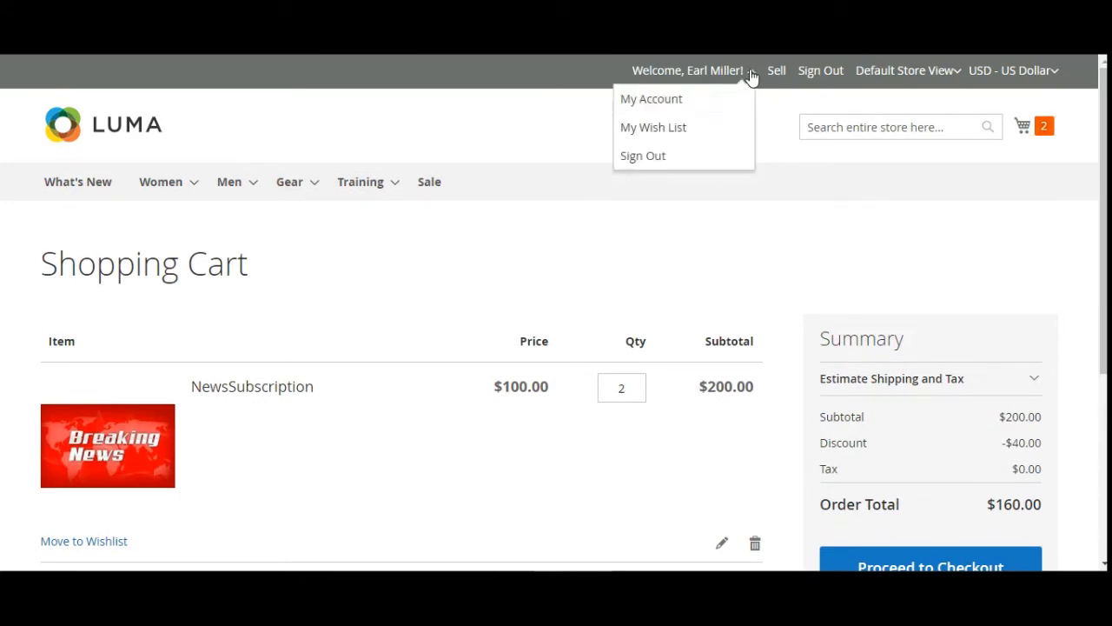
left_click(695, 112)
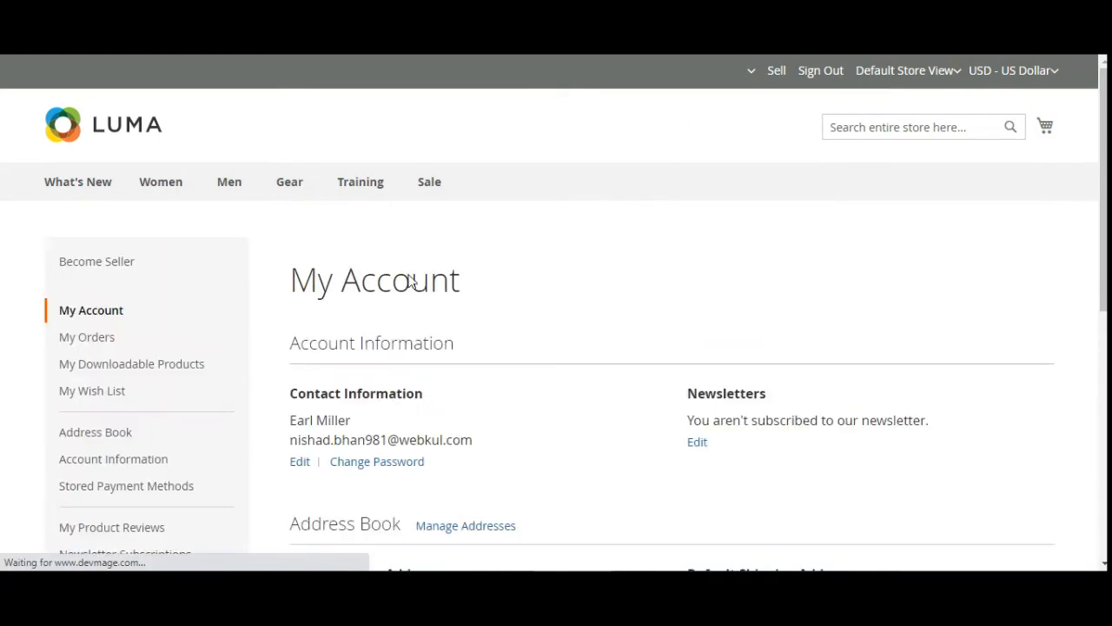
scroll(154, 395, "down", 1)
scroll(153, 395, "up", 1)
scroll(144, 375, "down", 1)
scroll(145, 376, "down", 2)
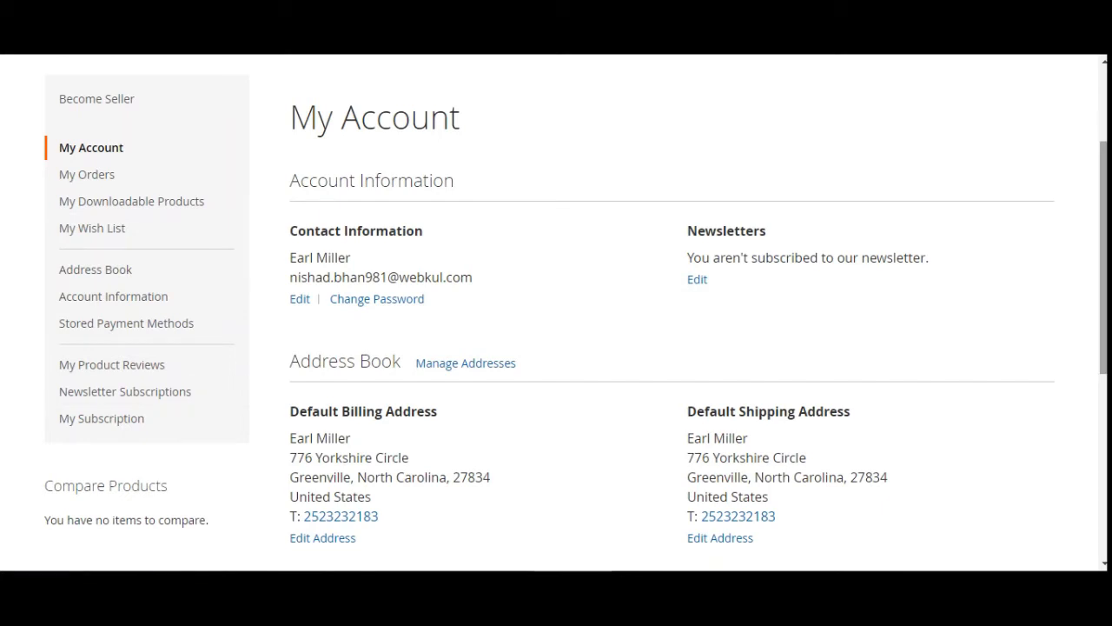
scroll(843, 132, "up", 2)
Step: Go to the seller's Marketplace Dashboard and open Manage Product Subscriptions under Recurring Subscriptions
left_click(749, 70)
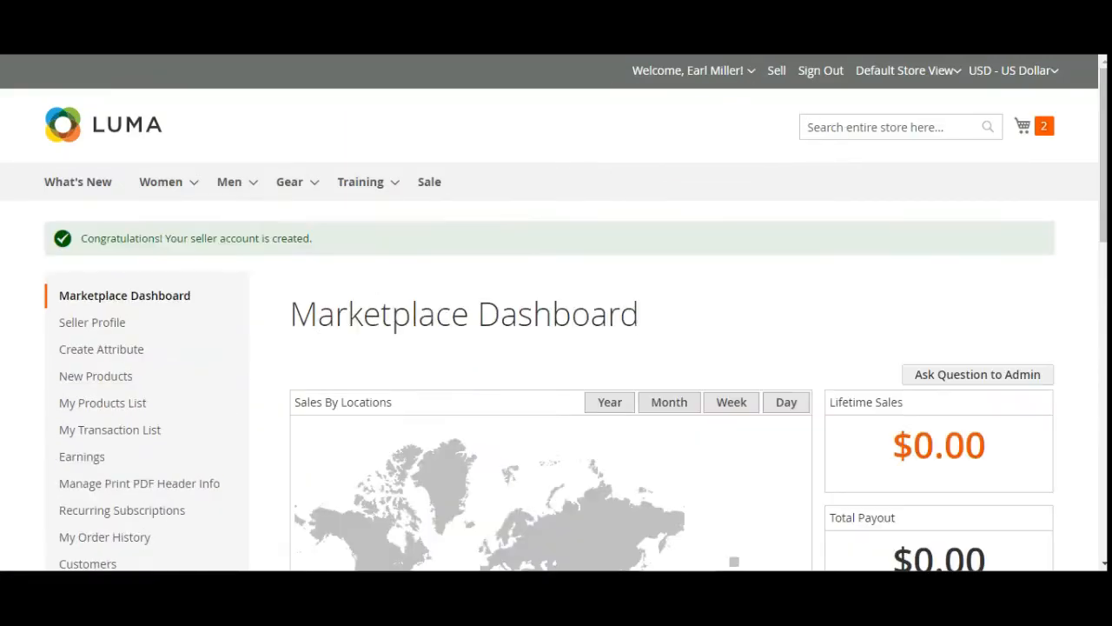
scroll(554, 313, "down", 1)
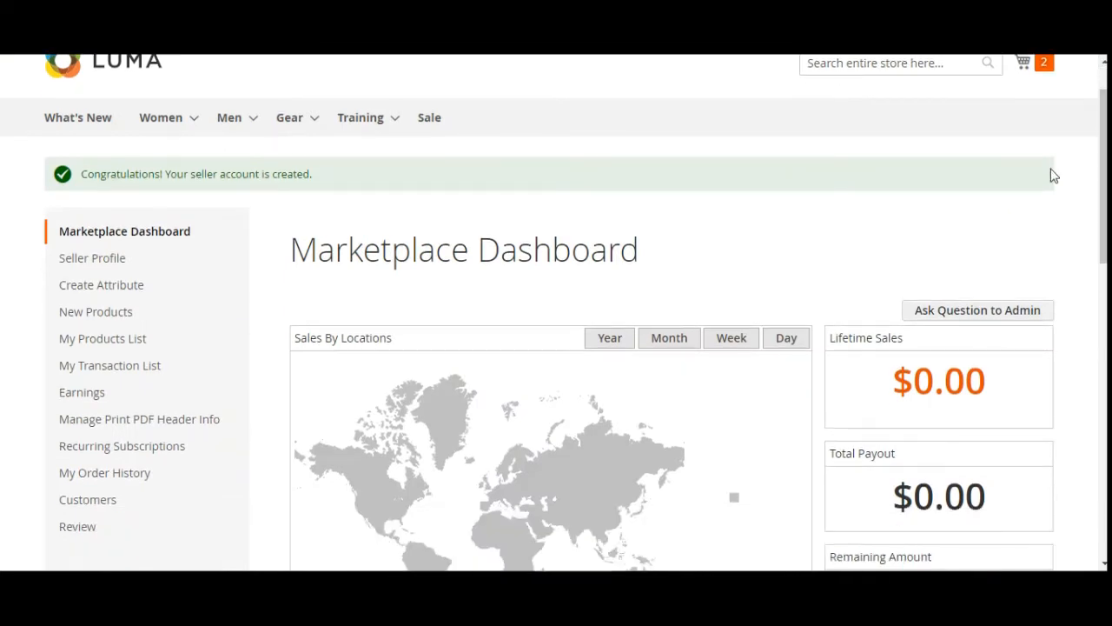
scroll(35, 316, "down", 3)
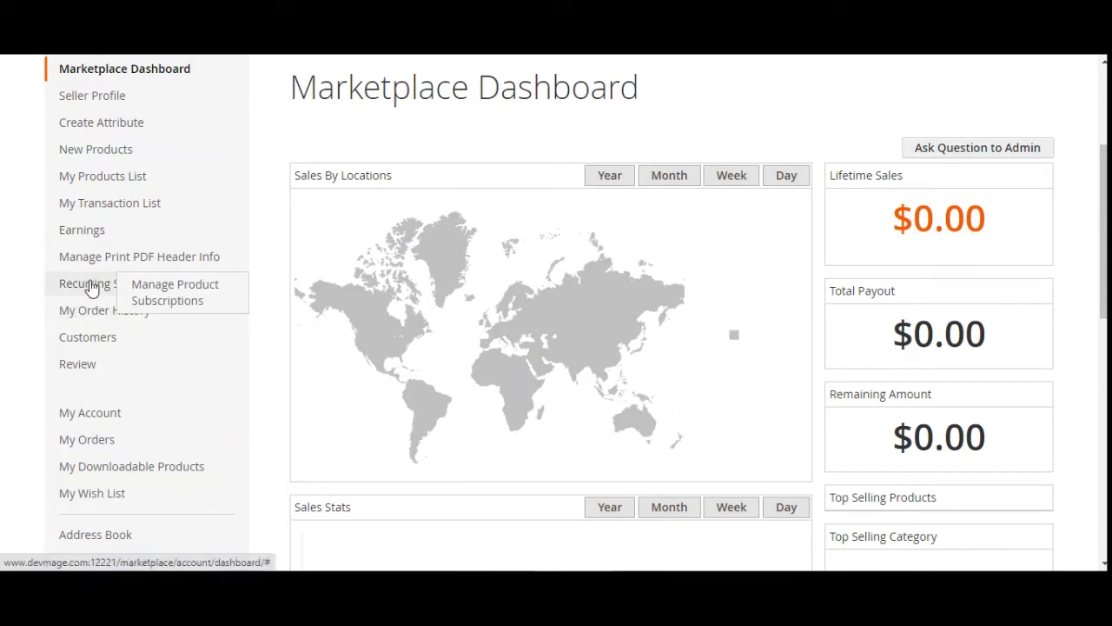
right_click(184, 296)
left_click(207, 302)
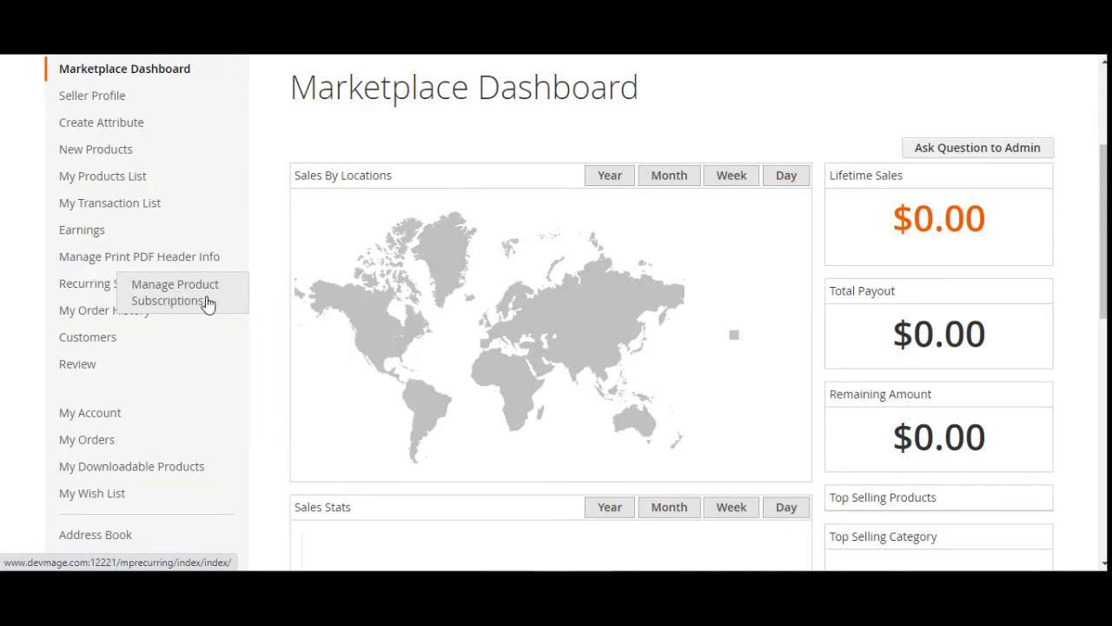
left_click(747, 26)
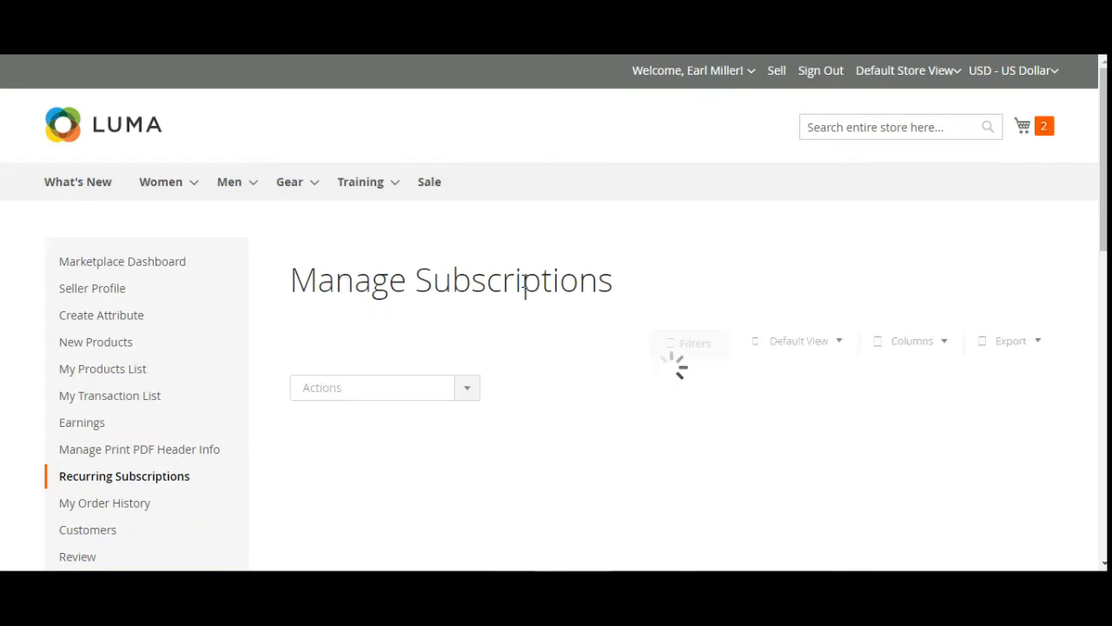
Step: Examine the Manage Subscriptions page, including its subscription grid and the available bulk actions
left_click_drag(525, 282, 352, 283)
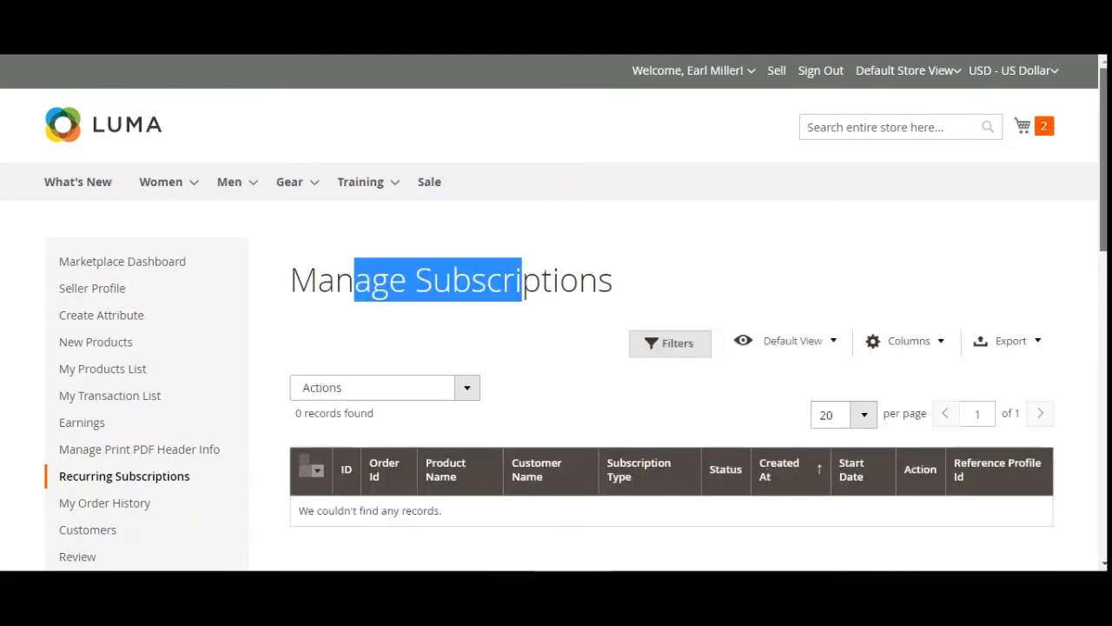
mouse_move(1104, 156)
left_mouse_down()
mouse_move(1104, 177)
mouse_move(1103, 154)
left_mouse_up()
left_click(653, 250)
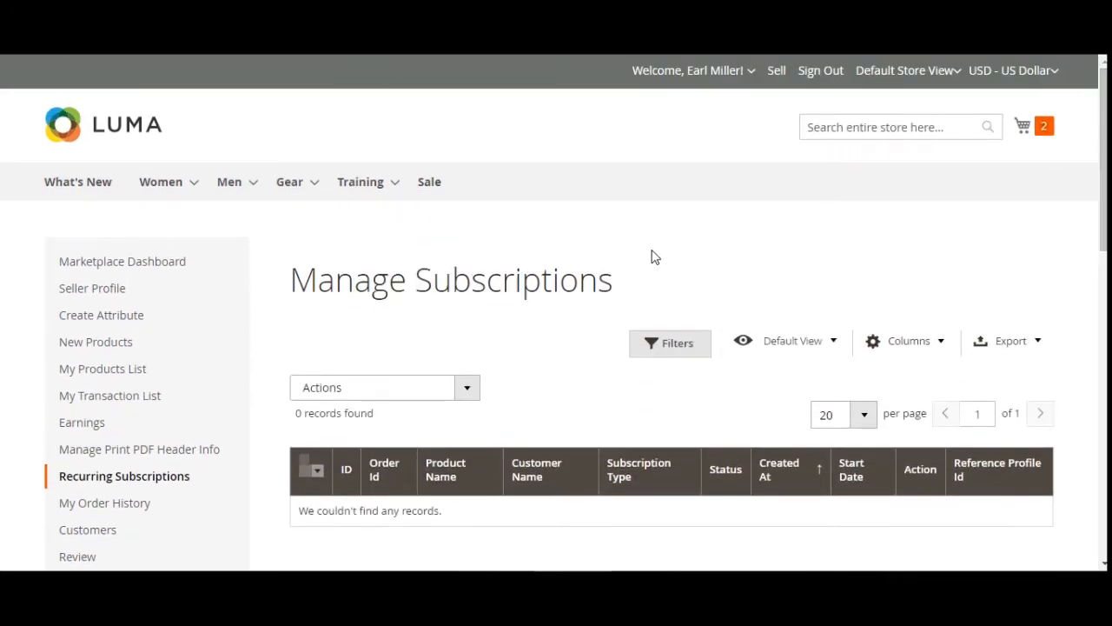
left_click_drag(325, 284, 569, 281)
left_click(606, 282)
left_click(467, 395)
left_click(524, 403)
left_click(461, 397)
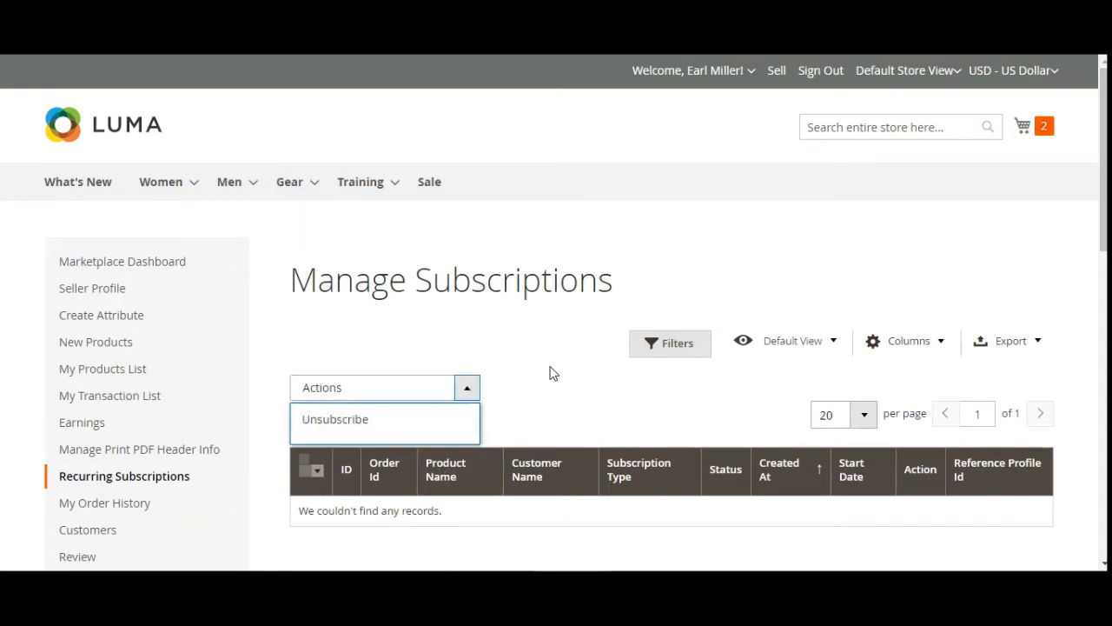
left_click(277, 532)
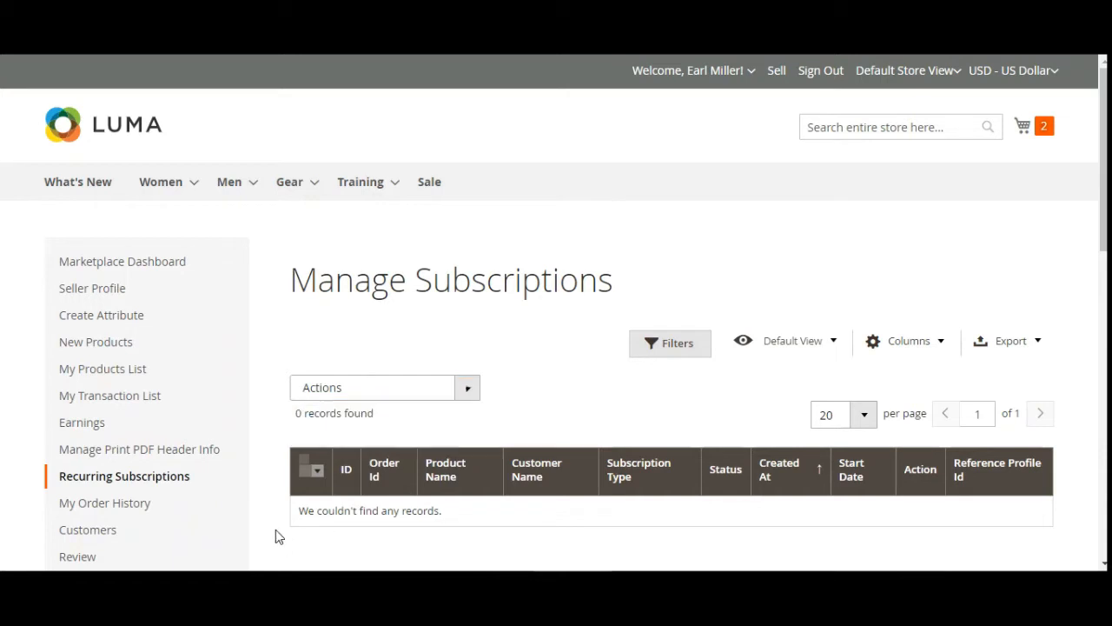
left_click(387, 393)
left_click(372, 441)
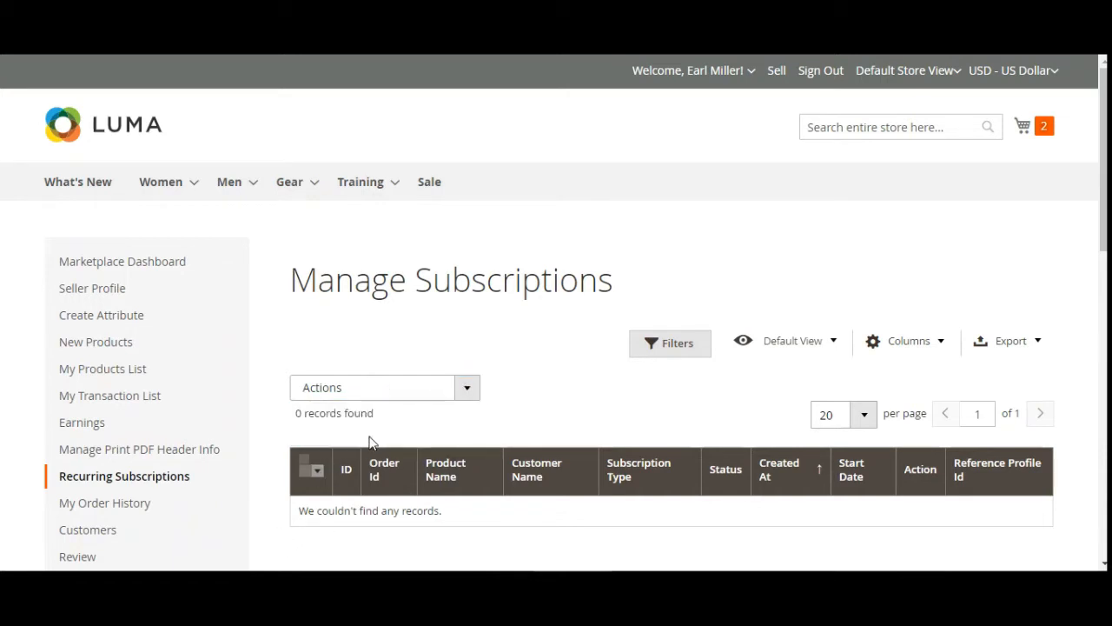
Step: Start adding a new marketplace product of the Simple type
left_click(113, 349)
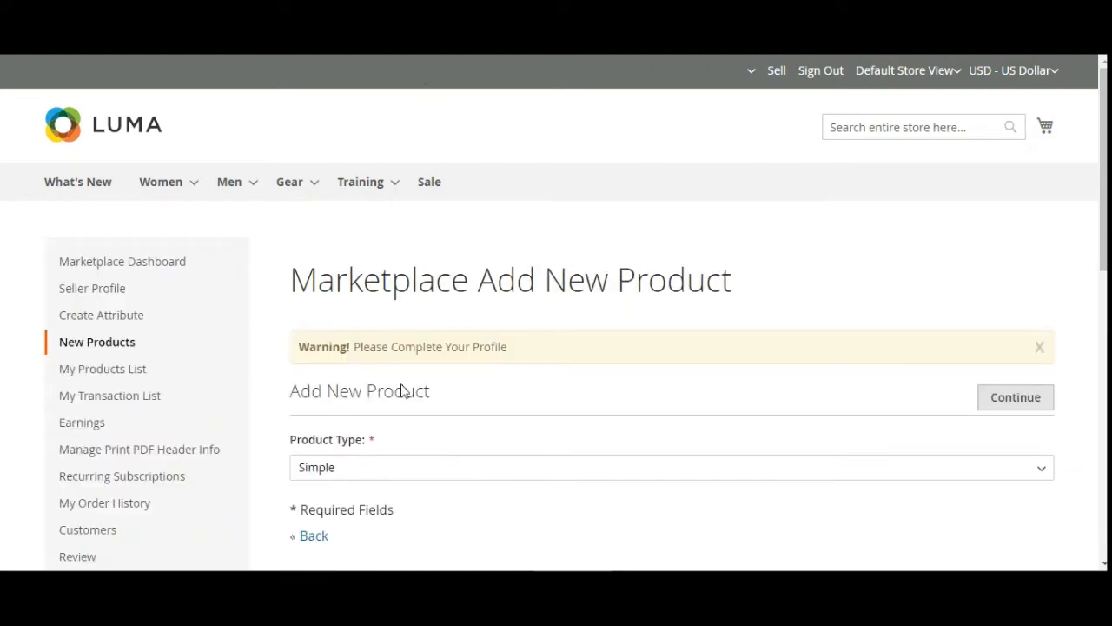
scroll(402, 390, "down", 2)
left_click(1016, 236)
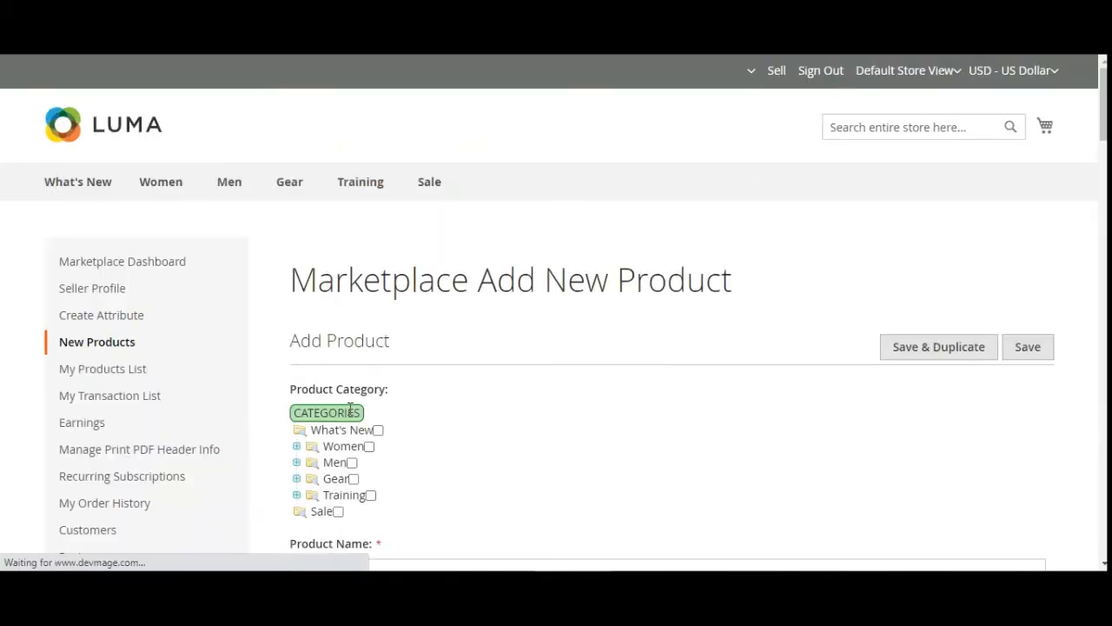
scroll(375, 460, "down", 1)
scroll(375, 456, "down", 2)
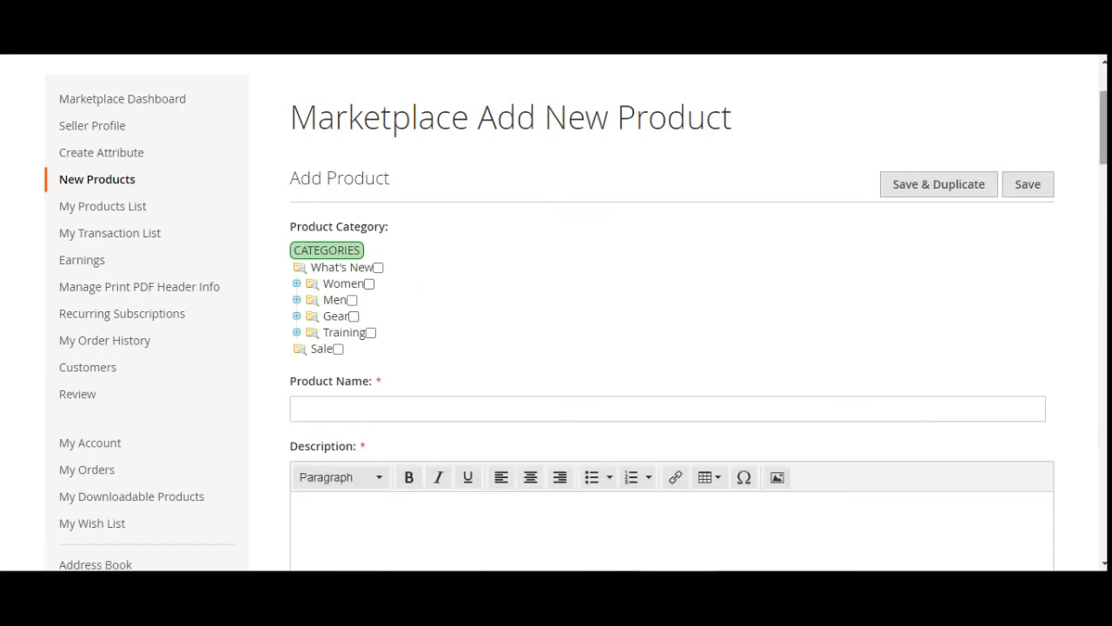
scroll(743, 286, "down", 1)
scroll(746, 258, "up", 1)
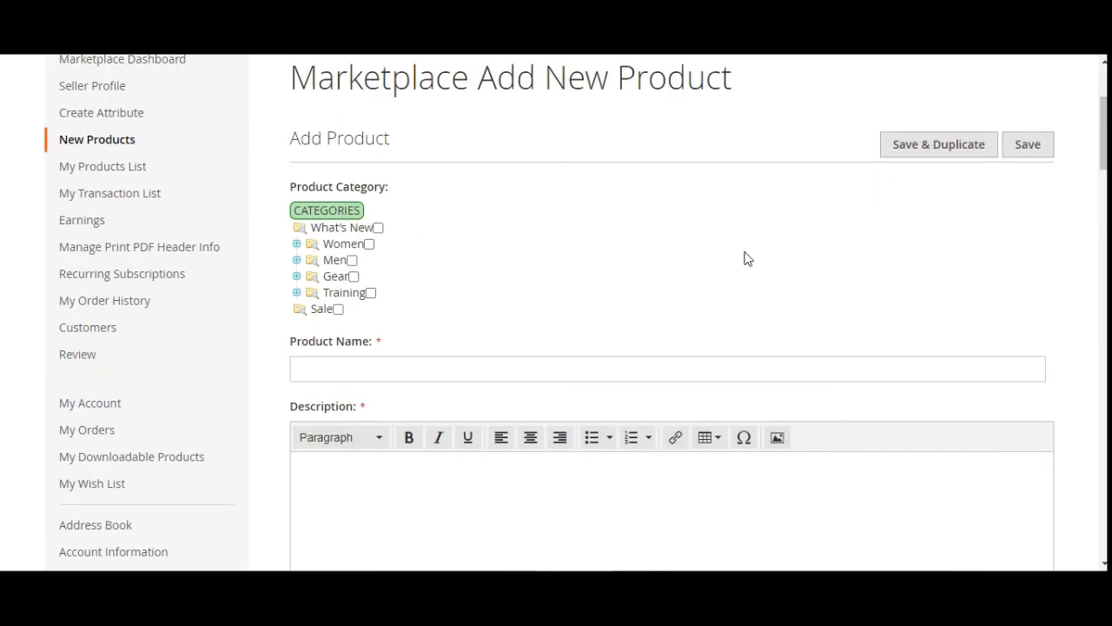
Step: Assign the new product to the Sale category and name it NewsSubscription123
left_click(338, 309)
left_click(349, 369)
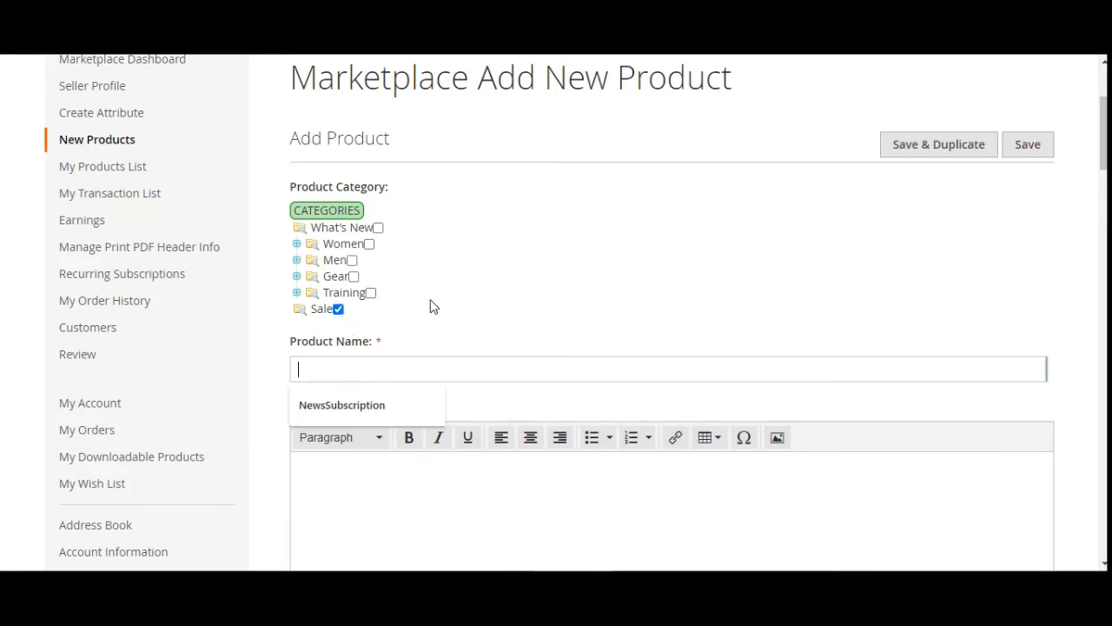
left_click(393, 402)
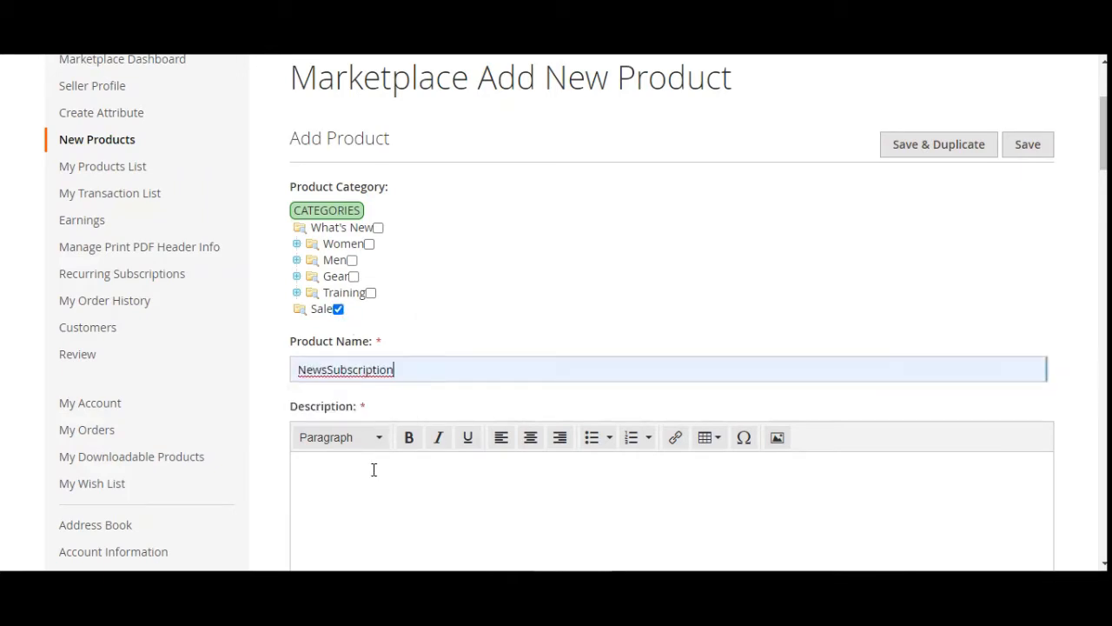
type("123")
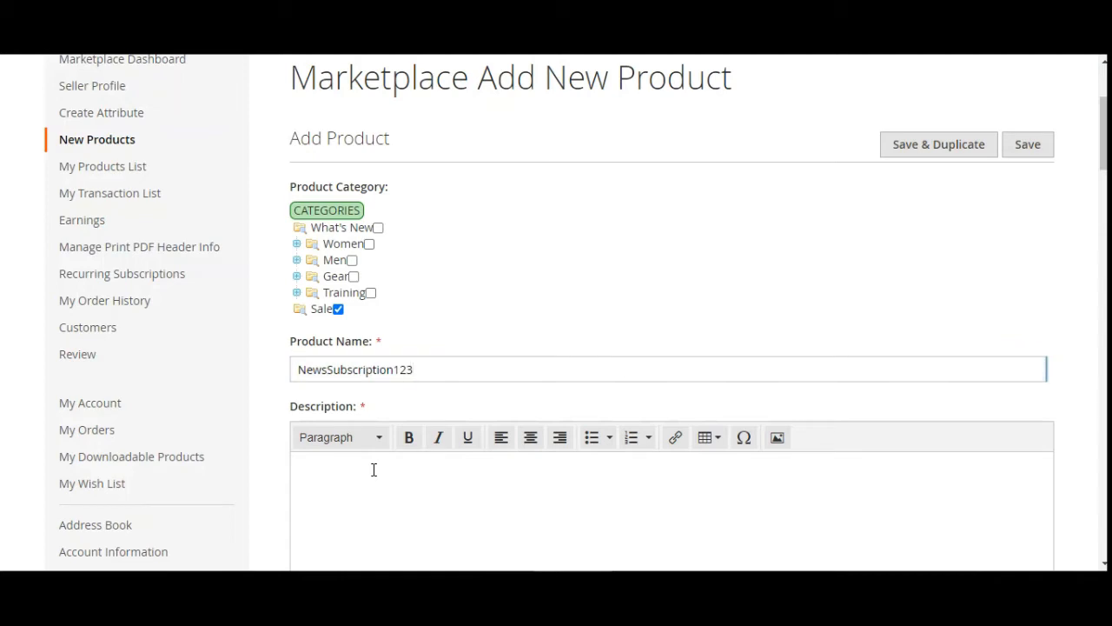
Step: Copy the product name and fill the Description with NewsSubscription123 repeated five times
key("ctrl+a")
key("ctrl+c")
left_click(385, 493)
key("ctrl+v")
key("ctrl+v")
key("ctrl+v")
key("ctrl+v")
key("ctrl+v")
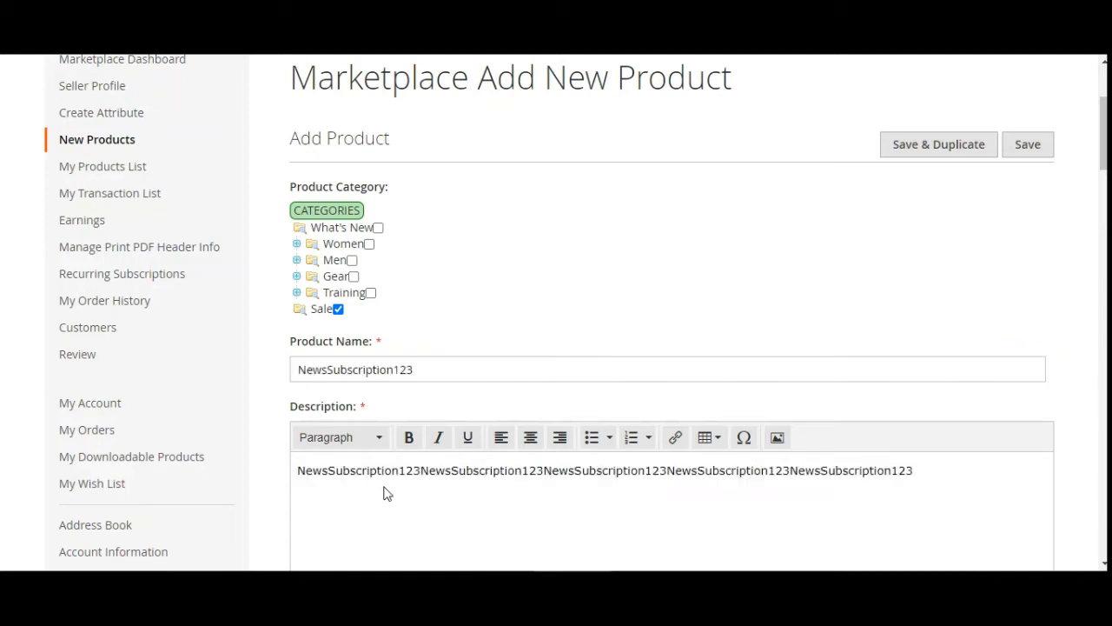
Step: Fill the Short Description with NewsSubscription123 repeated three times
scroll(387, 494, "down", 5)
left_click(400, 380)
key("ctrl+v")
key("ctrl+v")
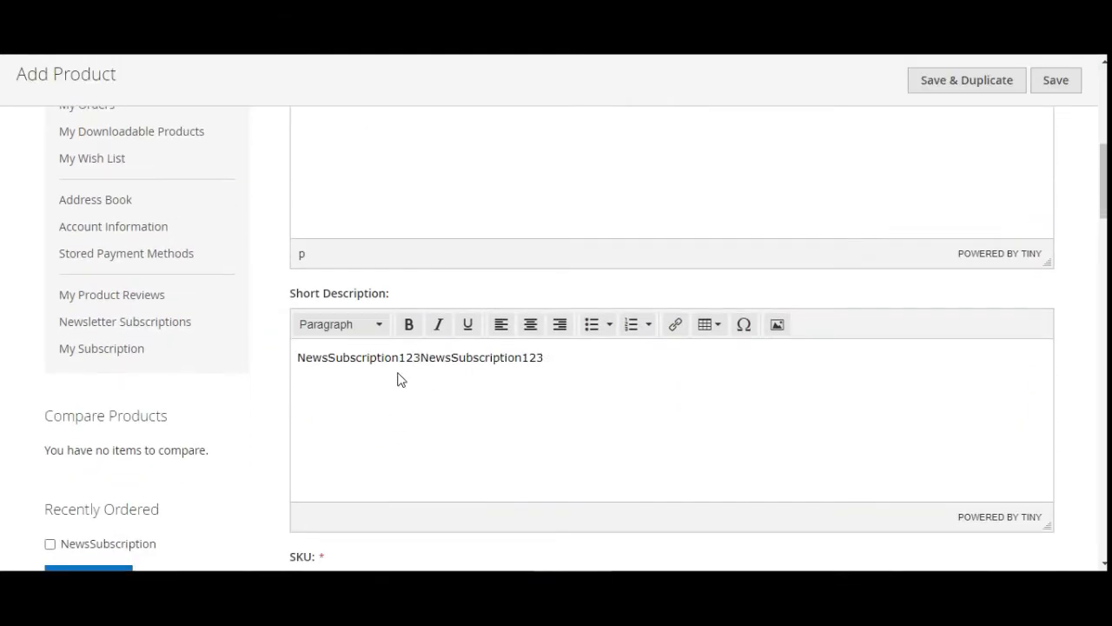
key("ctrl+v")
Step: Set the product's SKU to NewsSubscription123 and its price to $2222
scroll(402, 399, "down", 3)
left_click(388, 346)
key("ctrl+v")
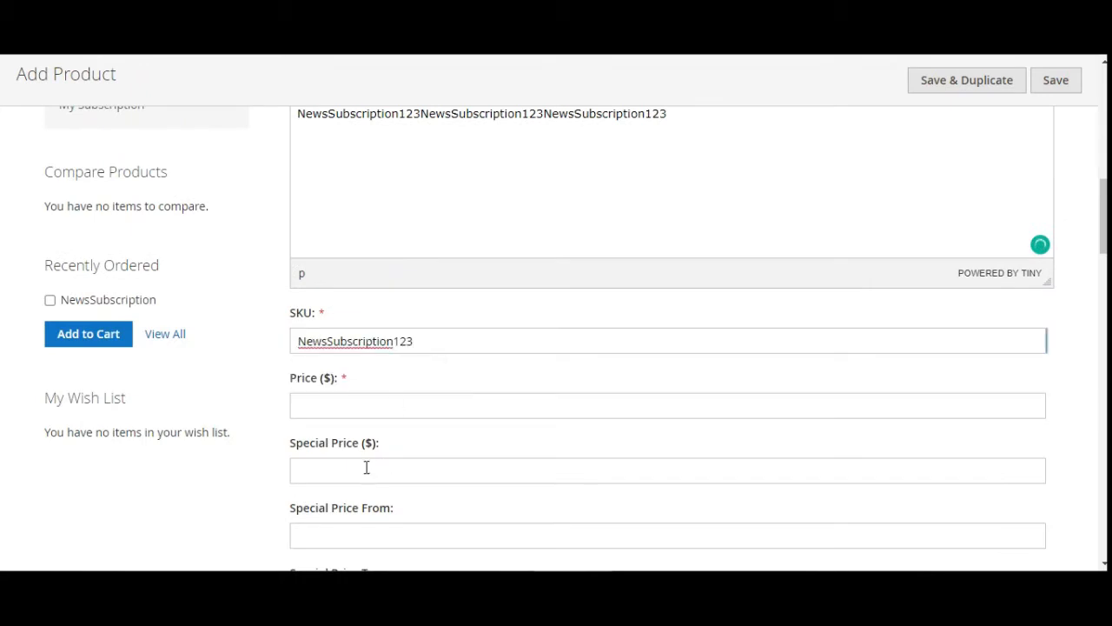
left_click(363, 410)
type("2222")
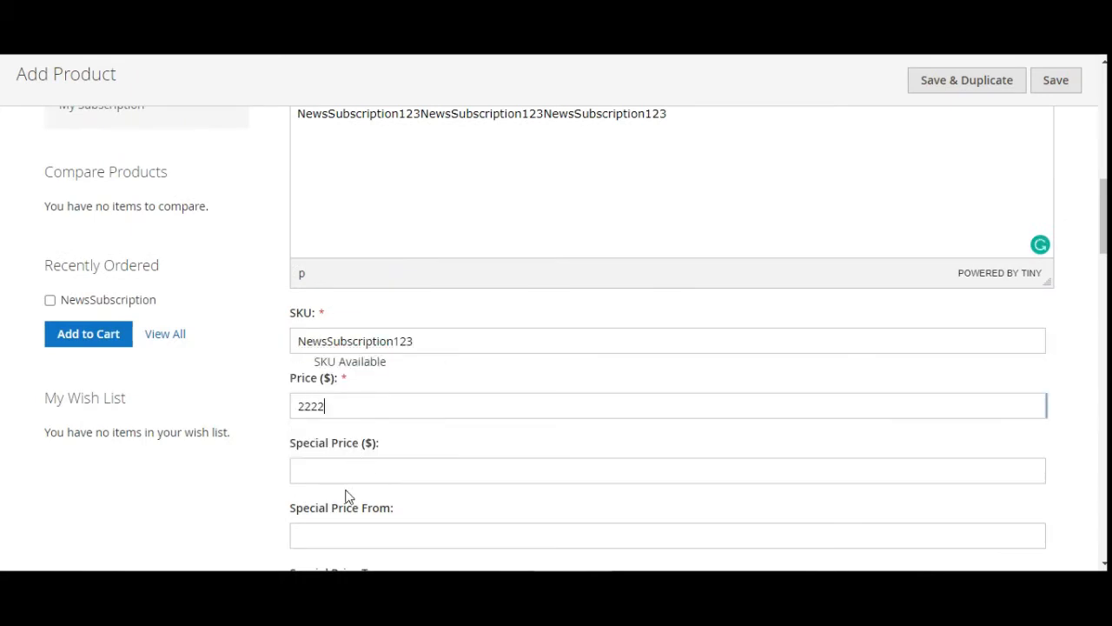
Step: Set the product's stock to 12 and choose its visibility
scroll(352, 452, "down", 3)
left_click(343, 423)
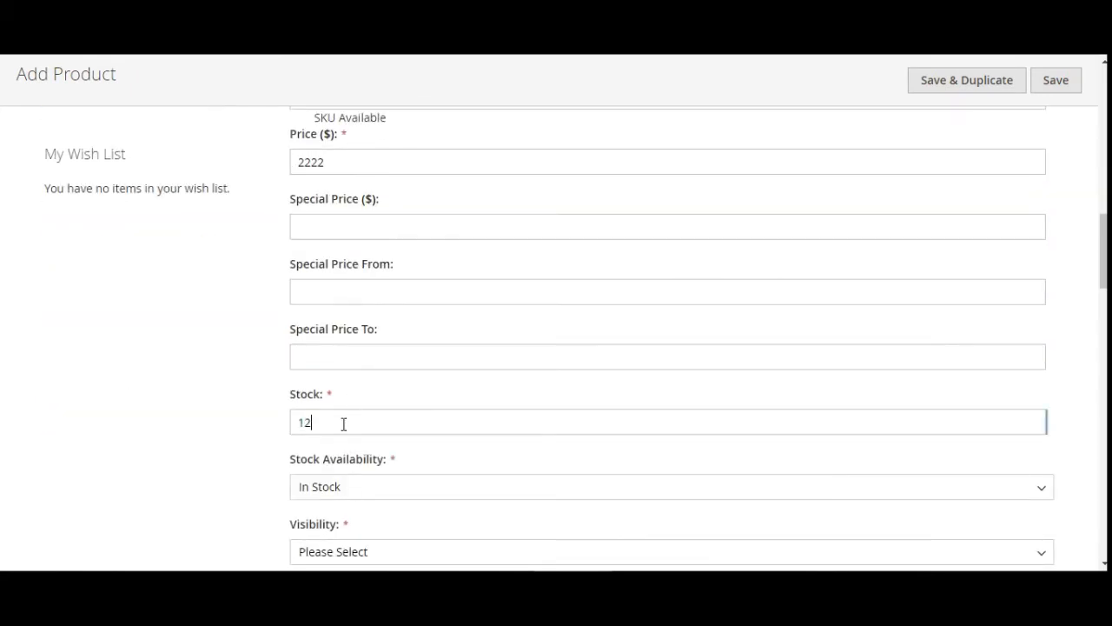
scroll(348, 443, "down", 2)
scroll(360, 348, "down", 2)
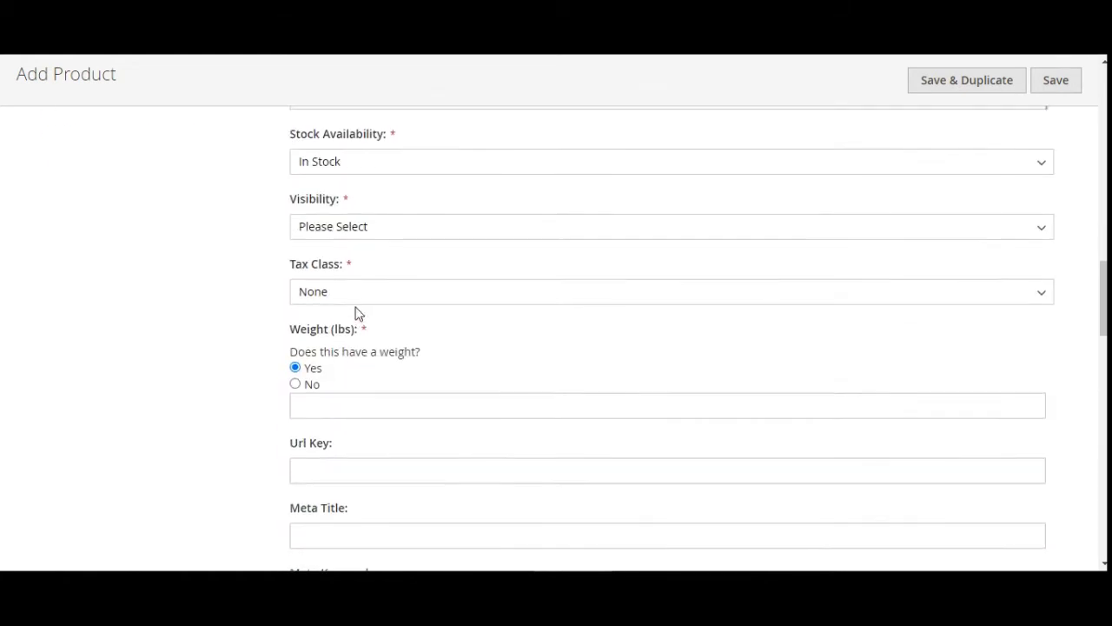
left_click(359, 228)
left_click(348, 316)
Step: Enter newspapersubscription as the URL key and copy it into the Meta Title, Meta Keywords and Meta Description
scroll(346, 348, "down", 2)
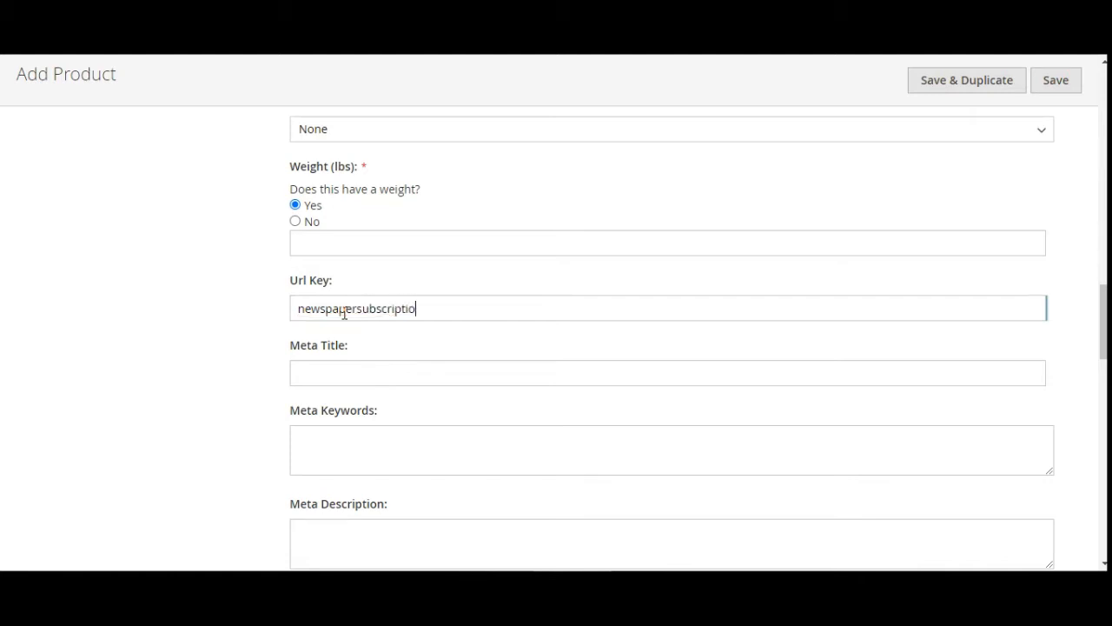
left_click(441, 301)
key("ctrl+a")
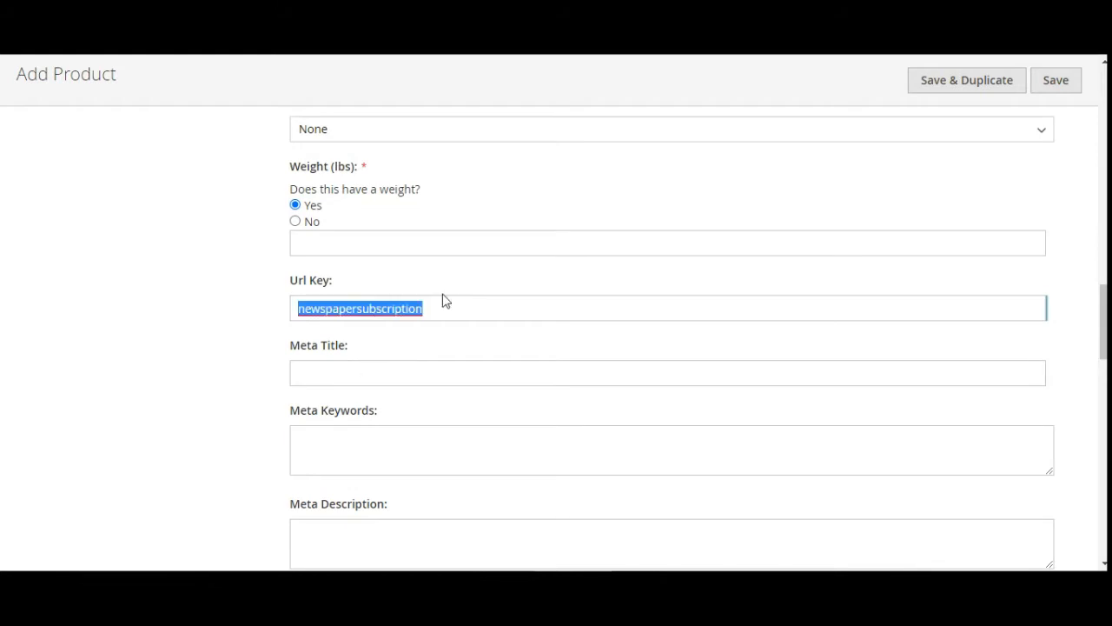
key("ctrl+c")
left_click(402, 364)
key("ctrl+v")
left_click(372, 451)
key("ctrl+v")
left_click(369, 530)
key("ctrl+v")
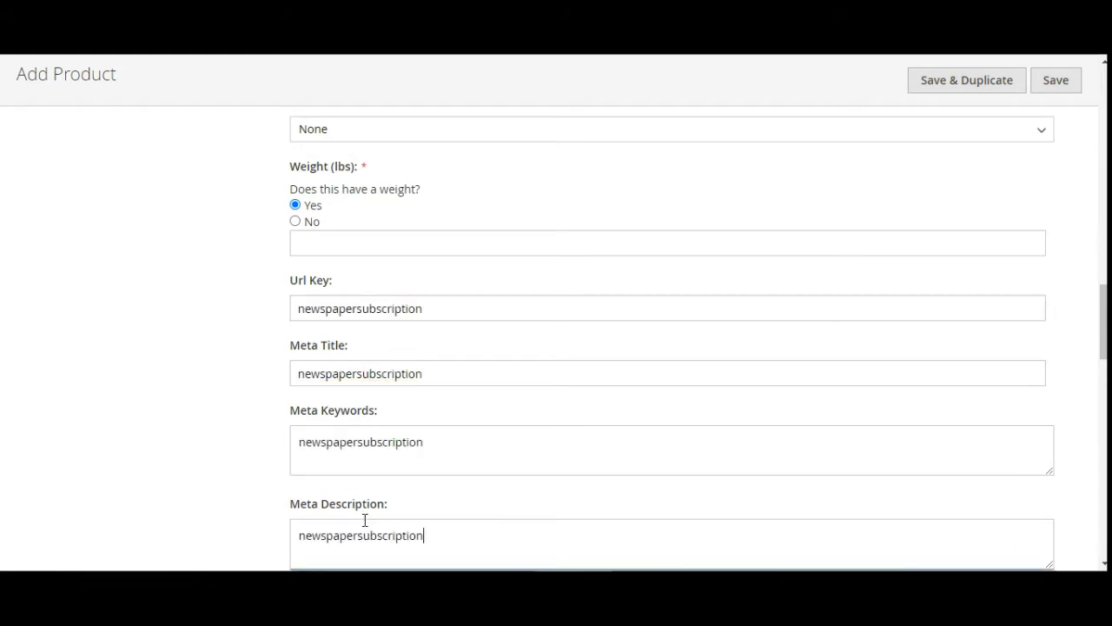
Step: Set the allowed purchase quantity per customer to 3 and add the Breaking News picture as the product image
scroll(402, 415, "down", 4)
left_click(365, 297)
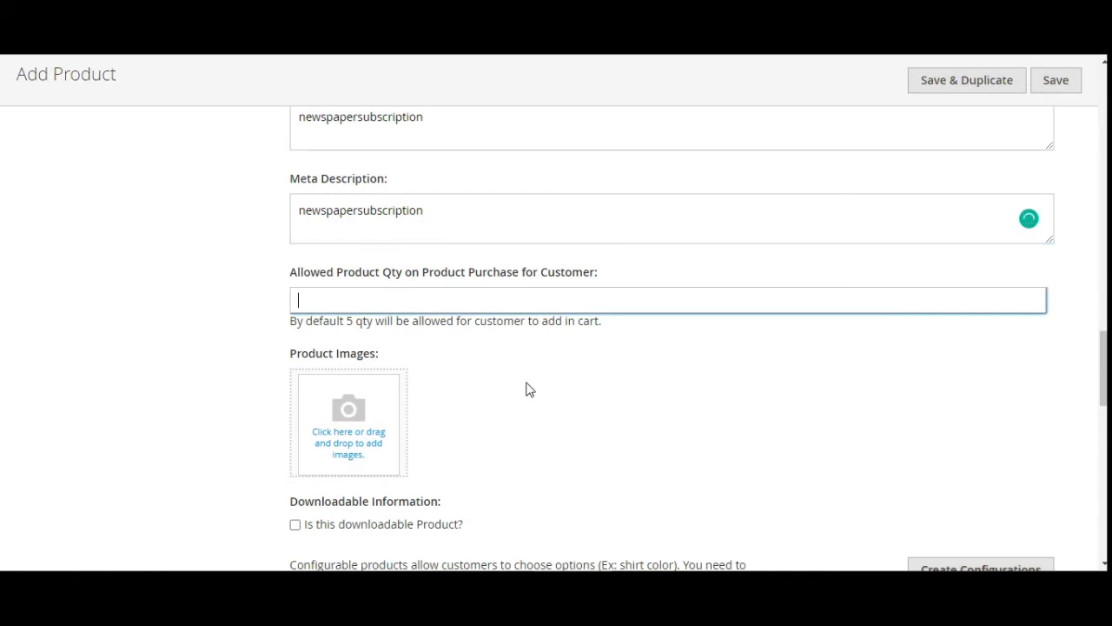
type("3")
scroll(497, 382, "down", 2)
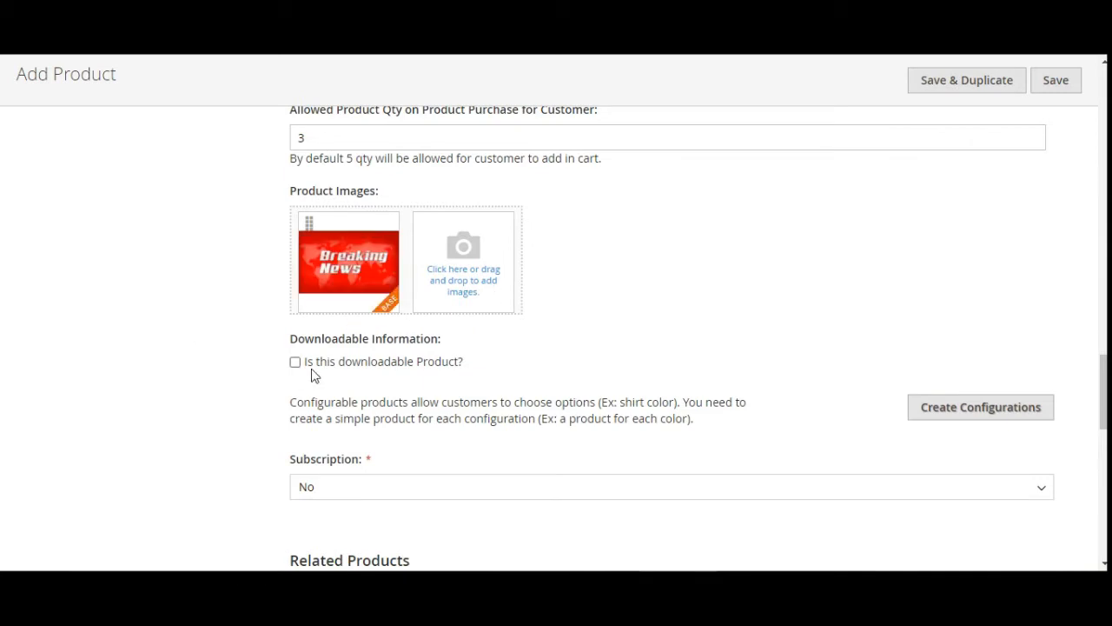
Step: Set the product's Subscription option to Yes
left_click(410, 487)
mouse_move(1098, 399)
left_mouse_down()
mouse_move(1099, 411)
mouse_move(1102, 233)
mouse_move(1102, 508)
mouse_move(1102, 366)
mouse_move(1102, 407)
left_mouse_up()
left_click(370, 369)
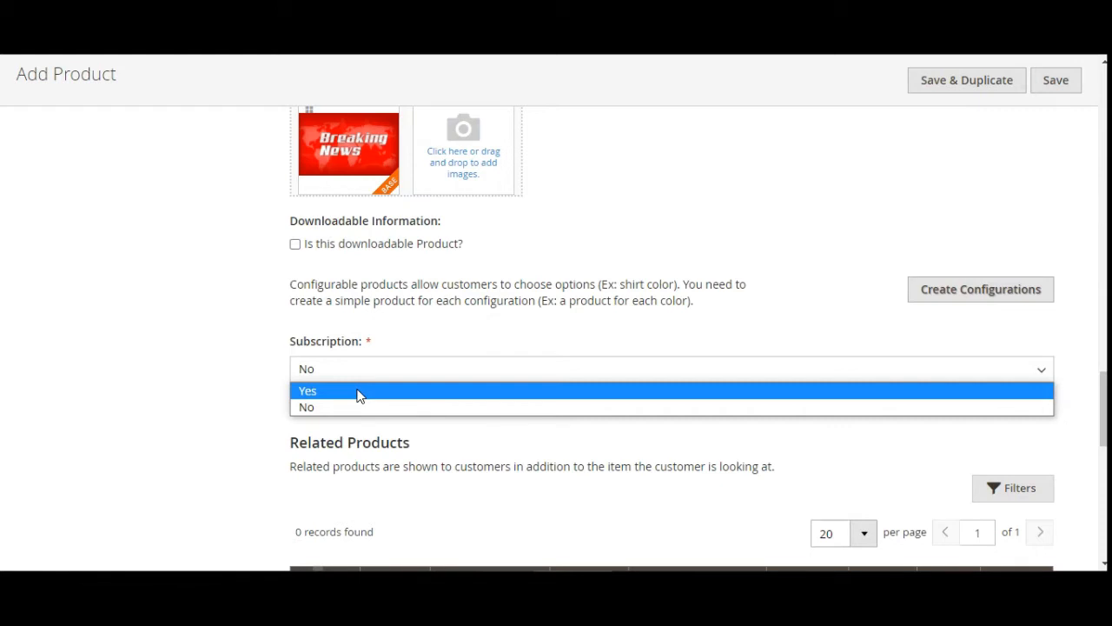
left_click(358, 392)
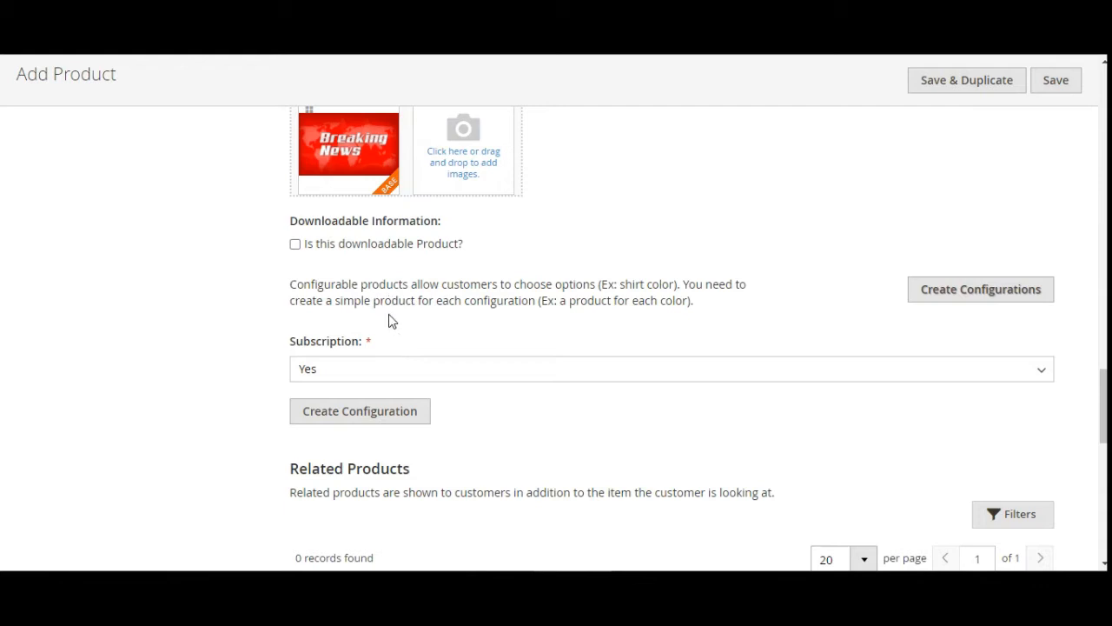
Step: Open the subscription configuration and enable the Monthly and Weekly subscription types
scroll(347, 148, "down", 1)
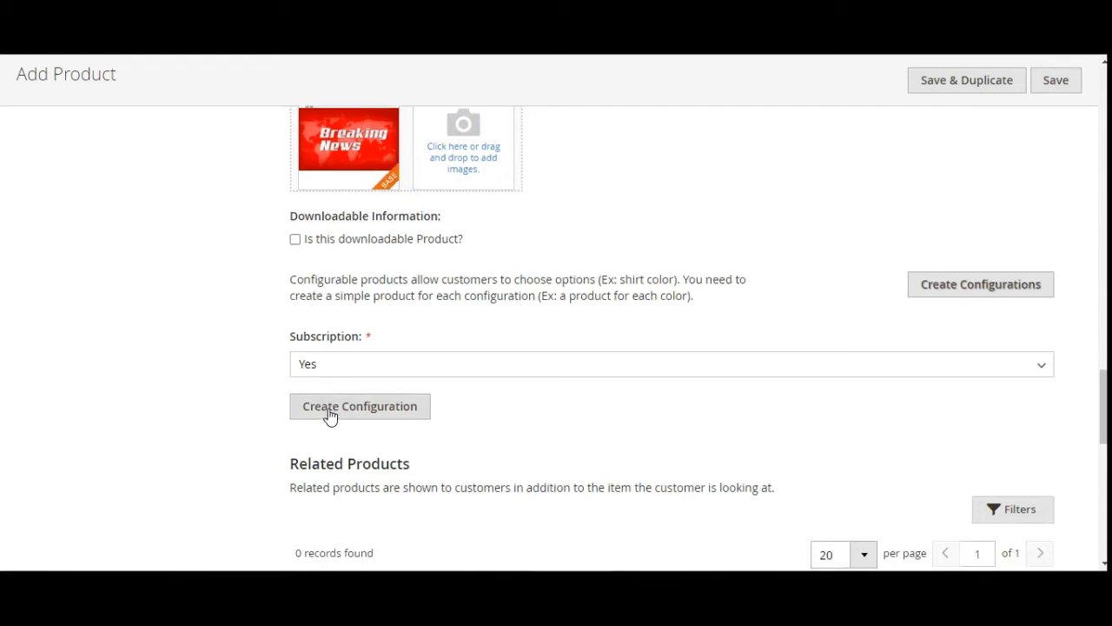
left_click(329, 411)
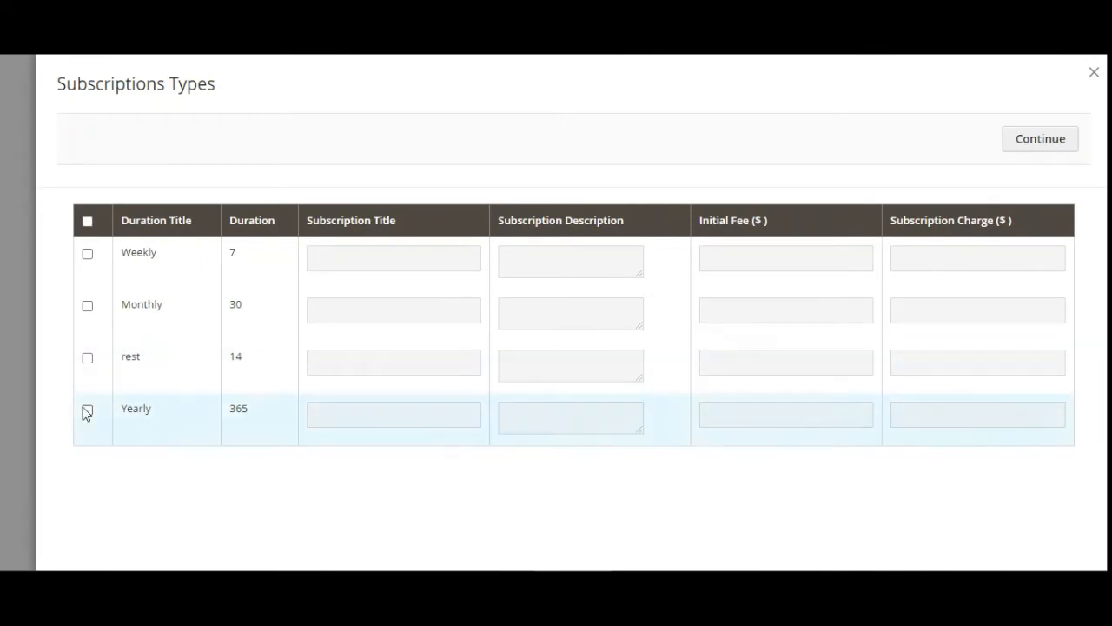
left_click(87, 309)
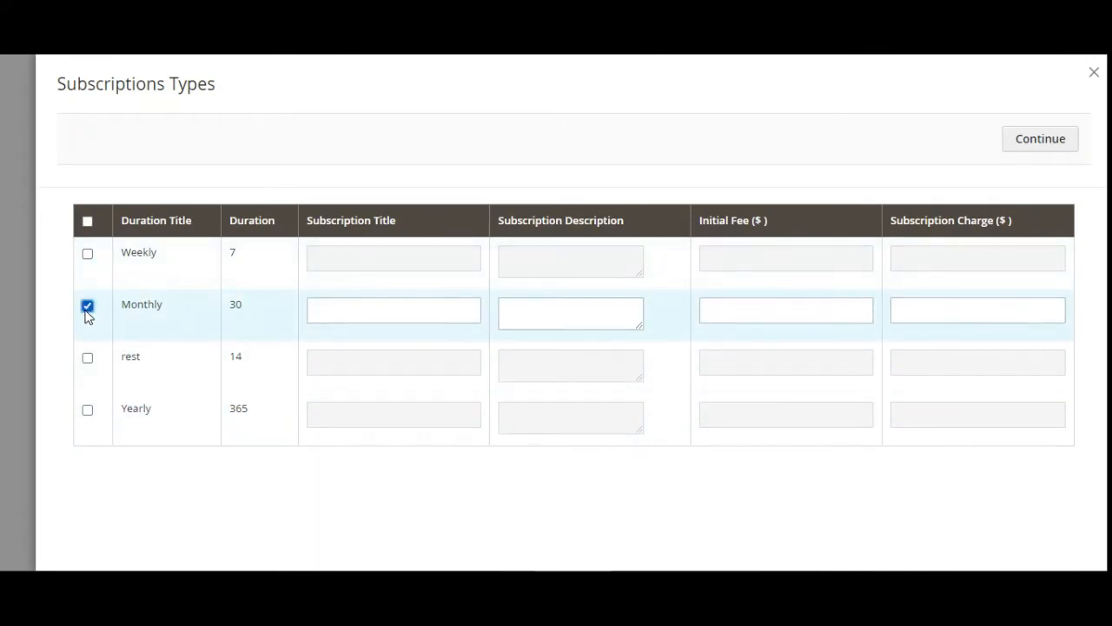
left_click(87, 254)
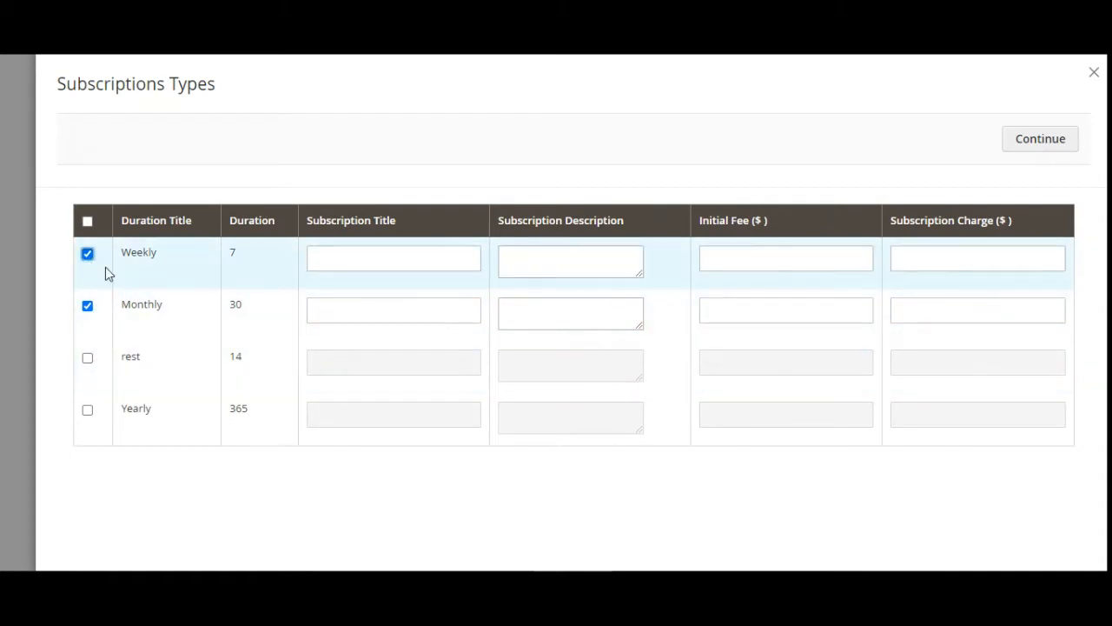
Step: Fill the Weekly subscription with title Weekly, description assadadad, initial fee $1 and subscription charge $2
left_click(402, 257)
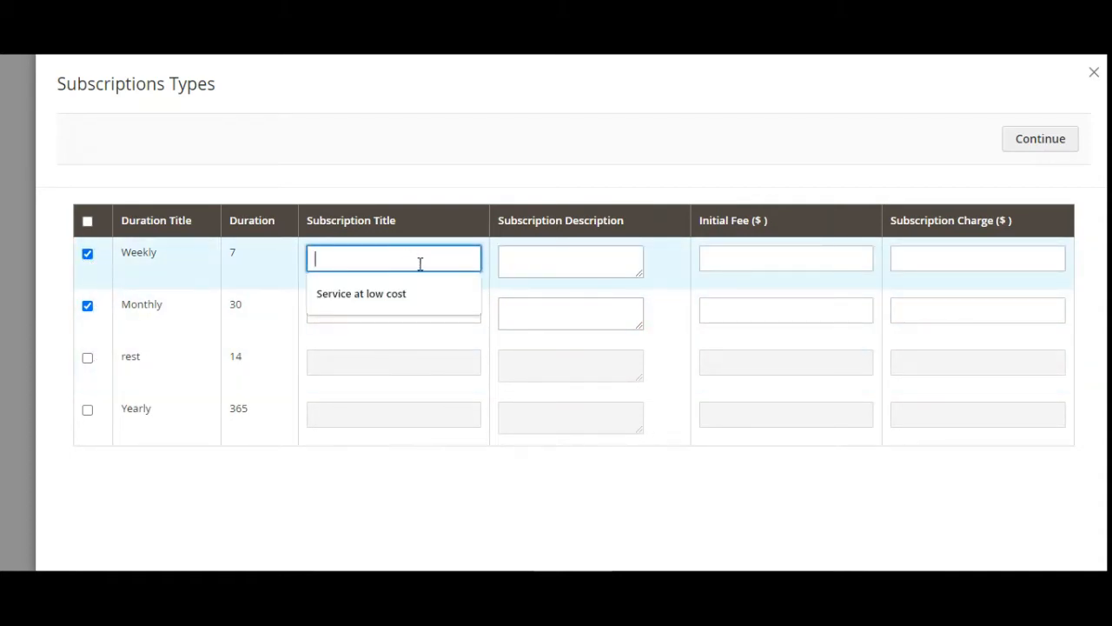
type("W")
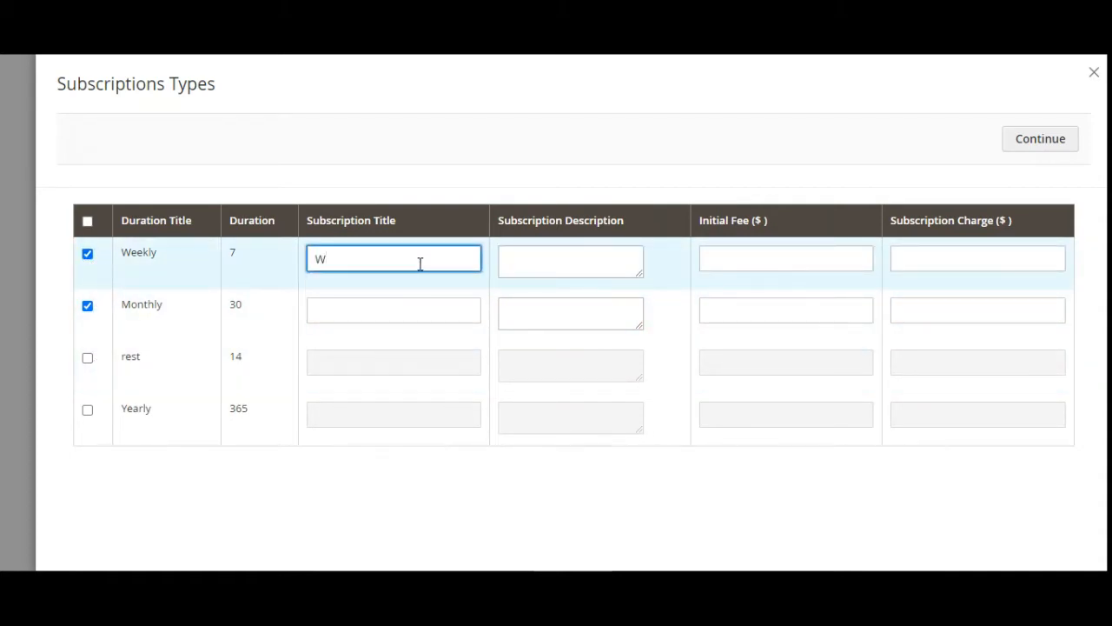
type("eekly")
left_click(544, 260)
type("as")
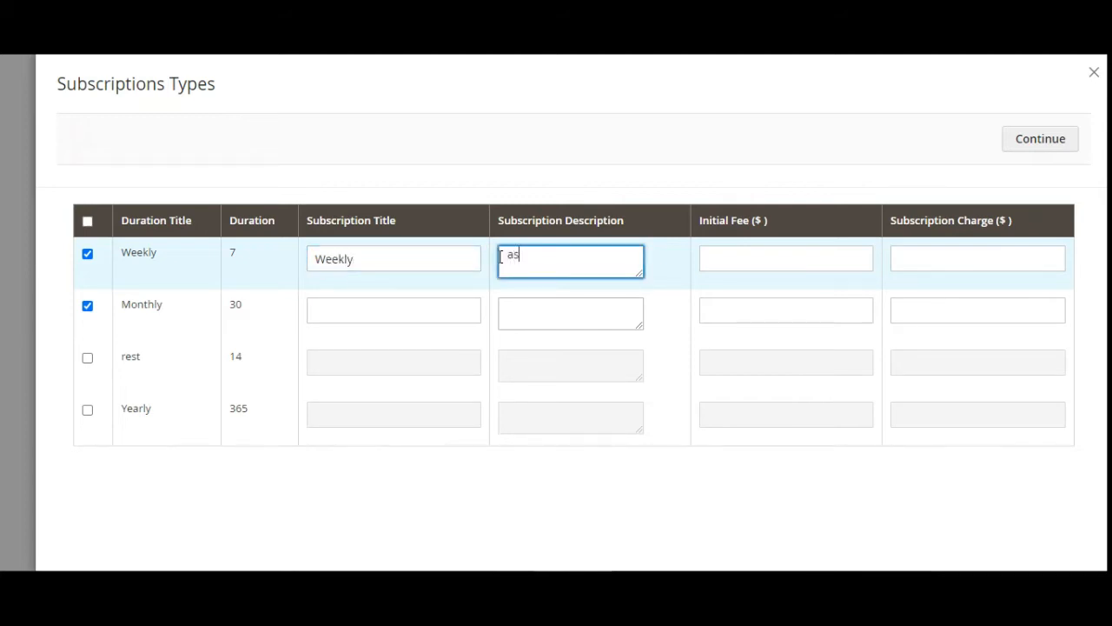
type("sadadad")
left_click(780, 261)
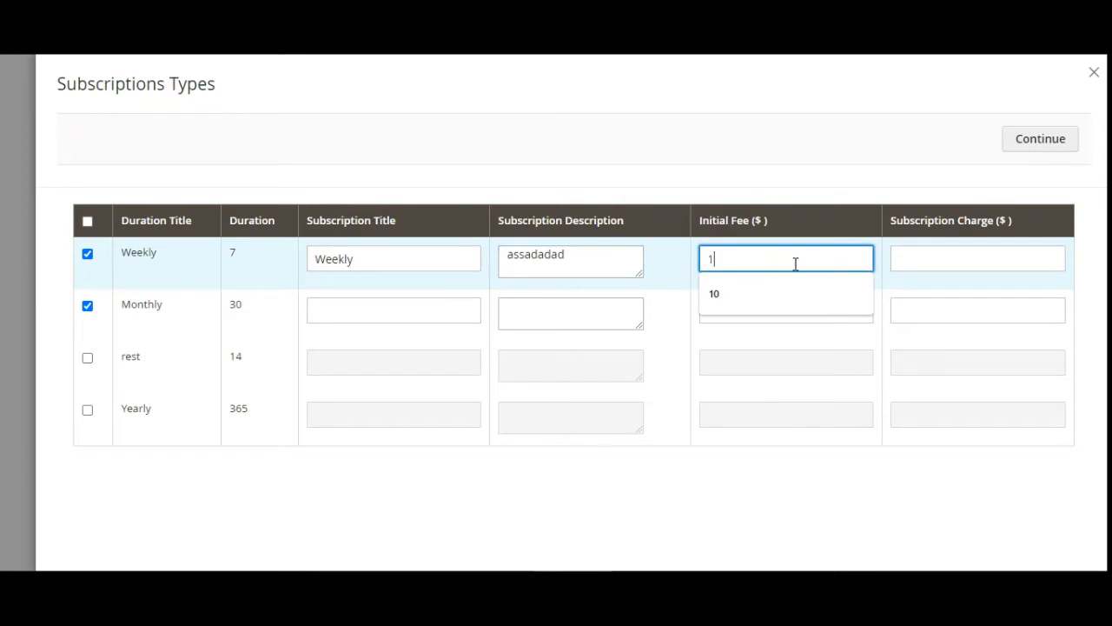
left_click(937, 266)
type("2")
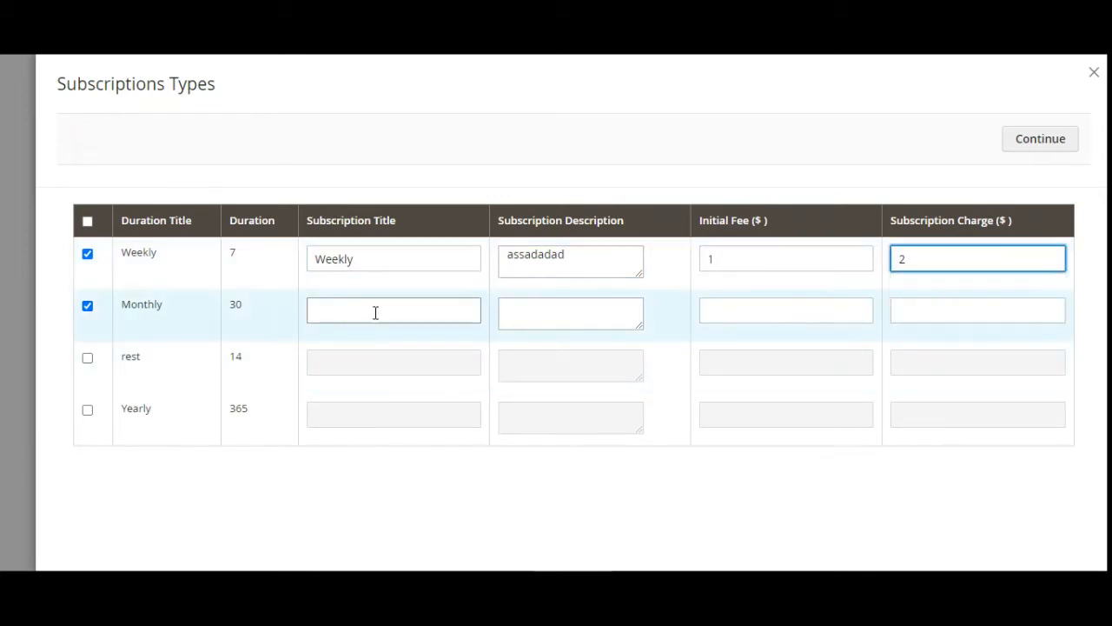
Step: Fill the Monthly subscription with title monthly, description sdsdfsfds, initial fee $3 and charge $76, and accept the subscription types
left_click(373, 313)
type("mo")
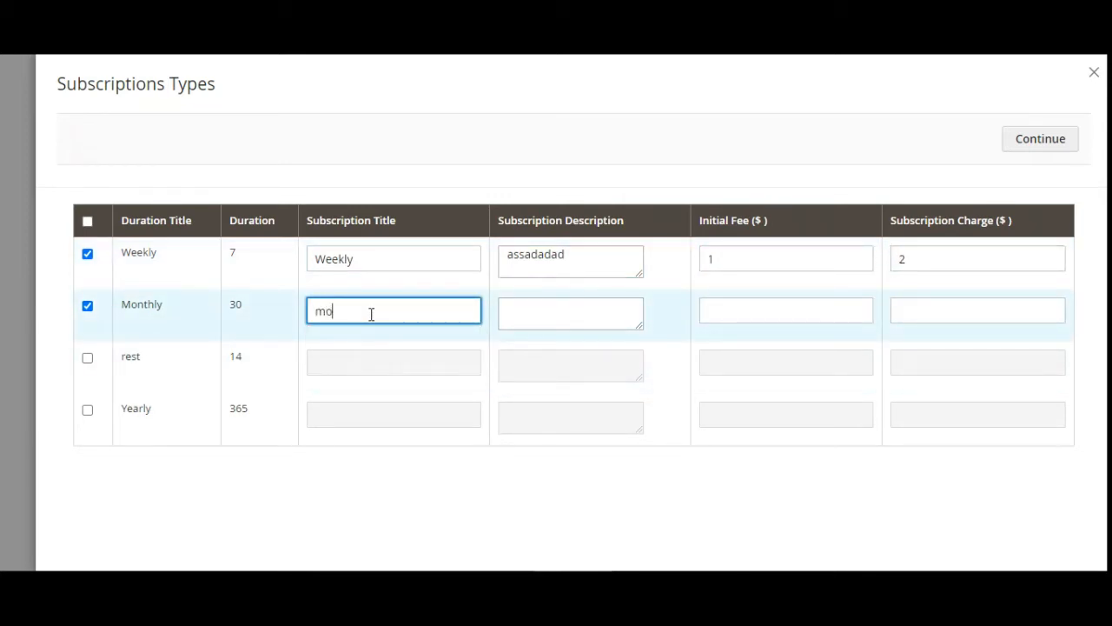
type("nthly")
left_click(570, 314)
type("sdsdfsfds")
left_click(759, 315)
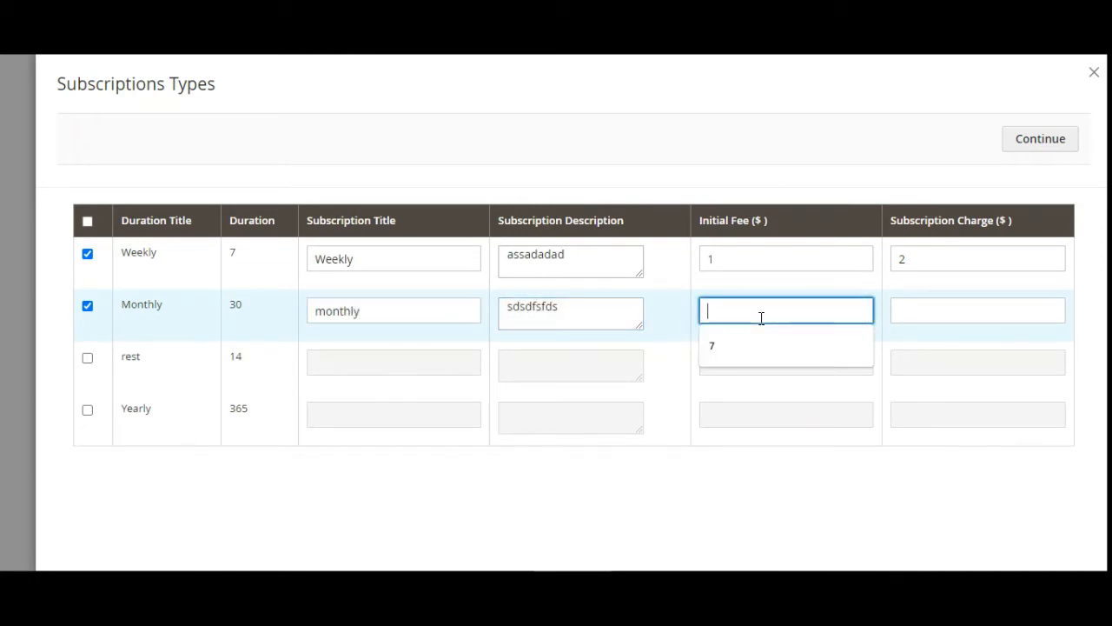
type("3")
left_click(919, 309)
type("76")
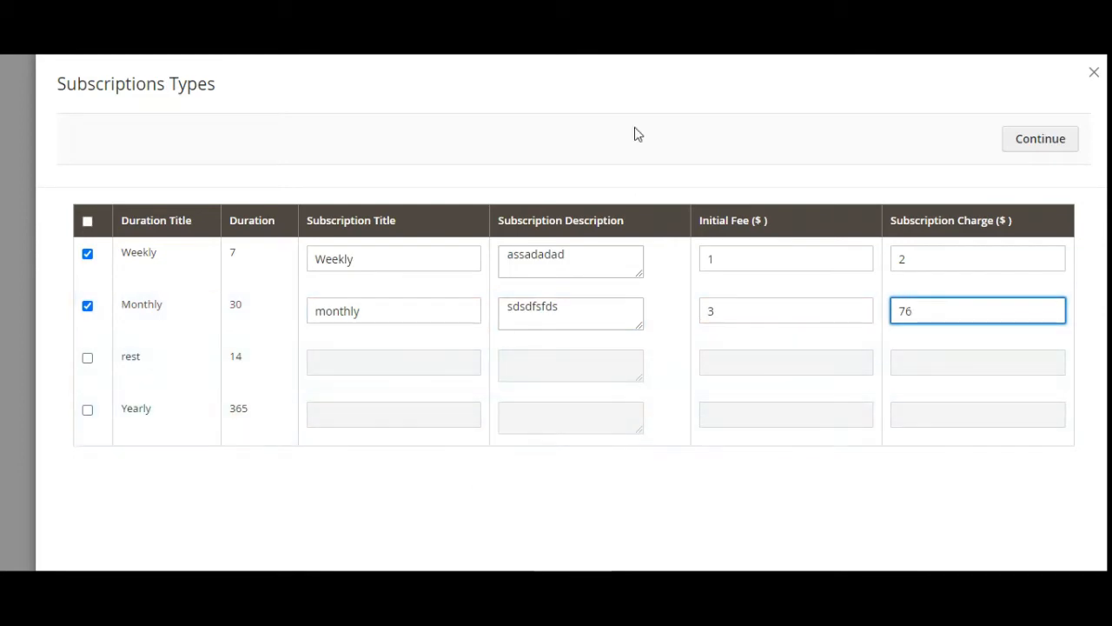
left_click(1041, 139)
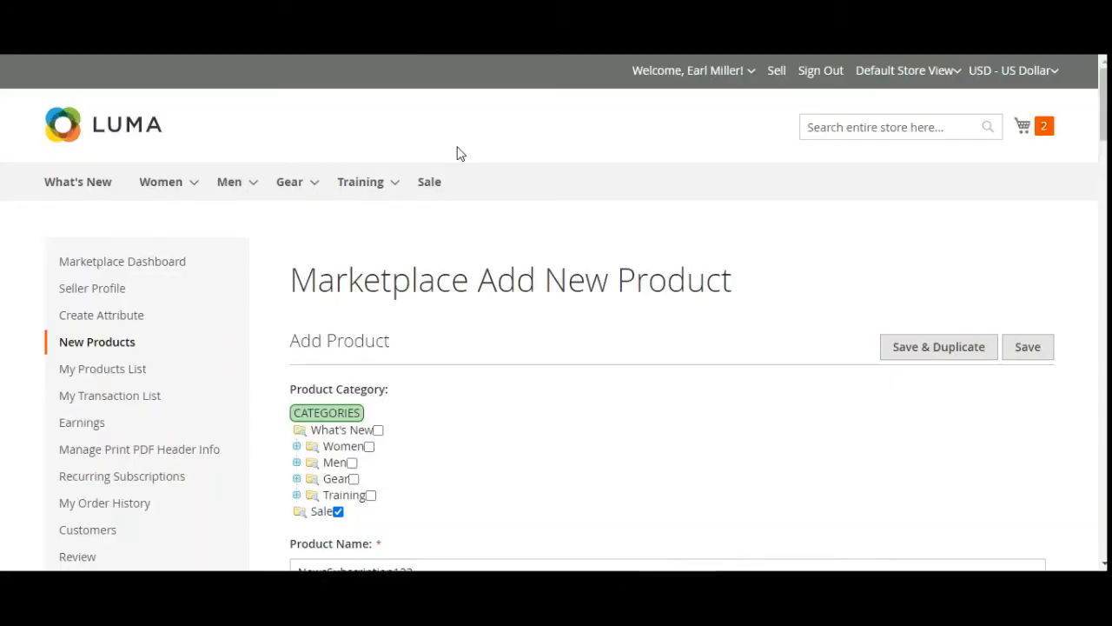
Step: Specify that the product has no weight and save it
left_click(1041, 353)
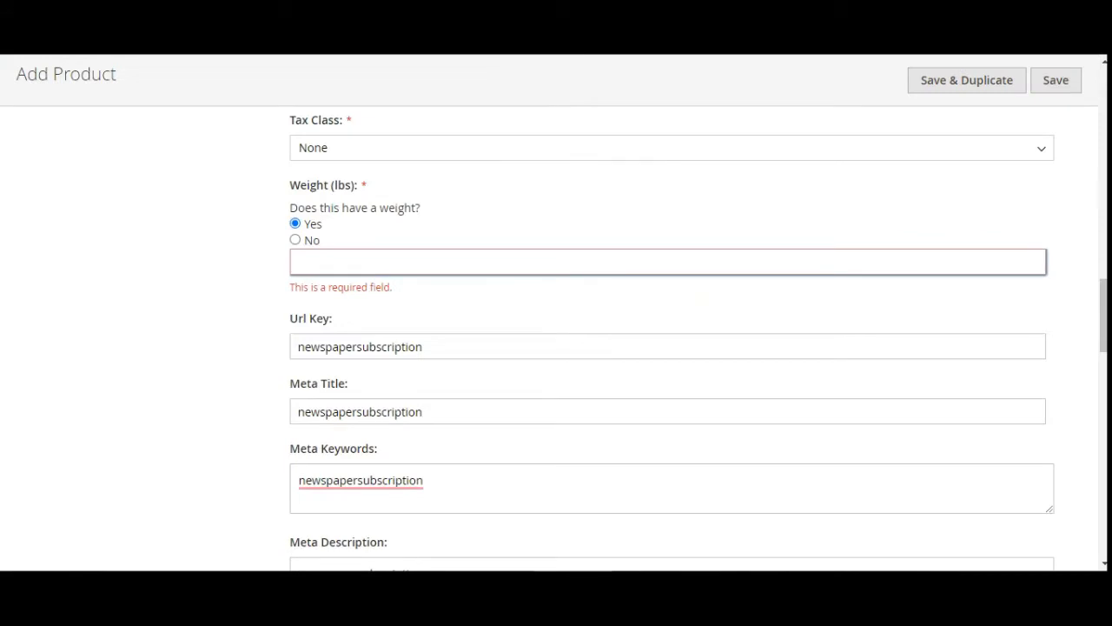
left_click(295, 240)
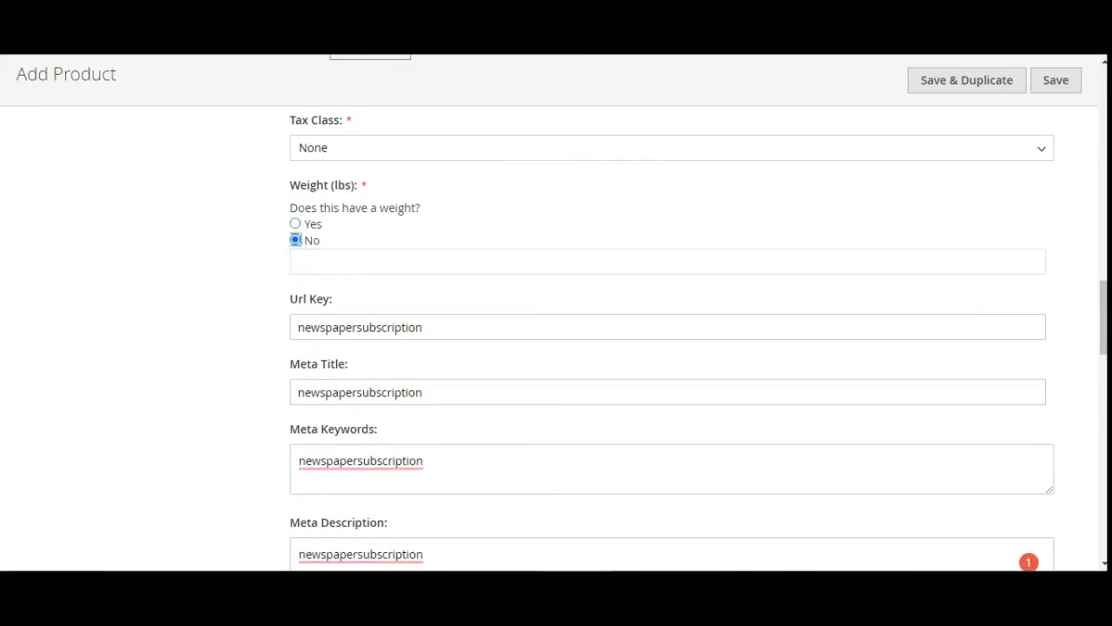
left_click(1045, 87)
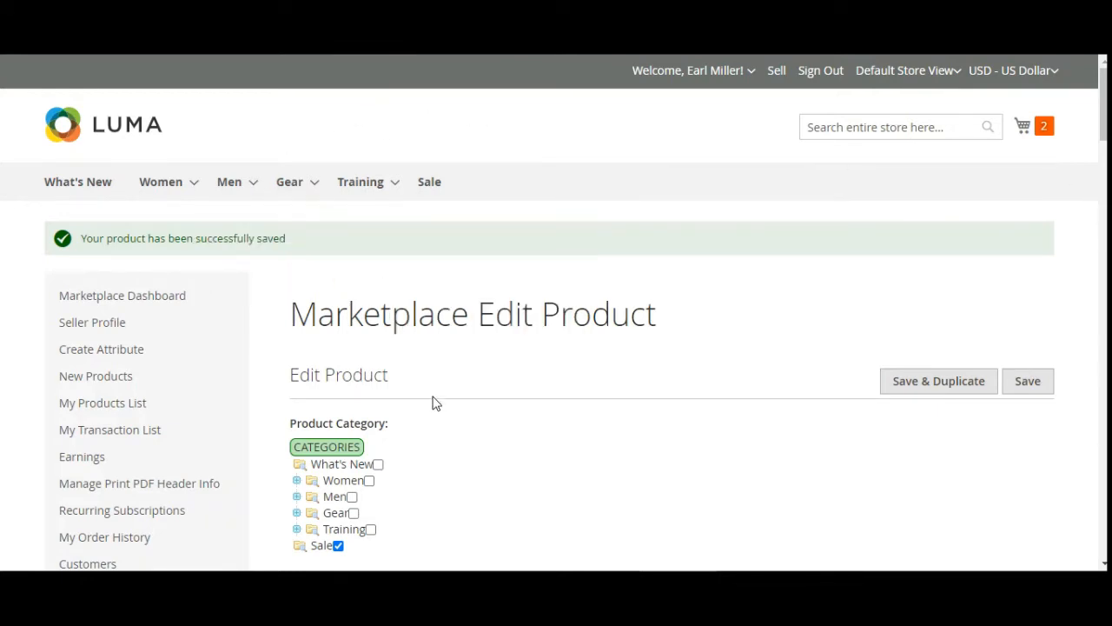
Step: Copy the saved product's name and search the store for NewsSubscription123
scroll(574, 348, "down", 6)
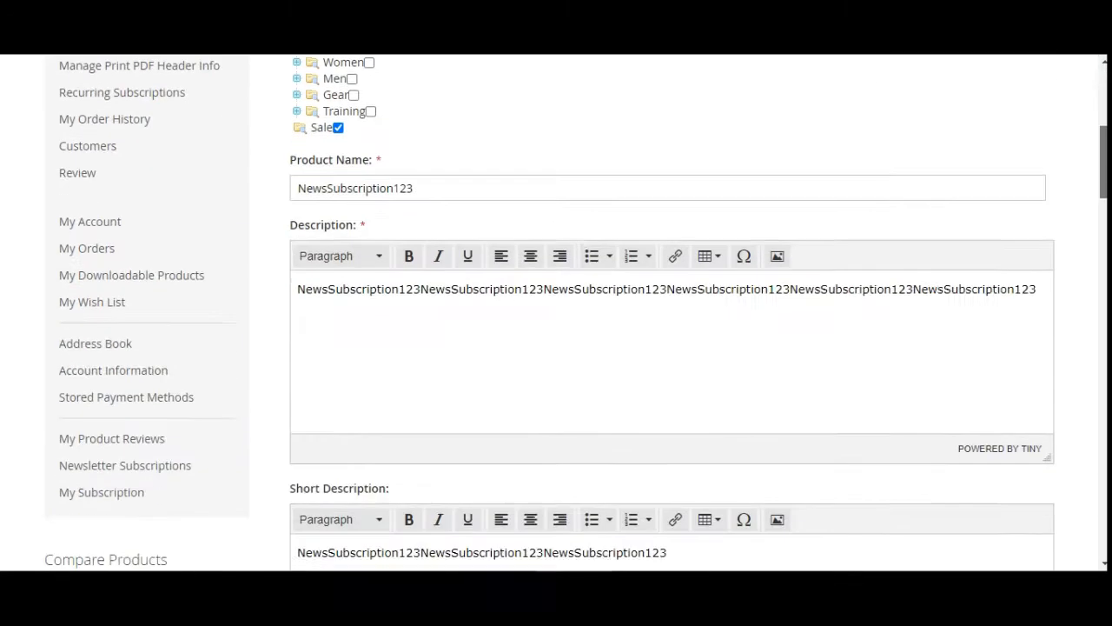
scroll(573, 348, "up", 2)
left_click_drag(414, 226, 258, 233)
key("ctrl+c")
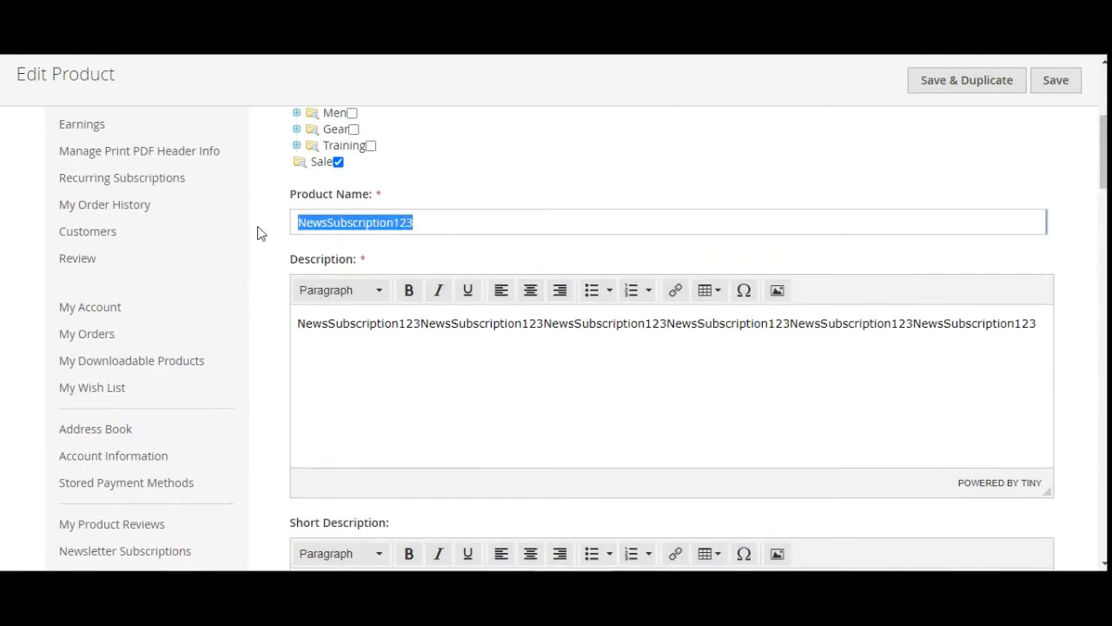
scroll(678, 260, "up", 5)
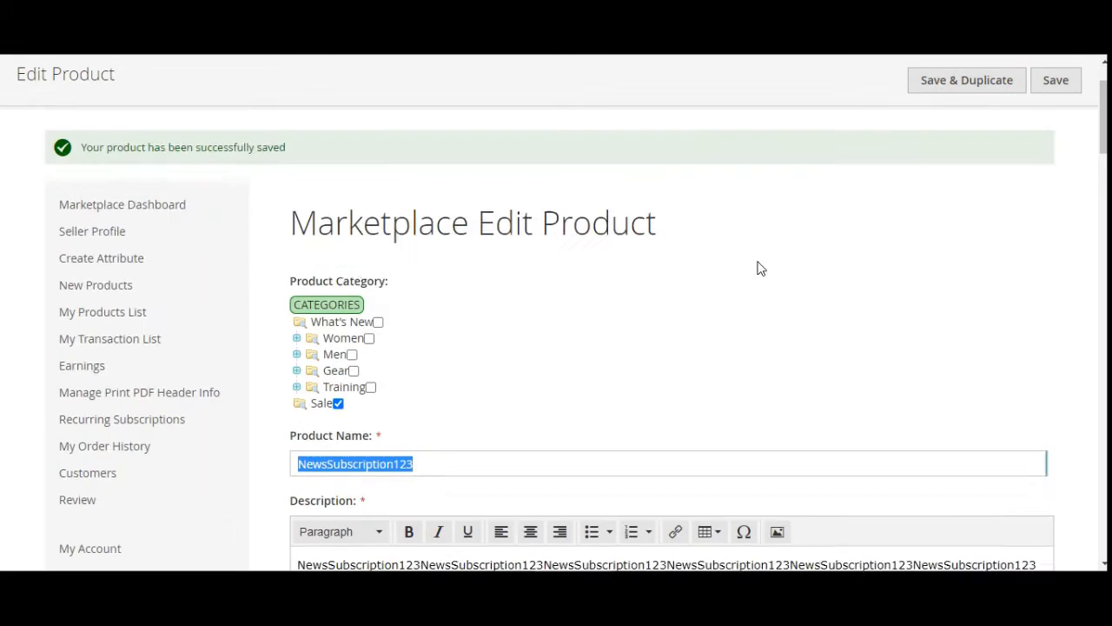
left_click(867, 127)
key("ctrl+v")
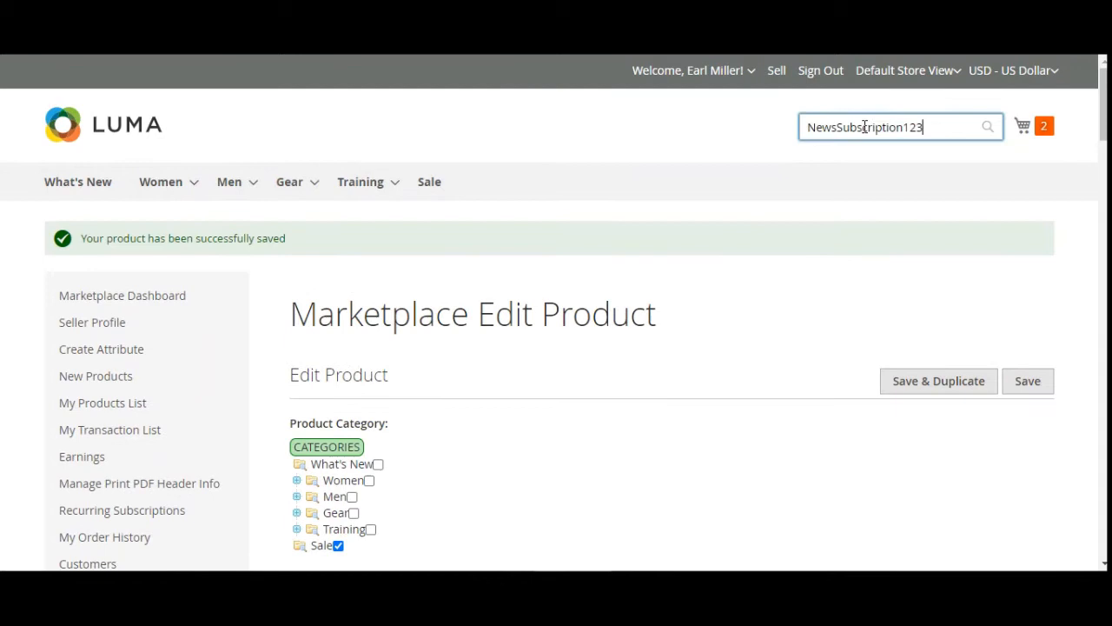
left_click(989, 128)
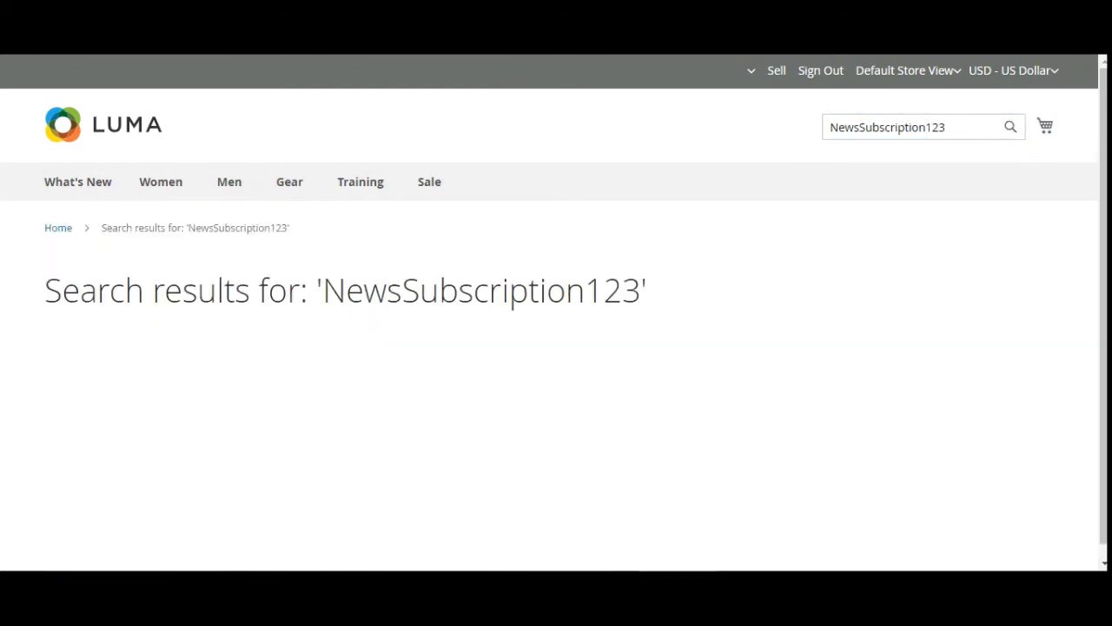
Step: Open the NewsSubscription123 product from the search results and display its subscription plans
left_click_drag(339, 291, 663, 303)
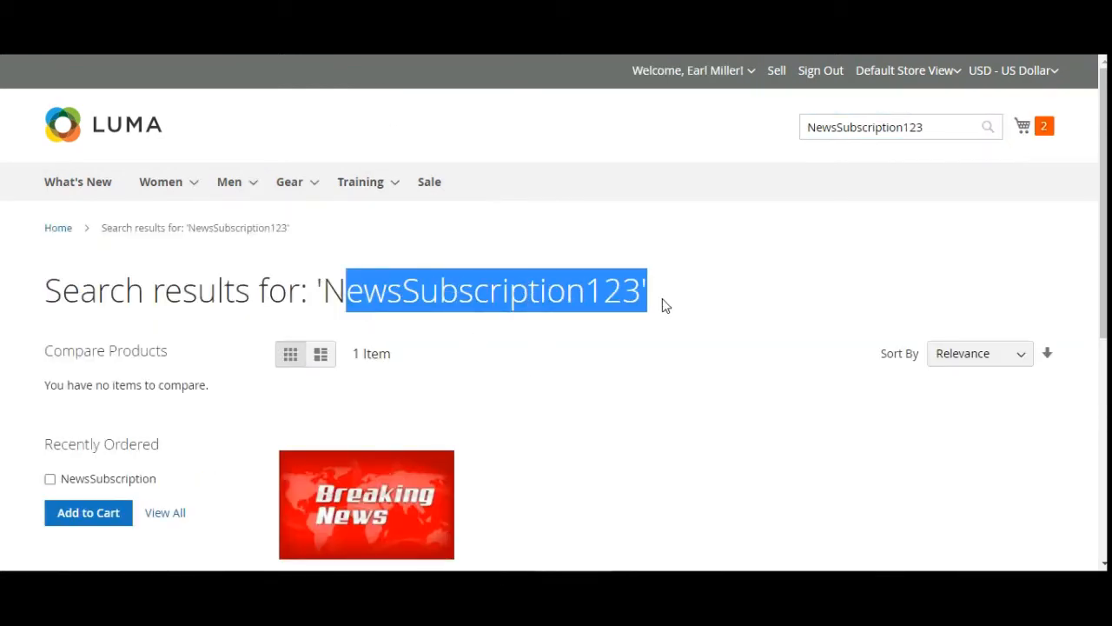
scroll(561, 332, "down", 3)
mouse_move(360, 316)
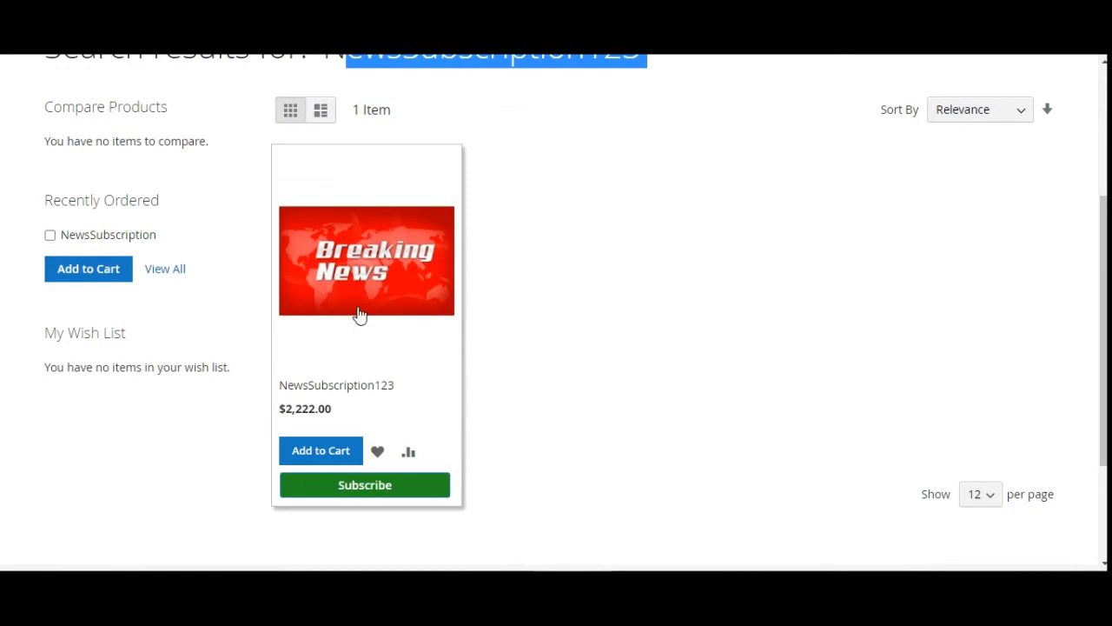
left_click(358, 491)
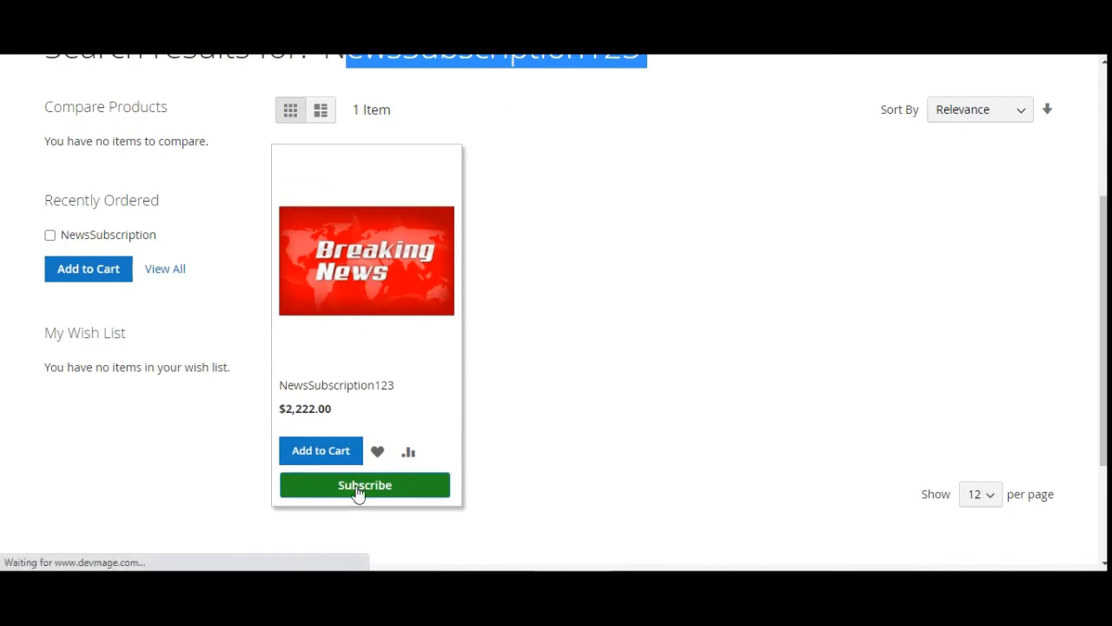
scroll(722, 365, "down", 3)
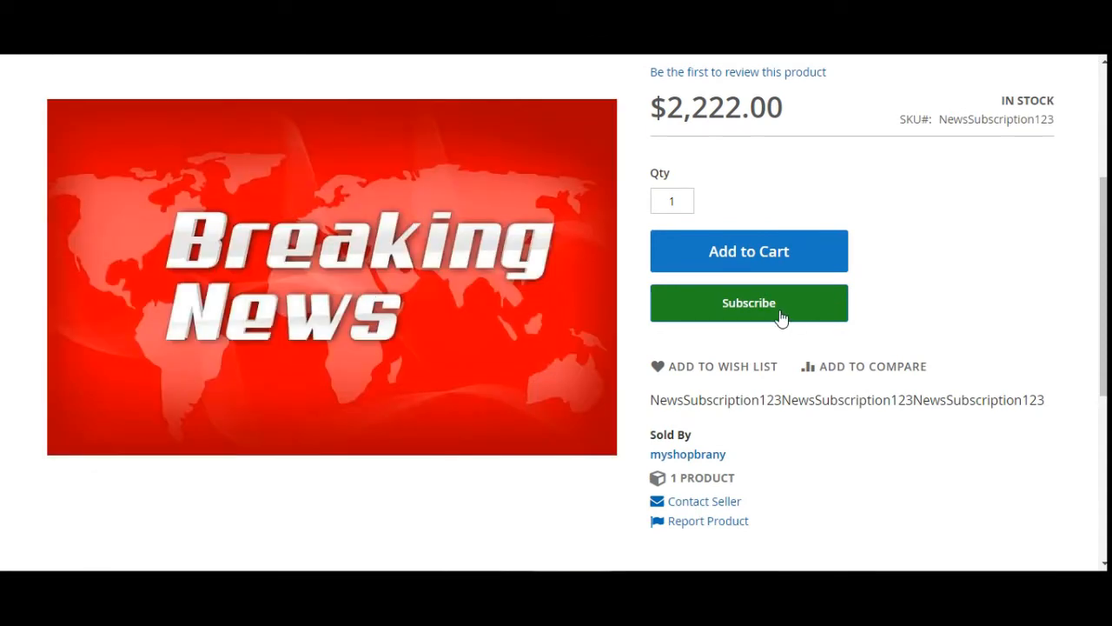
left_click(781, 311)
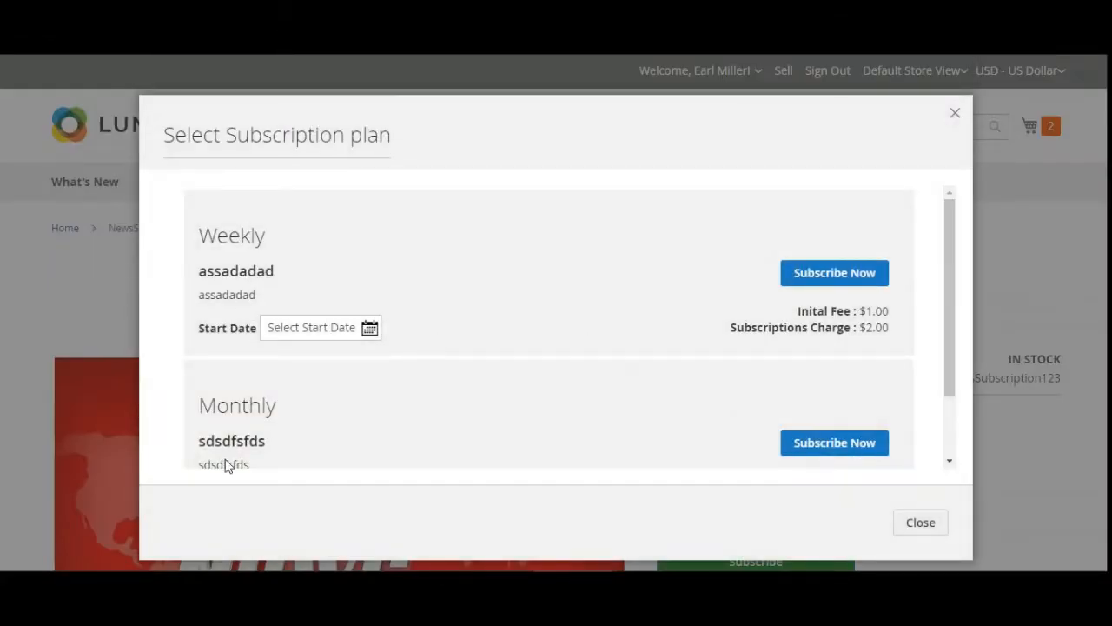
Step: Review the initial fees and subscription charges of the Weekly and Monthly plans
left_click_drag(956, 269, 956, 351)
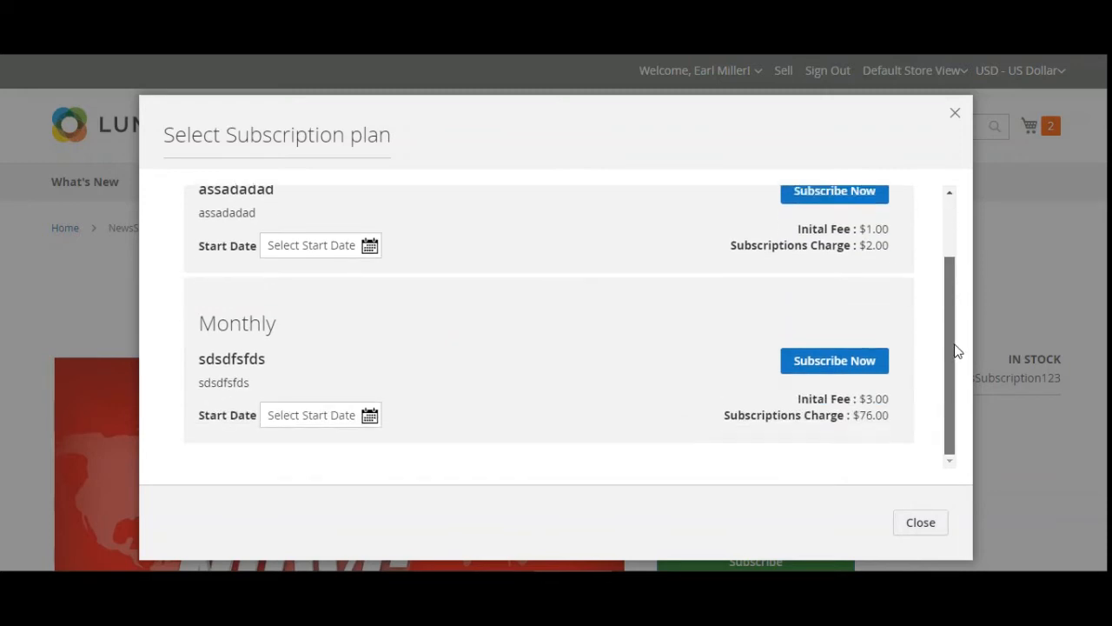
left_click_drag(868, 231, 890, 259)
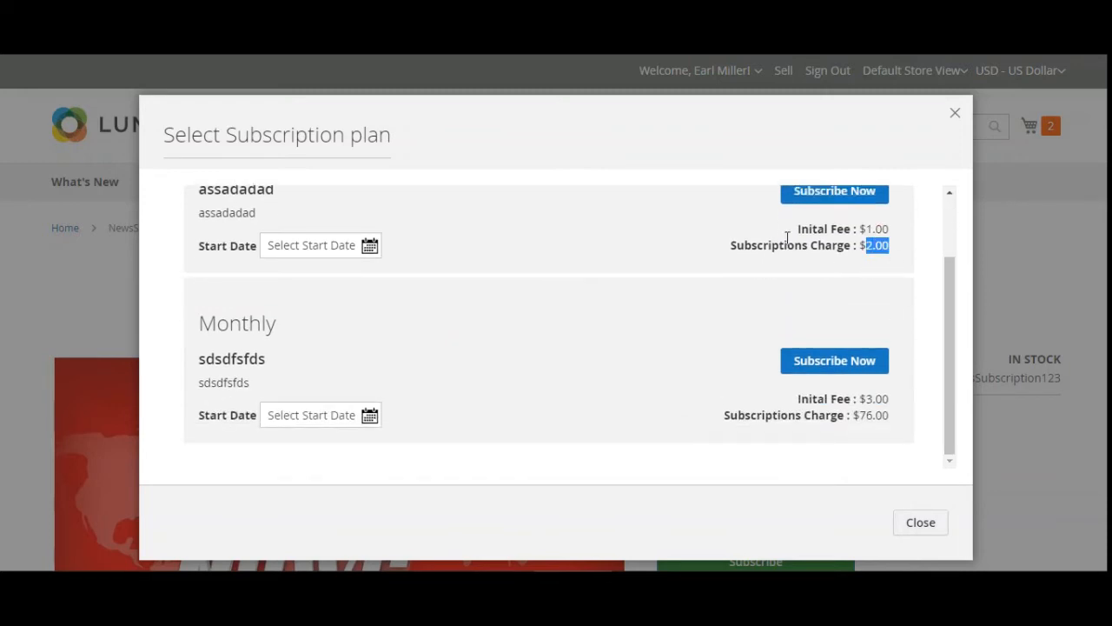
left_click_drag(817, 232, 850, 249)
left_click_drag(819, 417, 870, 411)
left_click(875, 424)
Step: Set the Weekly plan's start date to 10/9/2020 and review the Monthly plan's title and description
left_click(370, 247)
left_click(401, 370)
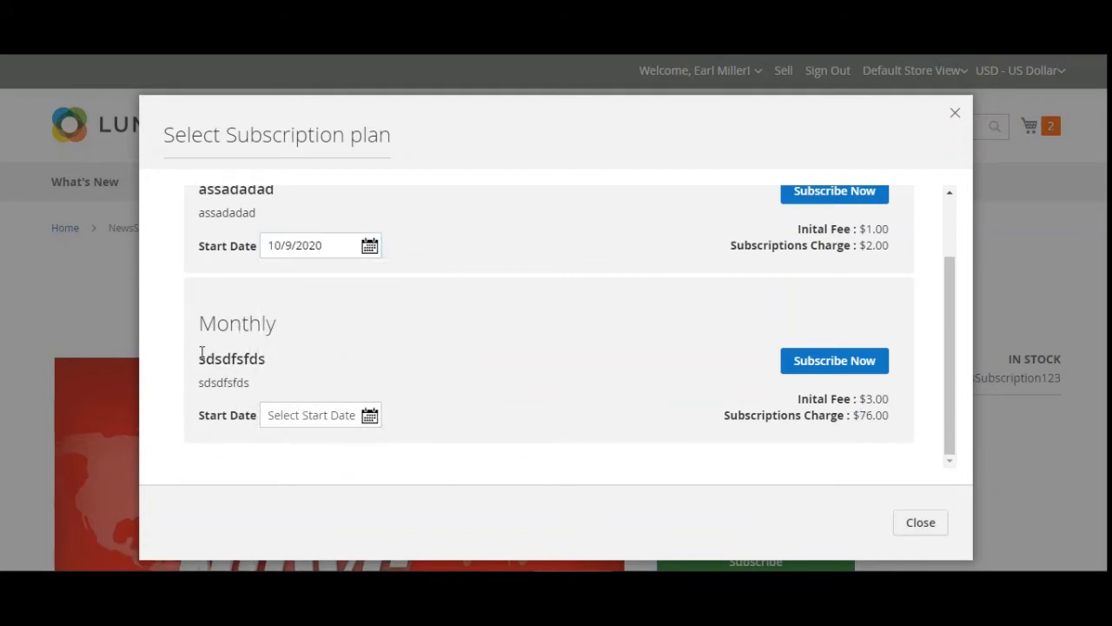
left_click_drag(206, 357, 266, 362)
left_click_drag(201, 385, 275, 386)
left_click(348, 386)
scroll(450, 400, "up", 2)
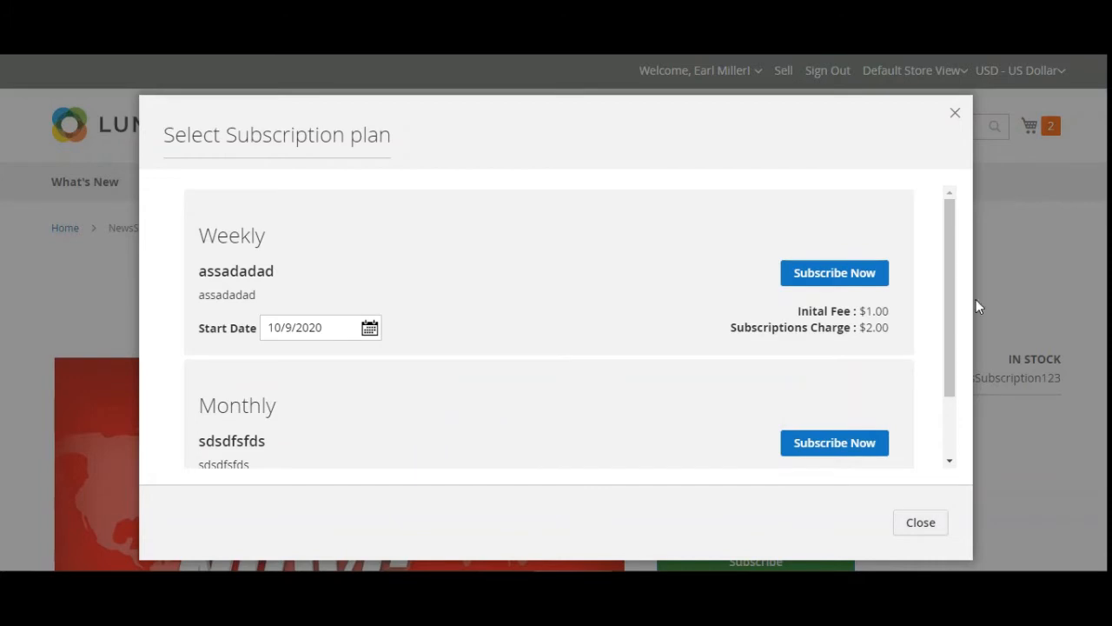
scroll(672, 321, "down", 2)
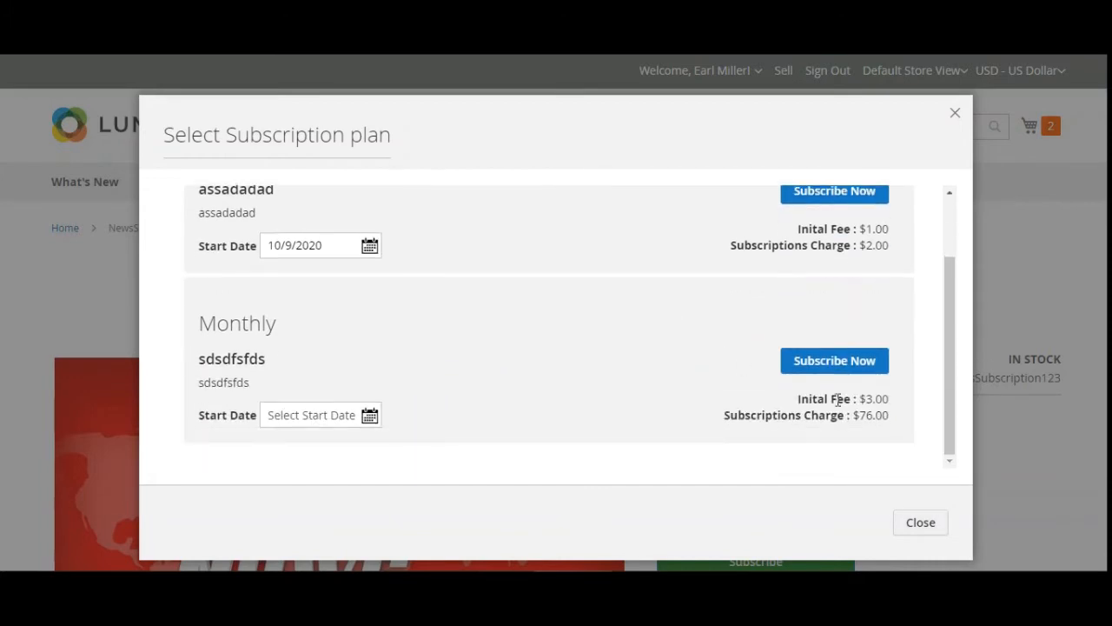
Step: Try to subscribe to the Monthly plan with a start date of 10/8/2020
left_click(856, 365)
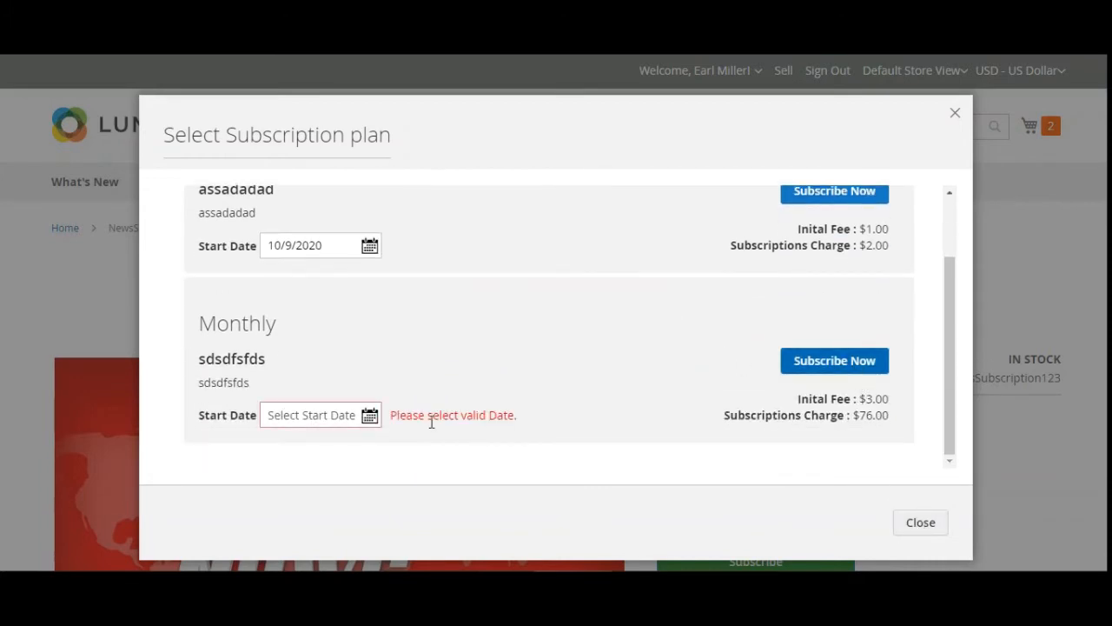
left_click(371, 422)
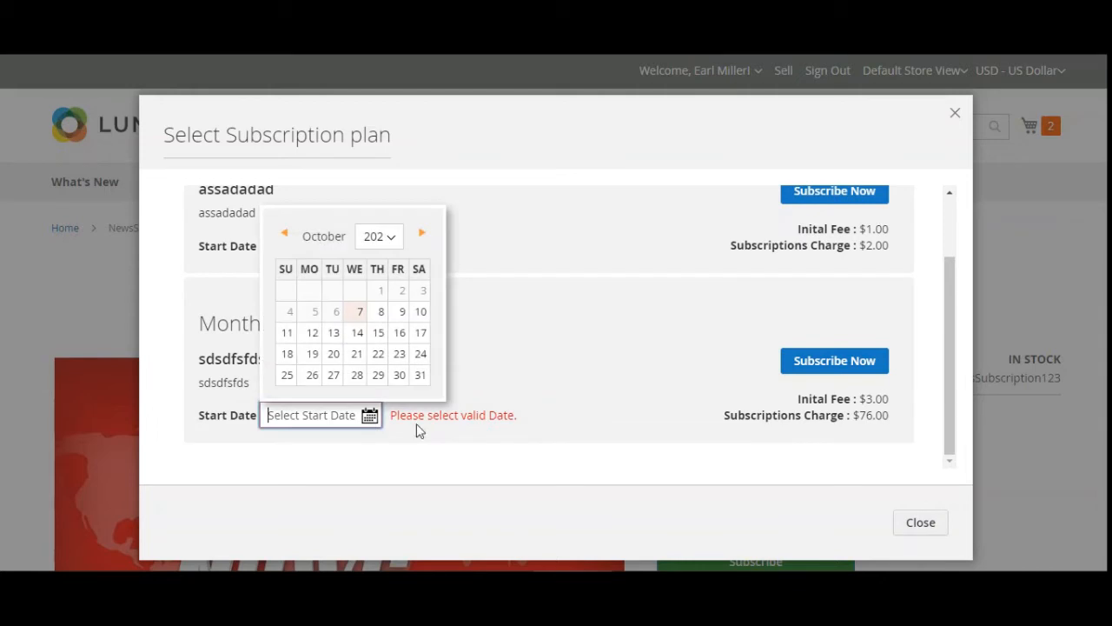
left_click(380, 311)
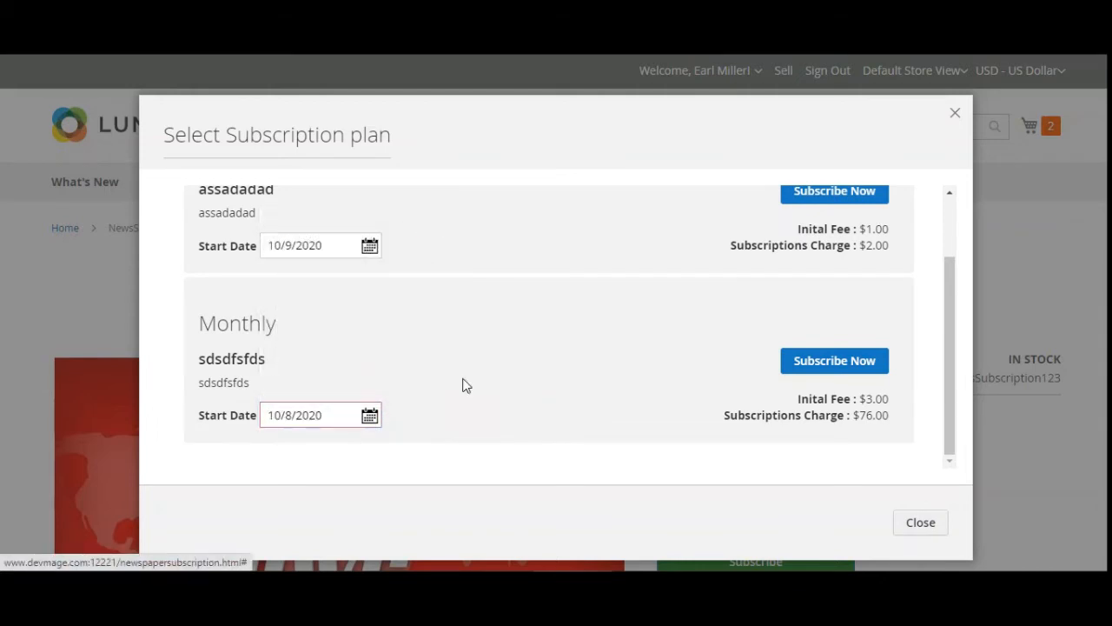
left_click(835, 363)
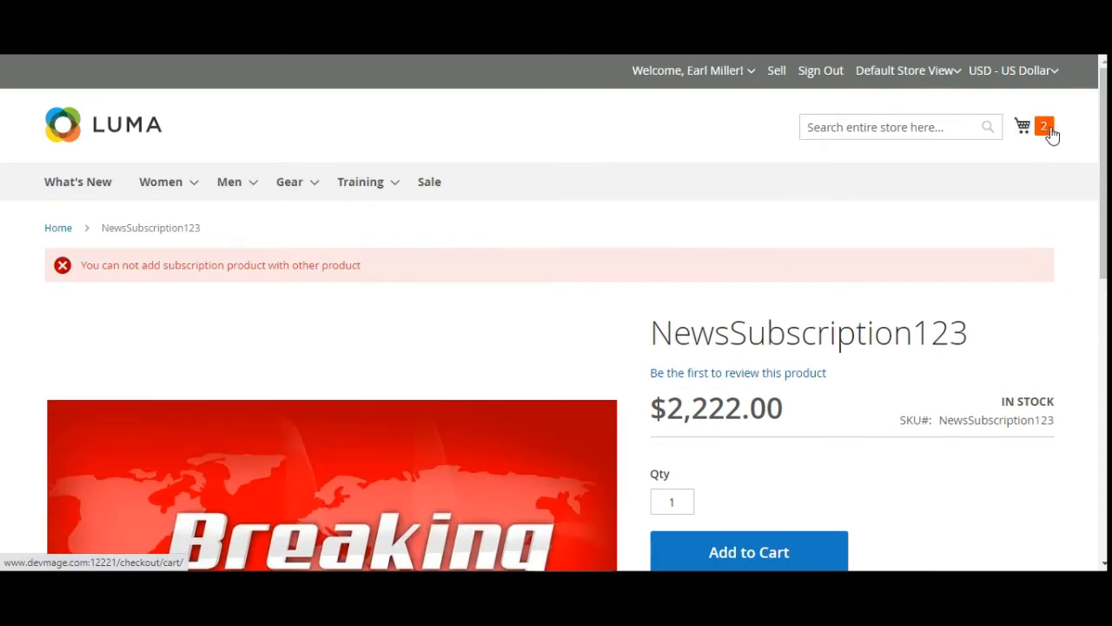
Step: Open the NewsSubscription product from the cart in a new tab and display its subscription plans
left_click(1050, 130)
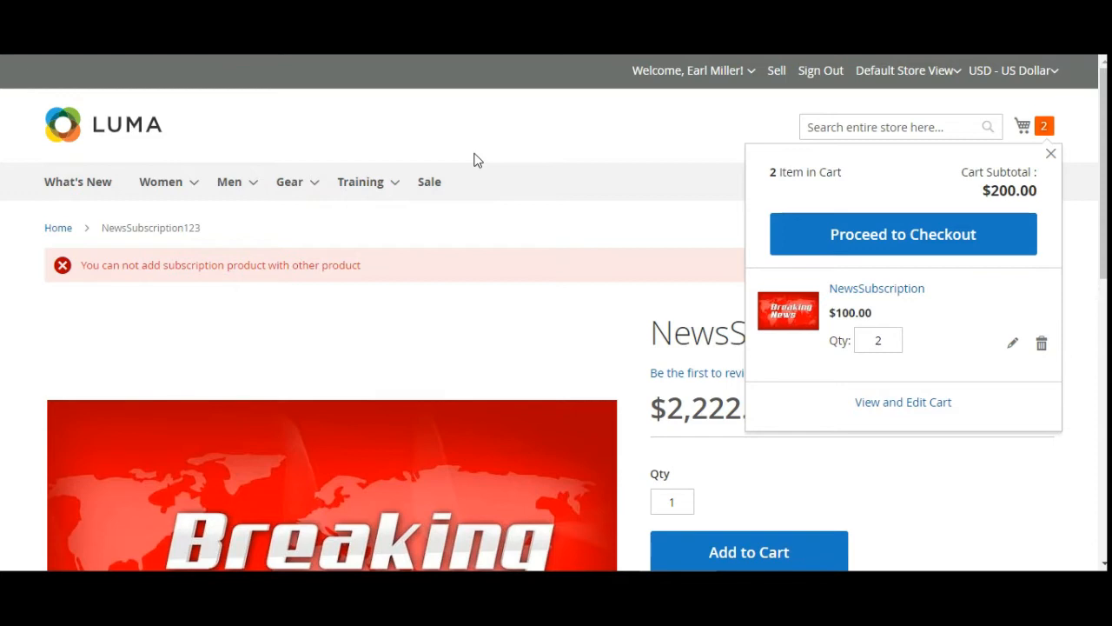
right_click(878, 292)
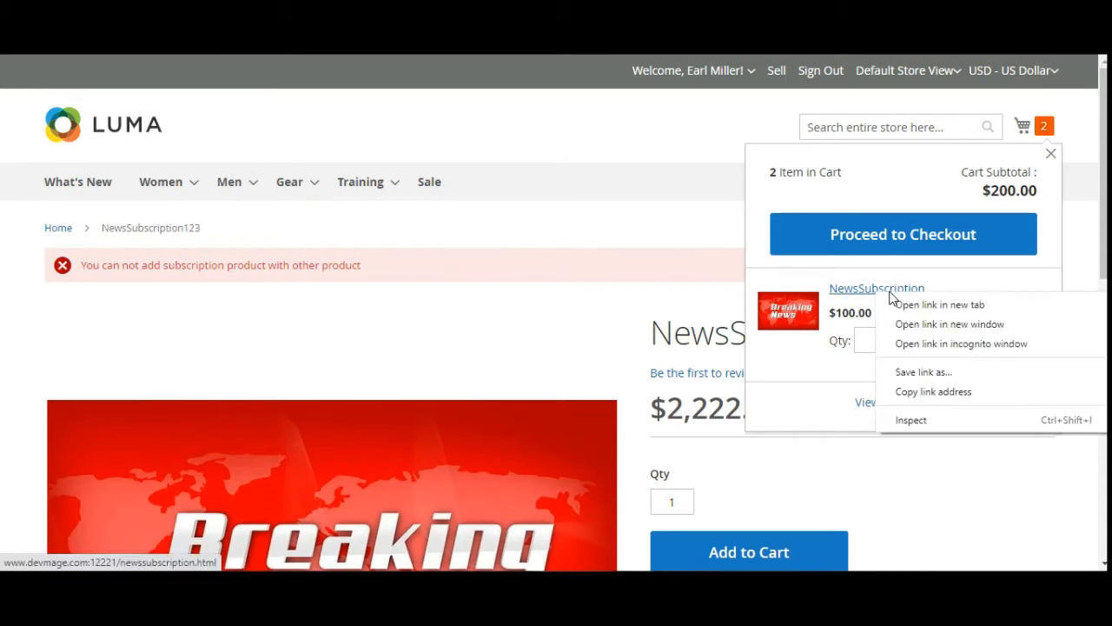
left_click(914, 305)
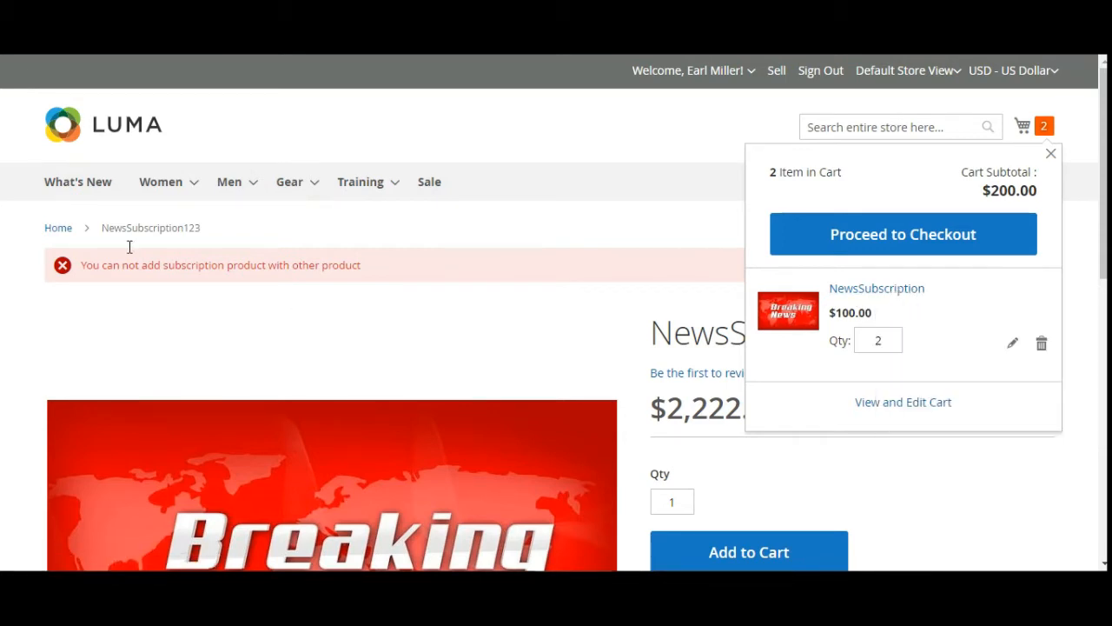
left_click_drag(112, 230, 316, 174)
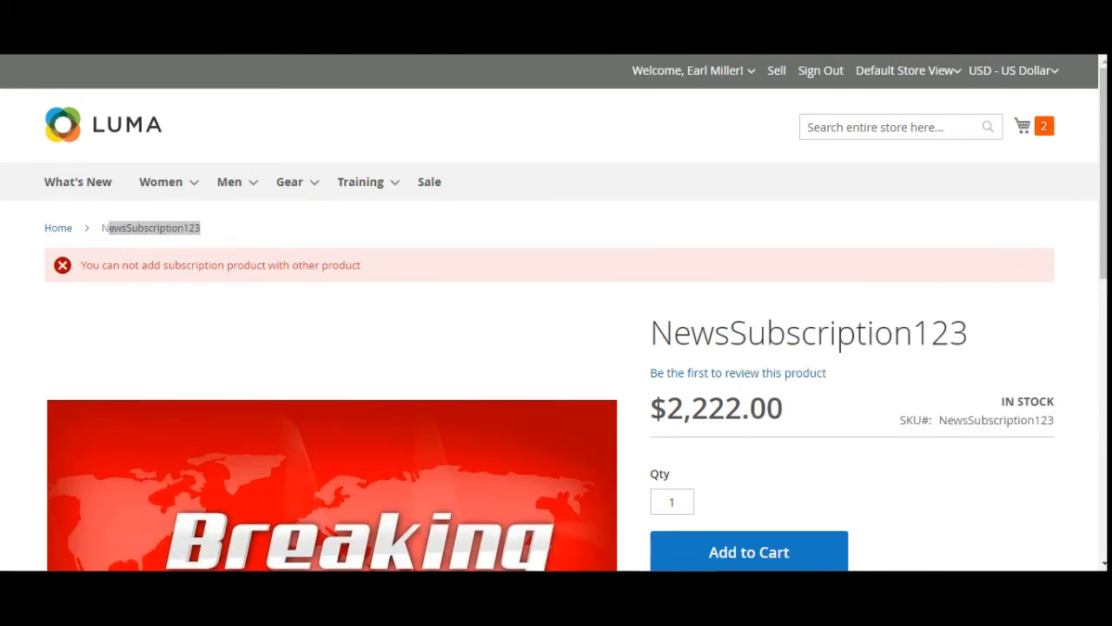
left_click(339, 27)
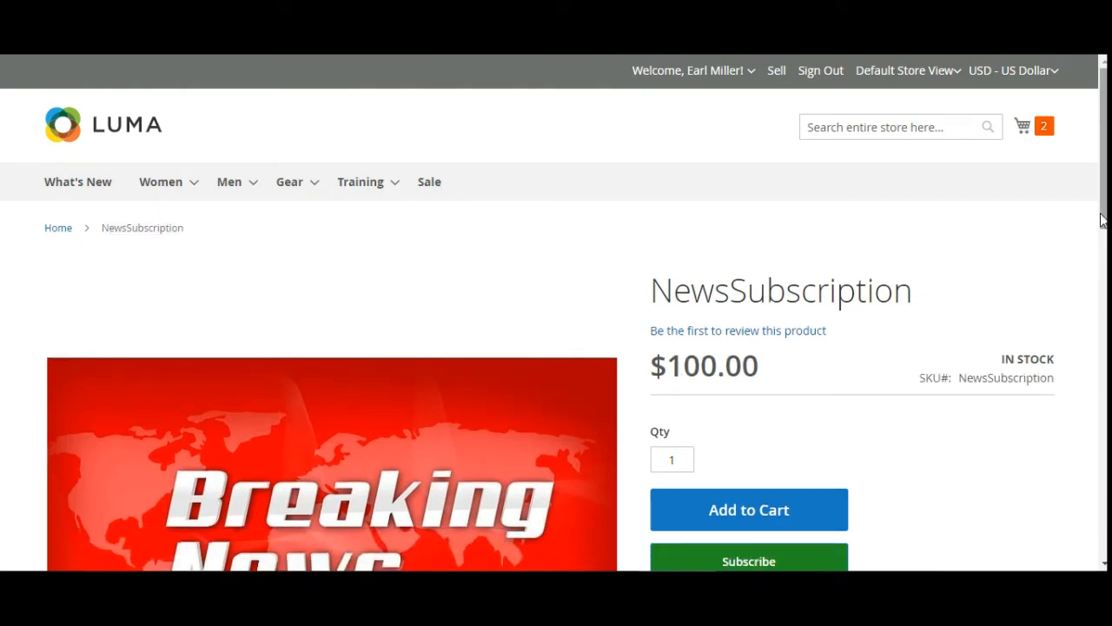
left_click_drag(1103, 217, 1104, 284)
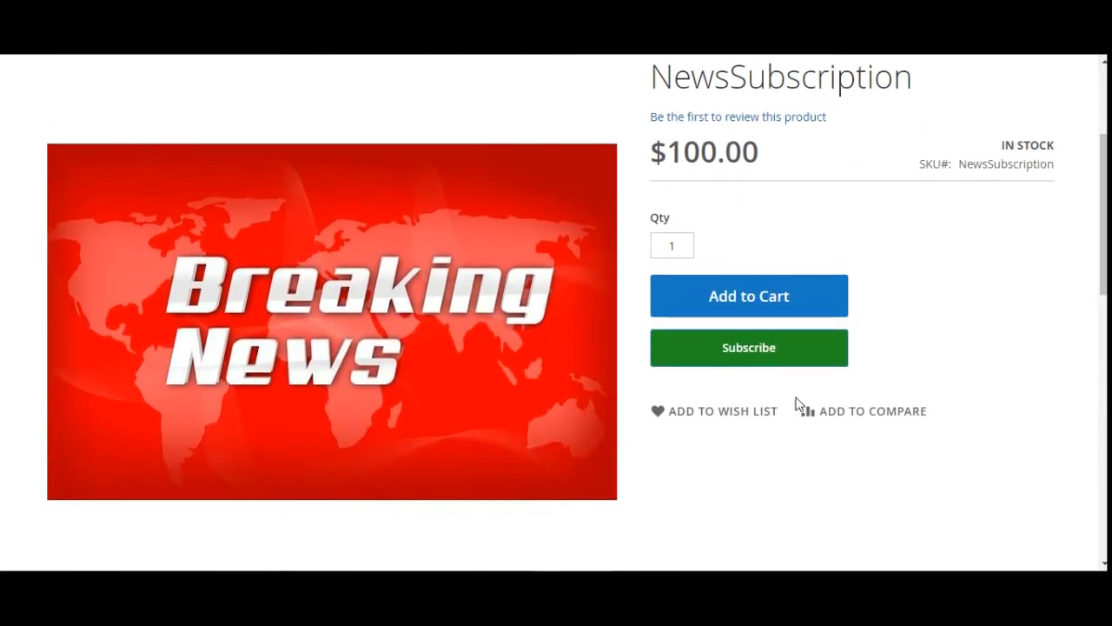
left_click(750, 349)
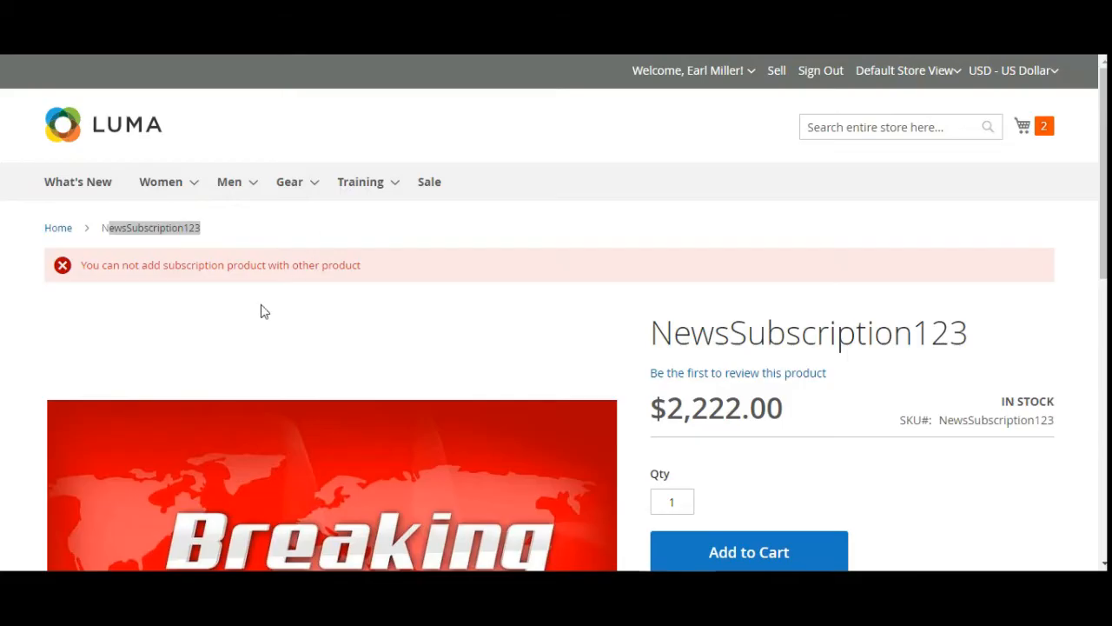
Step: Return to the NewsSubscription123 product page, display its subscription plans again and close them
scroll(843, 304, "down", 4)
left_click(761, 228)
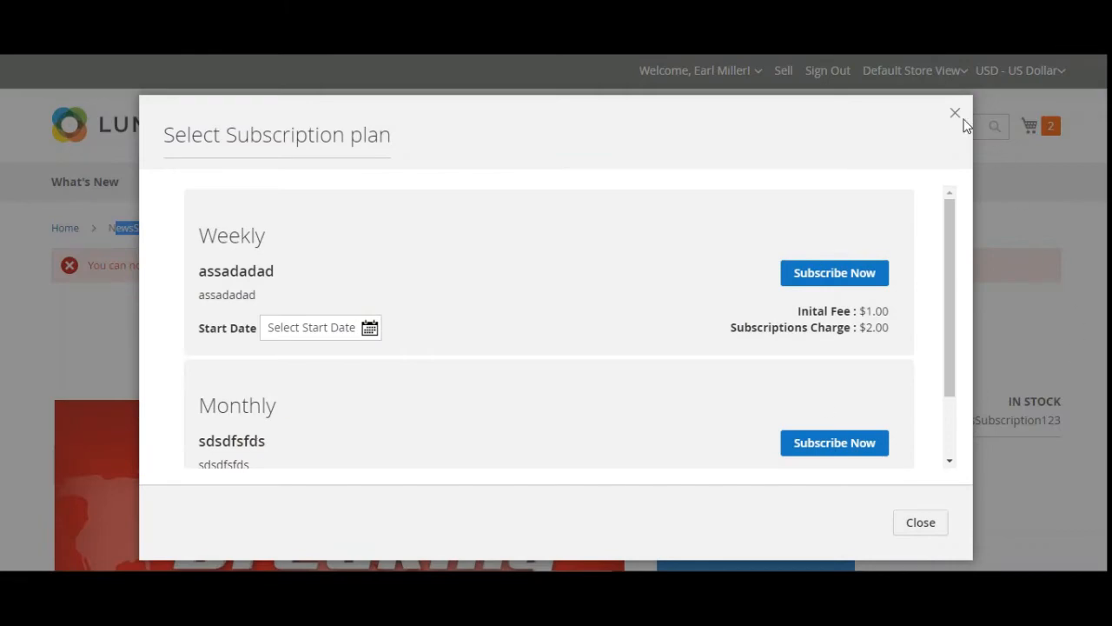
left_click(955, 113)
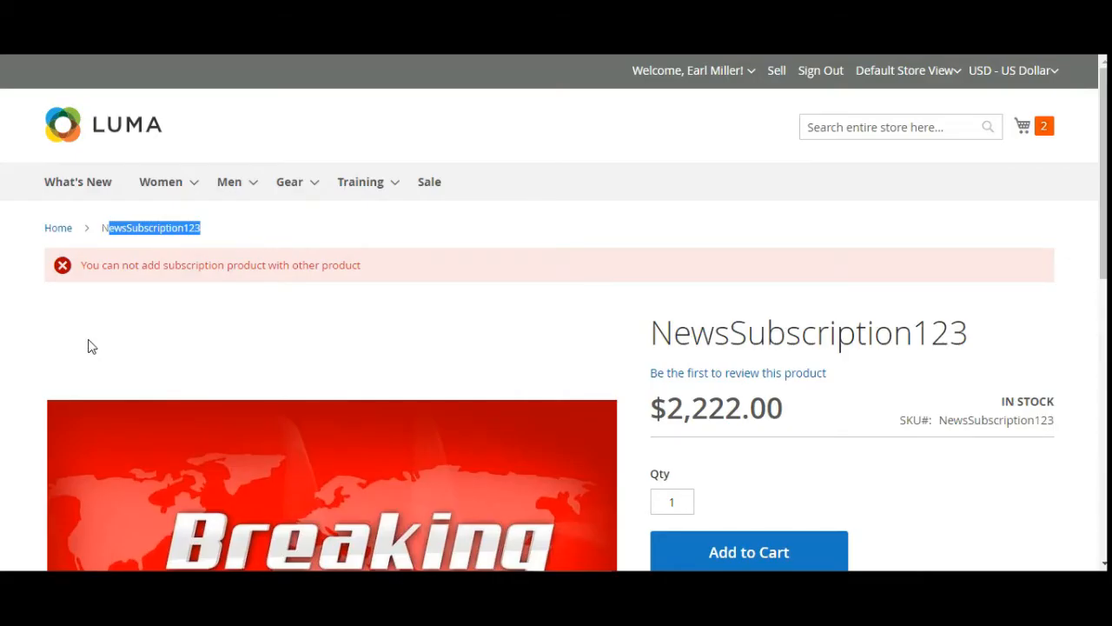
left_click(153, 228)
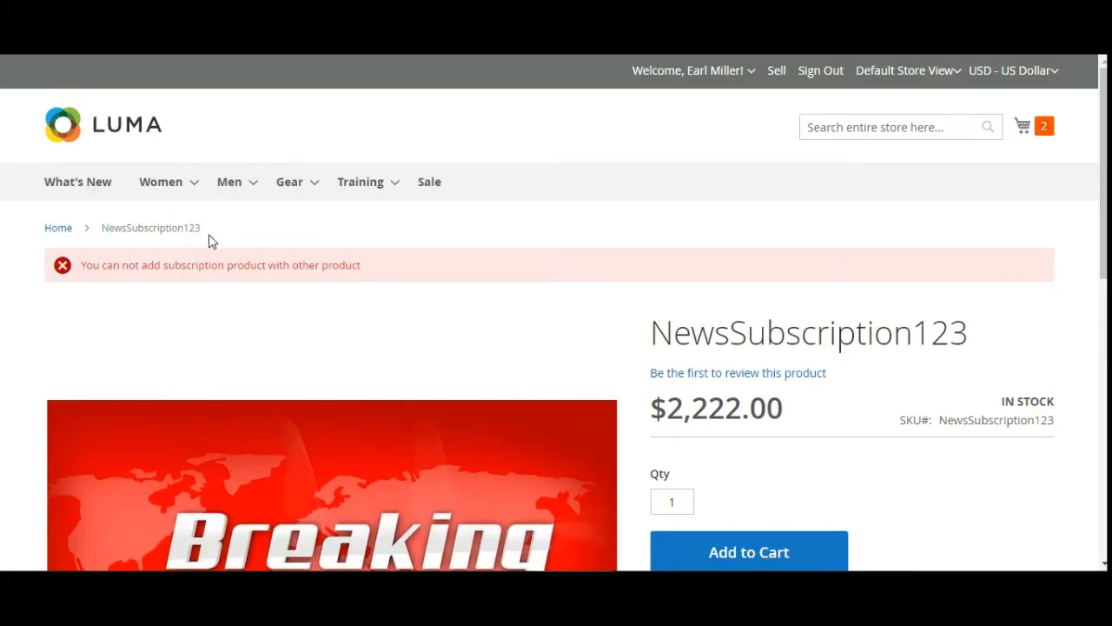
left_click_drag(200, 231, 101, 228)
left_click(176, 228)
left_click_drag(175, 228, 103, 226)
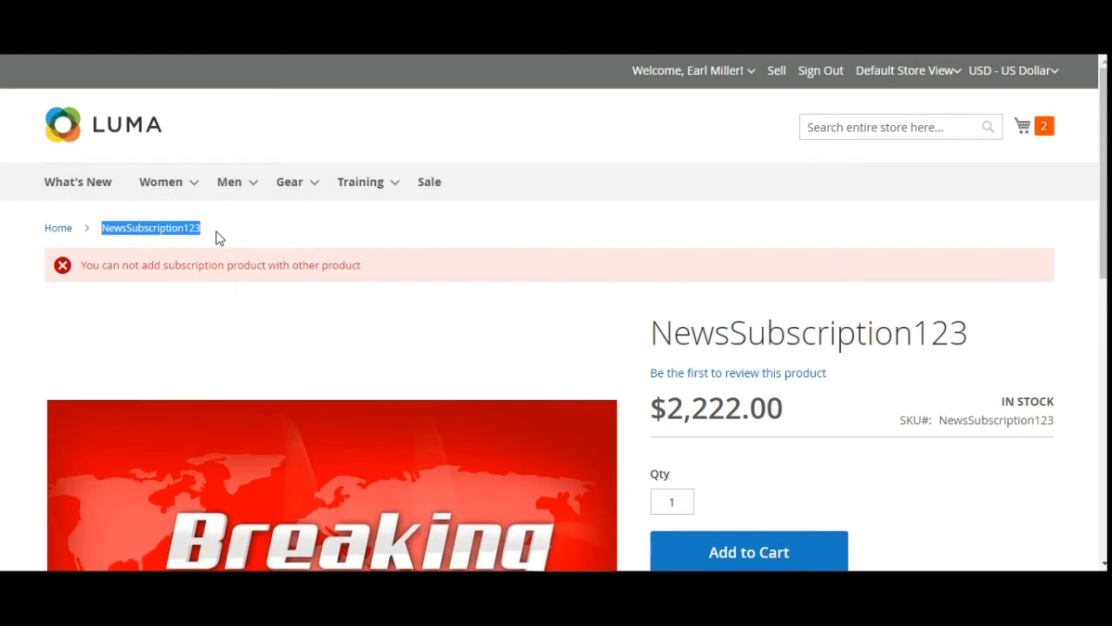
left_click(168, 231)
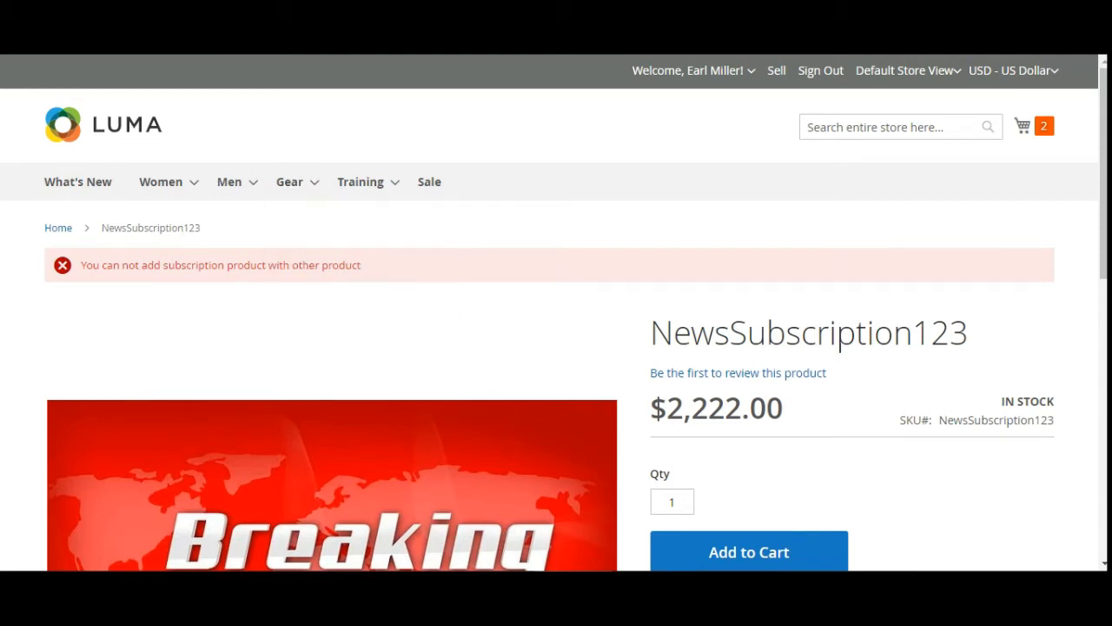
Step: Remove the NewsSubscription item from the shopping cart
left_click(1041, 128)
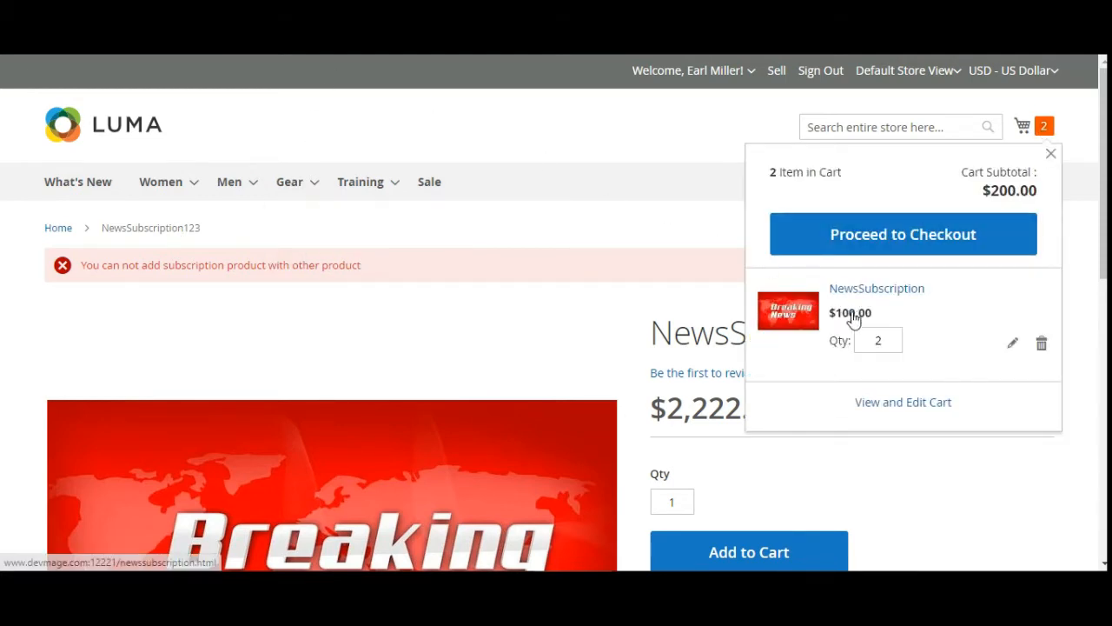
left_click(1042, 344)
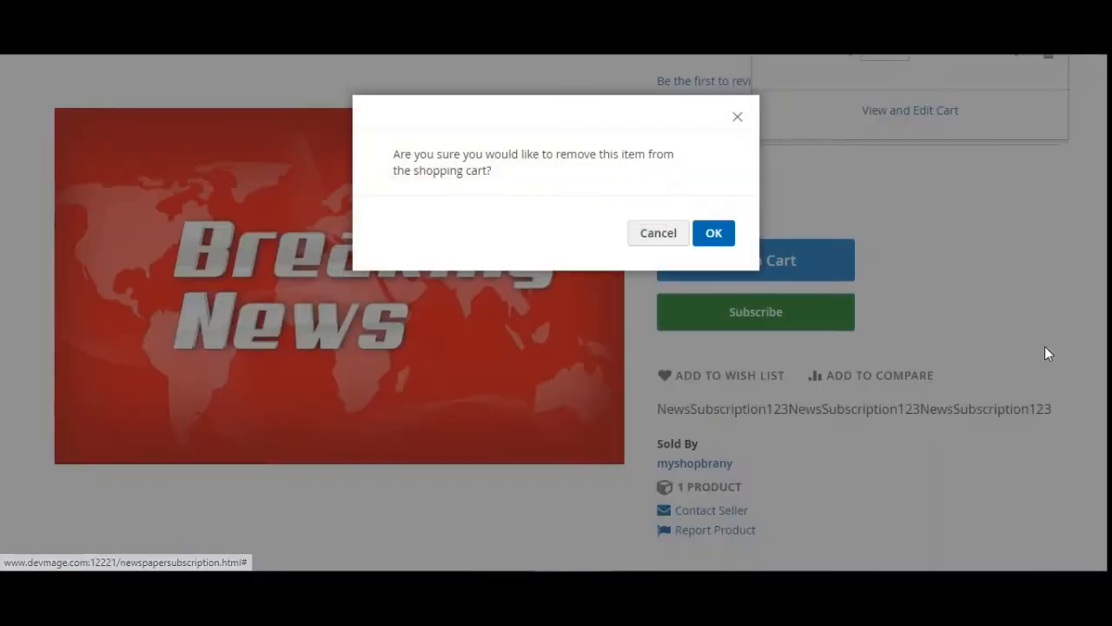
left_click(712, 233)
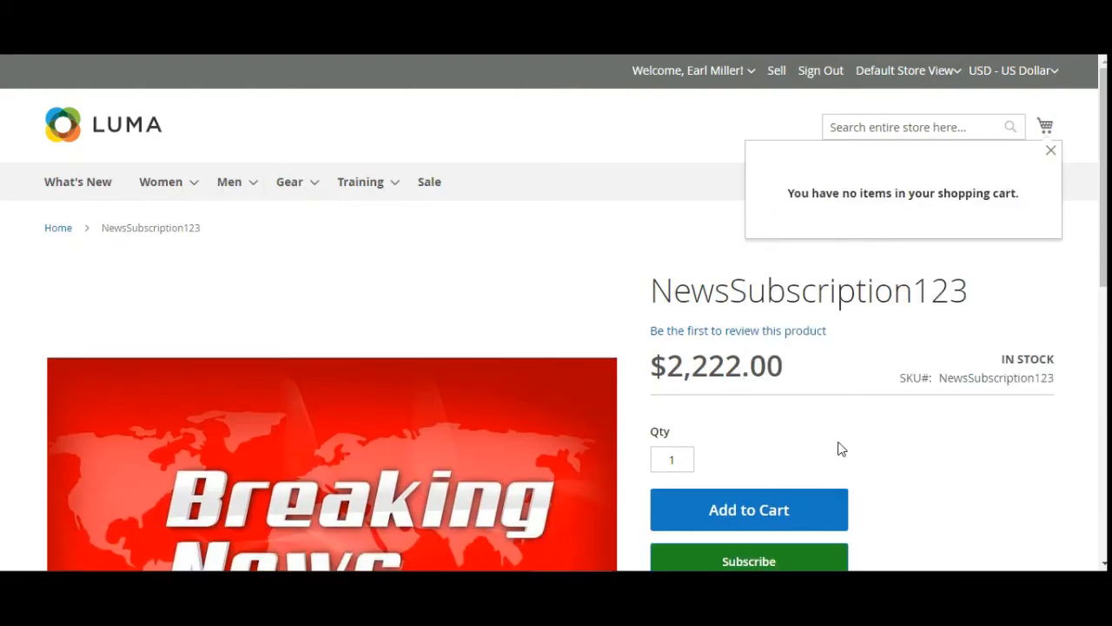
Step: Subscribe to the Monthly plan of NewsSubscription123 with a start date of 10/9/2020
left_click(770, 565)
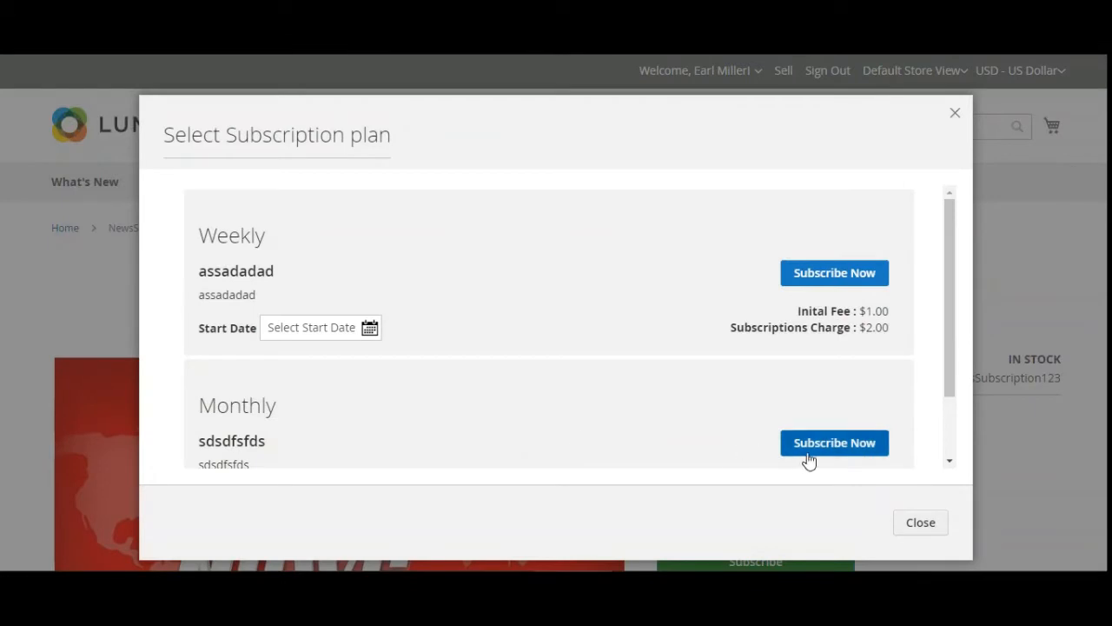
left_click(830, 444)
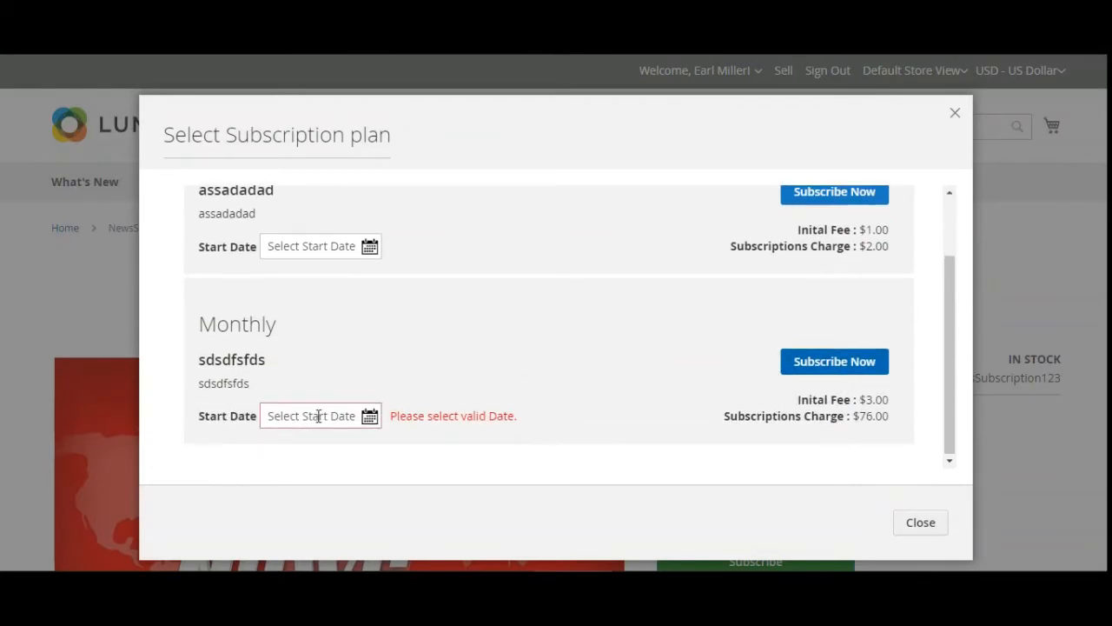
left_click(369, 416)
left_click(389, 319)
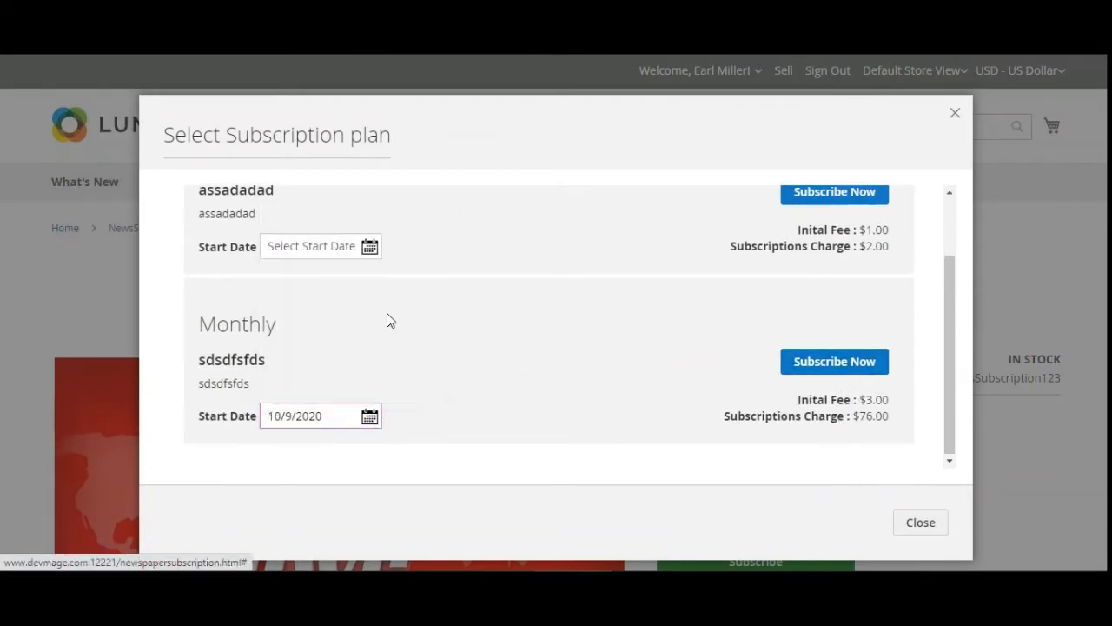
left_click(820, 376)
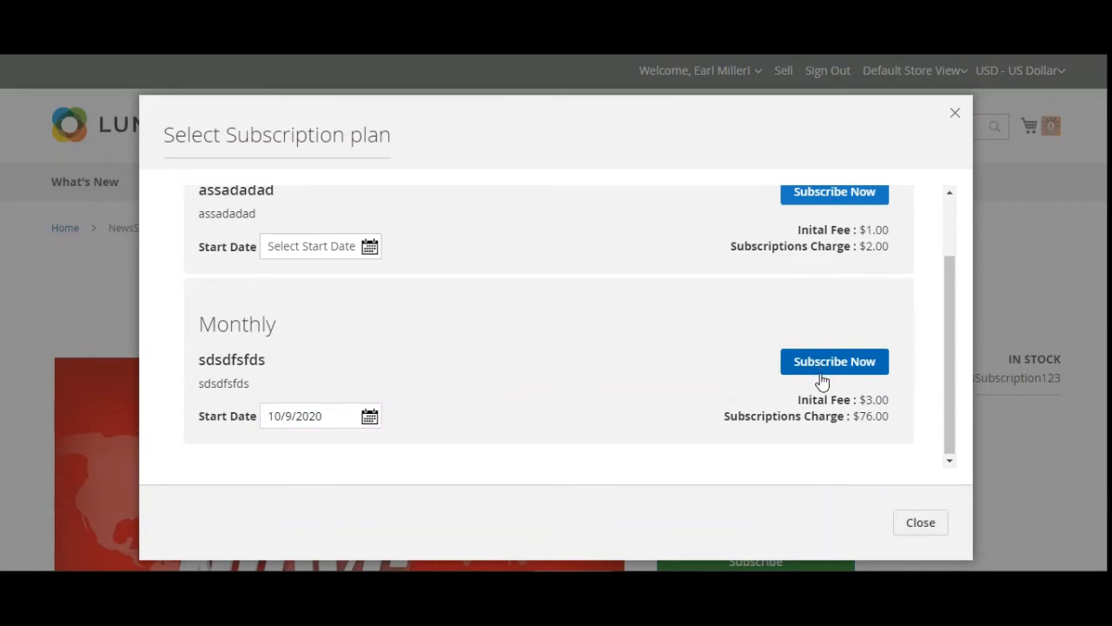
left_click(922, 535)
Step: Proceed to checkout from the cart and review the initial fee and the item's subscription details in the order summary
left_click(1043, 131)
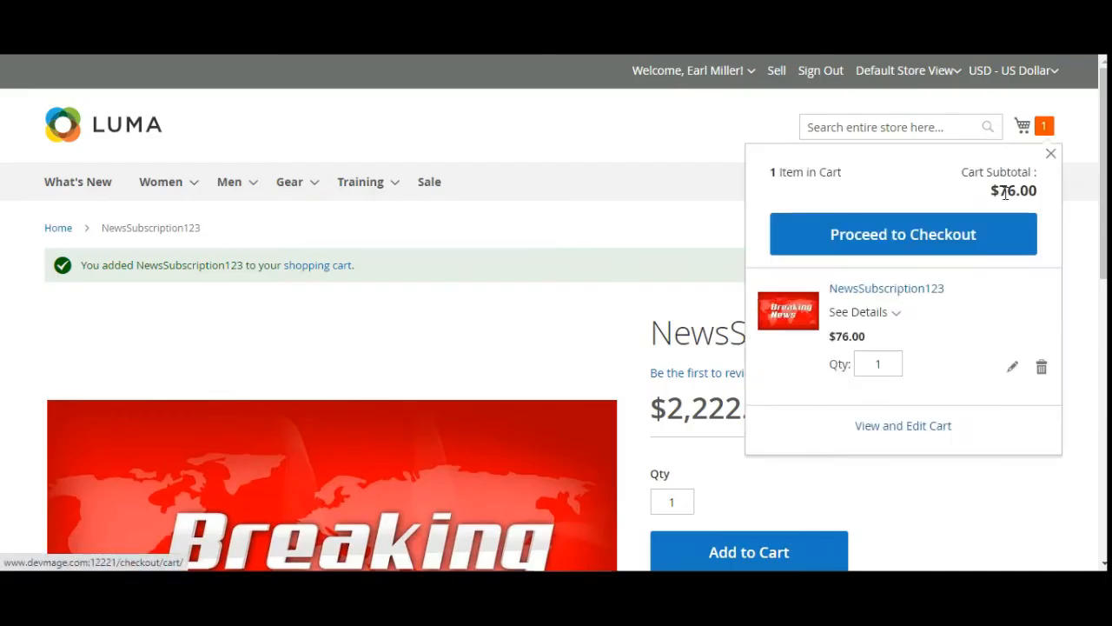
left_click(912, 255)
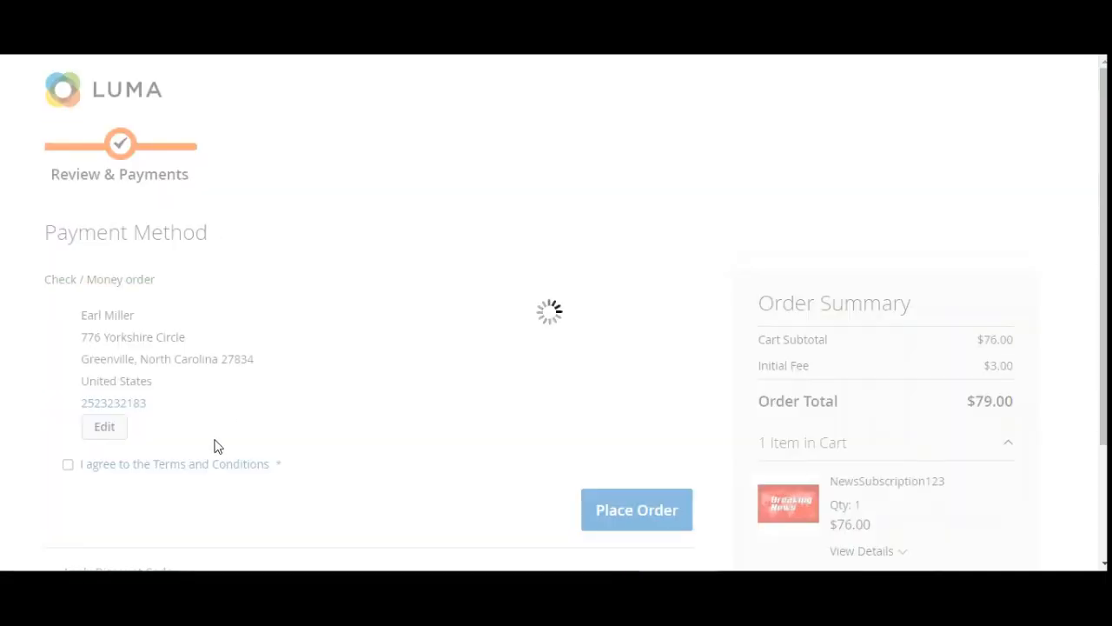
left_click_drag(1103, 239, 1104, 298)
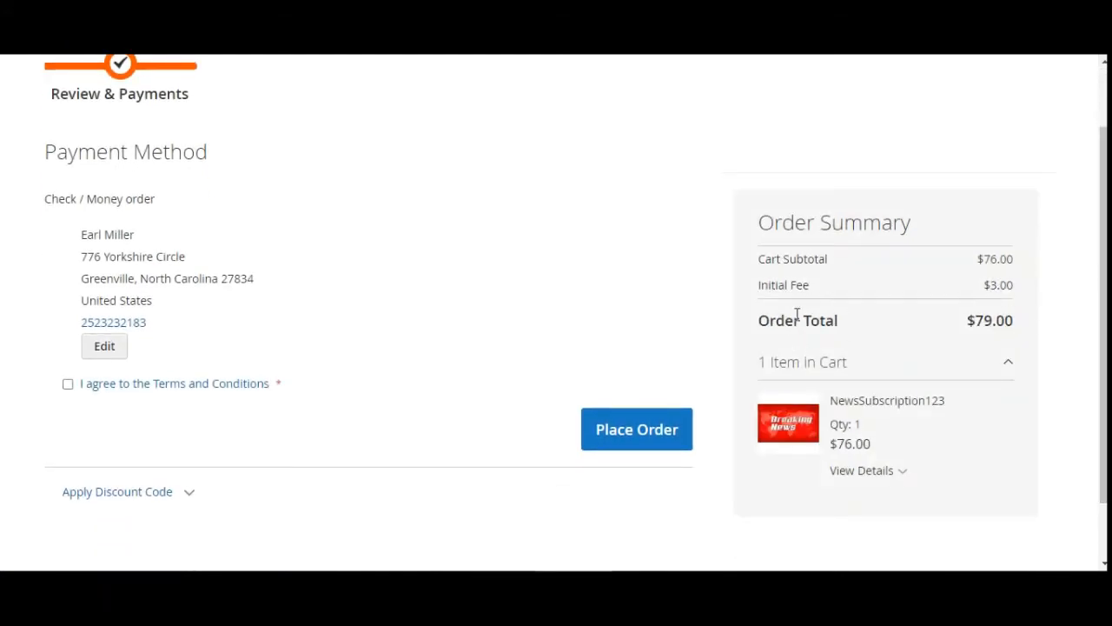
left_click_drag(793, 287, 1021, 271)
left_click(1021, 273)
scroll(851, 365, "down", 2)
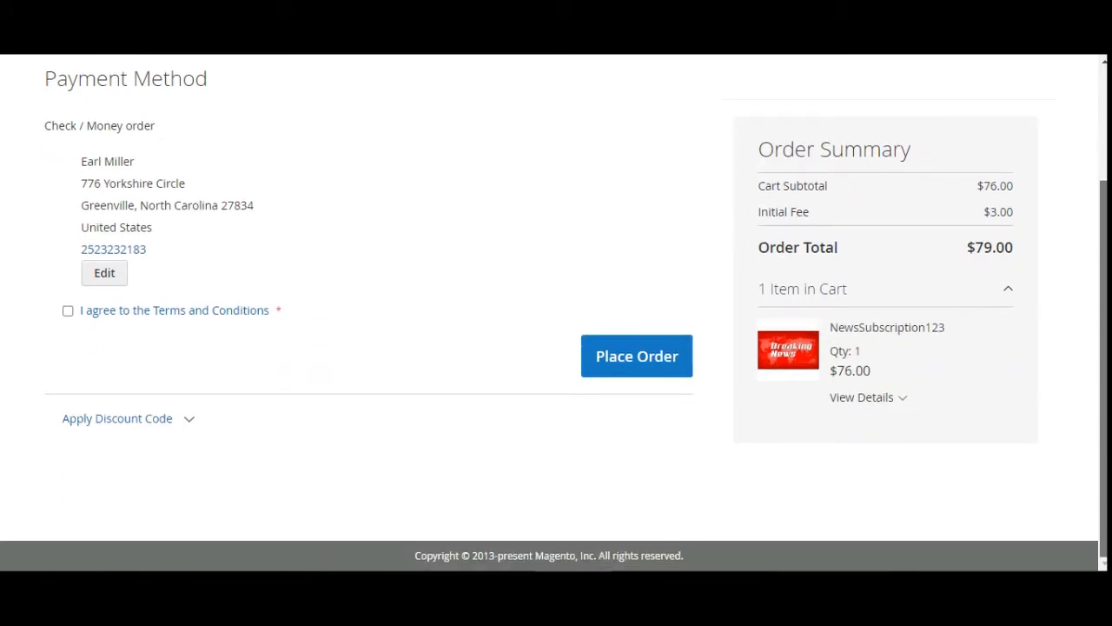
left_click(882, 401)
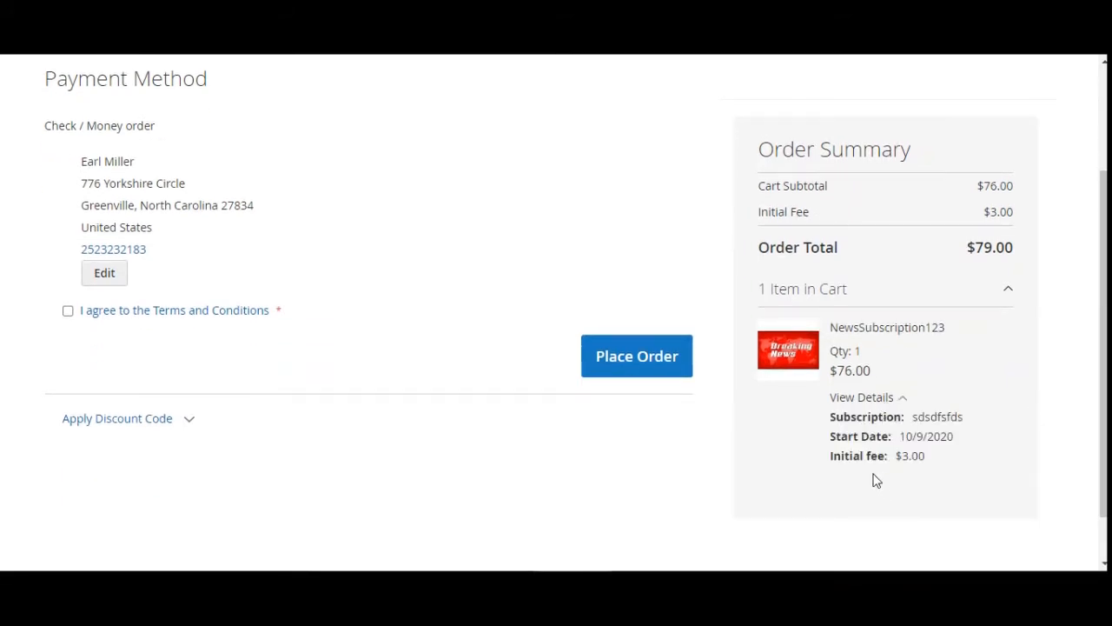
left_click_drag(943, 418, 844, 455)
double_click(932, 438)
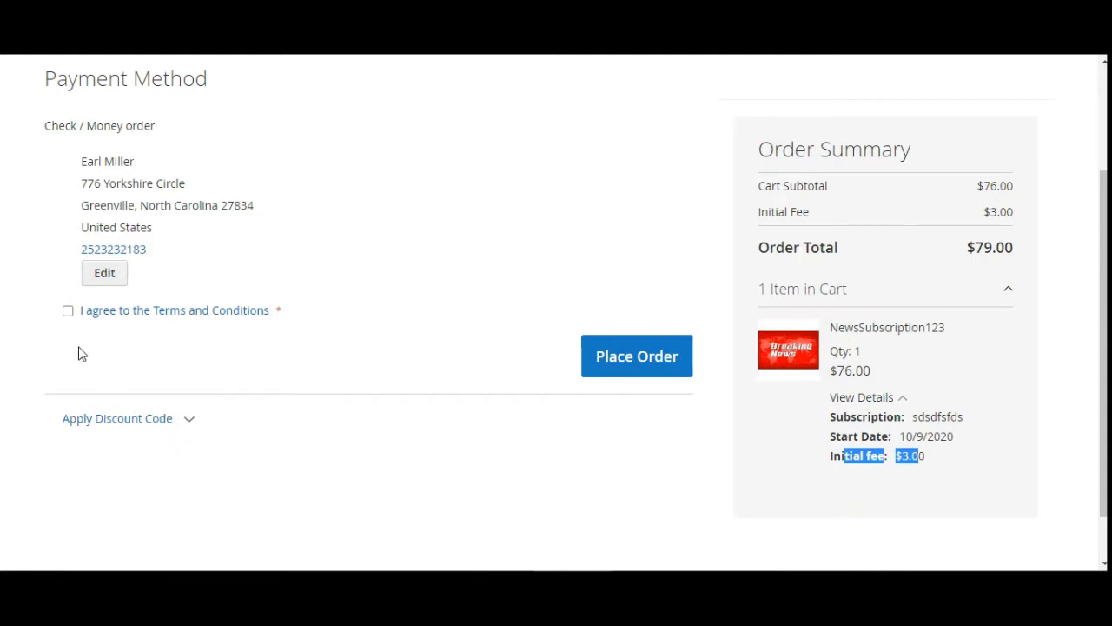
Step: Agree to the terms and conditions and place the subscription order
left_click(68, 313)
left_click(641, 360)
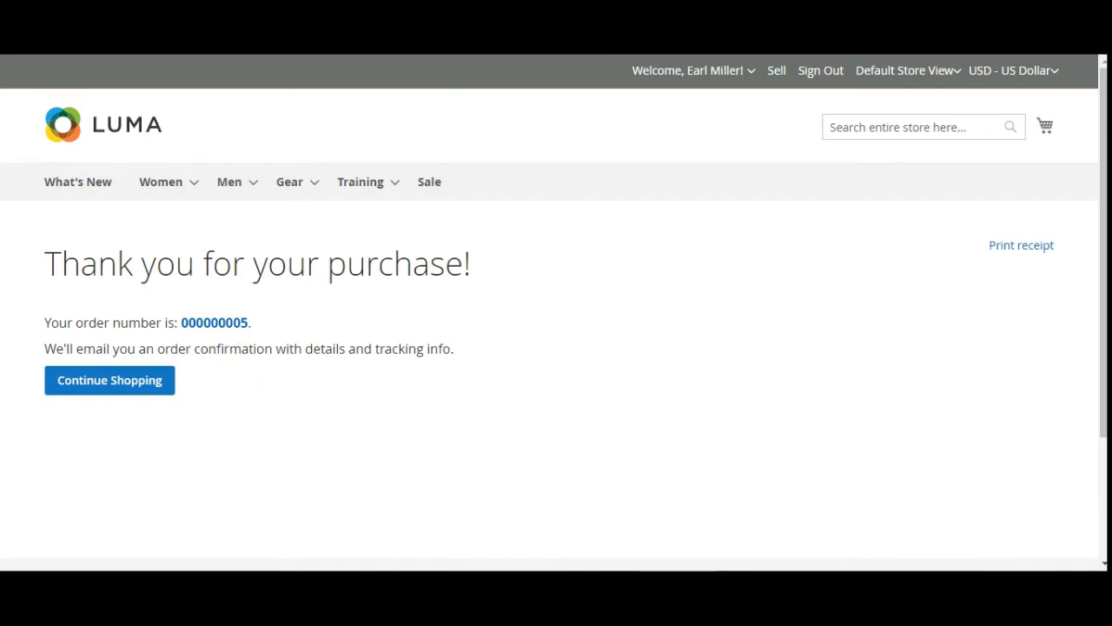
Step: Open the newly placed order and review its NewsSubscription123 item, start date, initial fee and totals
left_click(196, 331)
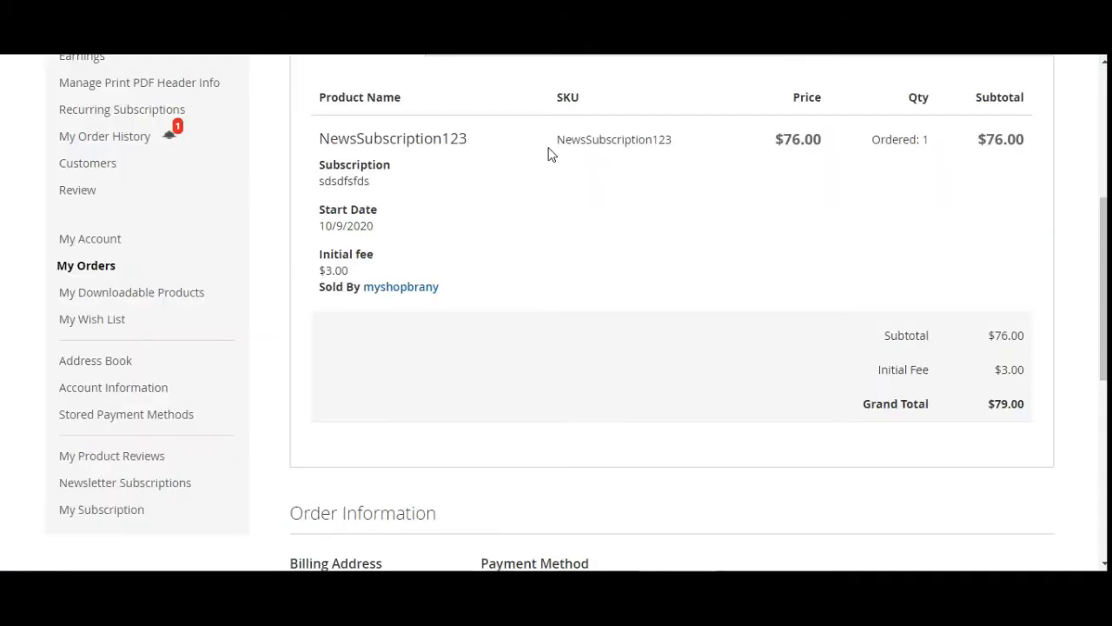
left_click_drag(547, 148, 704, 147)
scroll(573, 312, "down", 3)
scroll(574, 313, "up", 6)
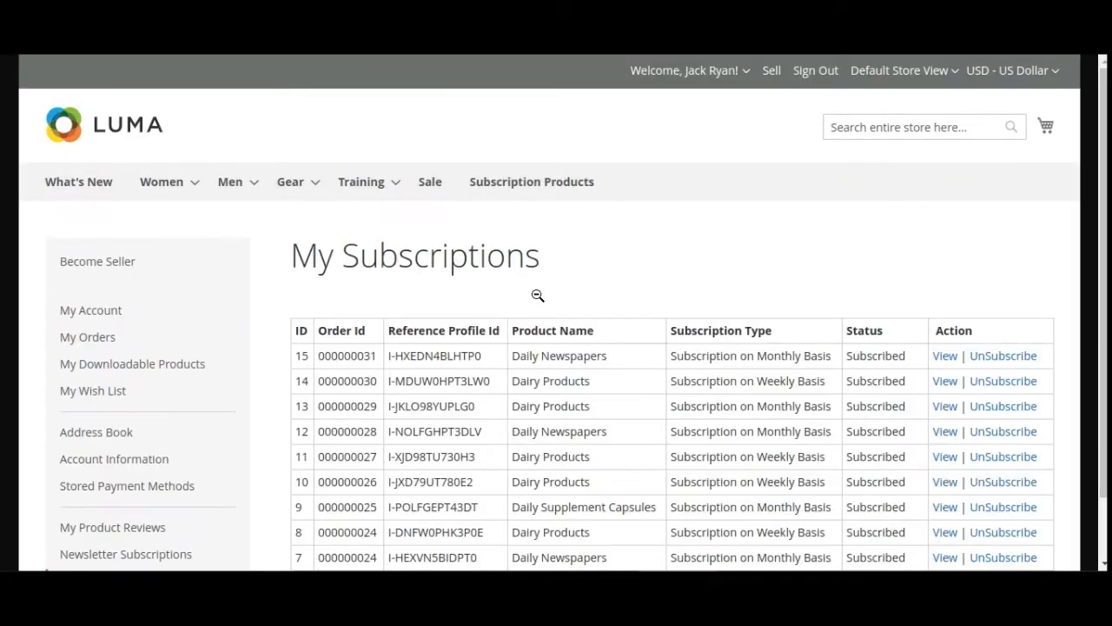
Step: Review the customer's subscriptions list and the details of the weekly Dairy Products subscription
scroll(956, 260, "down", 1)
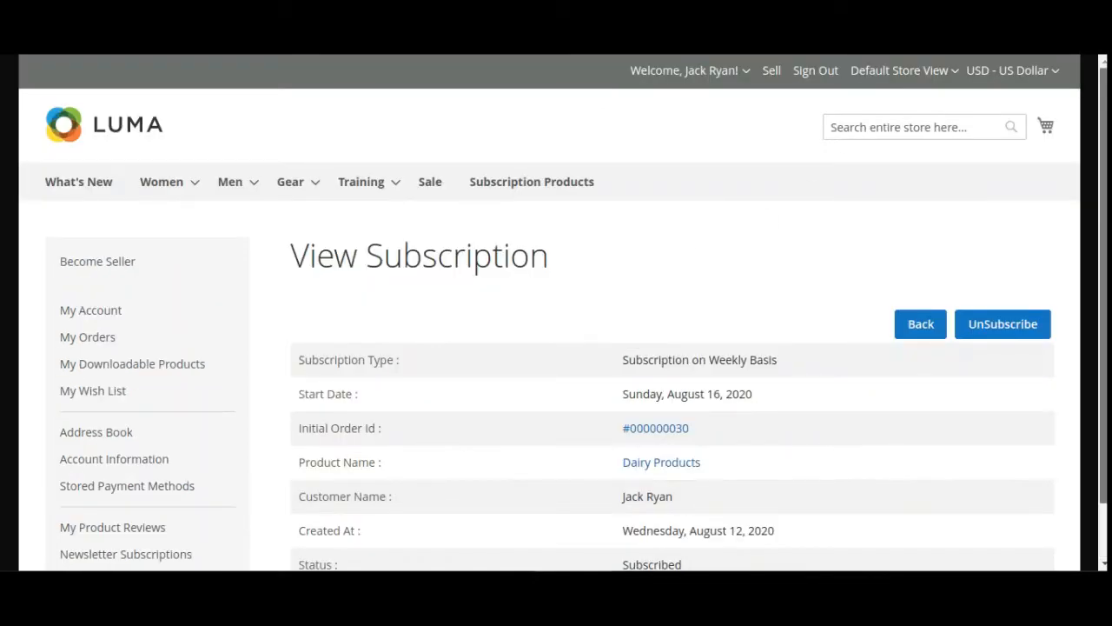
scroll(556, 312, "down", 1)
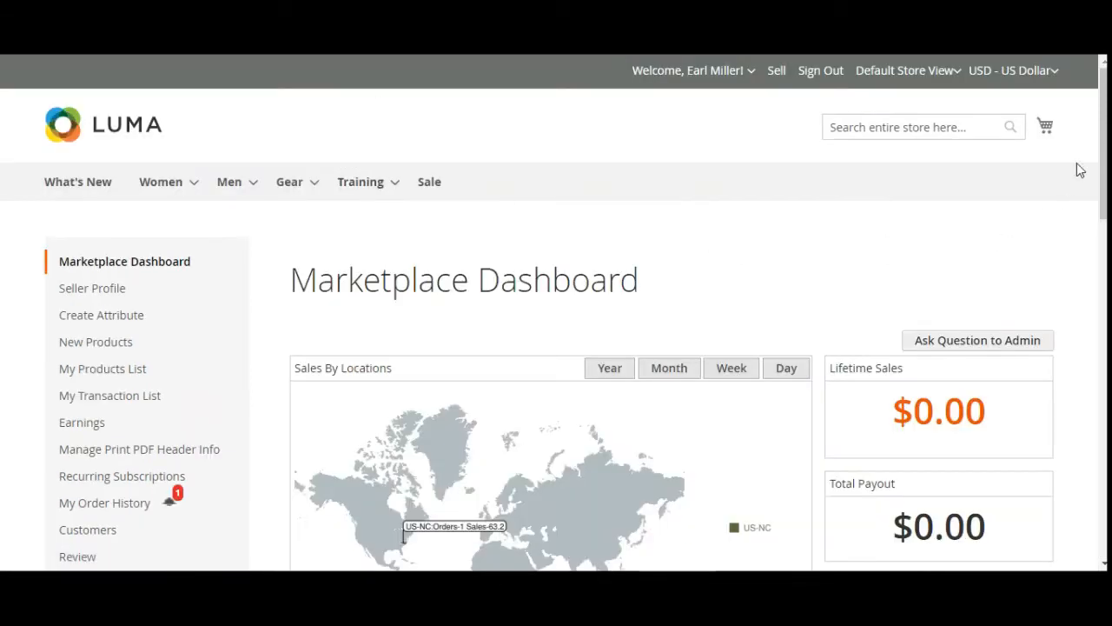
Step: Look over the seller's marketplace dashboard and the PayPal details form for recurring subscriptions
scroll(556, 348, "down", 2)
scroll(556, 347, "up", 1)
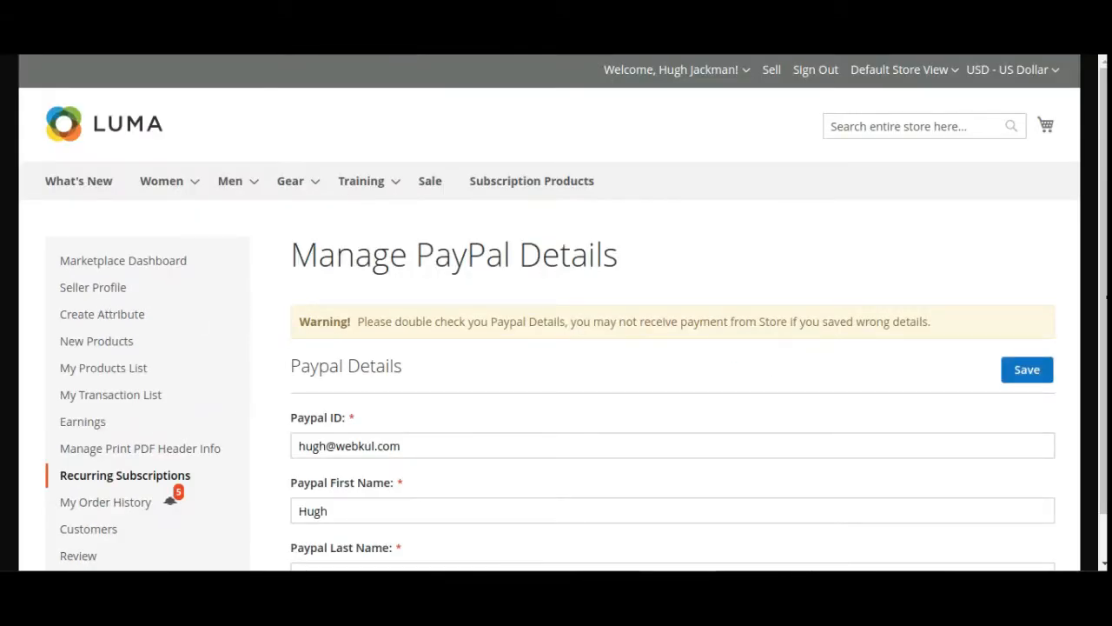
scroll(109, 313, "down", 1)
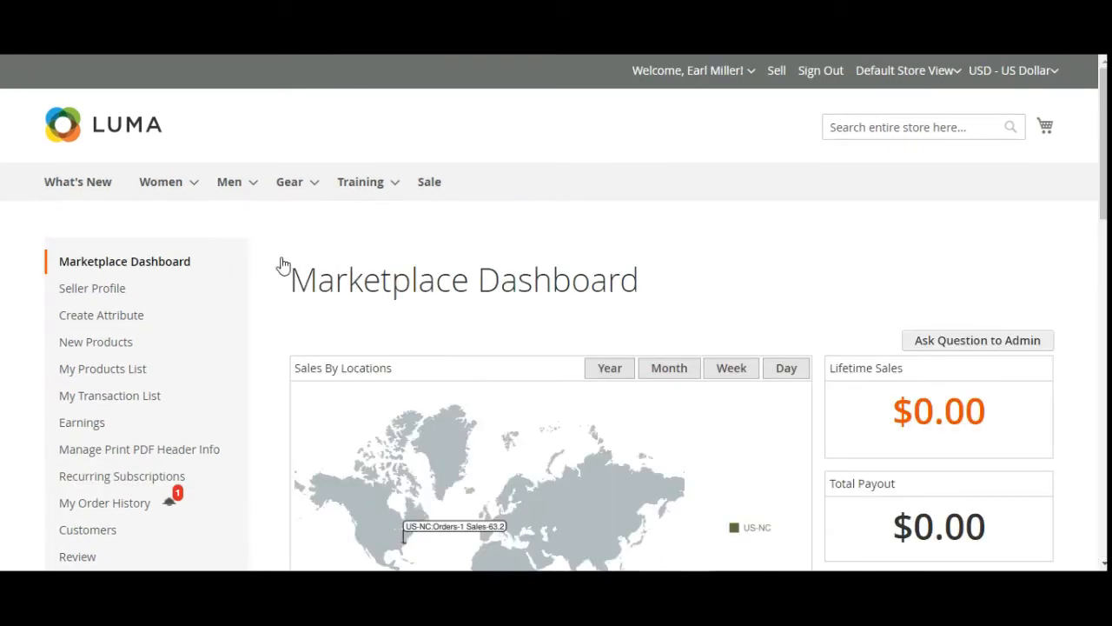
Step: Open the seller's Manage Product Subscriptions list and examine the NewsSubscription123 entry's product name and subscription type
mouse_move(104, 484)
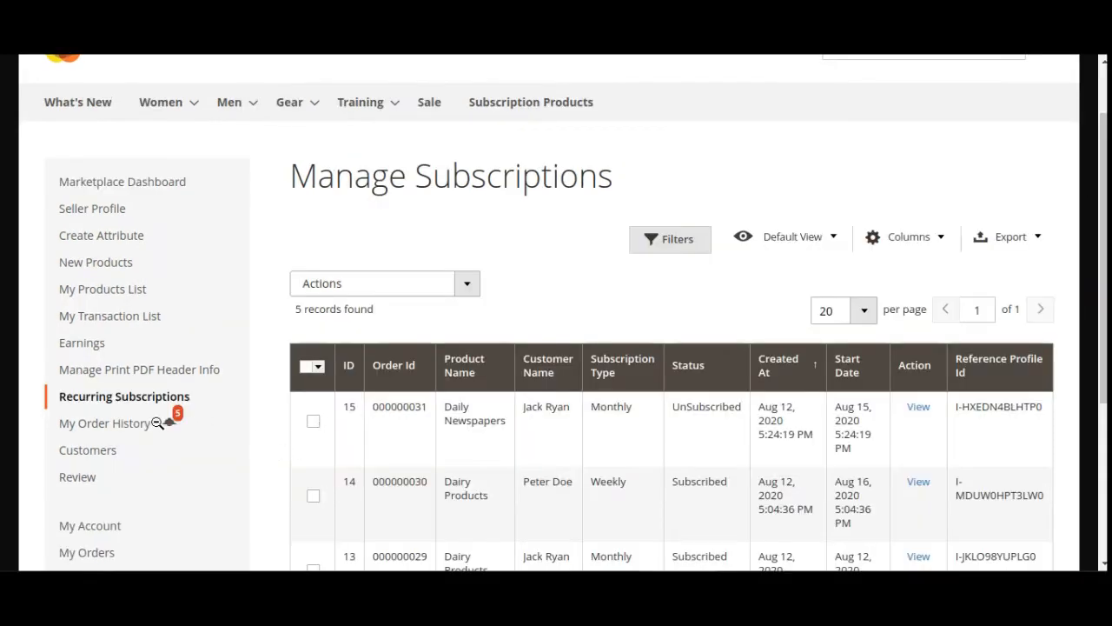
scroll(564, 313, "down", 1)
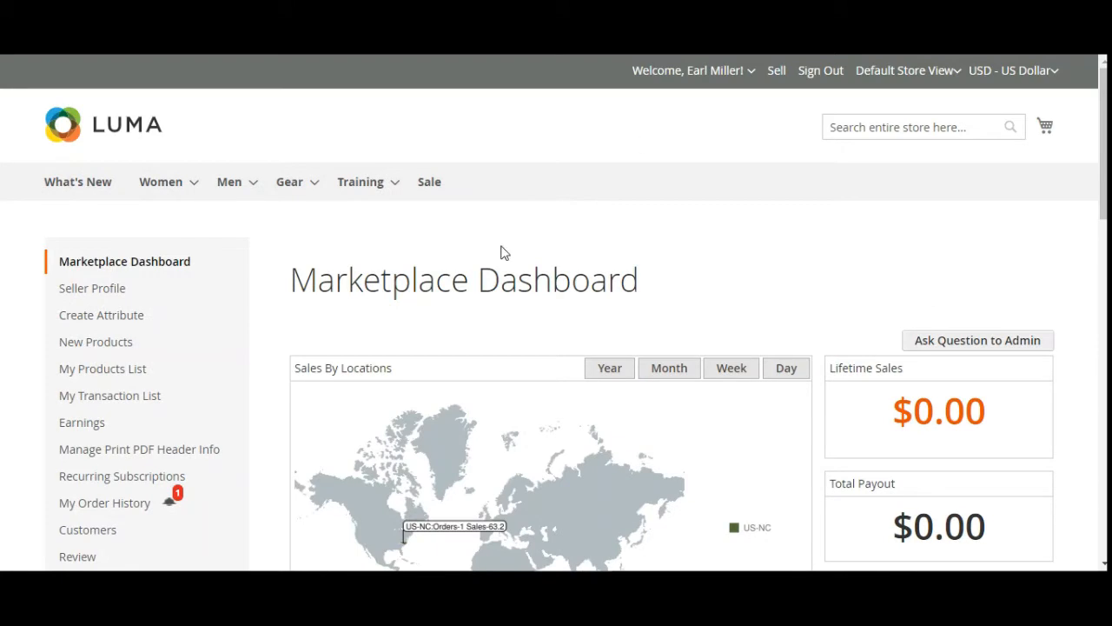
mouse_move(95, 490)
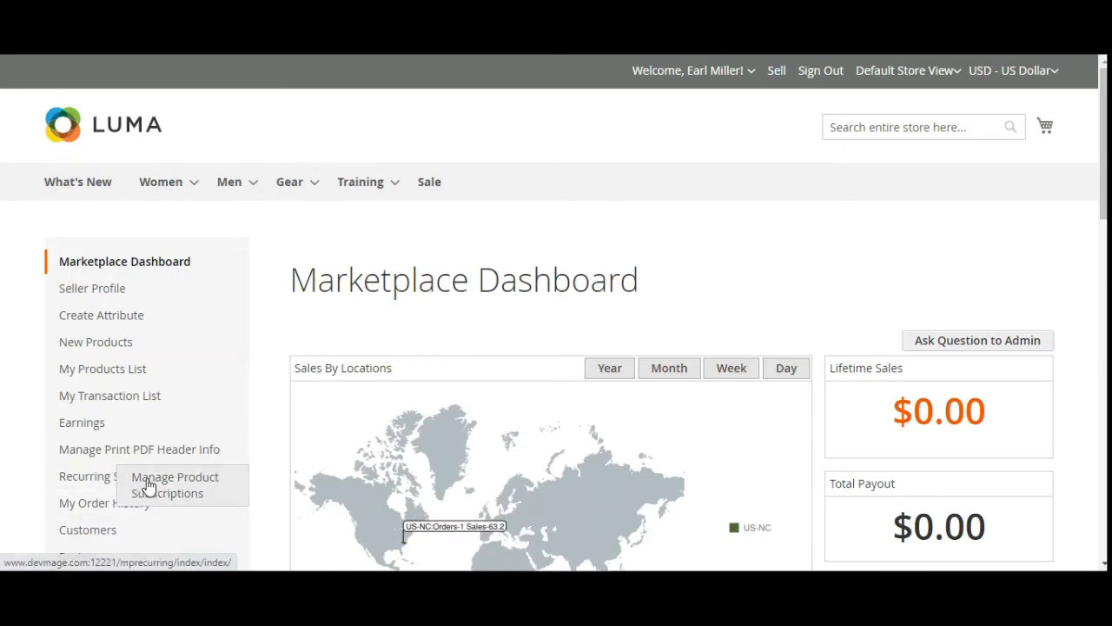
left_click(201, 491)
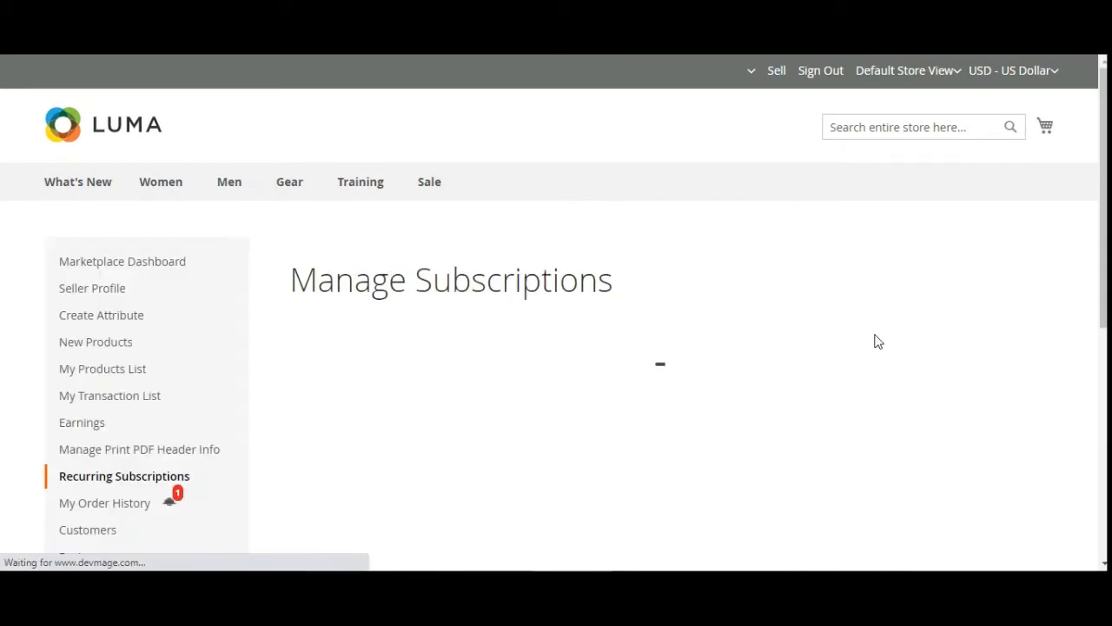
scroll(595, 322, "down", 2)
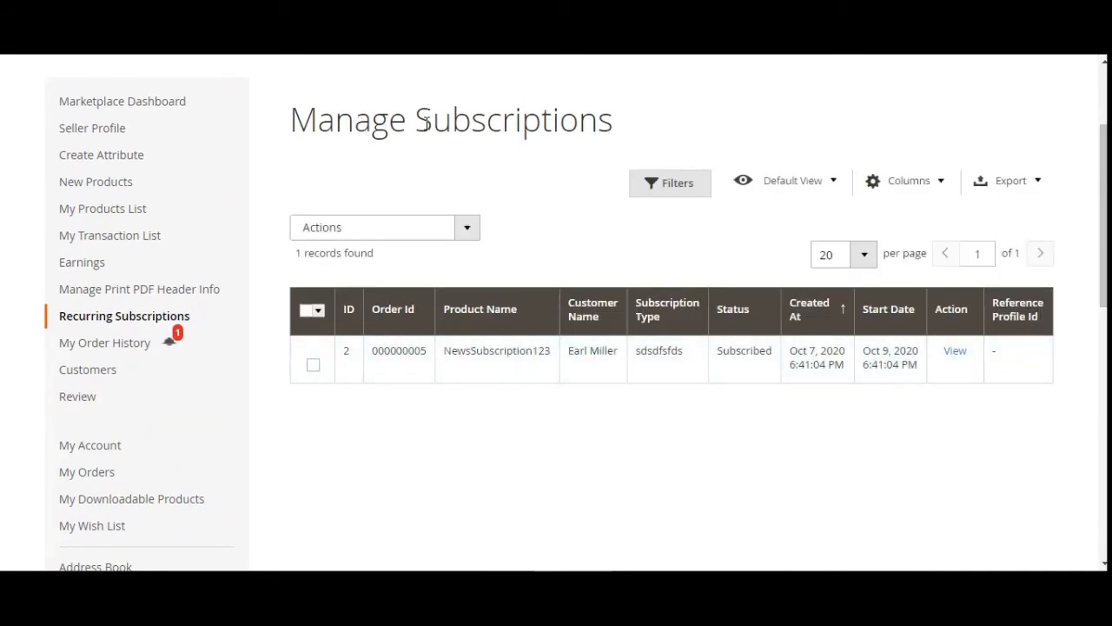
left_click_drag(319, 121, 641, 131)
left_click(604, 405)
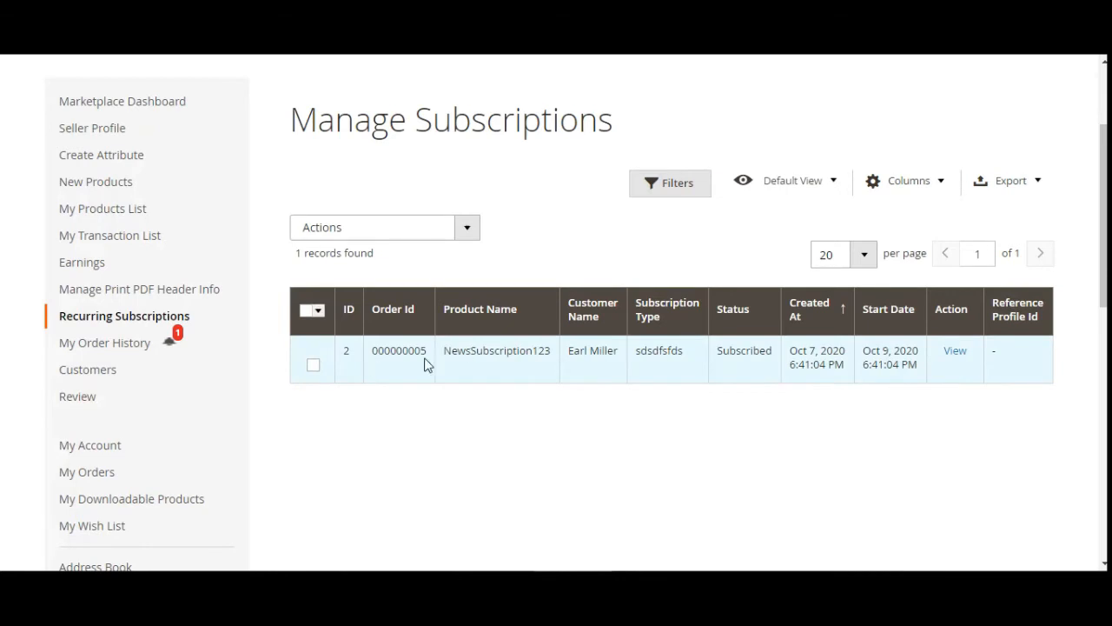
left_click_drag(464, 349, 562, 357)
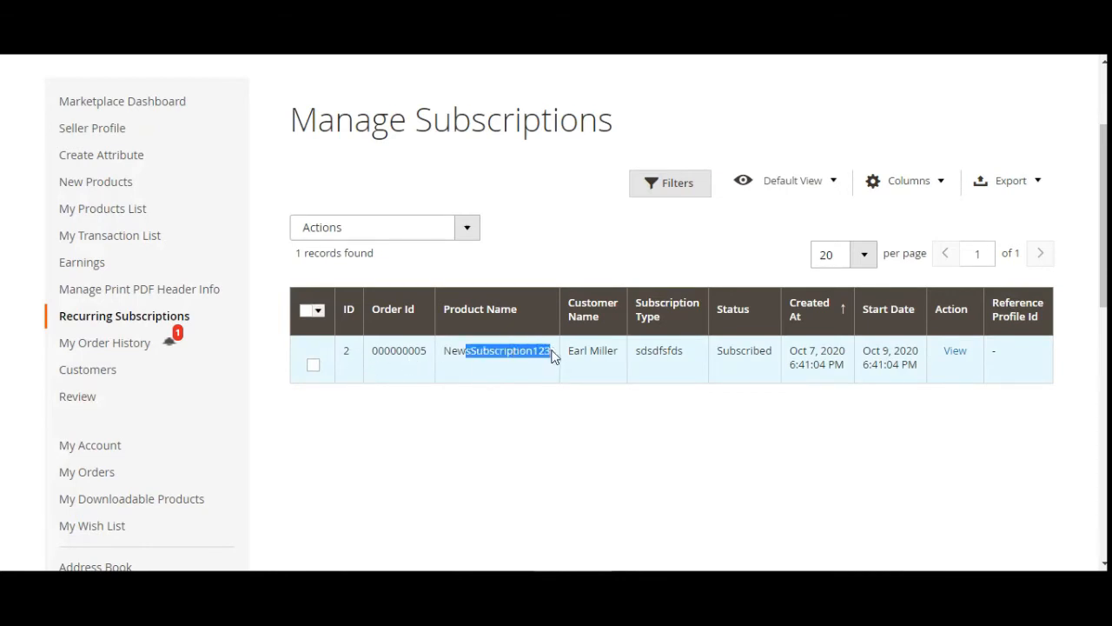
left_click(643, 421)
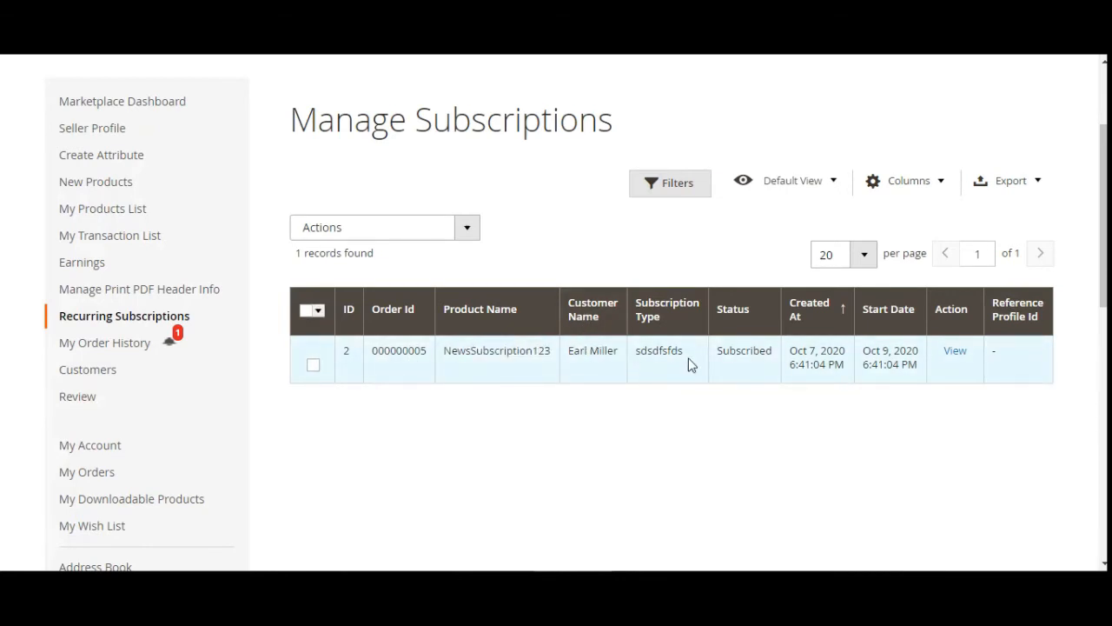
Step: View the NewsSubscription123 subscription and review its subscription information and related orders
left_click(967, 357)
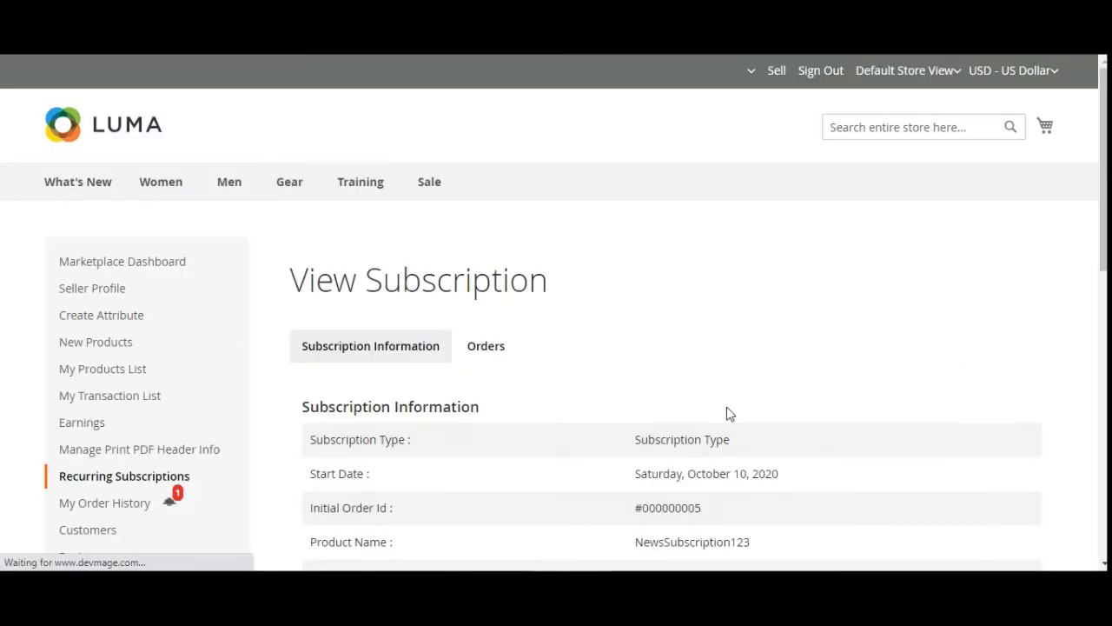
scroll(475, 57, "down", 3)
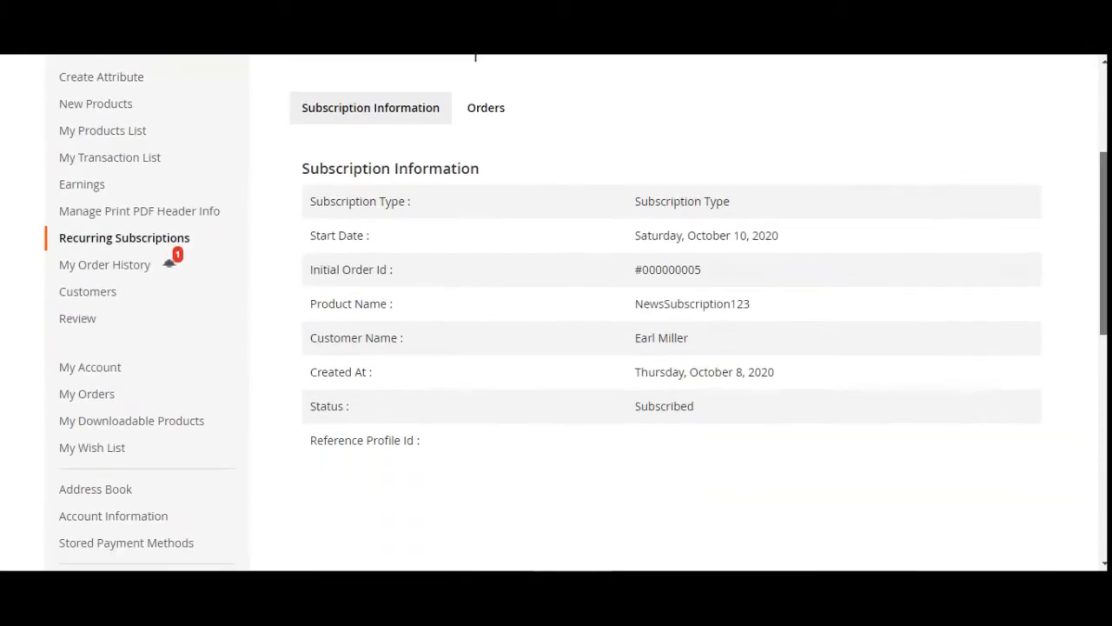
scroll(476, 57, "up", 3)
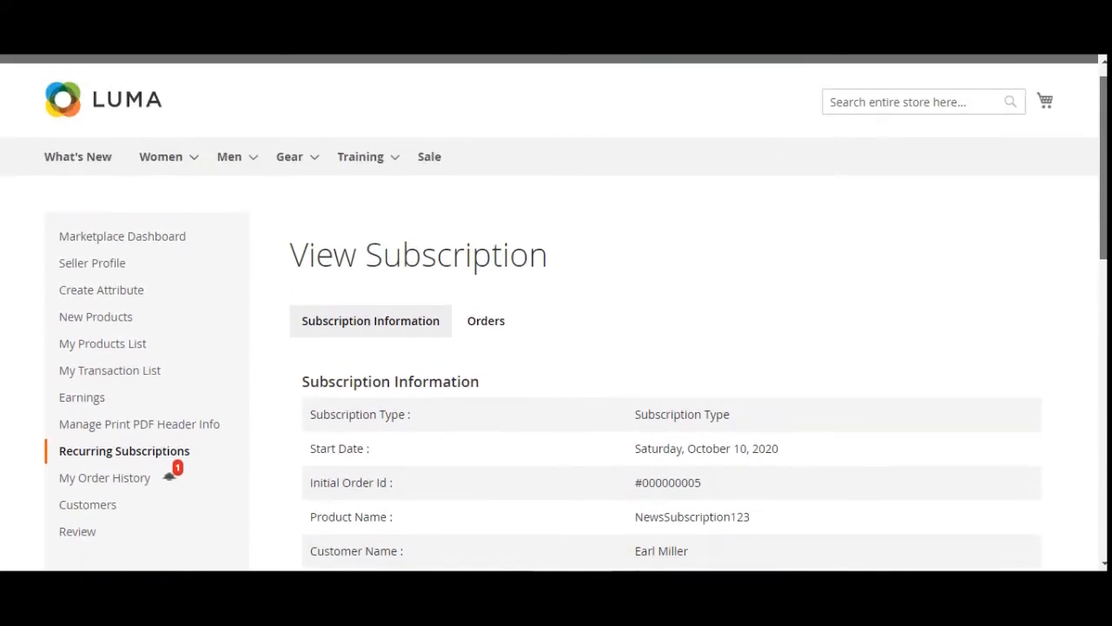
left_click(375, 352)
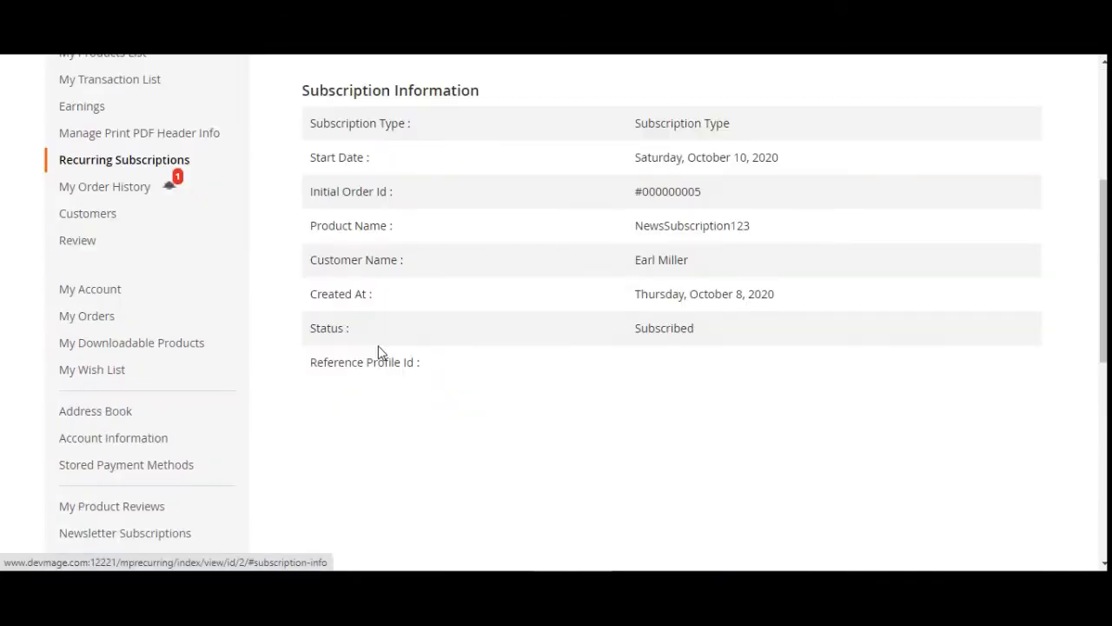
scroll(504, 412, "up", 1)
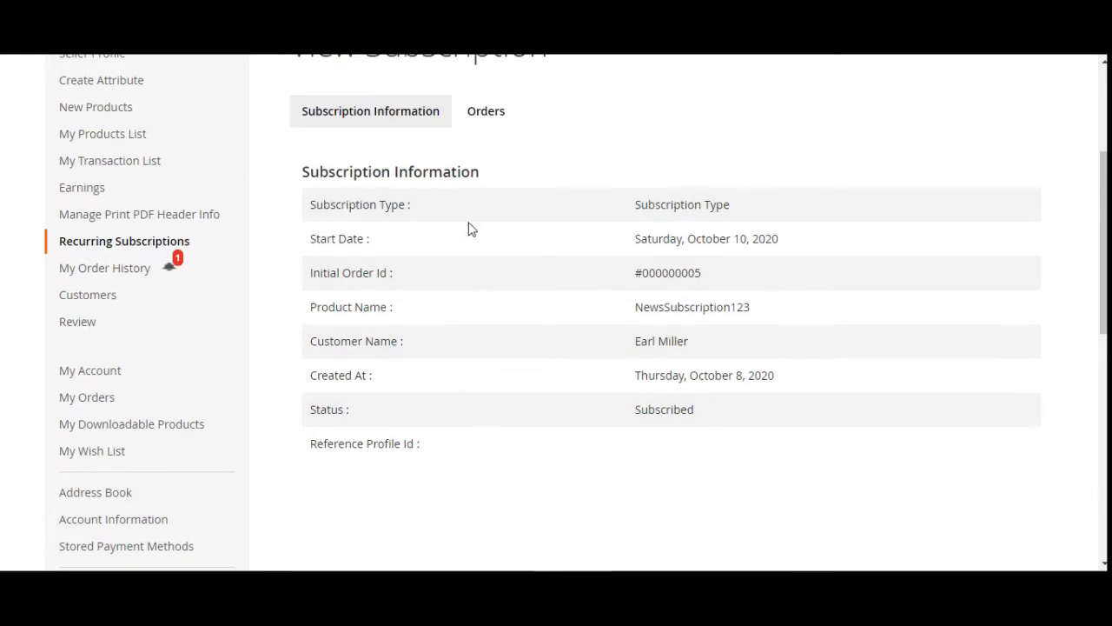
left_click_drag(394, 249, 440, 417)
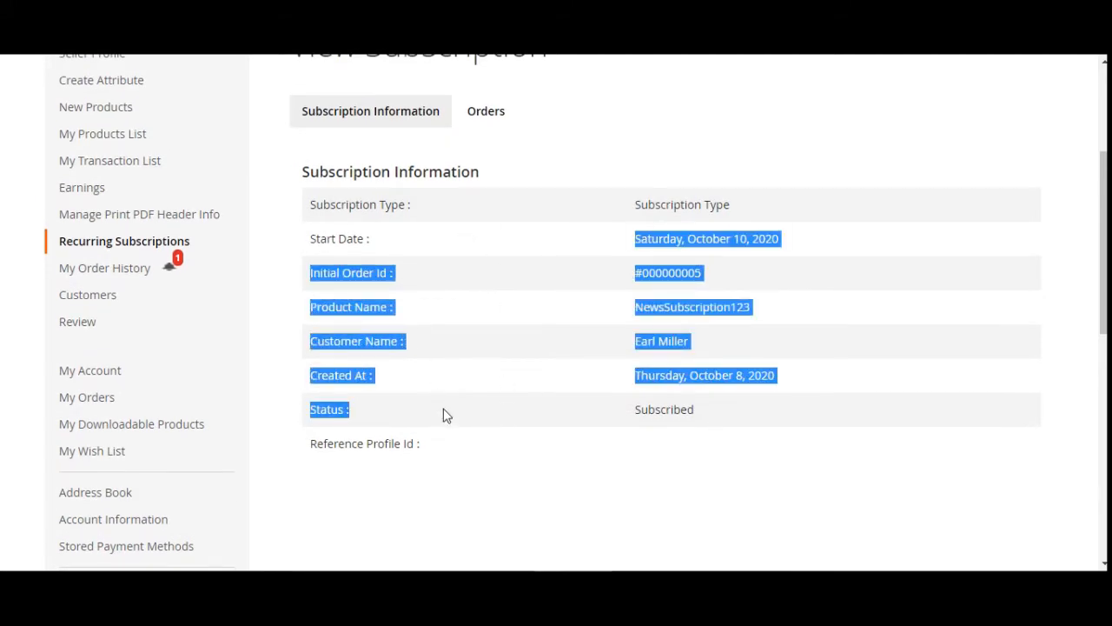
left_click(481, 110)
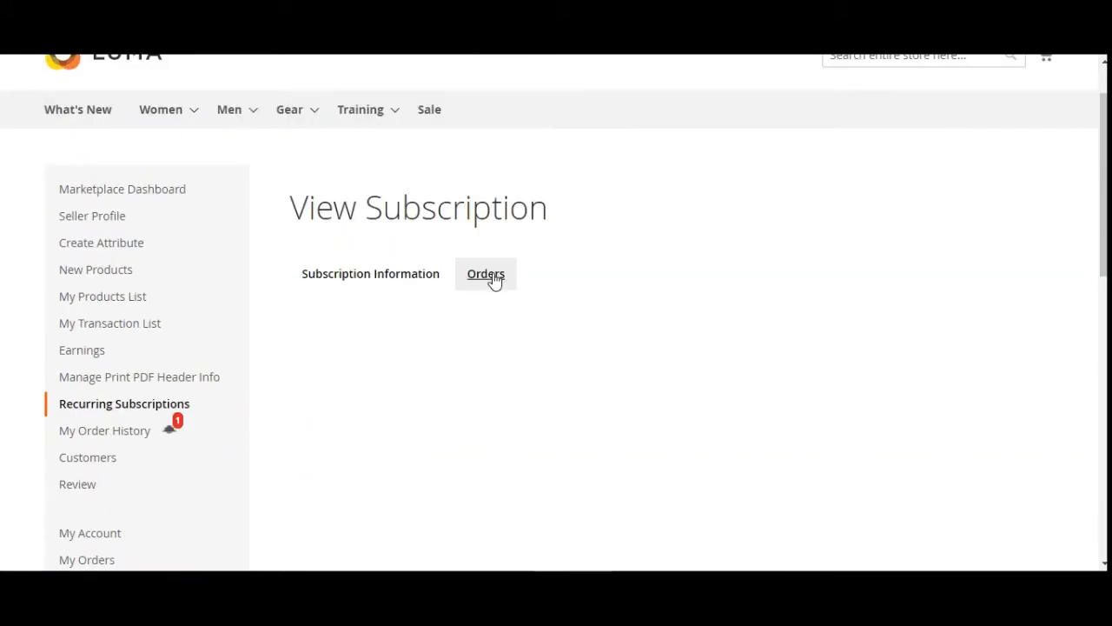
scroll(492, 279, "down", 3)
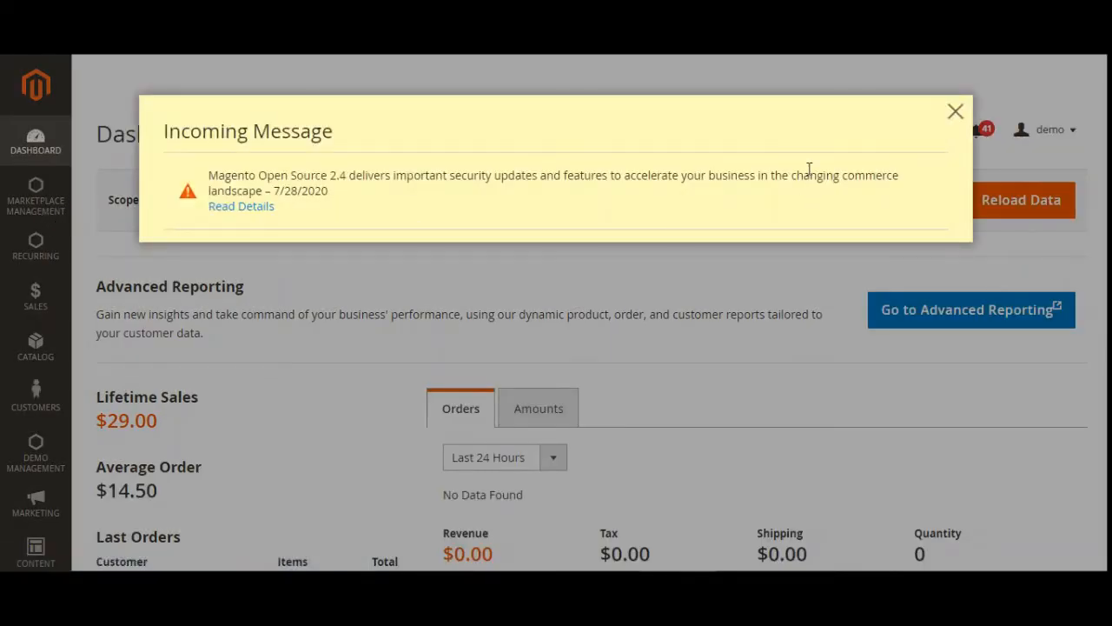
Step: Dismiss the incoming message in the Magento admin and open Manage Paypal Mass Payment under Marketplace Management
left_click(956, 113)
left_click(36, 200)
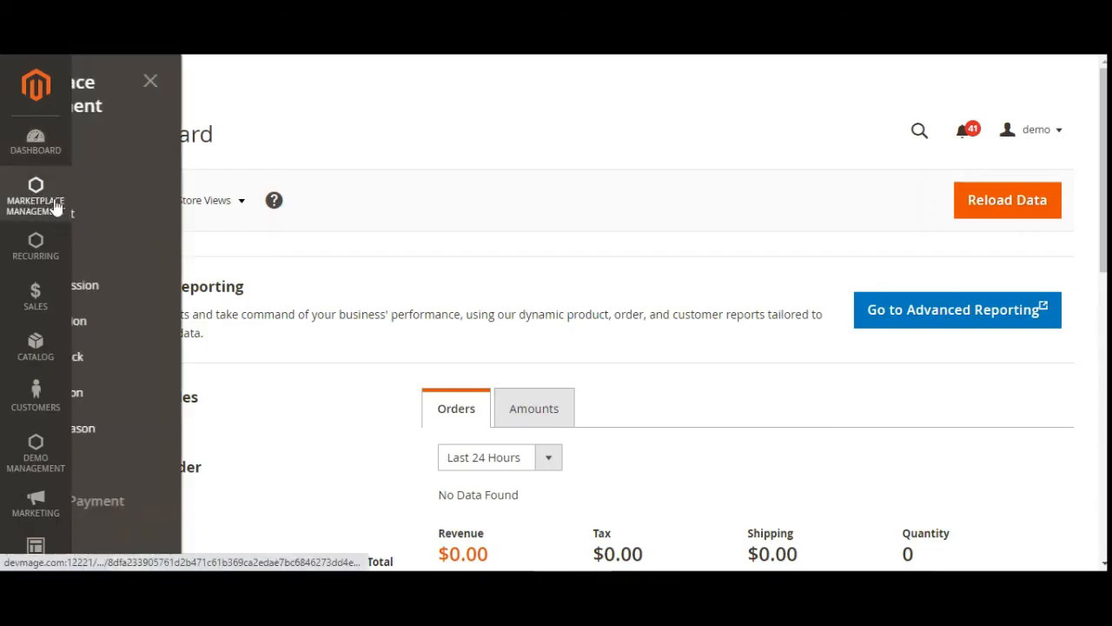
scroll(150, 487, "down", 2)
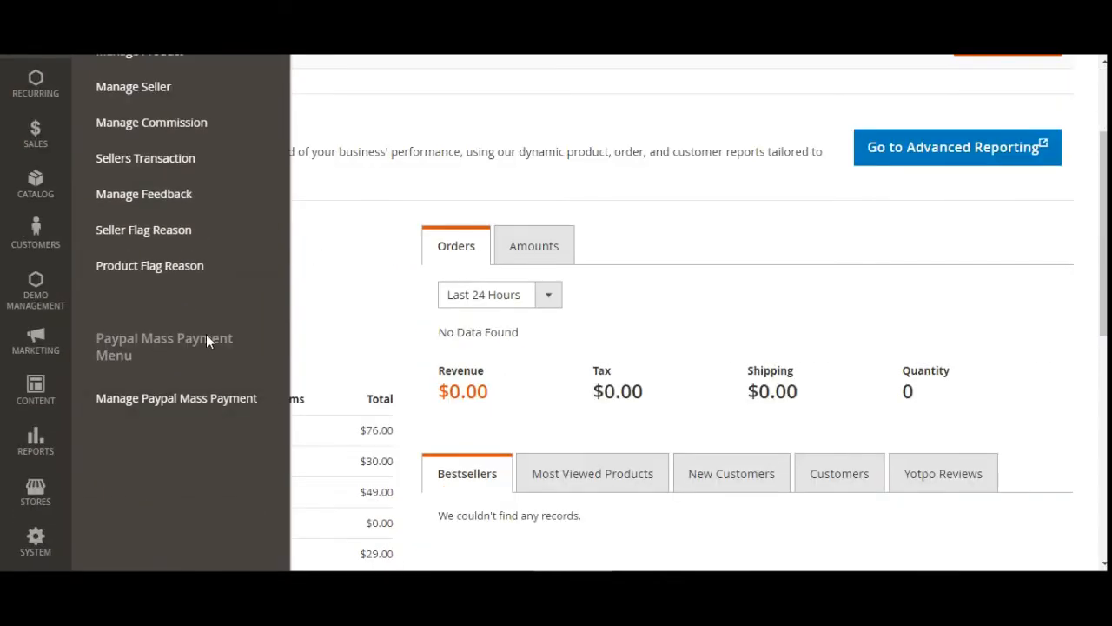
left_click(135, 399)
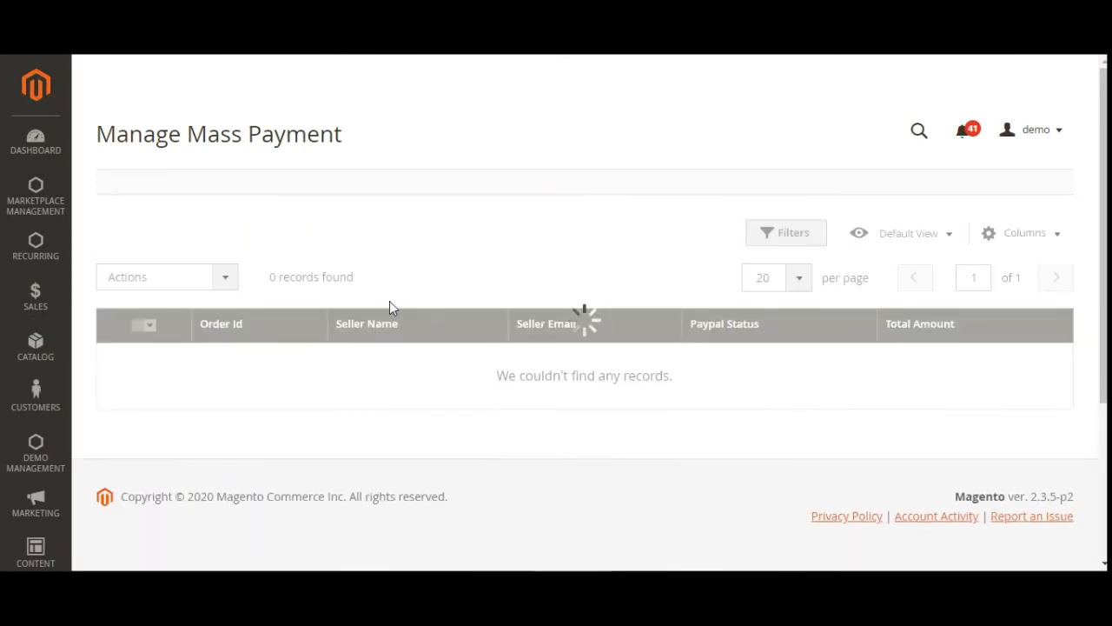
scroll(930, 256, "down", 1)
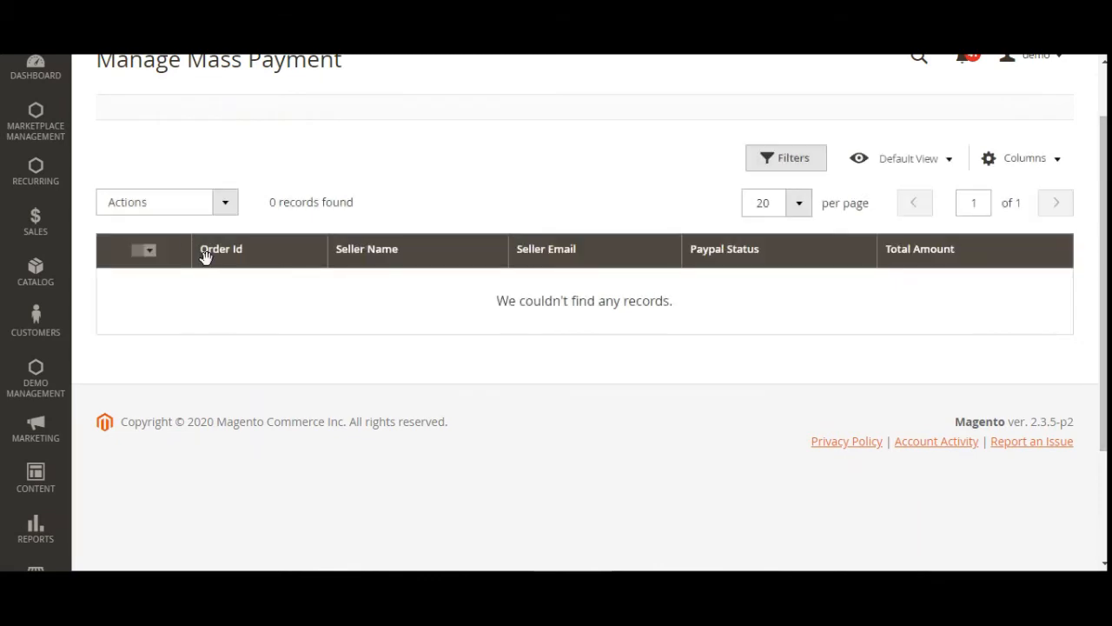
Step: Check the bulk actions offered for mass payment records and close the browser's password alert
left_click(227, 203)
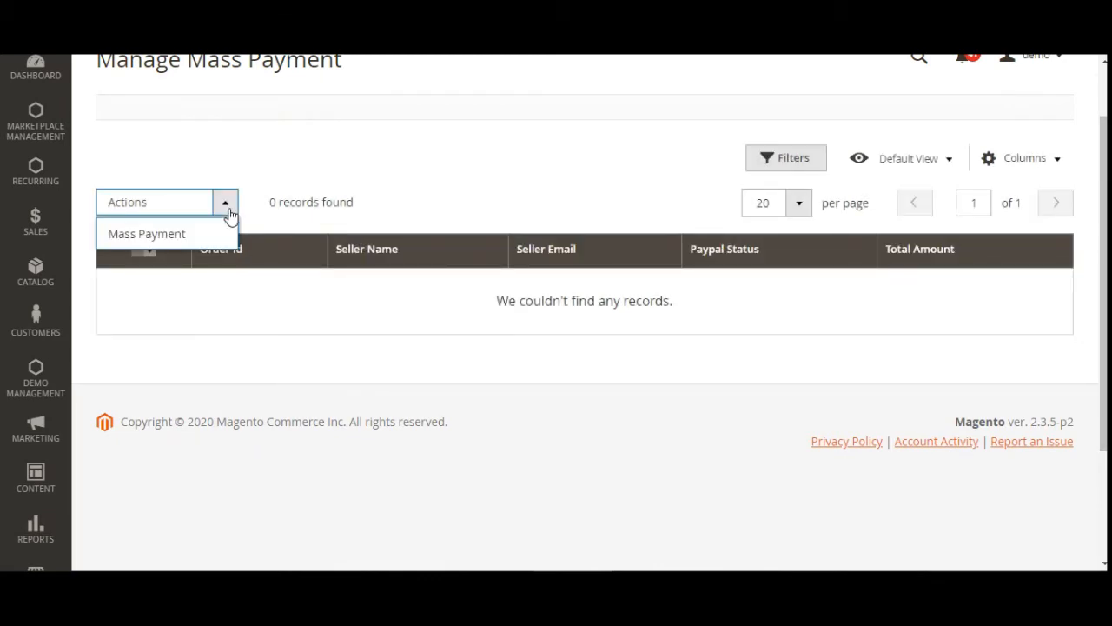
left_click(268, 385)
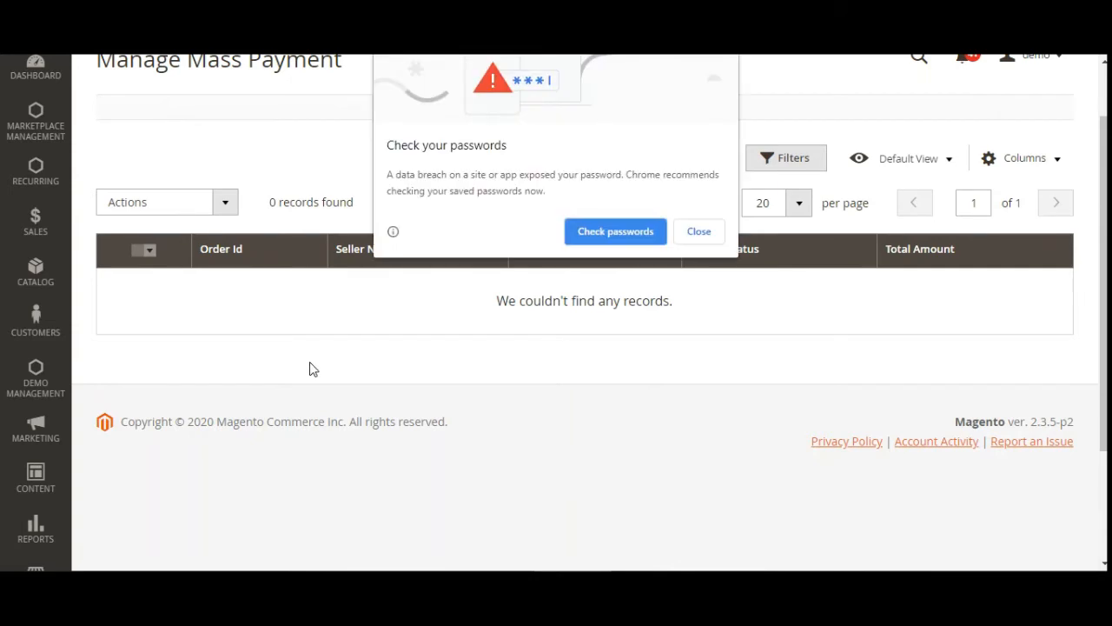
left_click(698, 233)
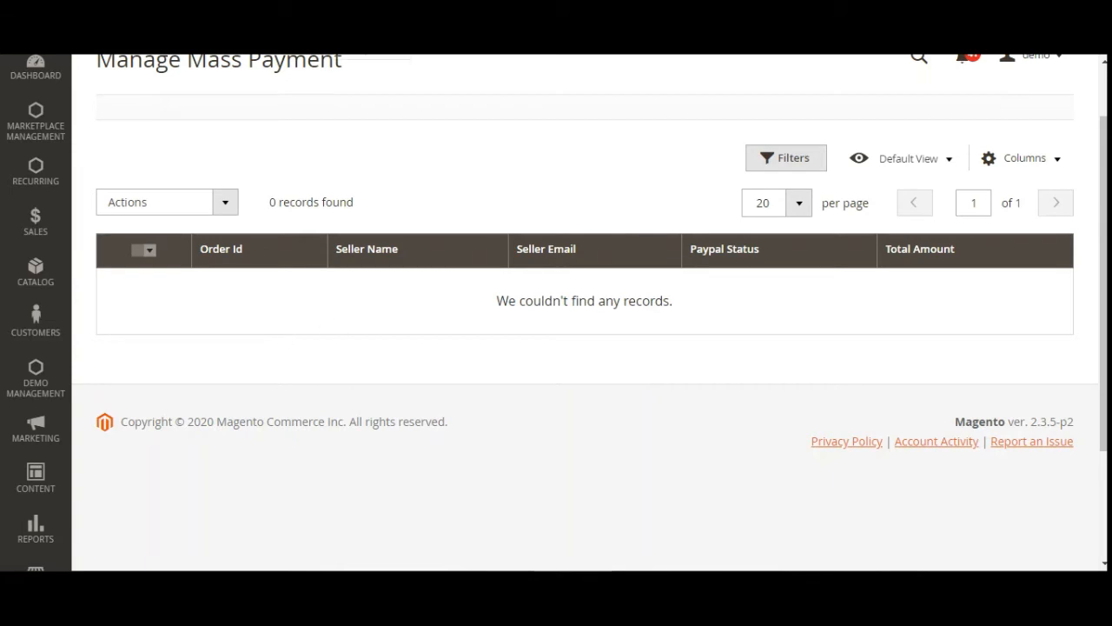
left_click_drag(1104, 199, 1104, 131)
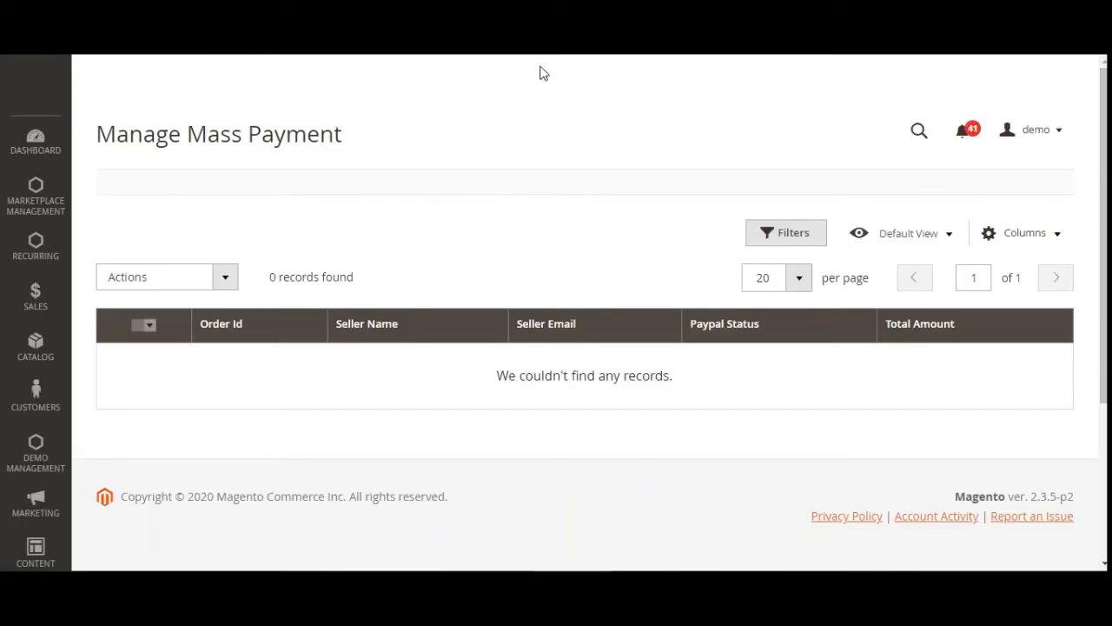
left_click(35, 246)
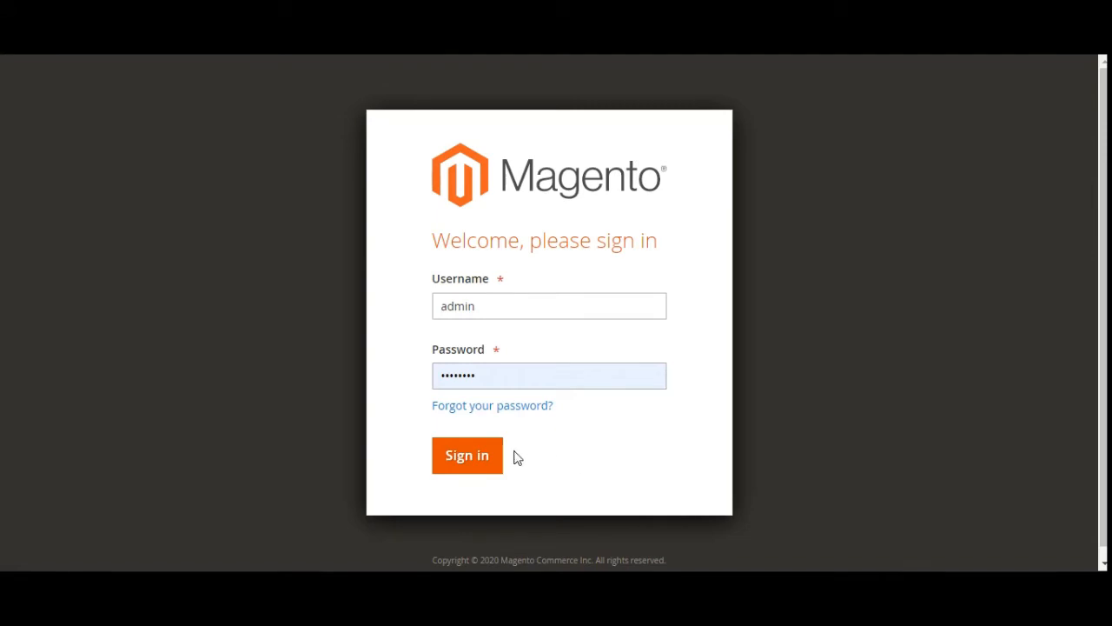
Step: Sign in to the Magento admin with the prefilled admin credentials and dismiss the incoming message
left_click(470, 463)
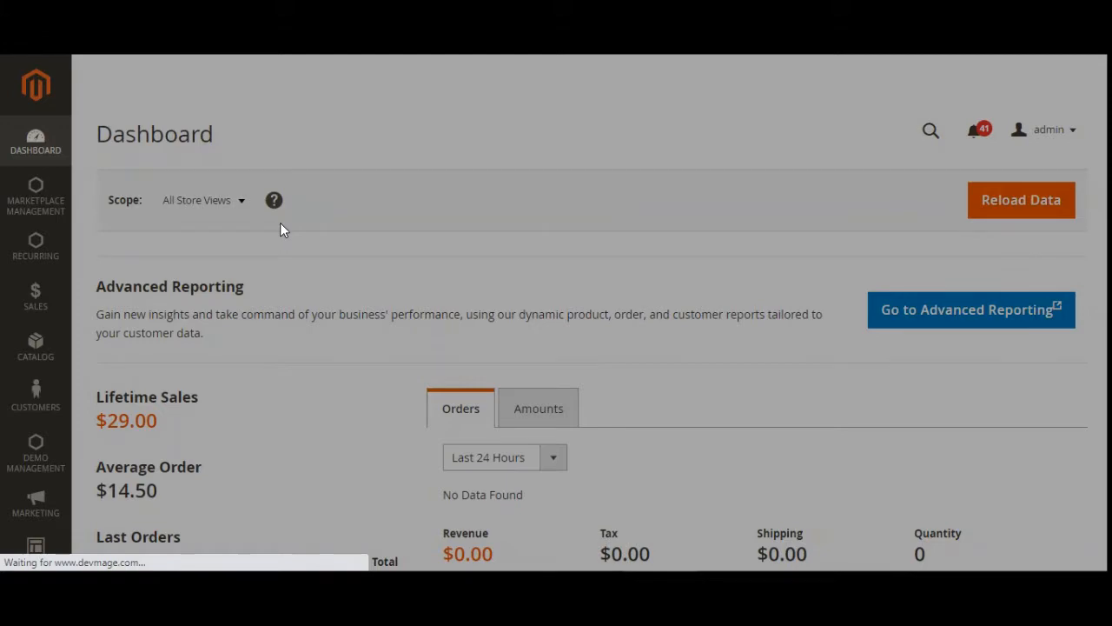
left_click(969, 112)
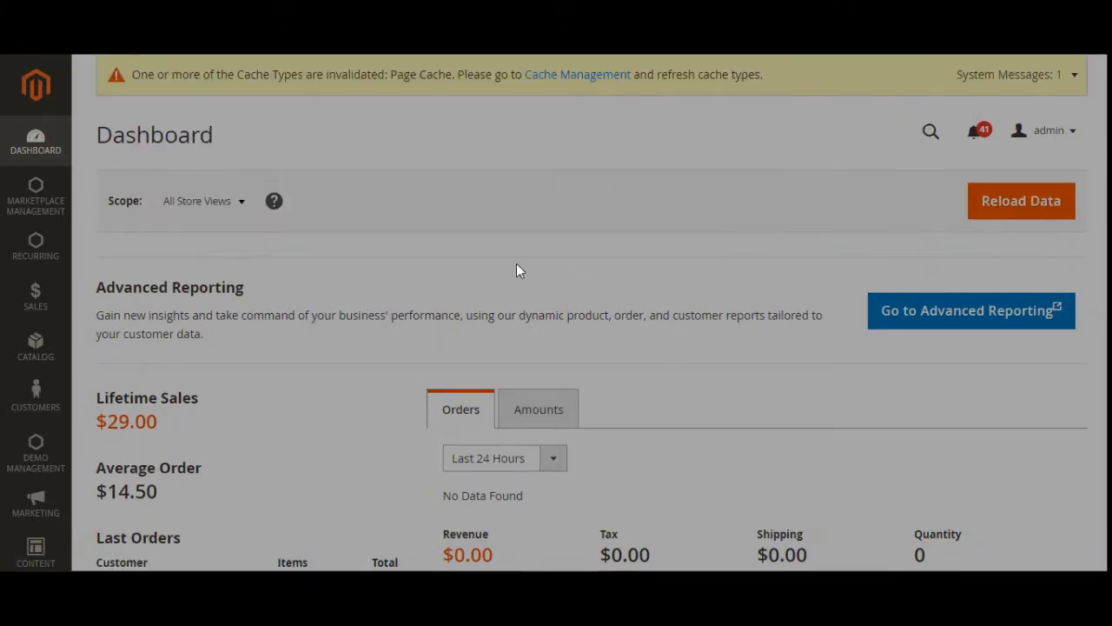
Step: Open the store Configuration page with the Webkul Subscription Configuration settings
scroll(40, 417, "down", 6)
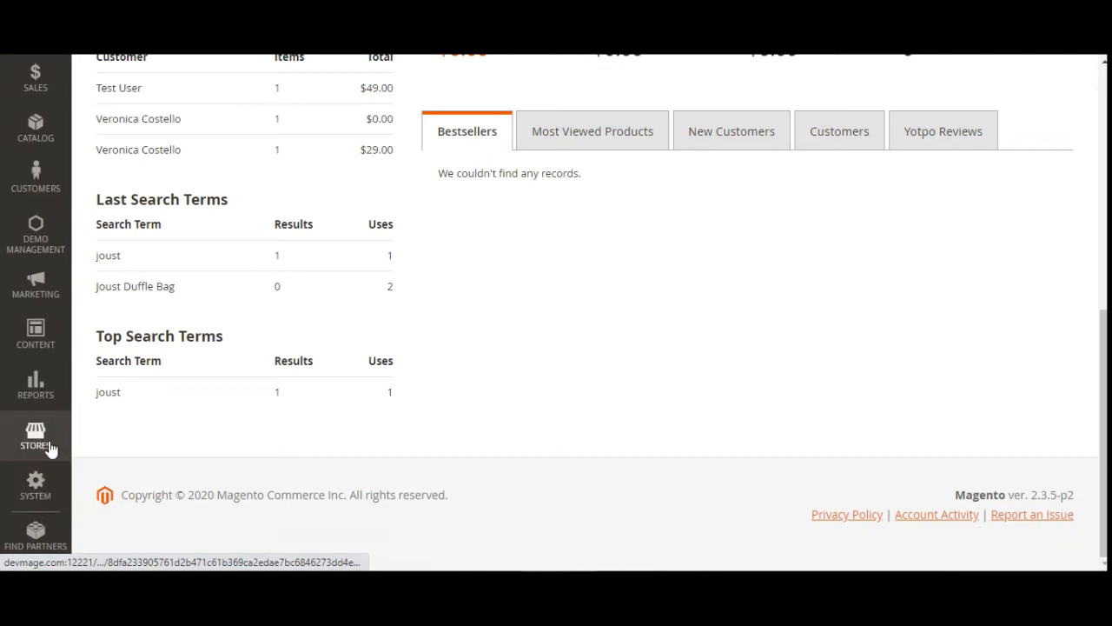
left_click(36, 439)
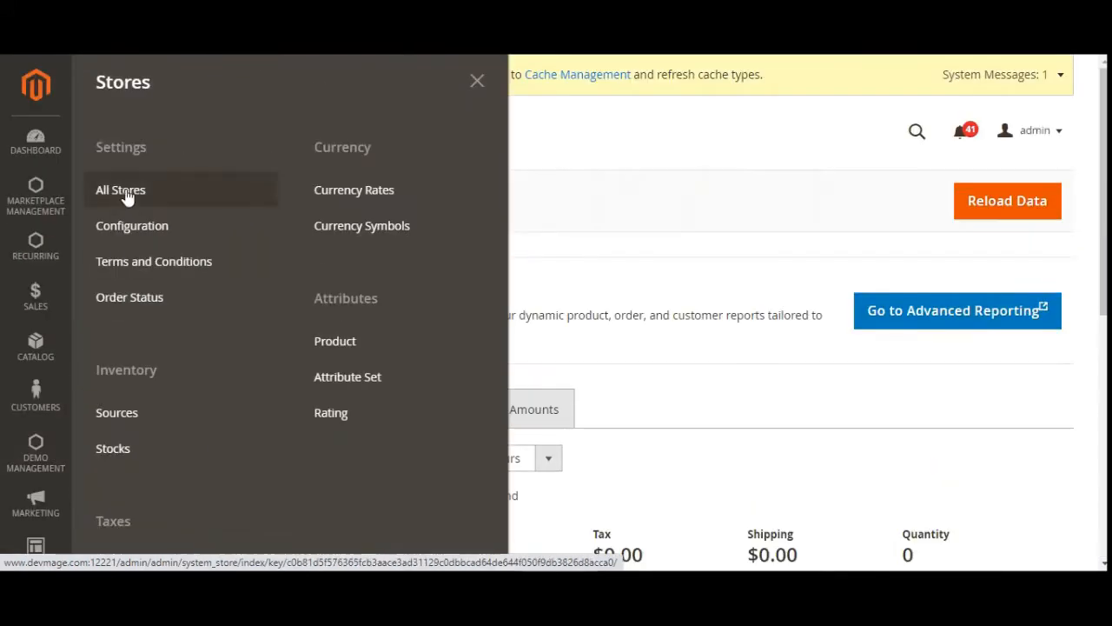
left_click(139, 229)
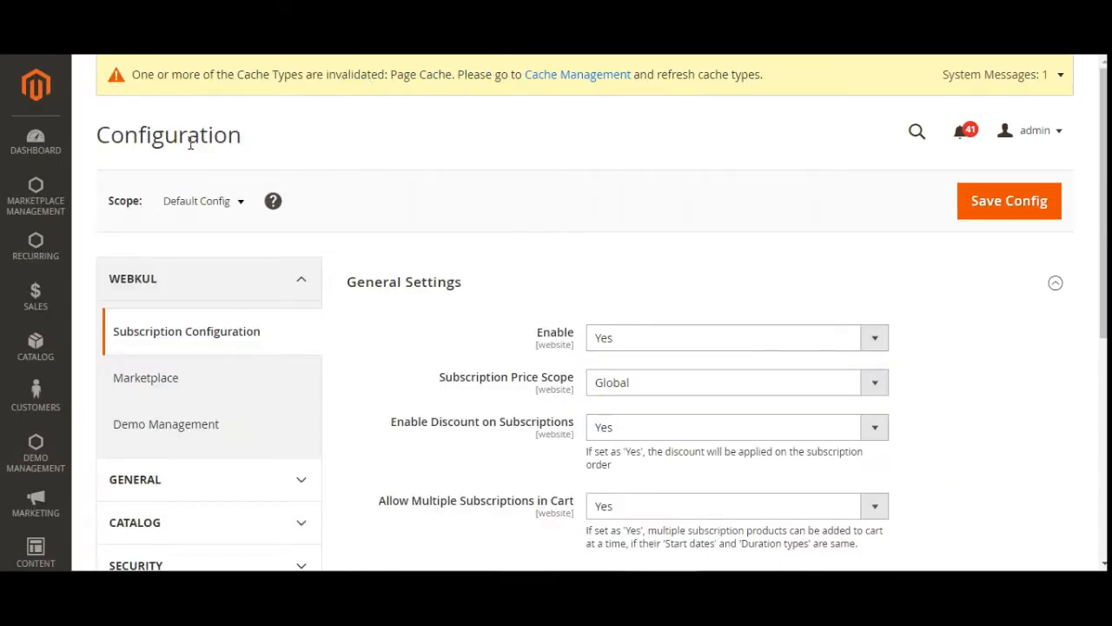
left_click_drag(142, 139, 201, 140)
left_click(277, 146)
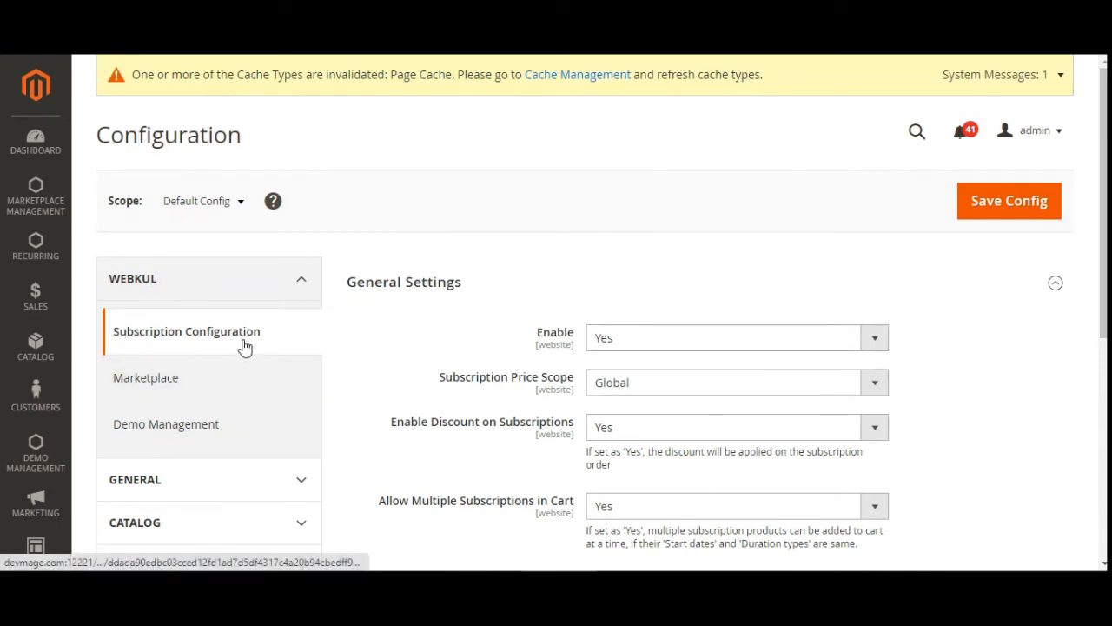
Step: Look through the subscription General Settings and close the browser's password alert
left_click_drag(1105, 208, 1105, 259)
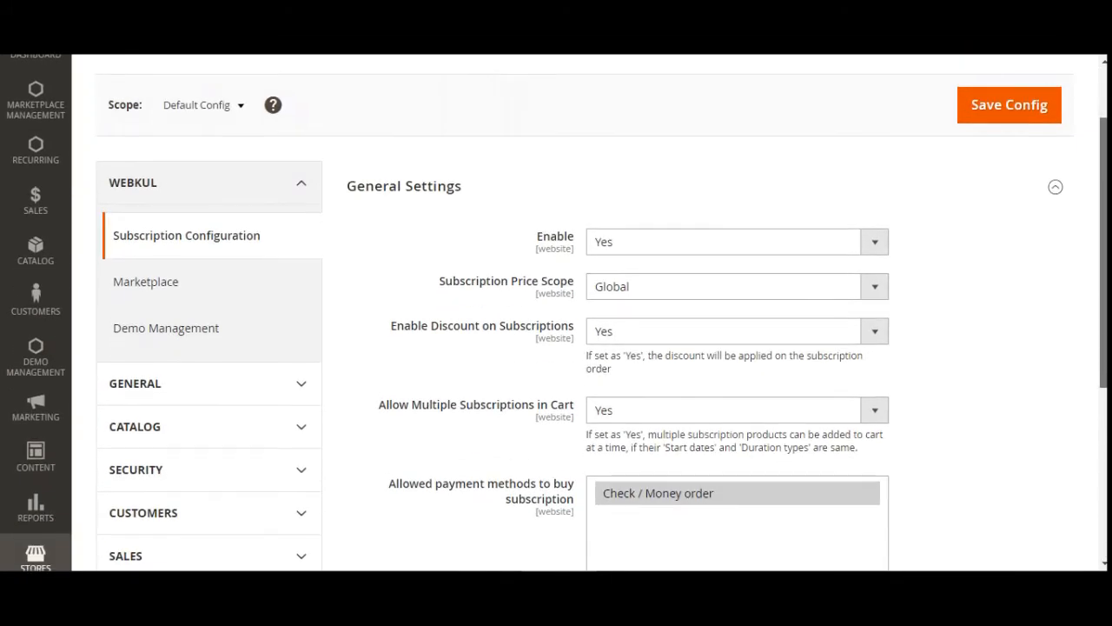
scroll(654, 421, "down", 2)
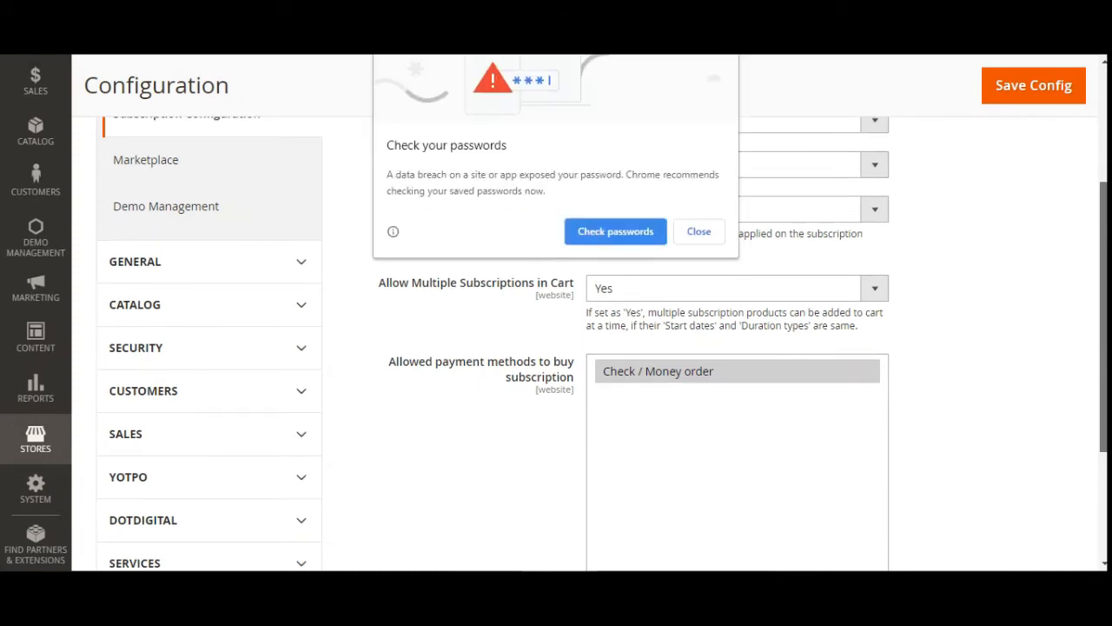
left_click(704, 230)
scroll(713, 261, "down", 1)
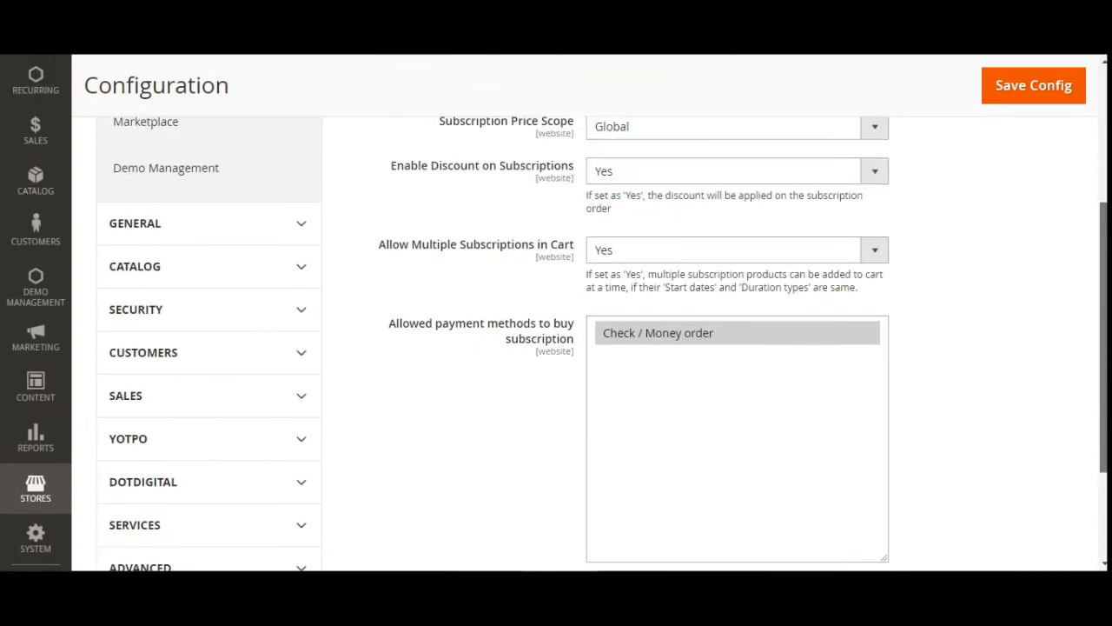
scroll(1103, 213, "up", 5)
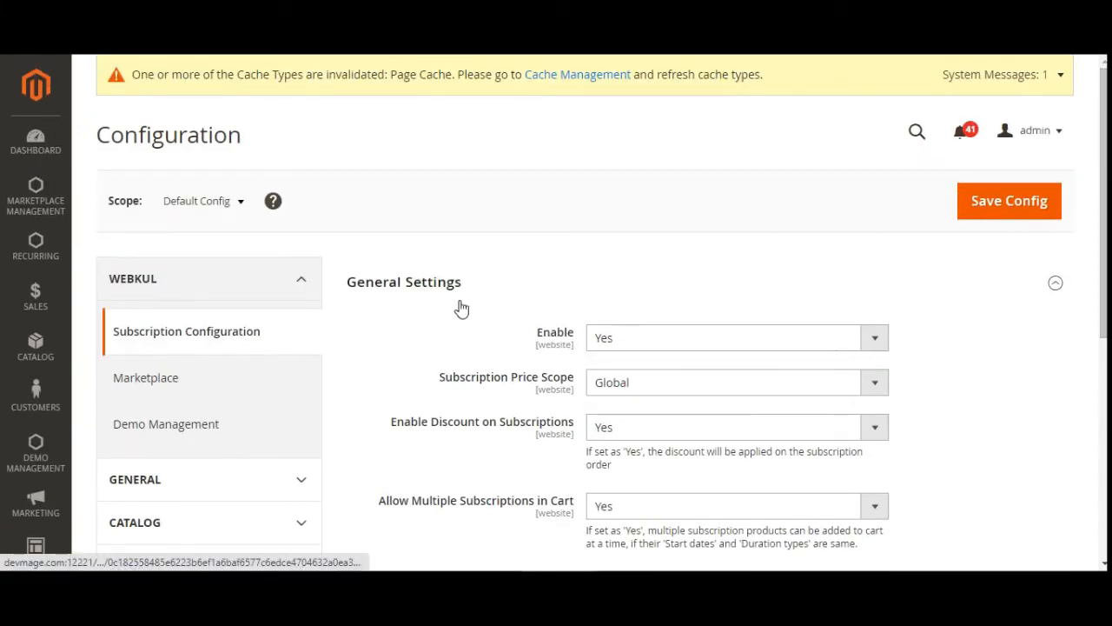
Step: Check the choices offered for the Enable setting of the subscription module, leaving it unchanged
left_click(630, 340)
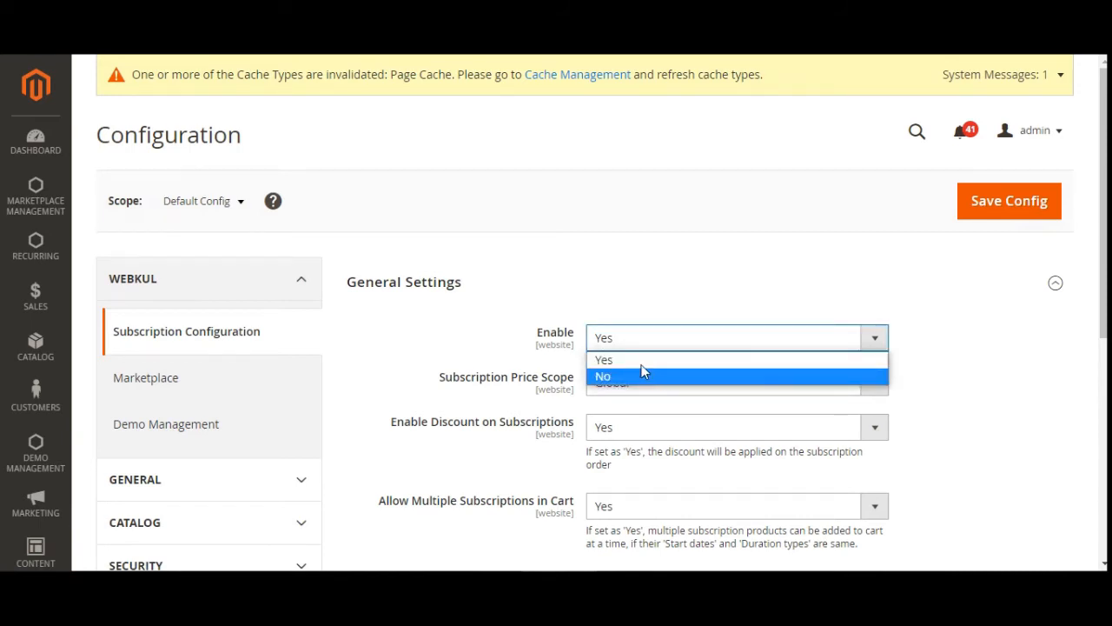
left_click(1018, 342)
left_click_drag(1104, 226, 1103, 300)
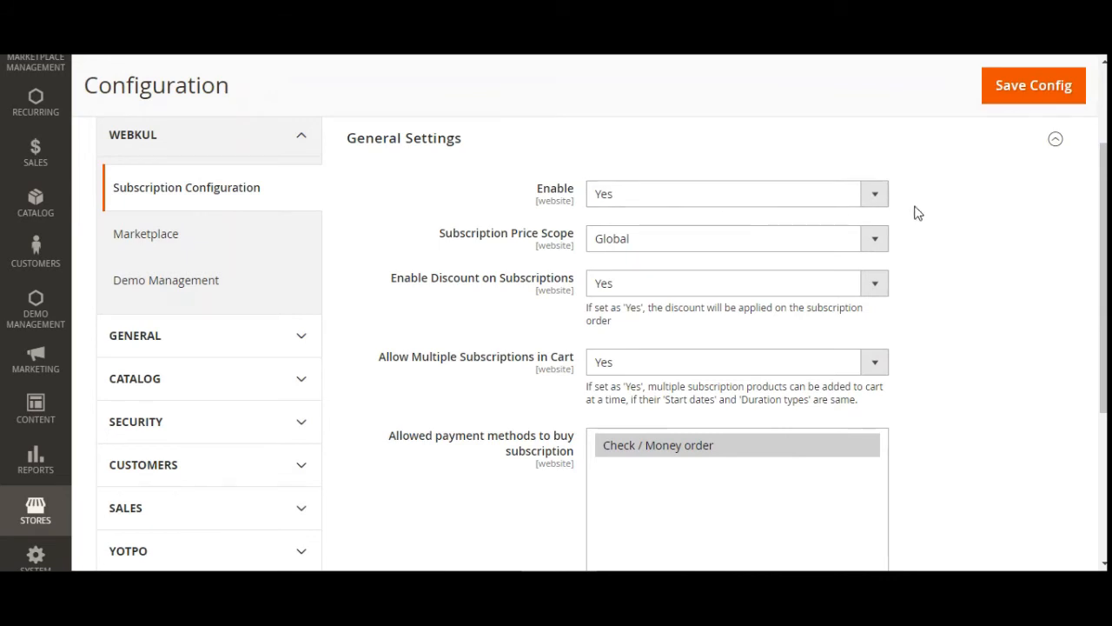
left_click(623, 199)
left_click(899, 243)
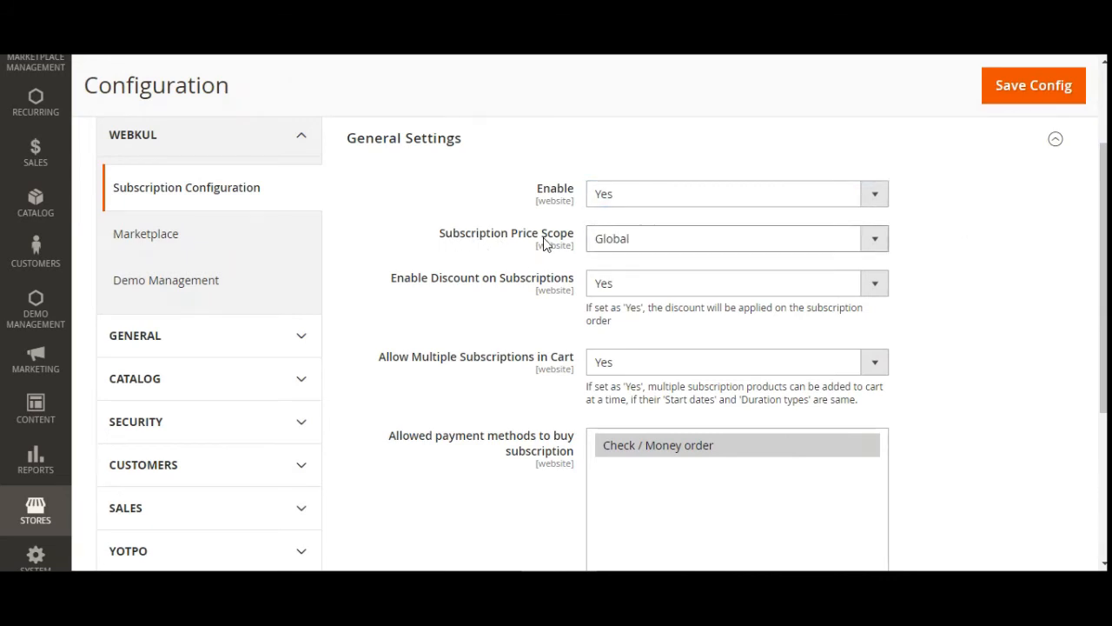
Step: Set the Subscription Price Scope to Store view and recheck its available choices
left_click(666, 249)
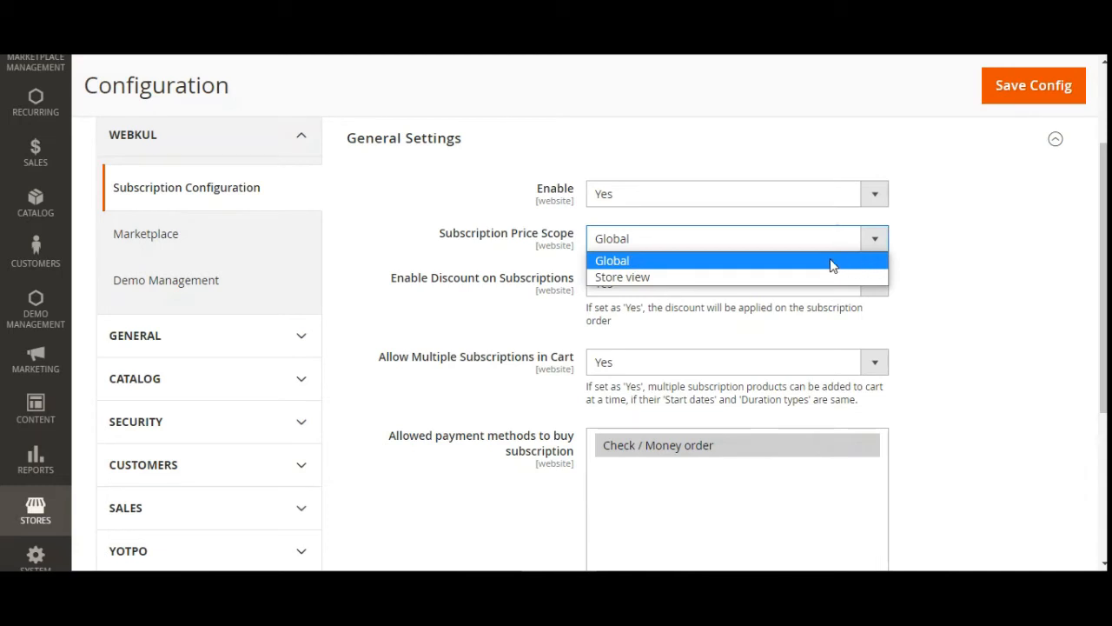
left_click(627, 277)
left_click(641, 243)
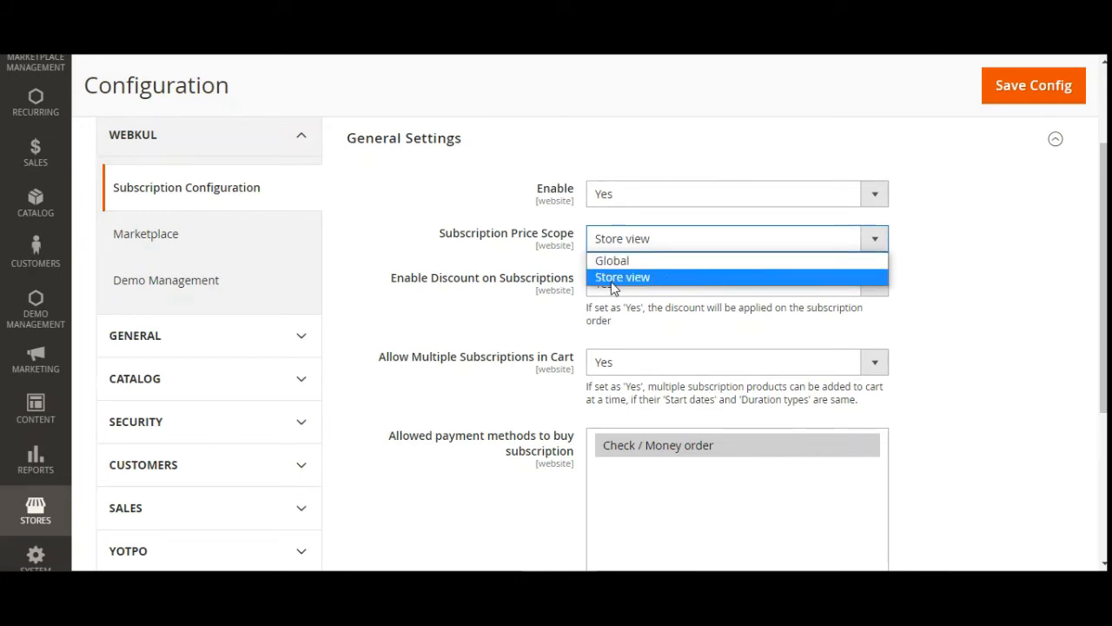
left_click(962, 255)
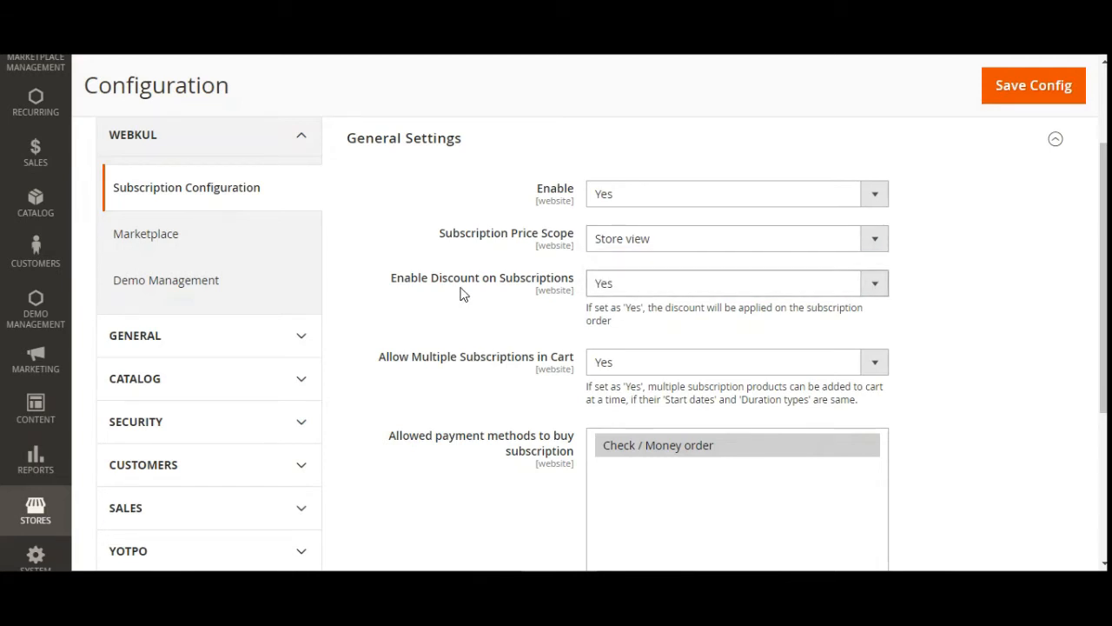
Step: Check the choices offered for Enable Discount on Subscriptions without changing the setting
left_click(680, 293)
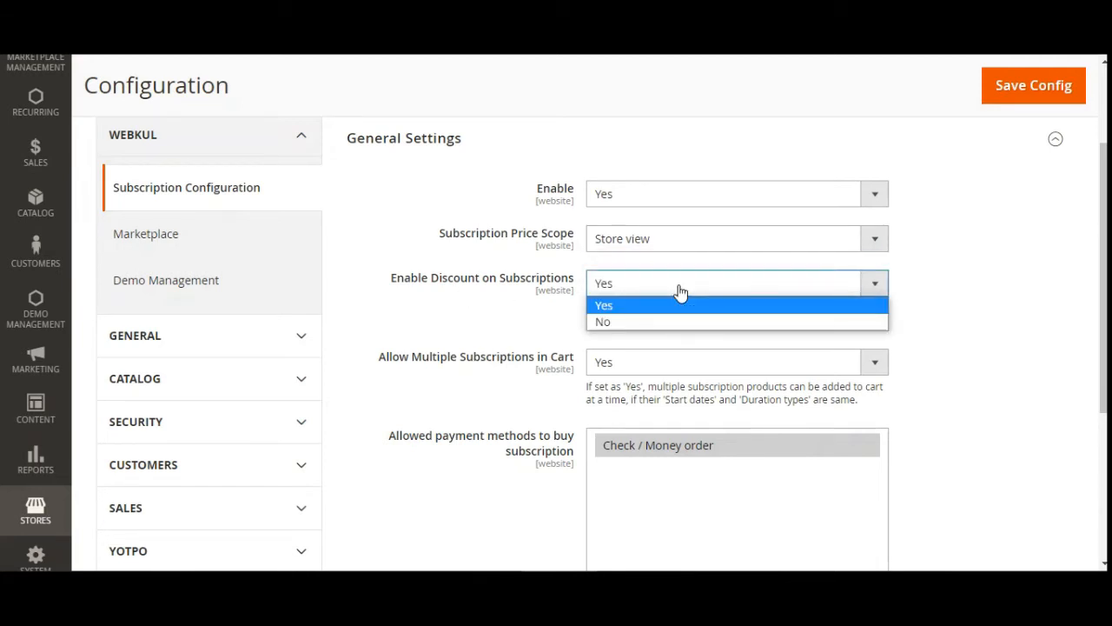
left_click(1009, 287)
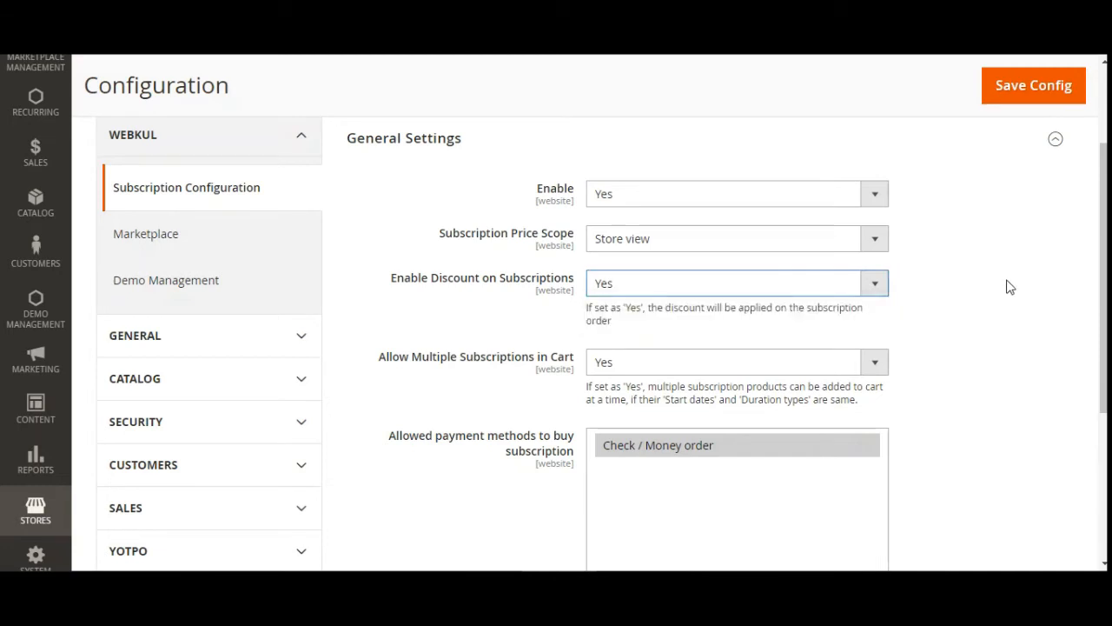
left_click(628, 294)
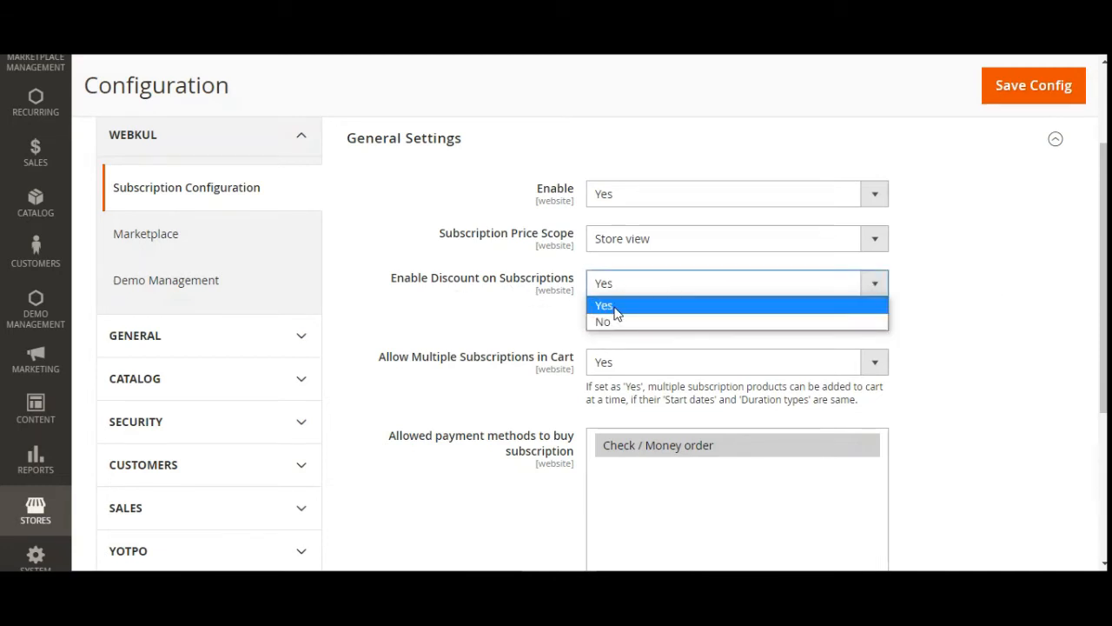
left_click(552, 317)
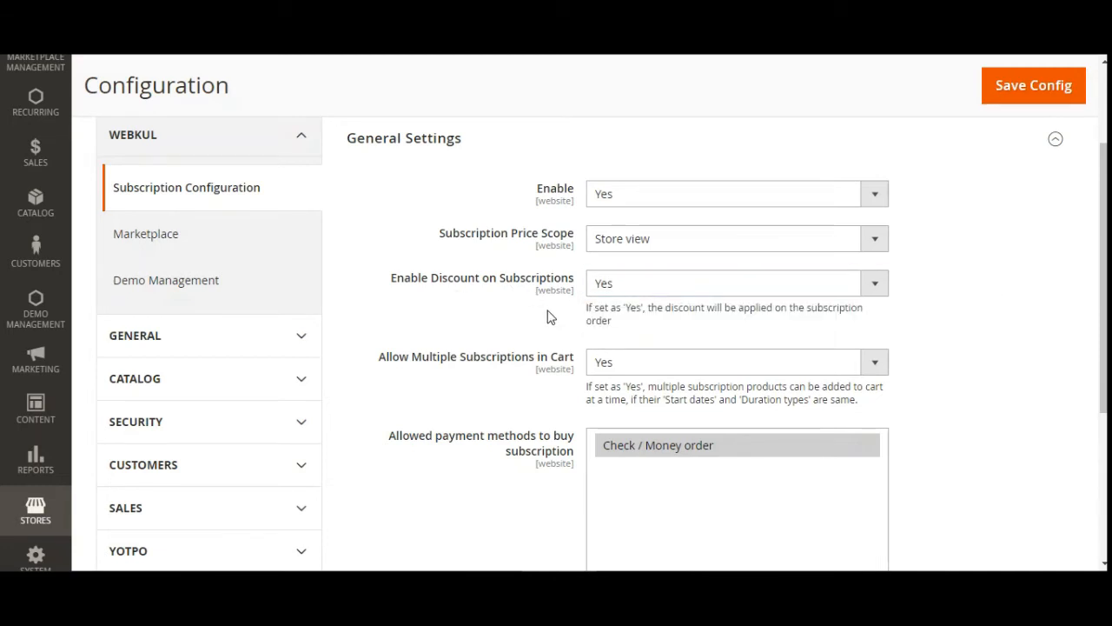
left_click(635, 295)
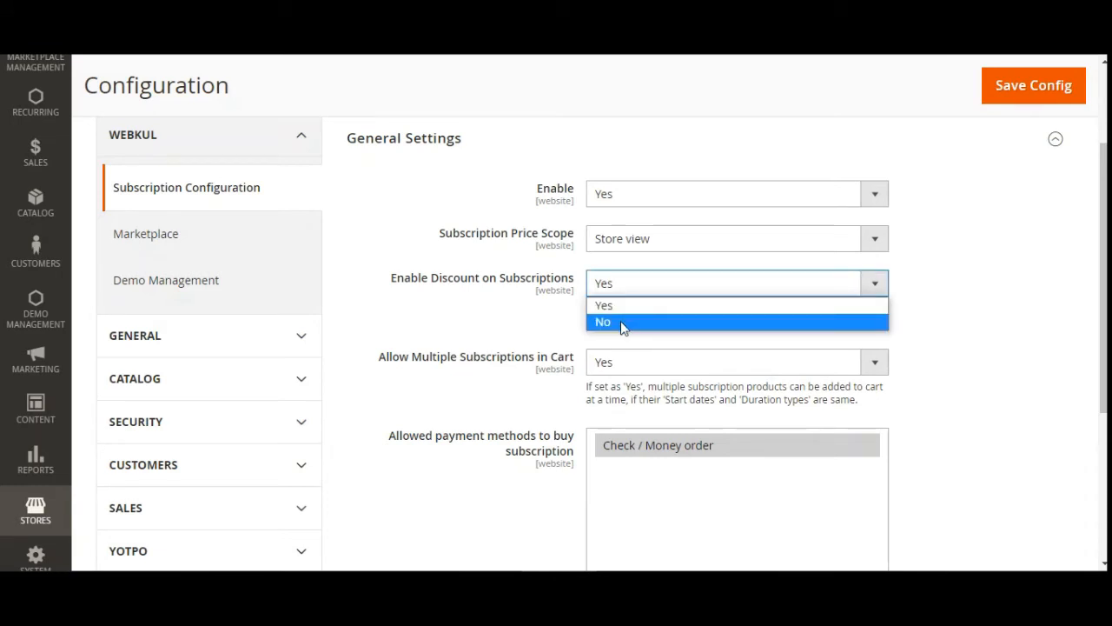
left_click(536, 326)
Step: Review the Allow Multiple Subscriptions in Cart choices and set it to No
scroll(1104, 287, "down", 1)
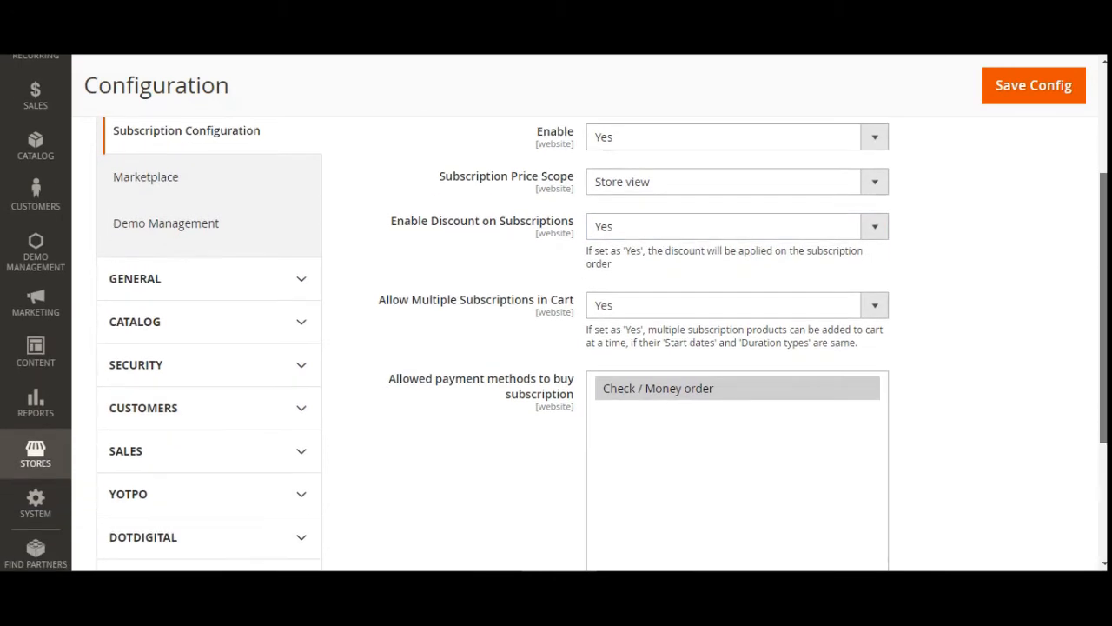
left_click_drag(1103, 258, 1103, 216)
scroll(485, 395, "down", 2)
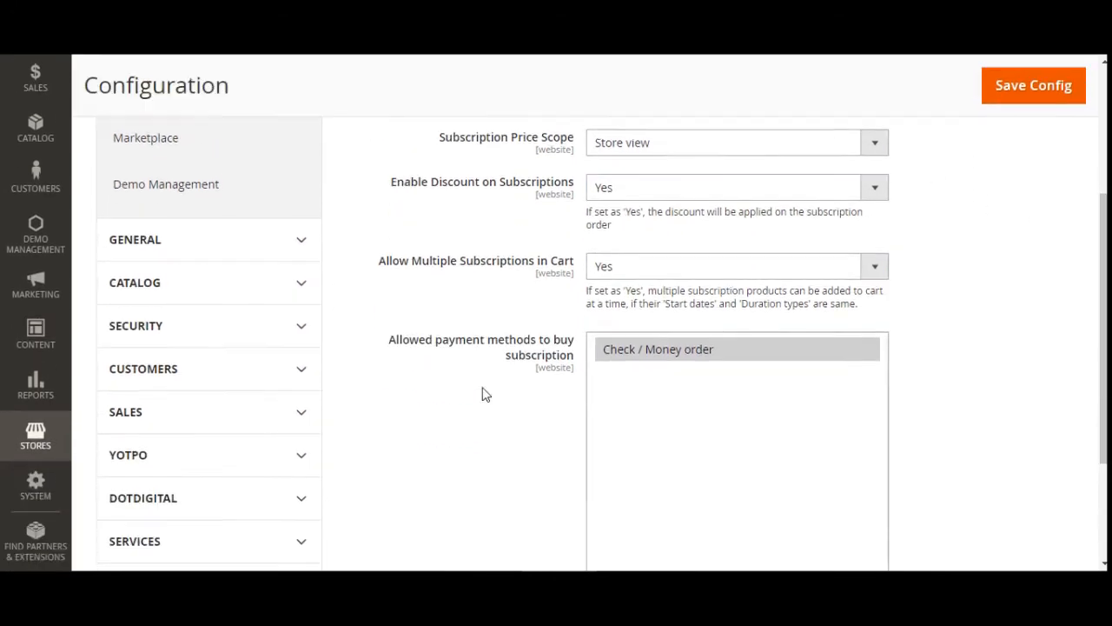
scroll(486, 395, "down", 1)
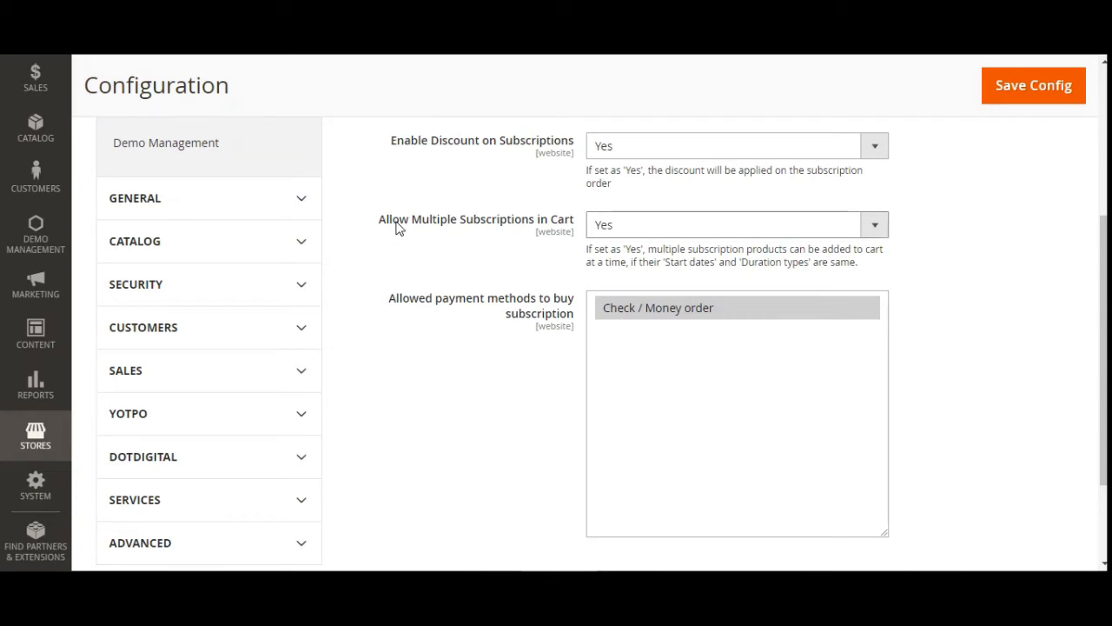
left_click_drag(396, 226, 541, 224)
left_click(652, 228)
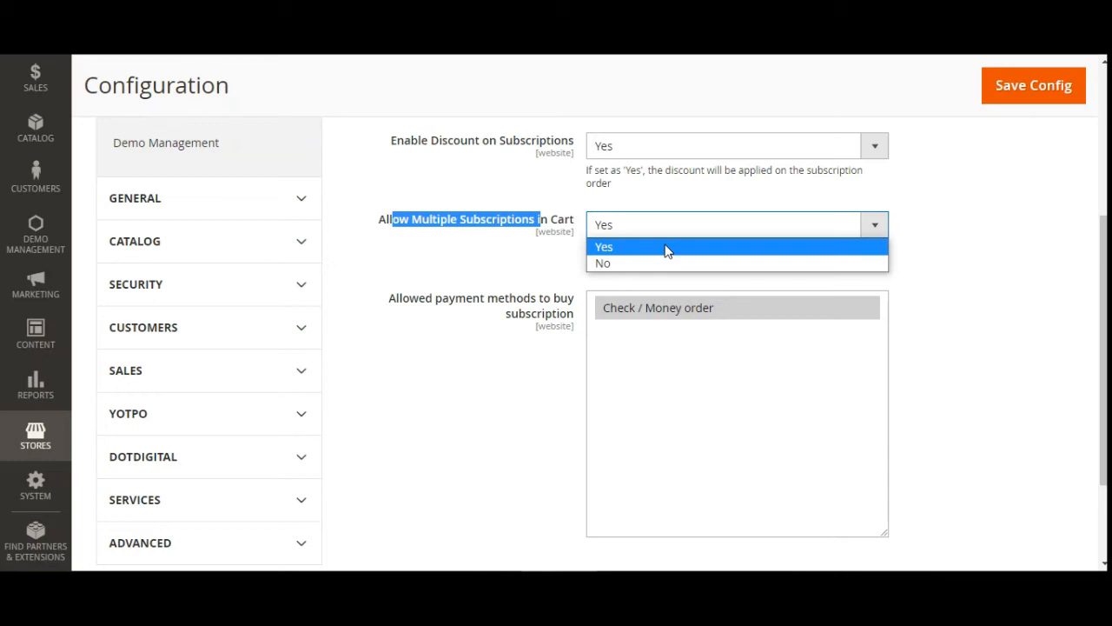
left_click(667, 251)
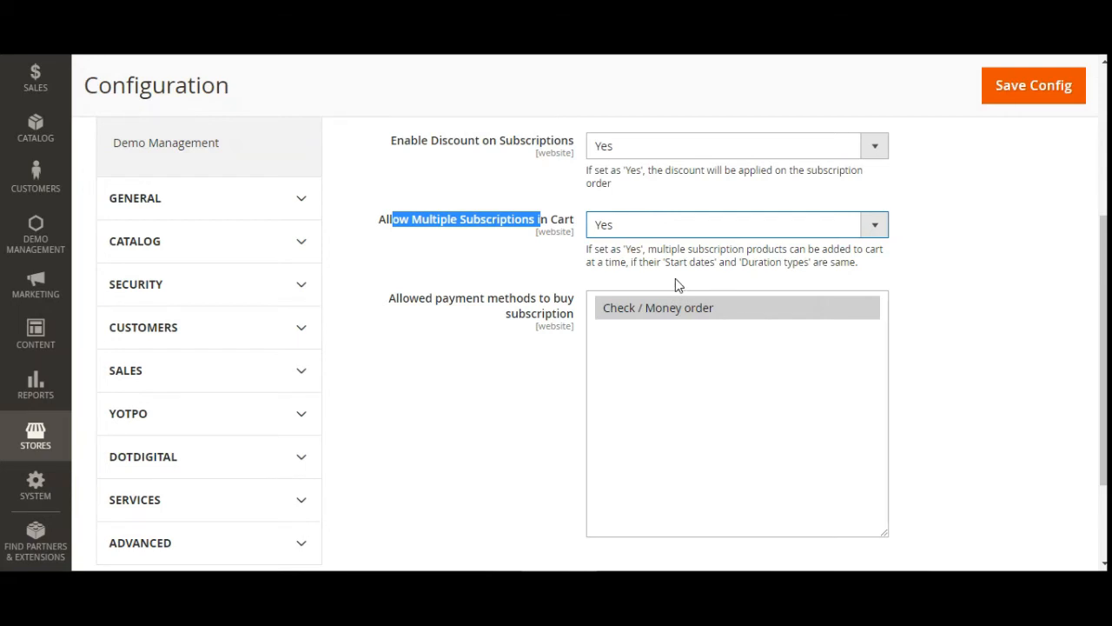
left_click(658, 262)
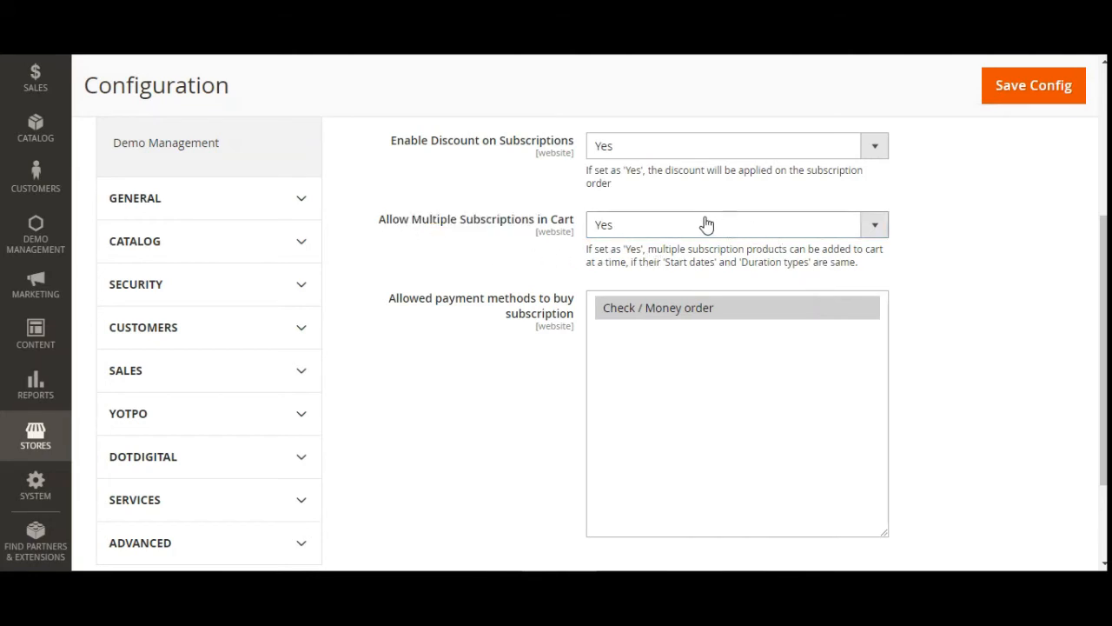
left_click(669, 231)
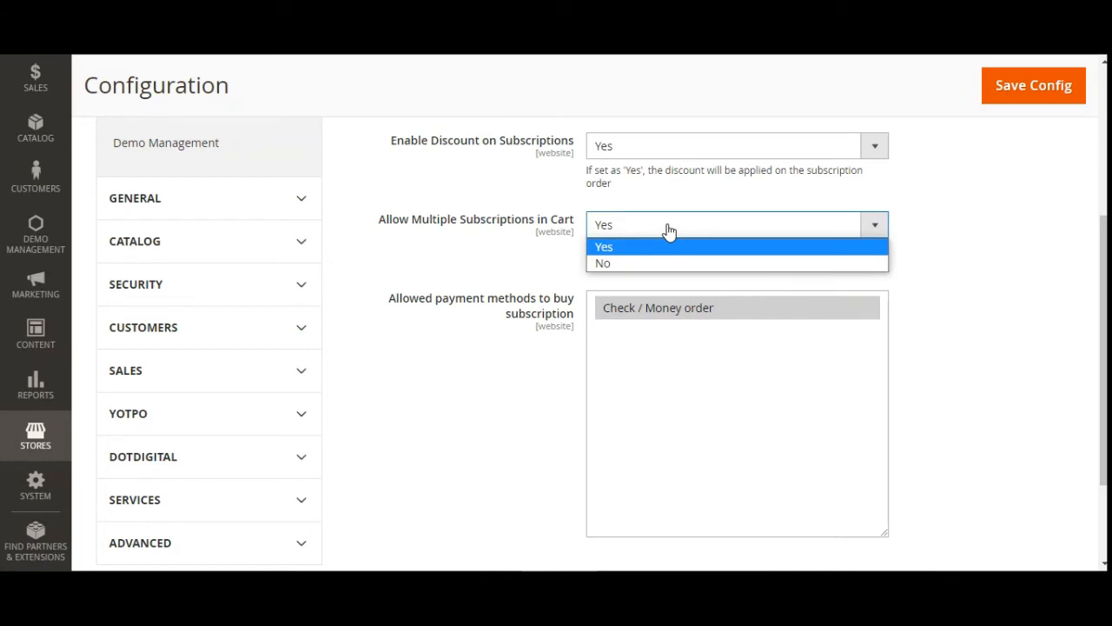
left_click(661, 260)
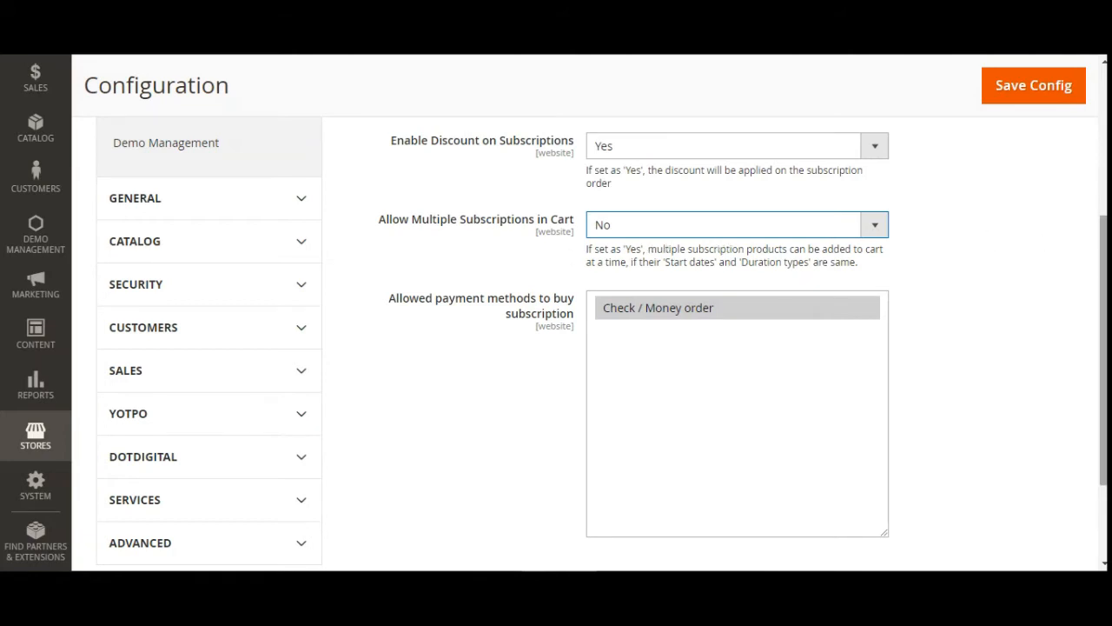
Step: Select Check / Money order as the allowed payment method to buy subscriptions and return to the start of the settings
scroll(1103, 348, "down", 1)
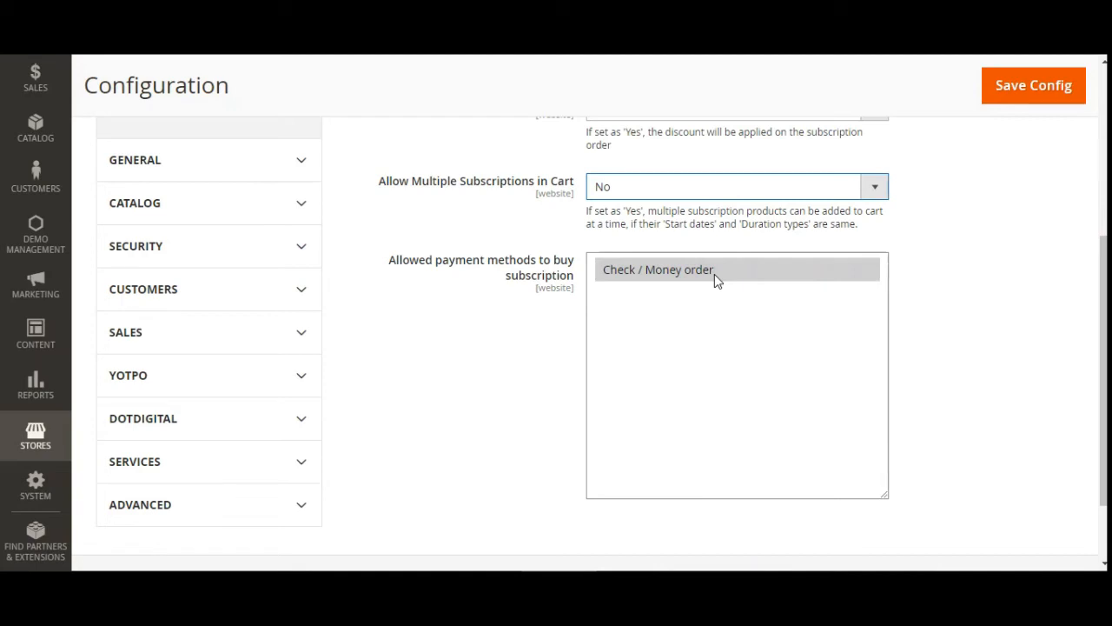
left_click(686, 277)
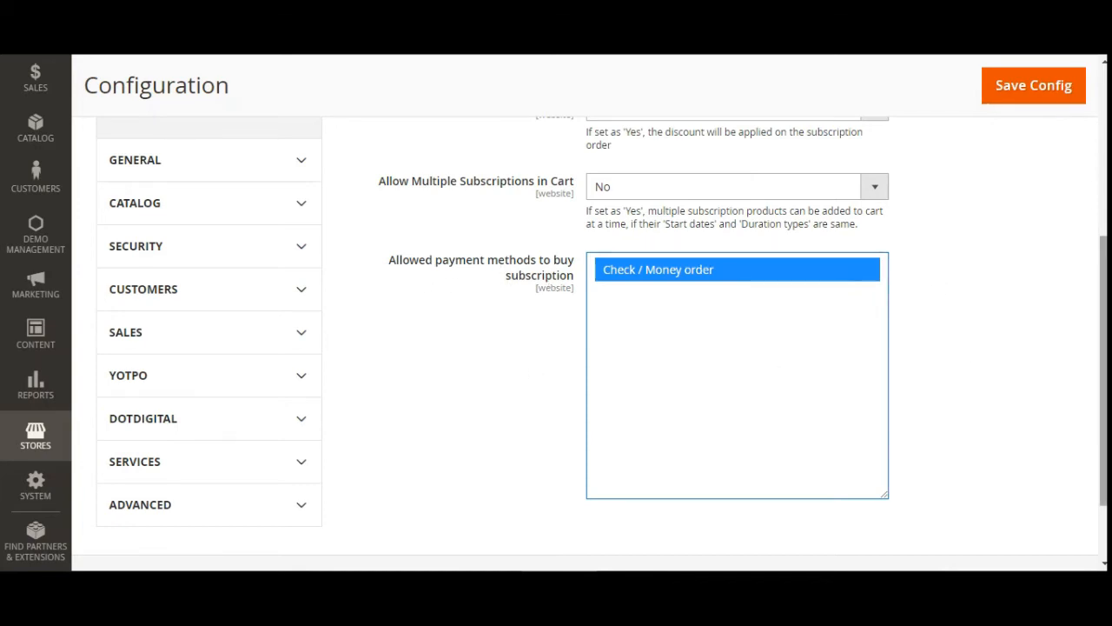
left_click_drag(1103, 374, 1104, 205)
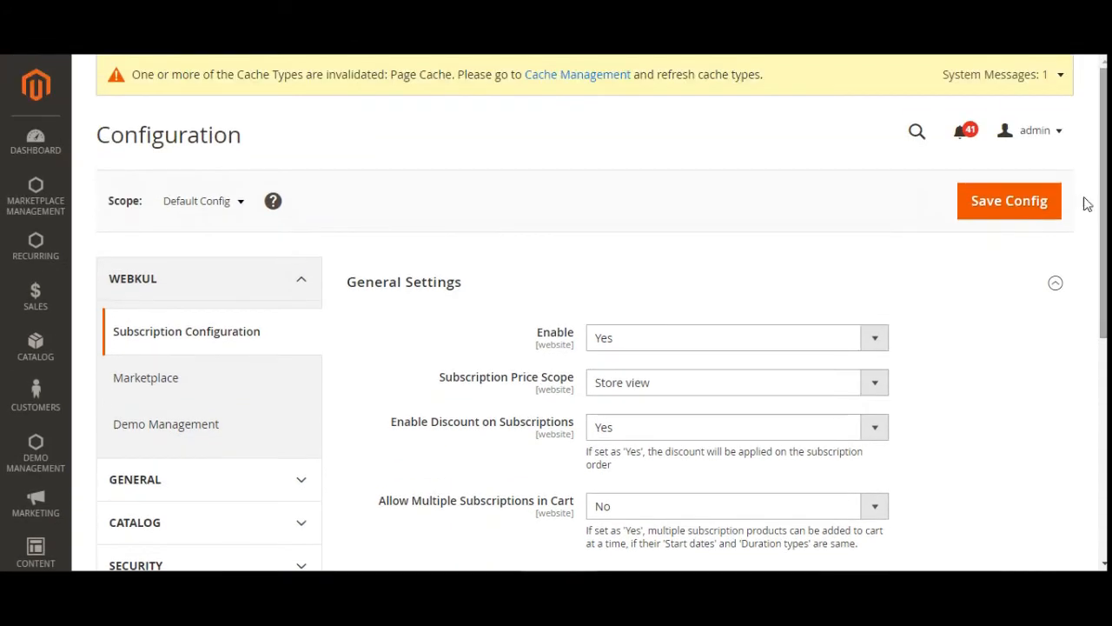
left_click(1002, 207)
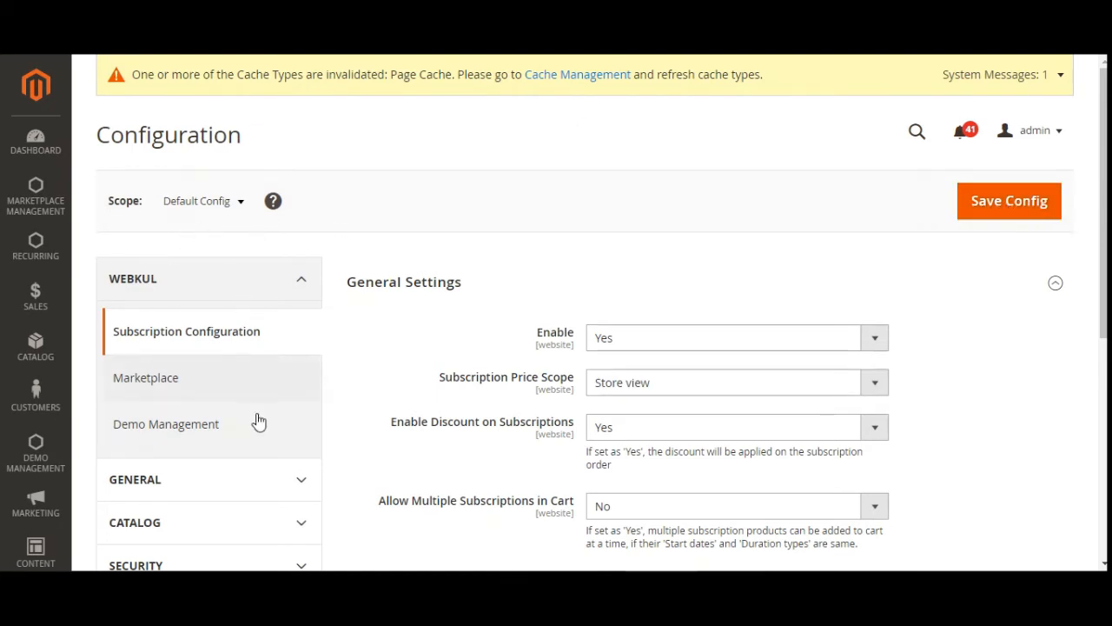
Step: Expand the Sales section of the store configuration and open the Payment Methods settings
scroll(259, 421, "down", 5)
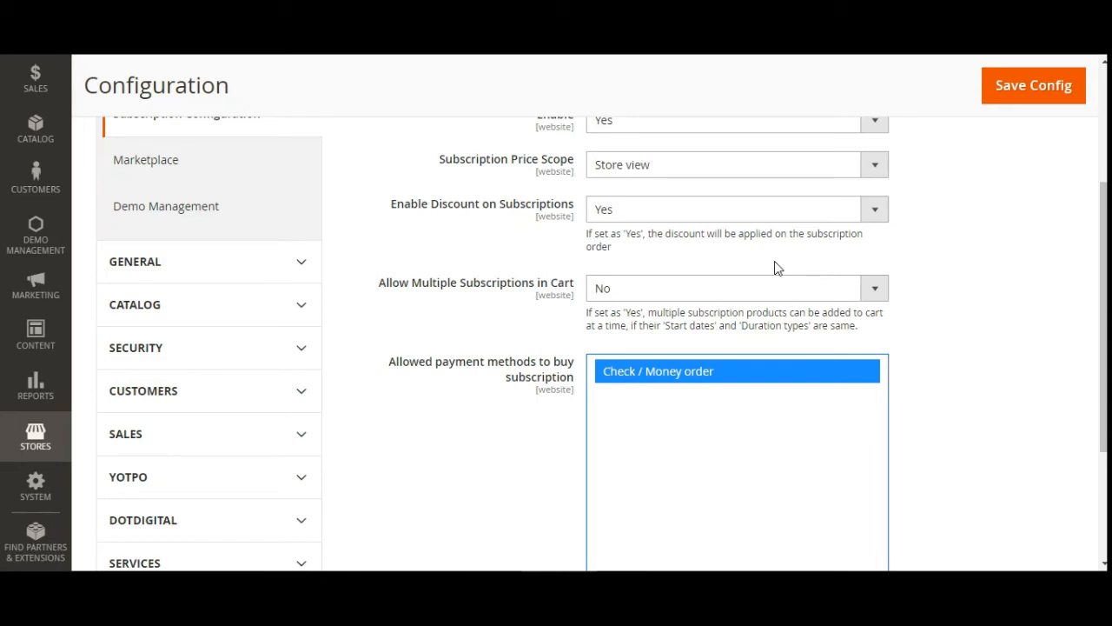
left_click(137, 434)
scroll(173, 447, "down", 5)
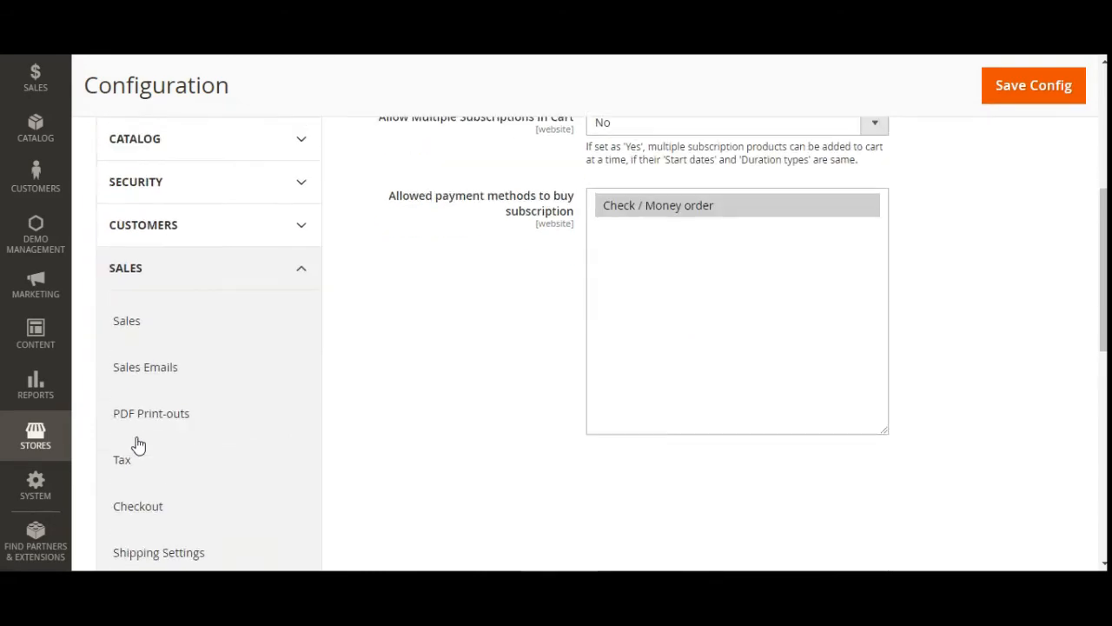
scroll(175, 524, "down", 1)
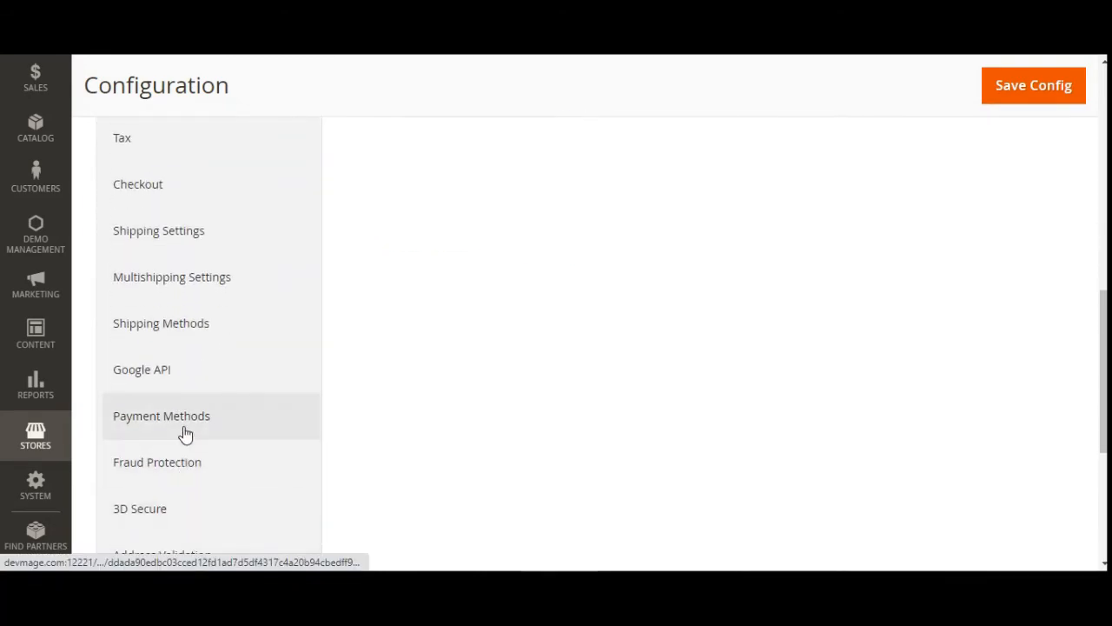
left_click(181, 435)
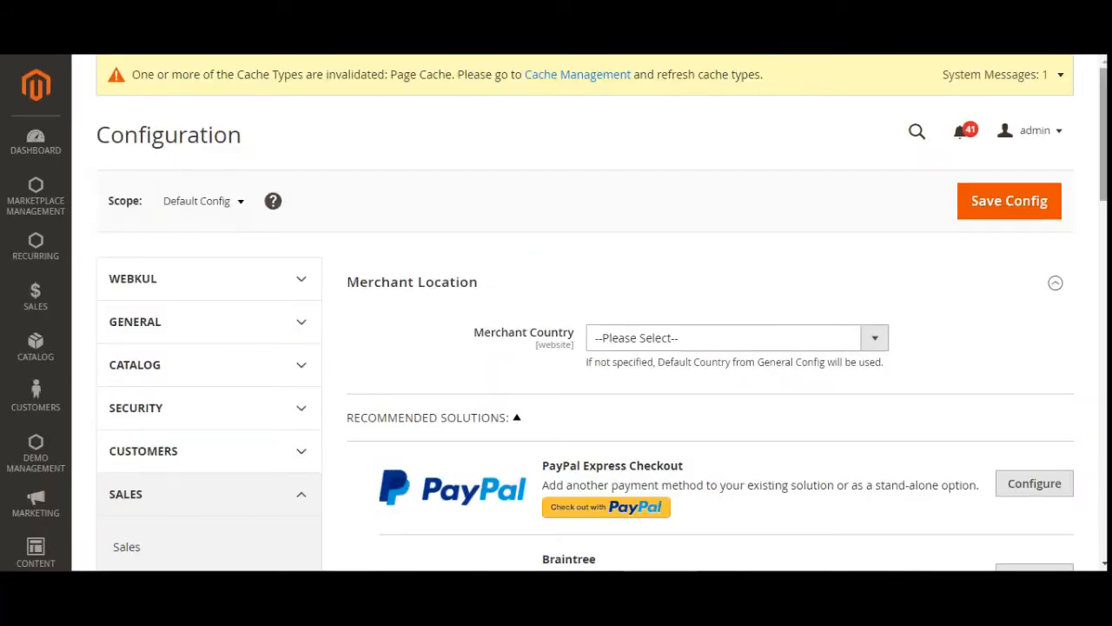
Step: Enable the Webkul Recurring PayPal Express Checkout Payment Method by setting Enable this Solution to Yes
scroll(615, 115, "down", 12)
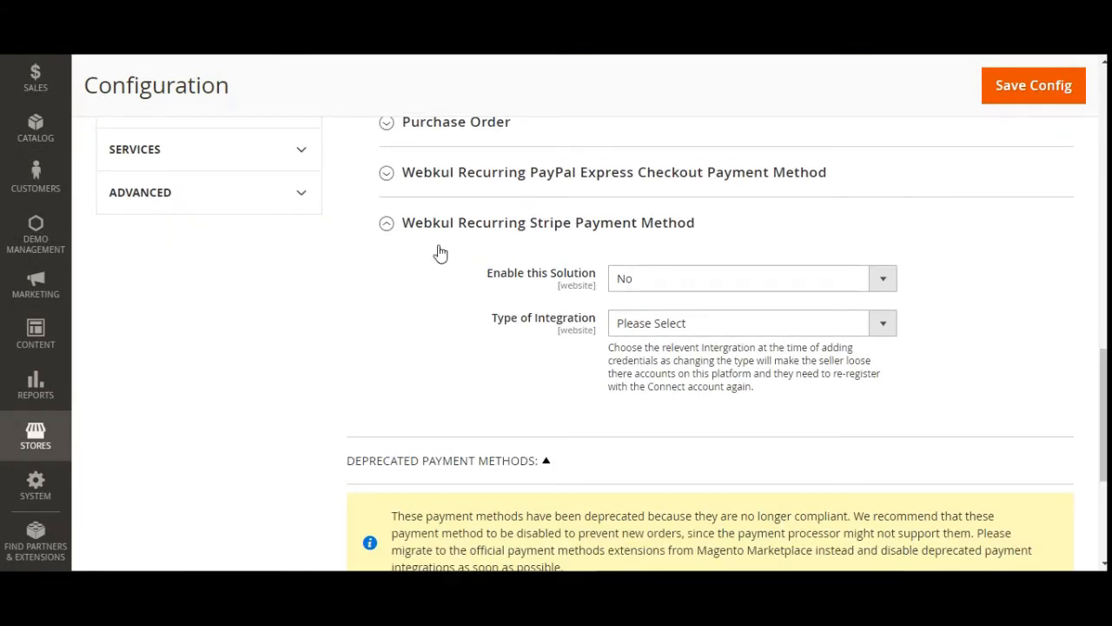
scroll(490, 164, "down", 1)
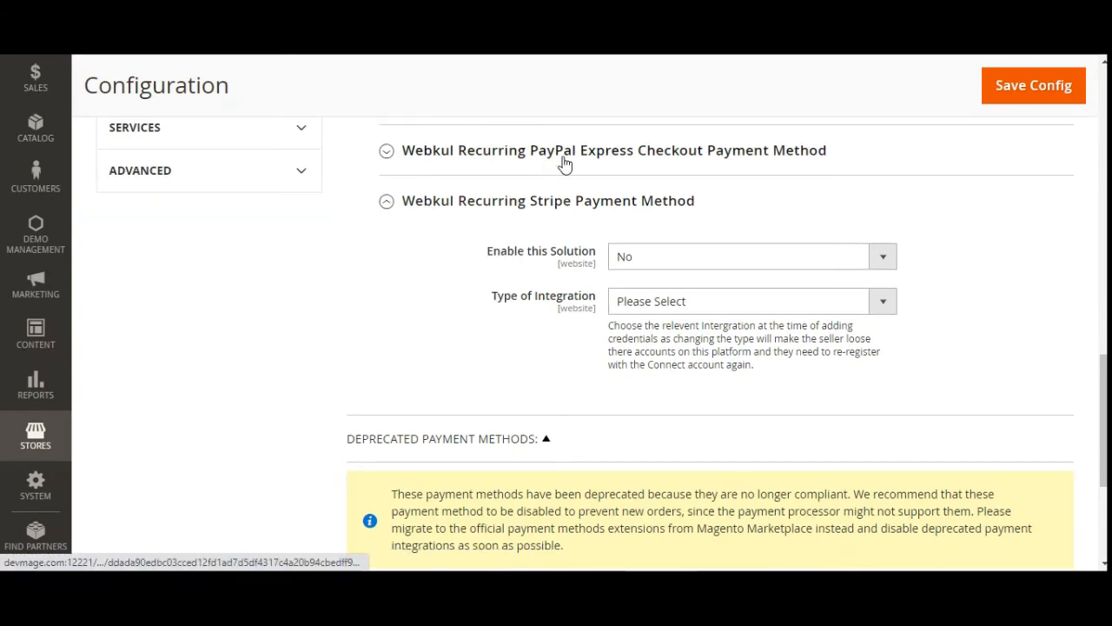
left_click(821, 154)
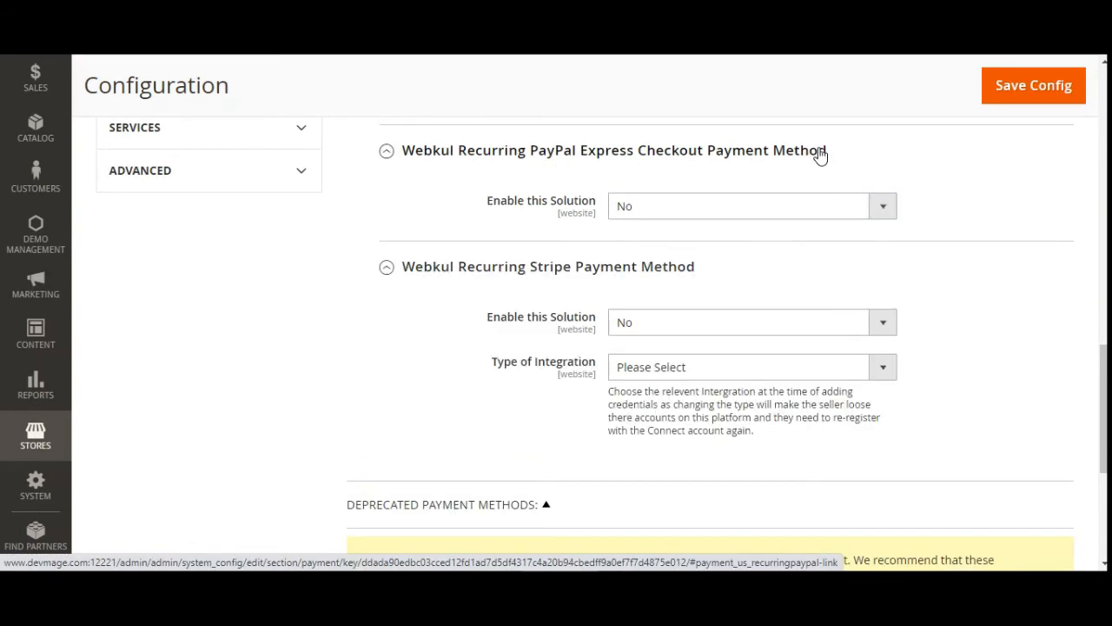
left_click(708, 209)
left_click(687, 229)
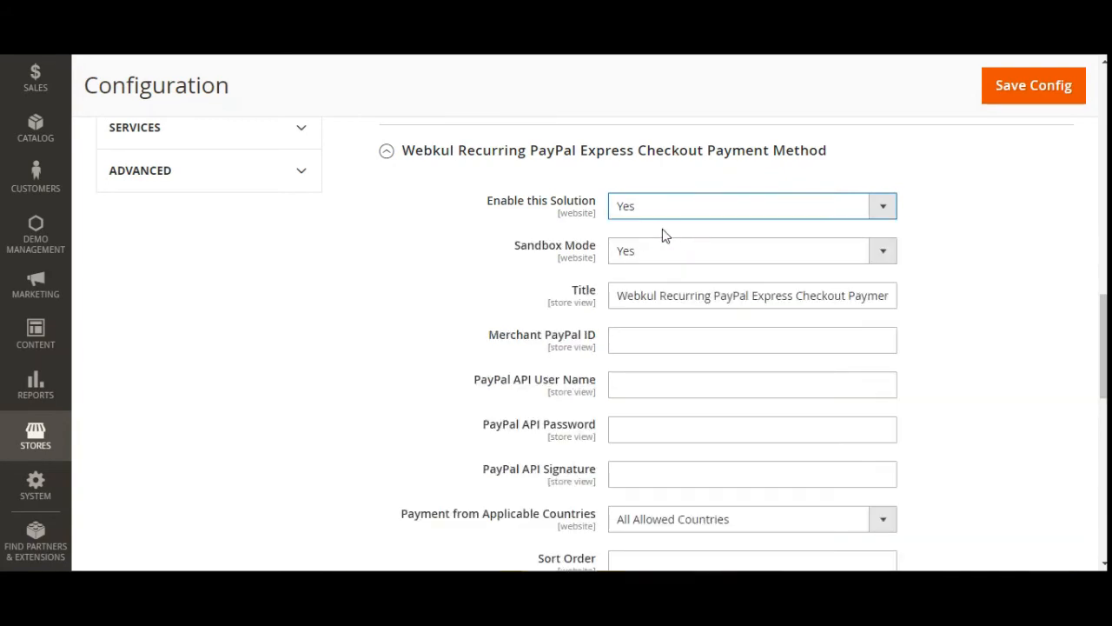
Step: Switch the recurring PayPal method's Sandbox Mode to No and return it to Yes
mouse_move(1104, 361)
left_mouse_down()
mouse_move(1104, 391)
mouse_move(1104, 365)
left_mouse_up()
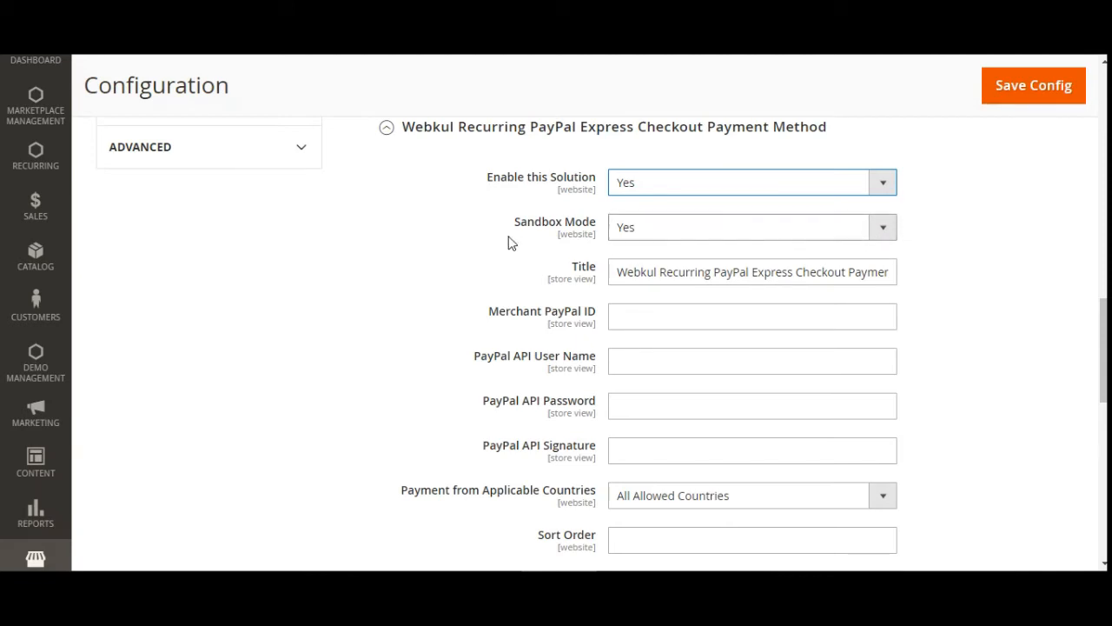
left_click(634, 237)
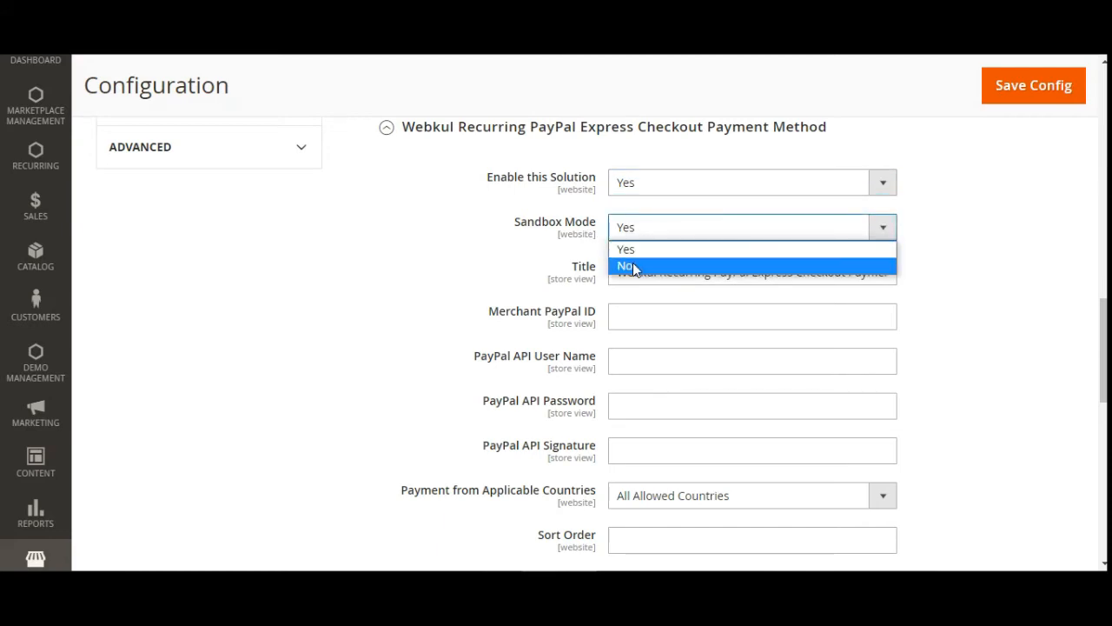
left_click(633, 264)
left_click(633, 233)
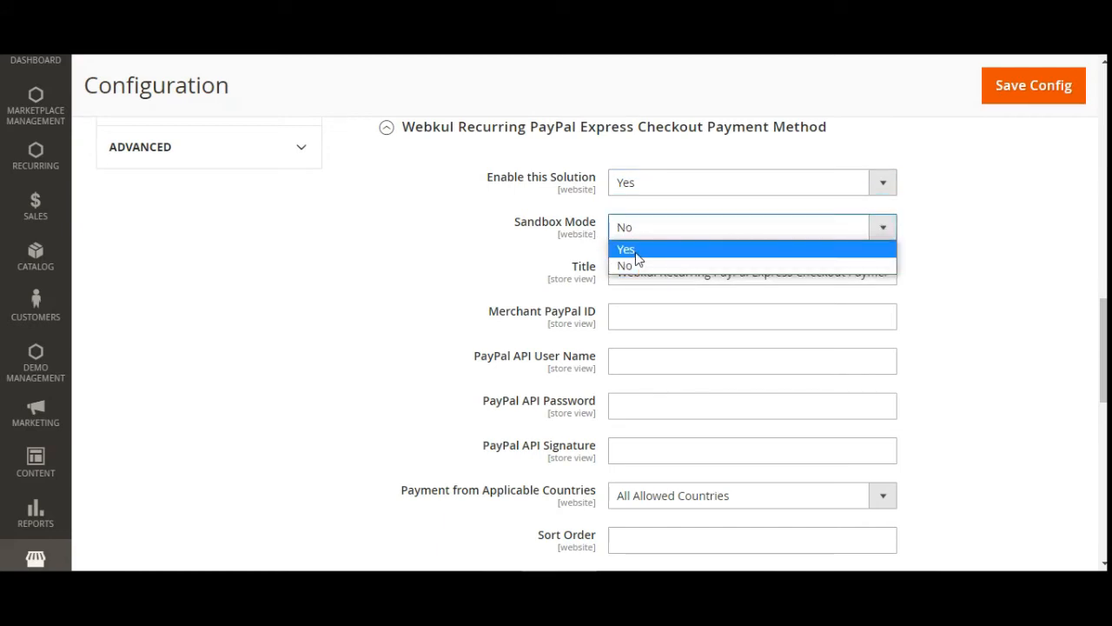
left_click(627, 249)
Step: Examine the recurring PayPal method's Title, Merchant PayPal ID, and PayPal API User Name, Password and Signature fields
scroll(1104, 374, "down", 1)
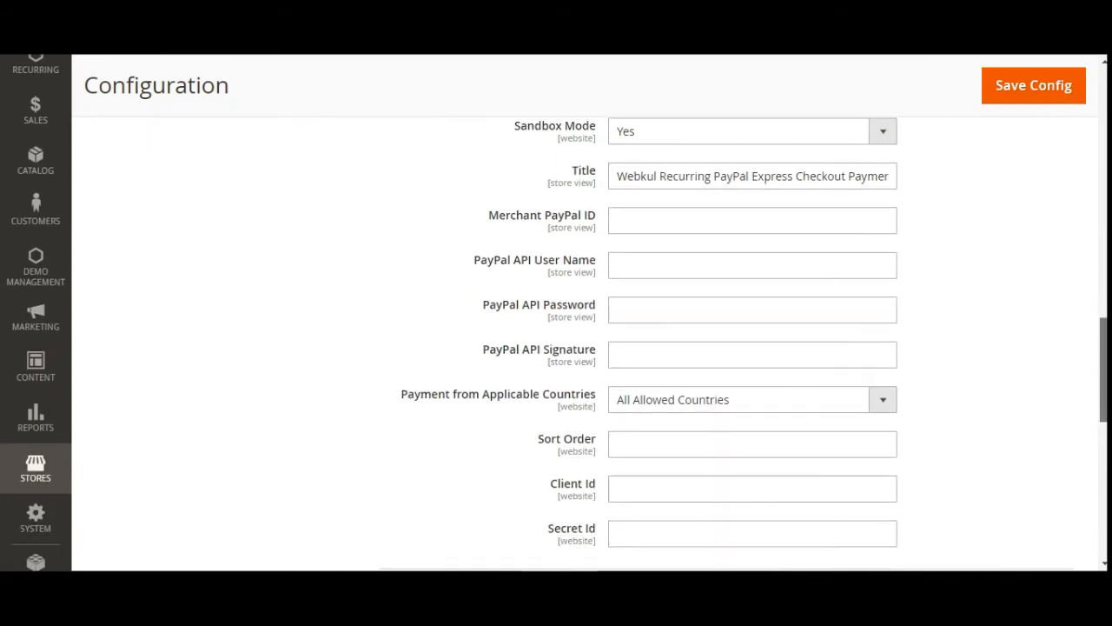
left_click_drag(617, 177, 904, 181)
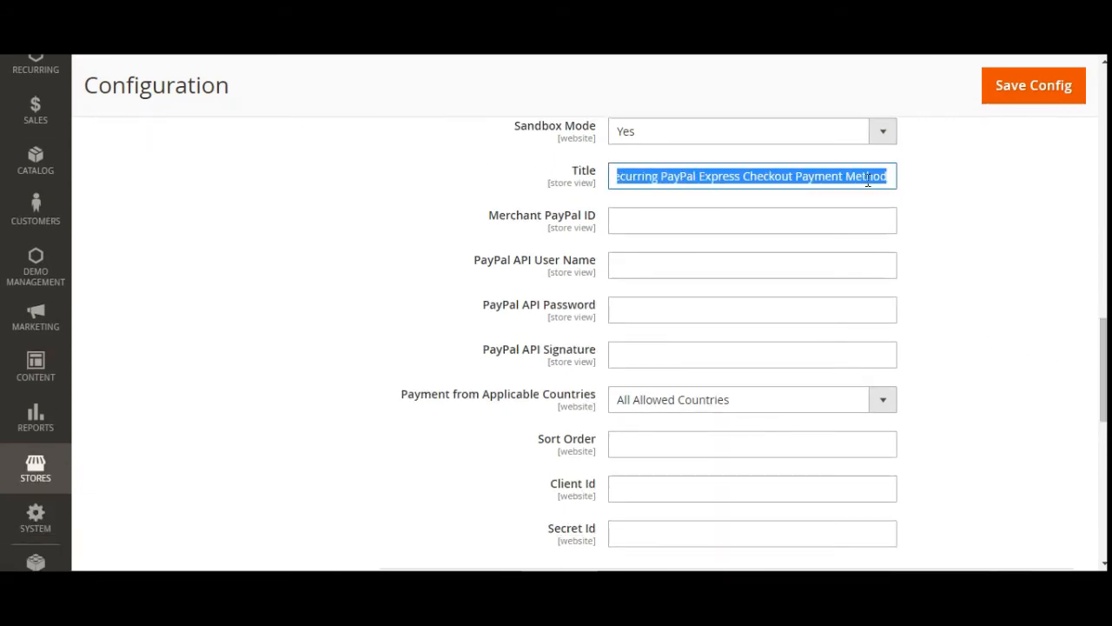
left_click(919, 184)
left_click_drag(643, 176, 904, 179)
left_click(962, 189)
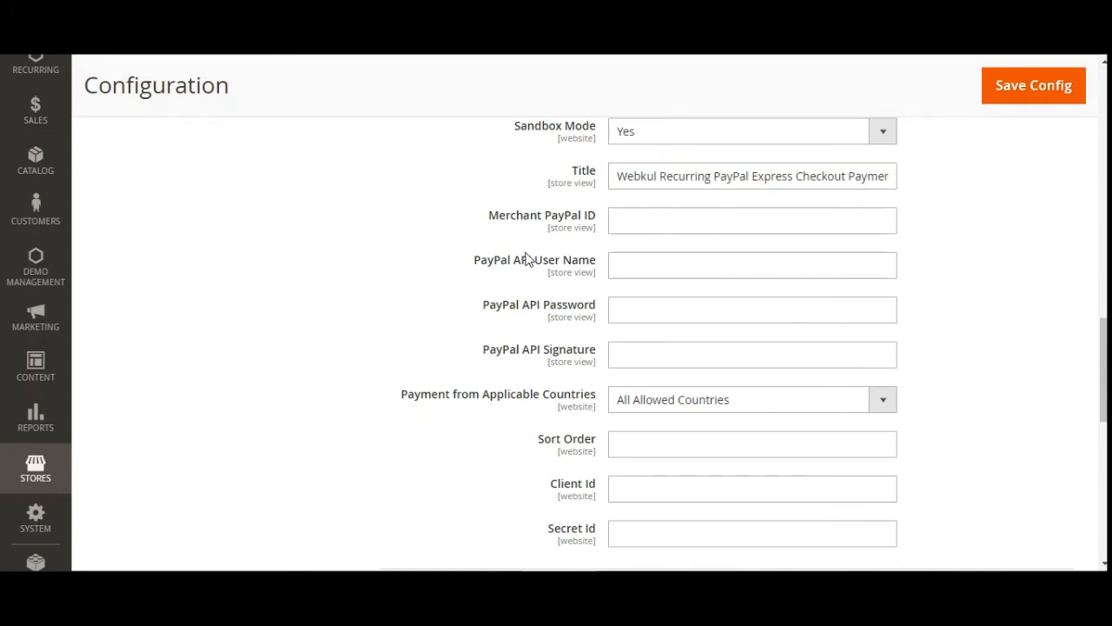
left_click_drag(499, 216, 580, 218)
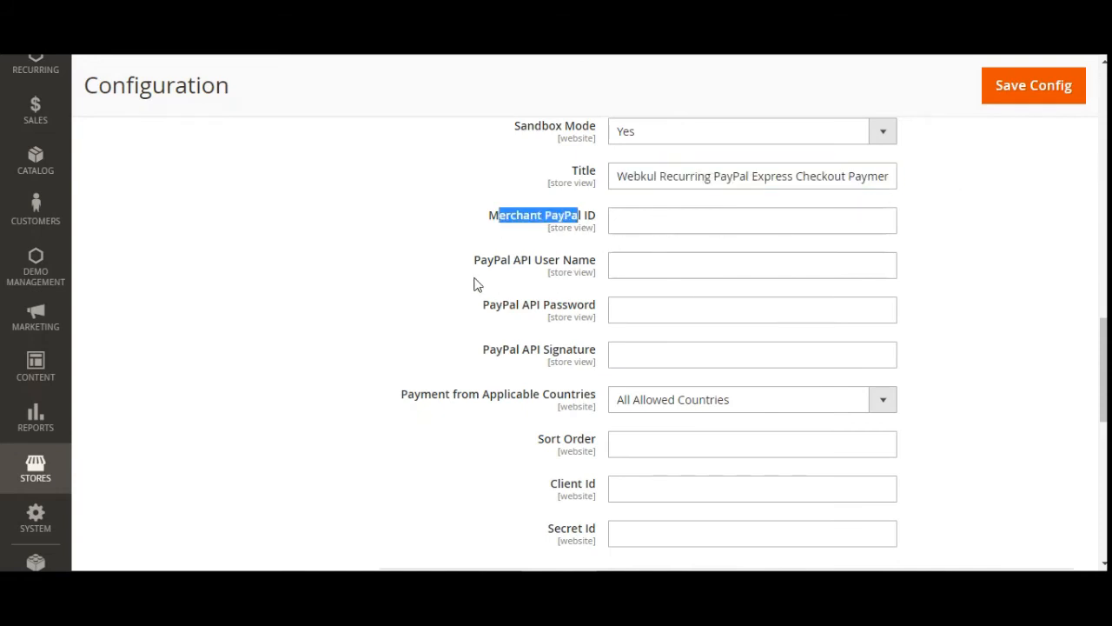
left_click_drag(482, 262, 582, 261)
left_click(591, 262)
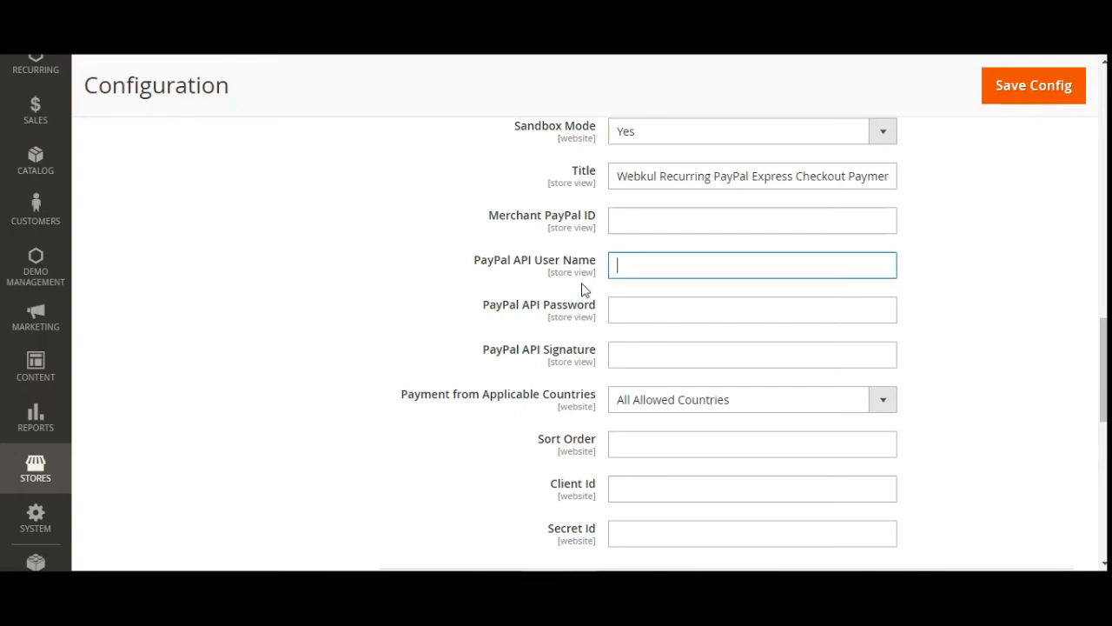
left_click_drag(491, 308, 591, 321)
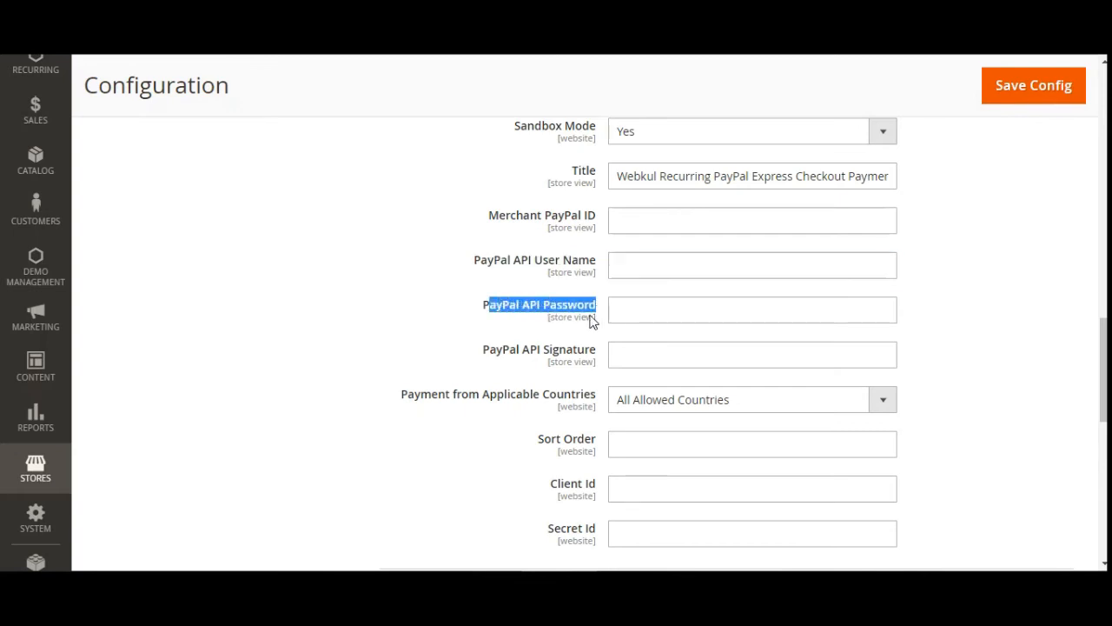
left_click_drag(498, 353, 596, 357)
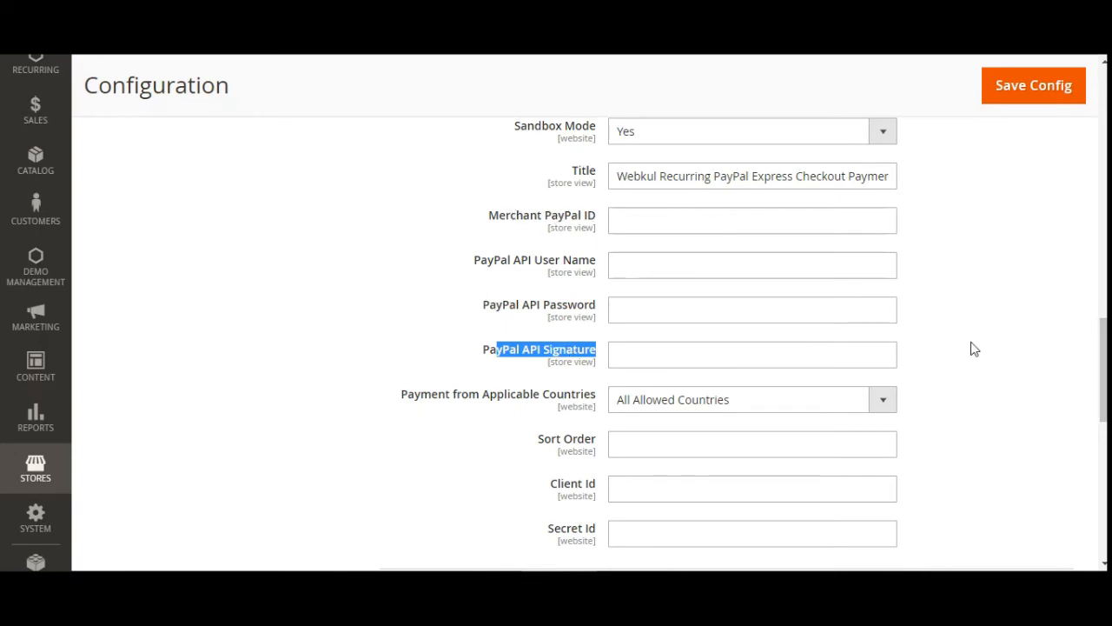
Step: Review the rest of the recurring PayPal settings, including applicable countries, Sort Order, Client Id and Secret Id
scroll(660, 452, "down", 3)
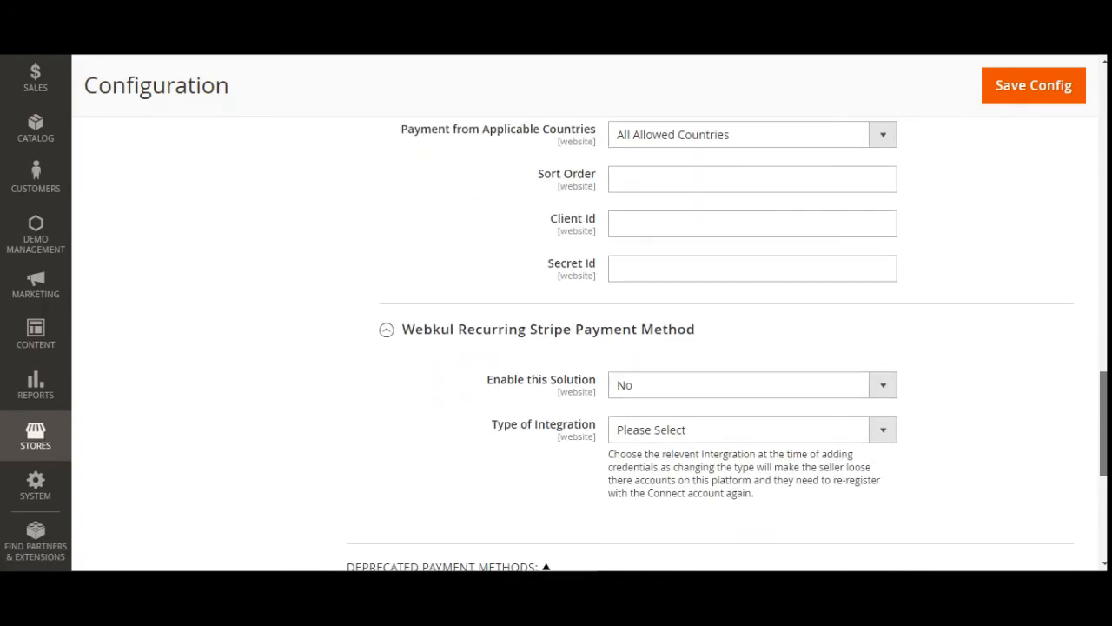
scroll(696, 434, "up", 2)
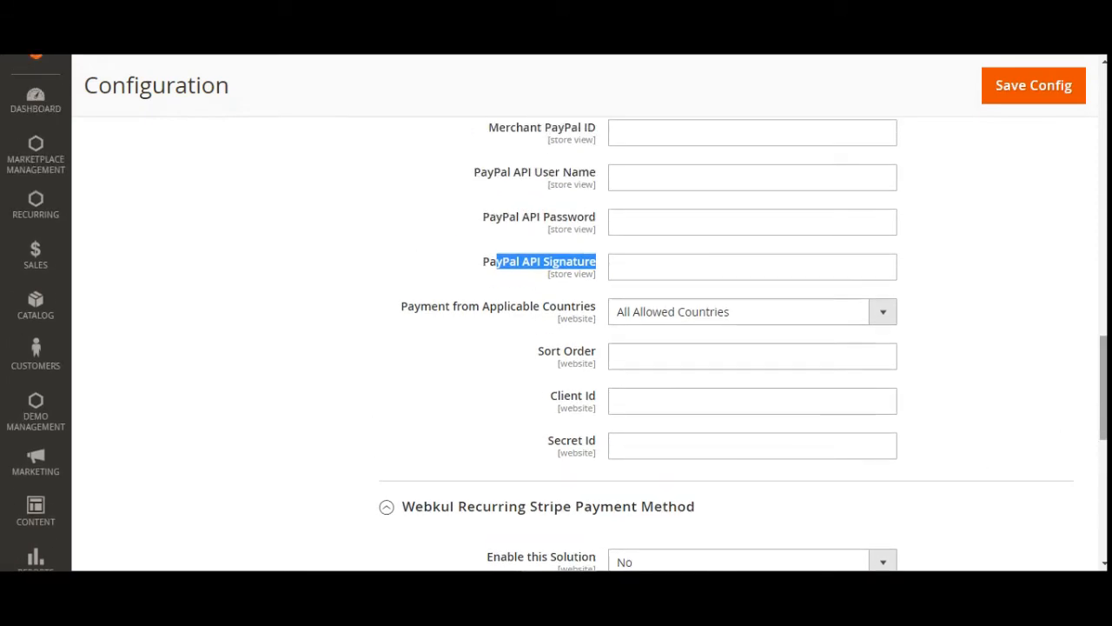
left_click_drag(1102, 410, 1102, 356)
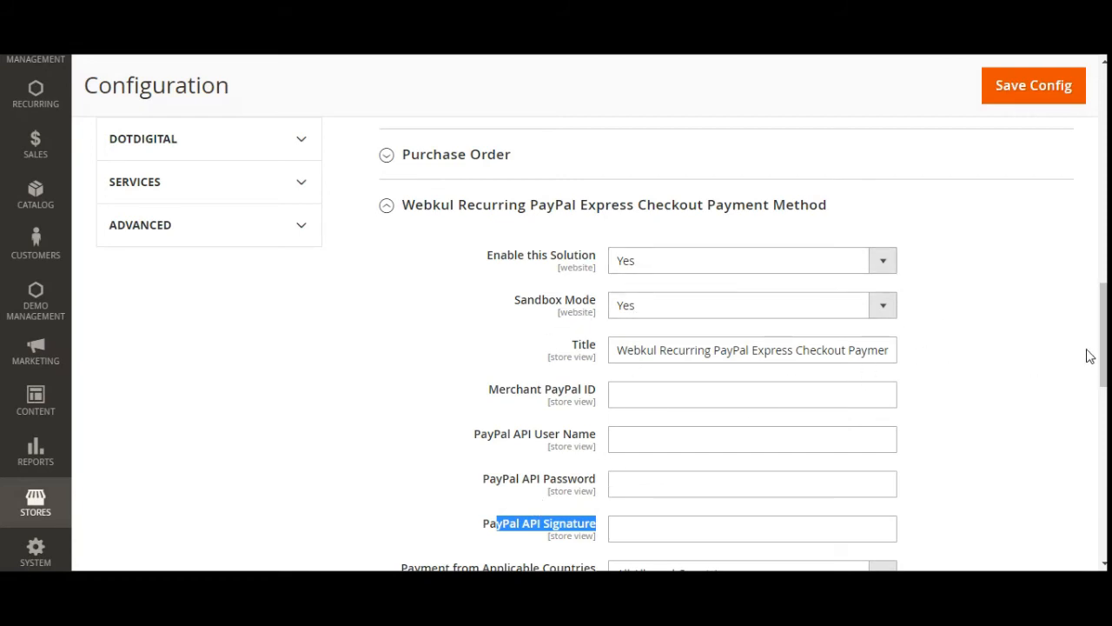
scroll(1085, 356, "down", 2)
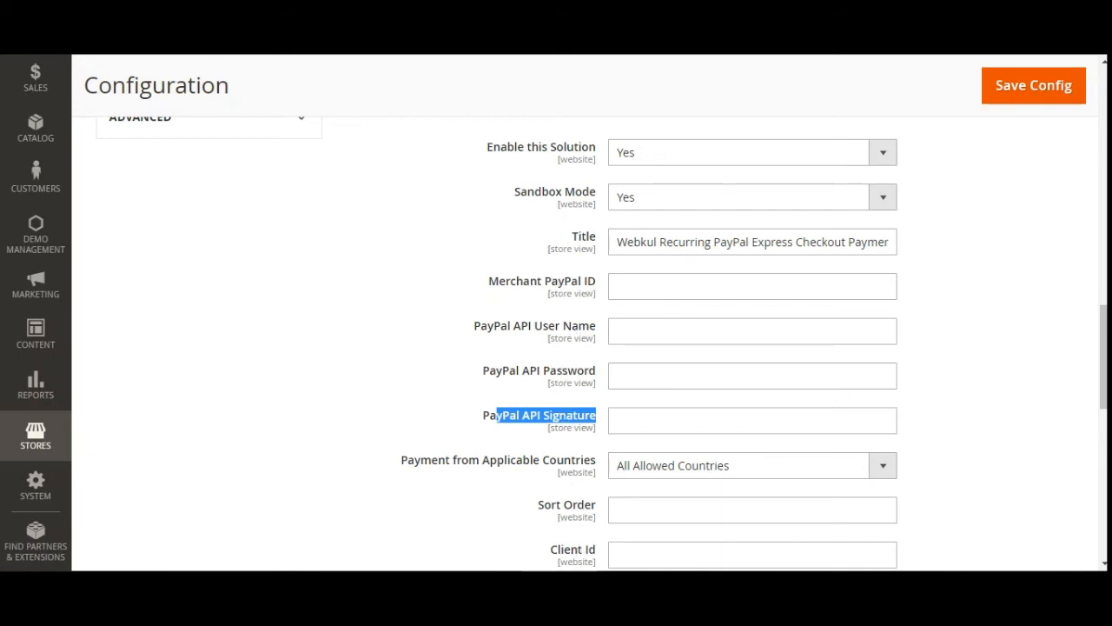
mouse_move(1104, 357)
left_mouse_down()
mouse_move(1103, 380)
mouse_move(1103, 367)
left_mouse_up()
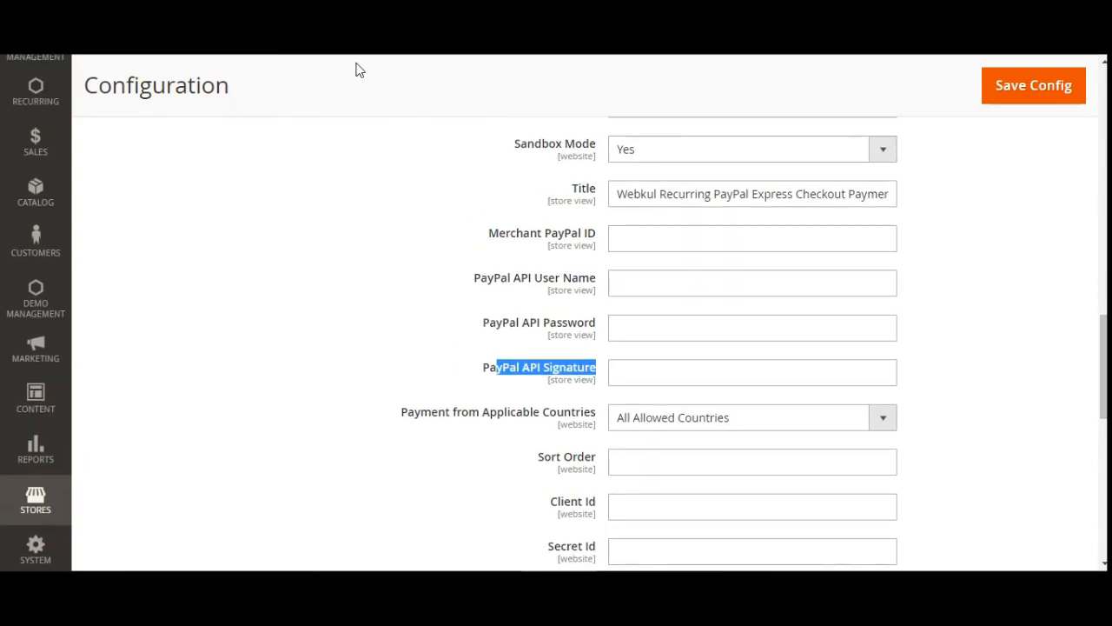
Step: Switch to the Webkul blog user guide and look through its table of contents for the payment credential topics
left_click(367, 15)
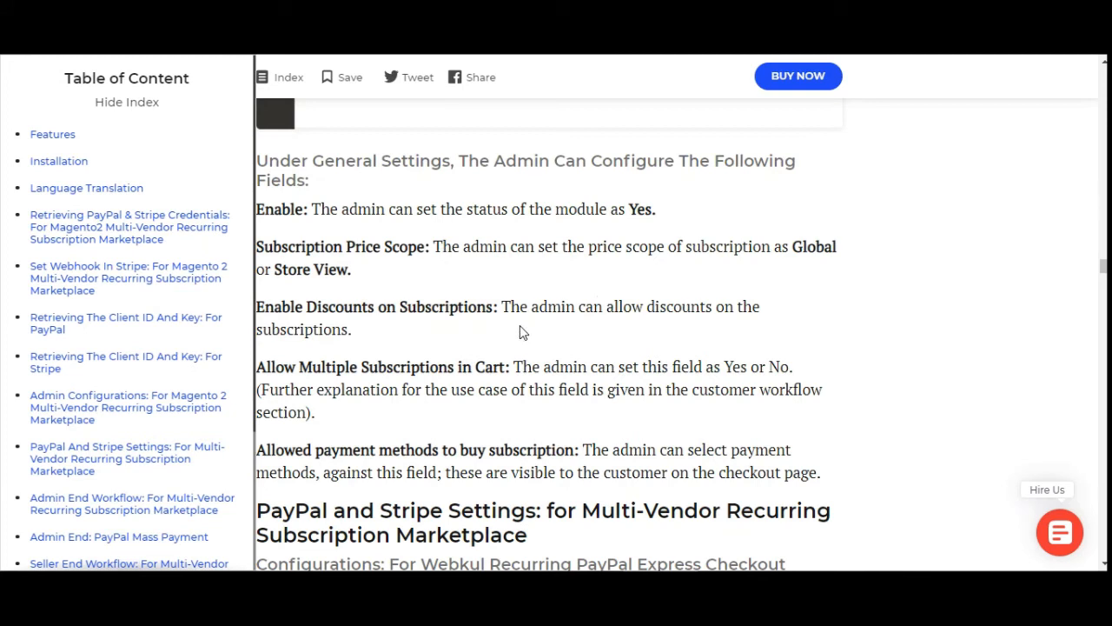
left_click(289, 78)
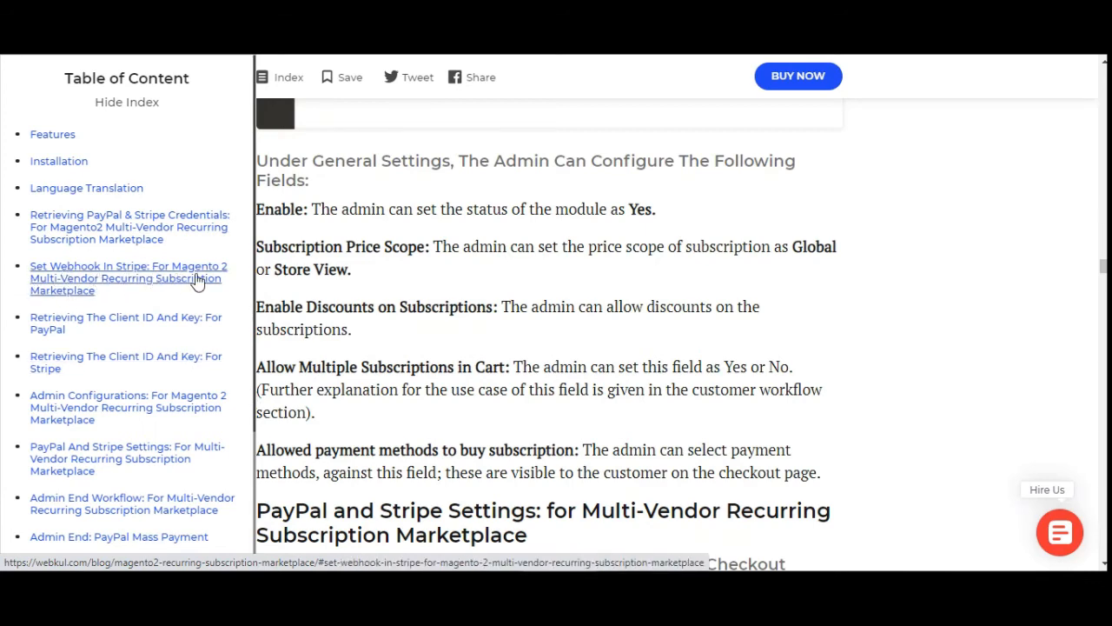
scroll(118, 313, "down", 2)
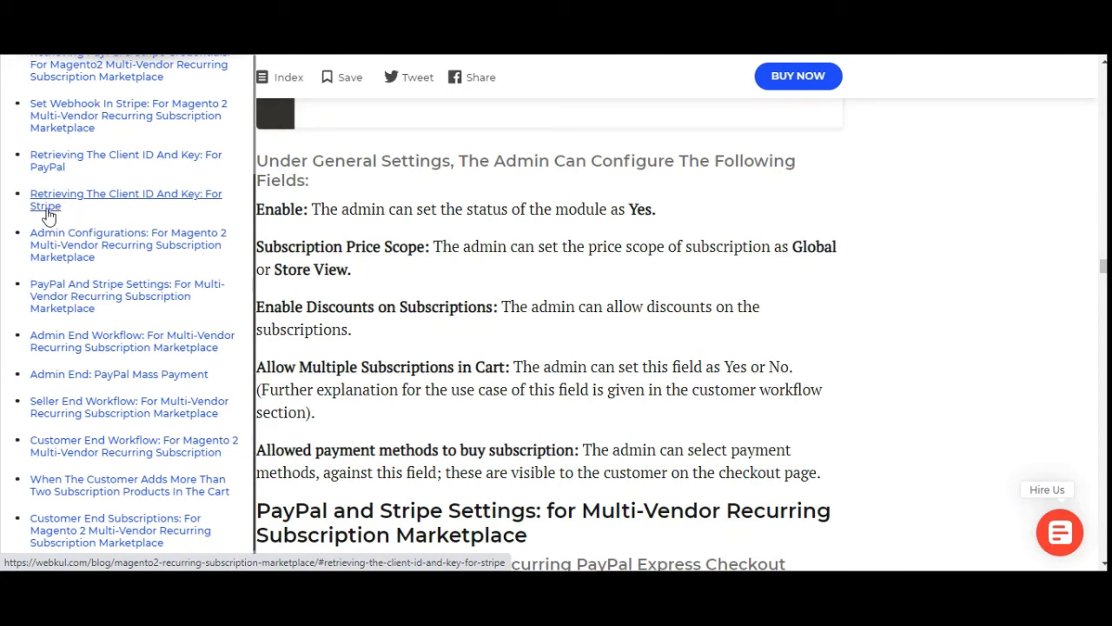
scroll(80, 209, "up", 1)
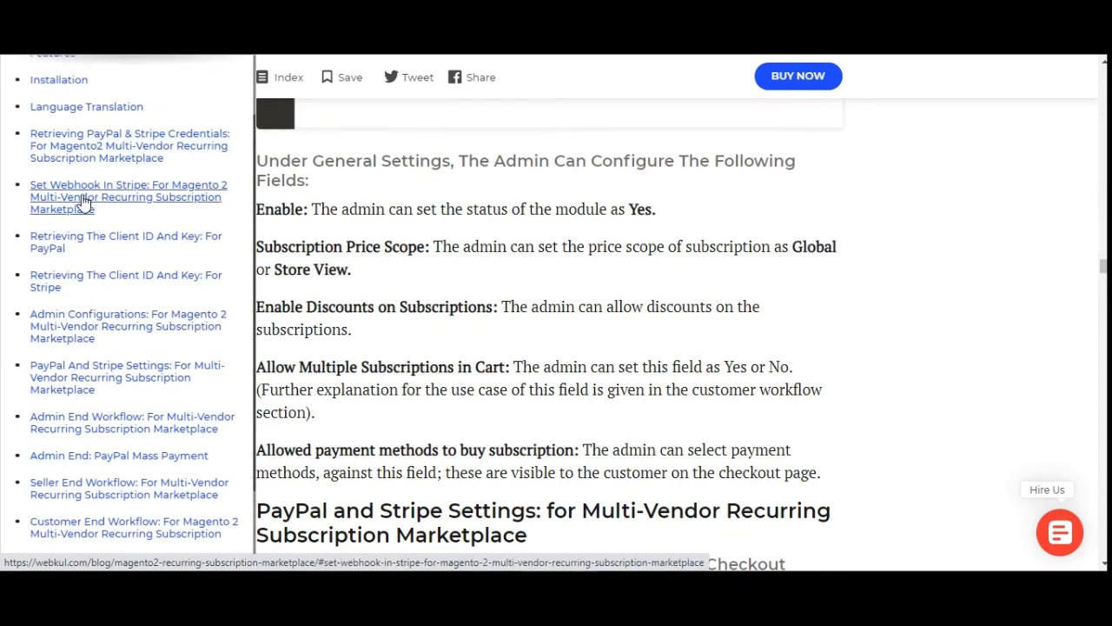
scroll(74, 278, "up", 1)
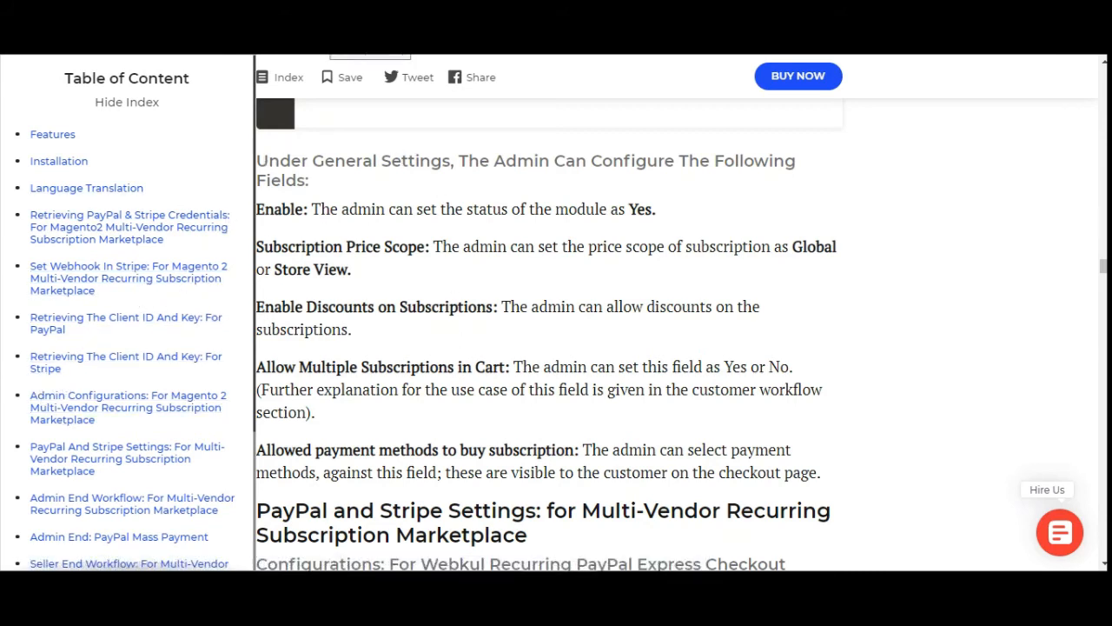
Step: Go to the guide's Retrieving PayPal & Stripe Credentials section and examine the steps for PayPal
left_click(98, 228)
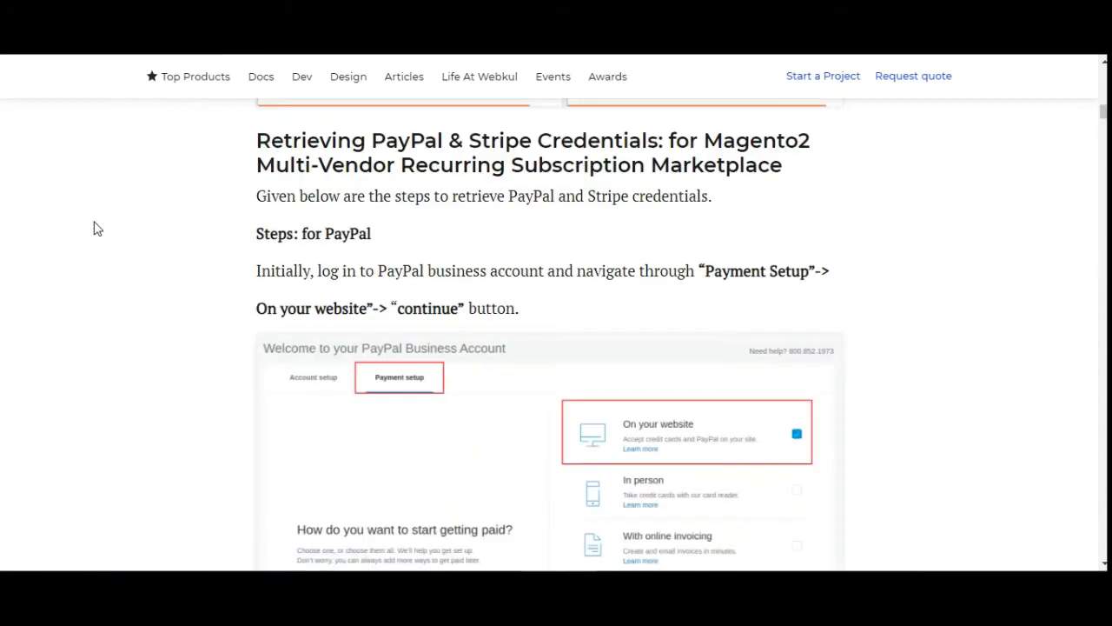
scroll(455, 325, "down", 7)
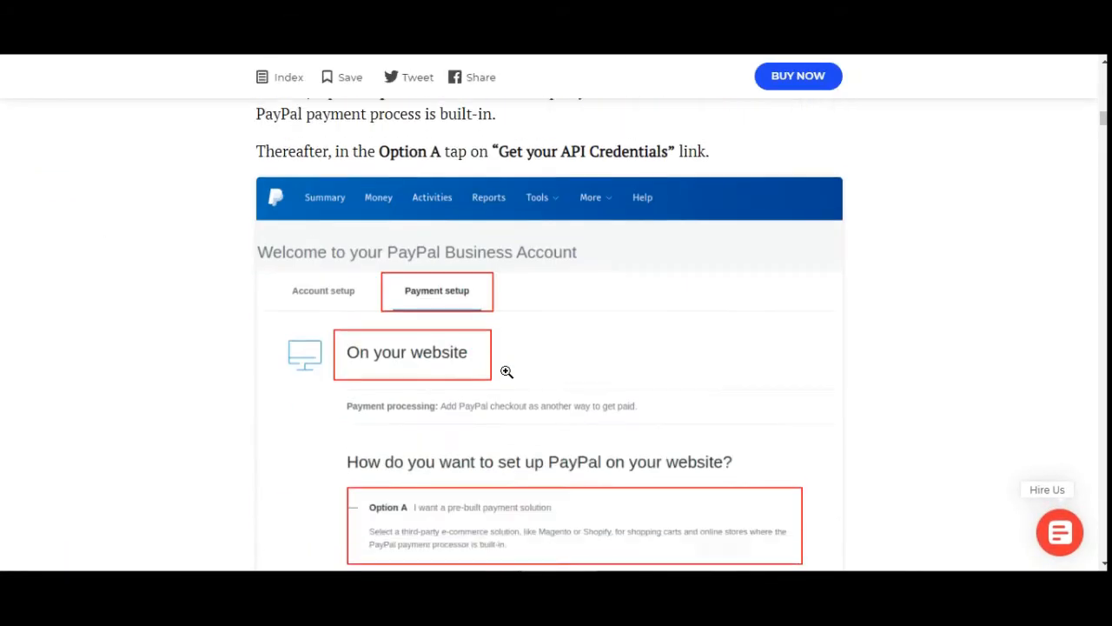
scroll(507, 370, "up", 4)
scroll(253, 145, "up", 2)
scroll(253, 144, "down", 2)
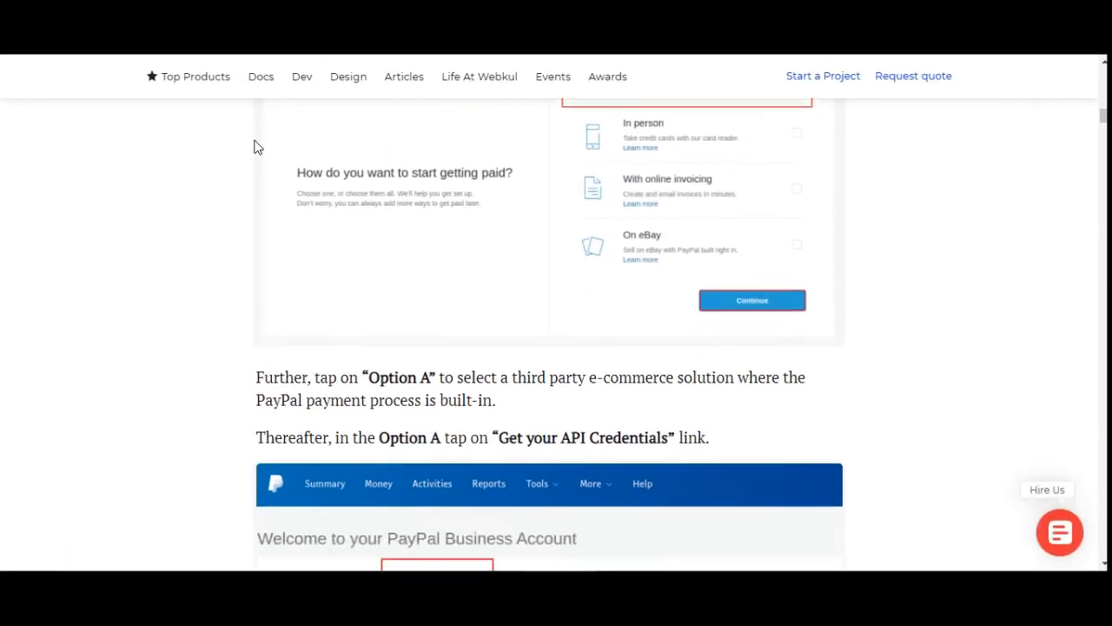
scroll(253, 144, "up", 2)
scroll(253, 144, "down", 2)
Step: Go to the guide's Set Webhook in Stripe section and look over its instructions
left_click(265, 80)
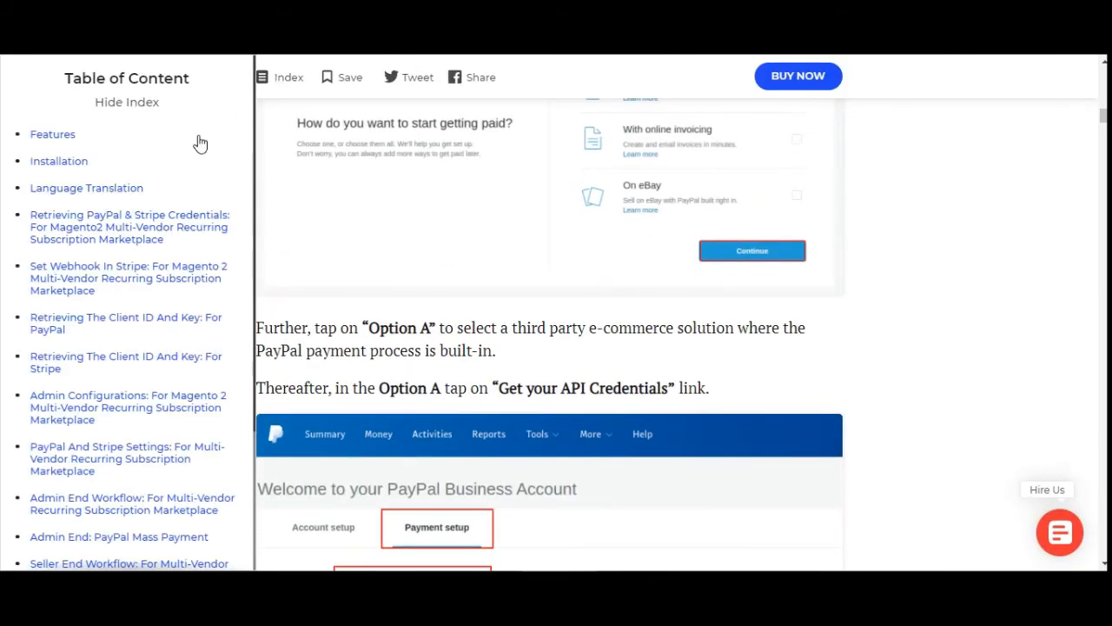
left_click(94, 279)
scroll(546, 333, "down", 8)
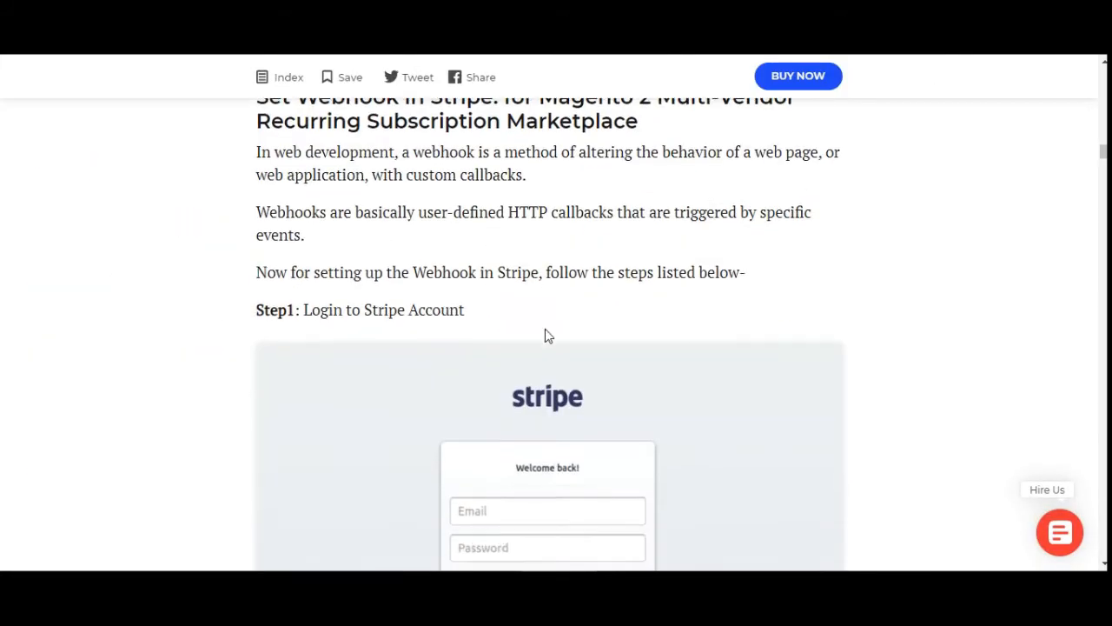
scroll(547, 341, "up", 8)
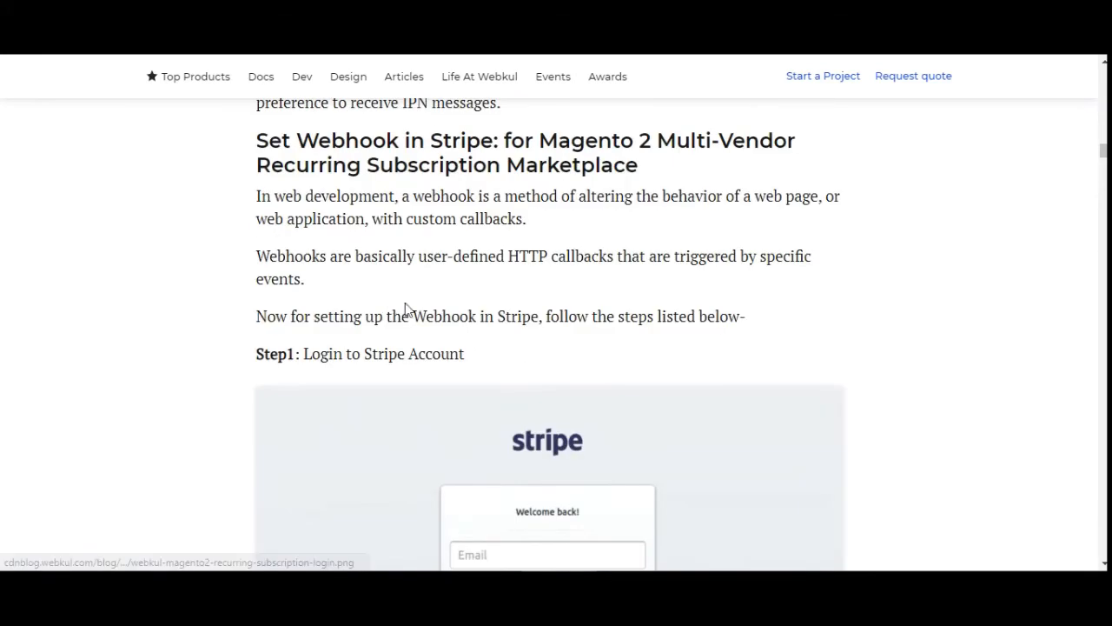
scroll(348, 281, "up", 1)
scroll(321, 252, "down", 1)
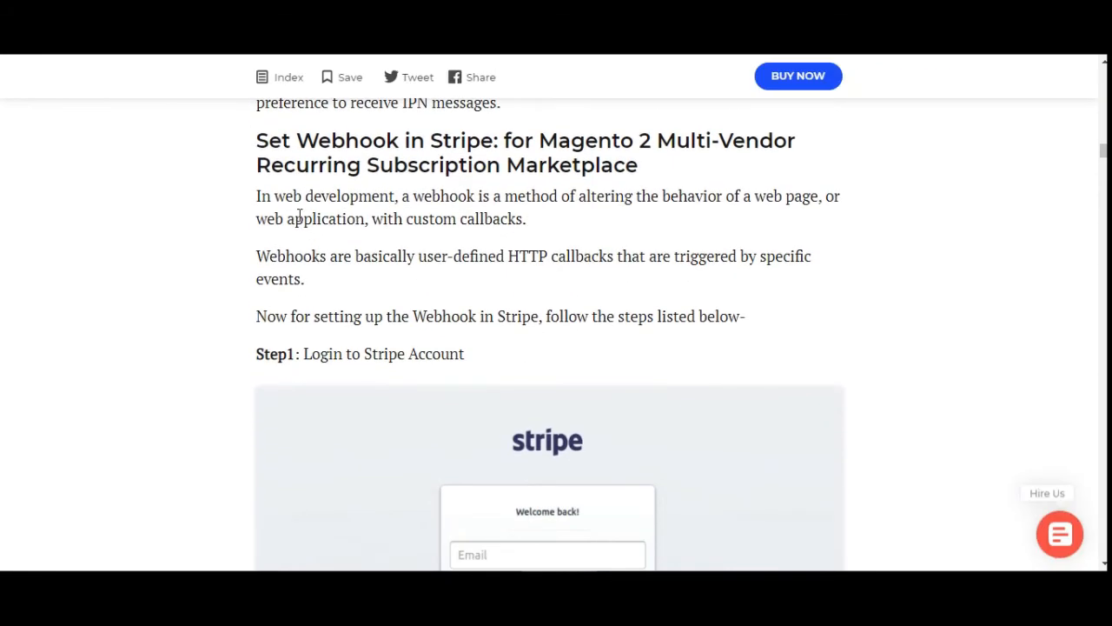
Step: Go to the guide's Retrieving the Client ID and Key: for PayPal section and examine the partner onboarding instructions
left_click(262, 82)
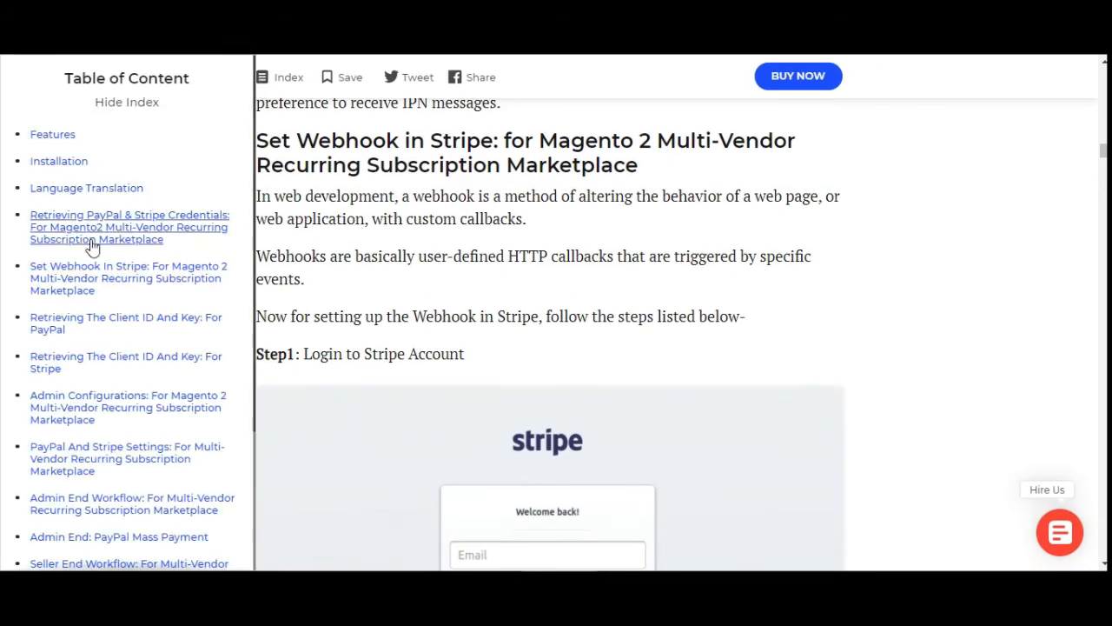
left_click(92, 319)
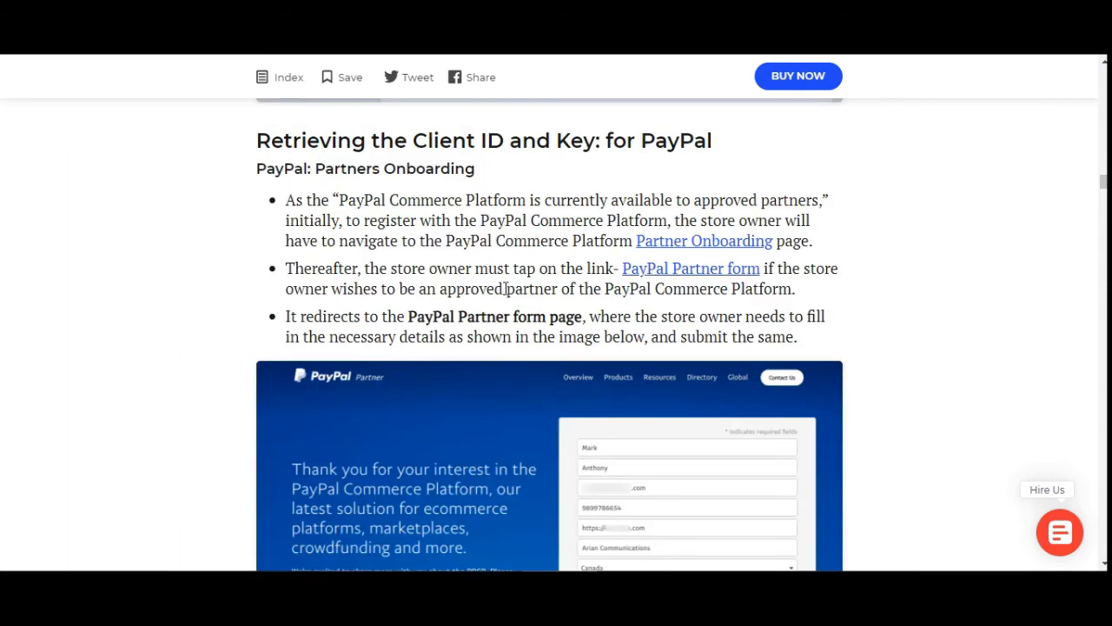
scroll(506, 288, "down", 6)
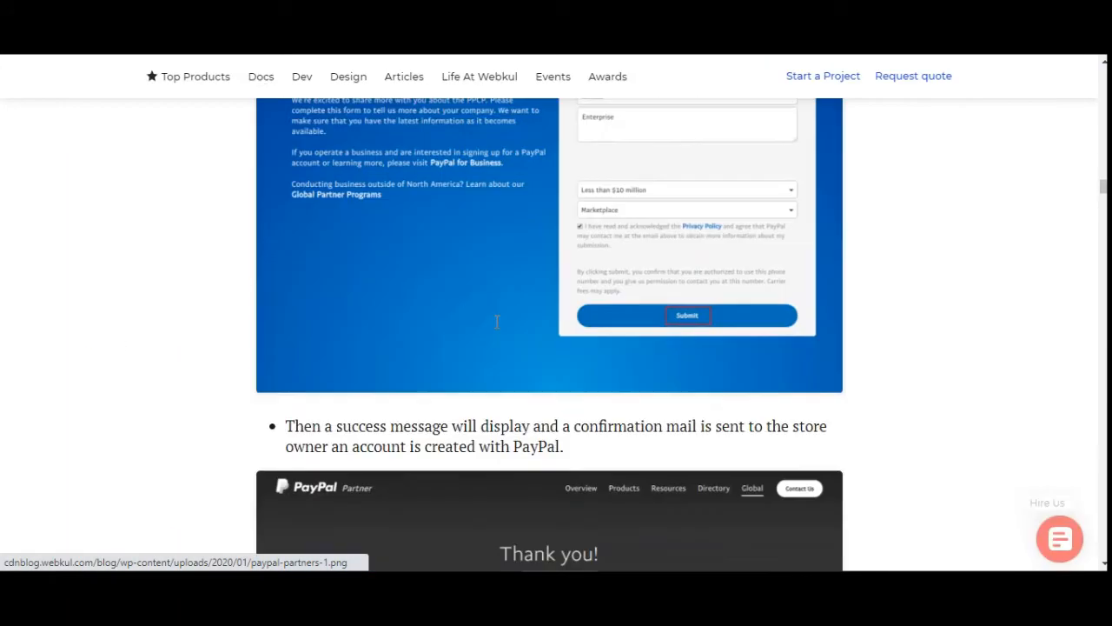
scroll(496, 322, "down", 10)
scroll(492, 322, "up", 15)
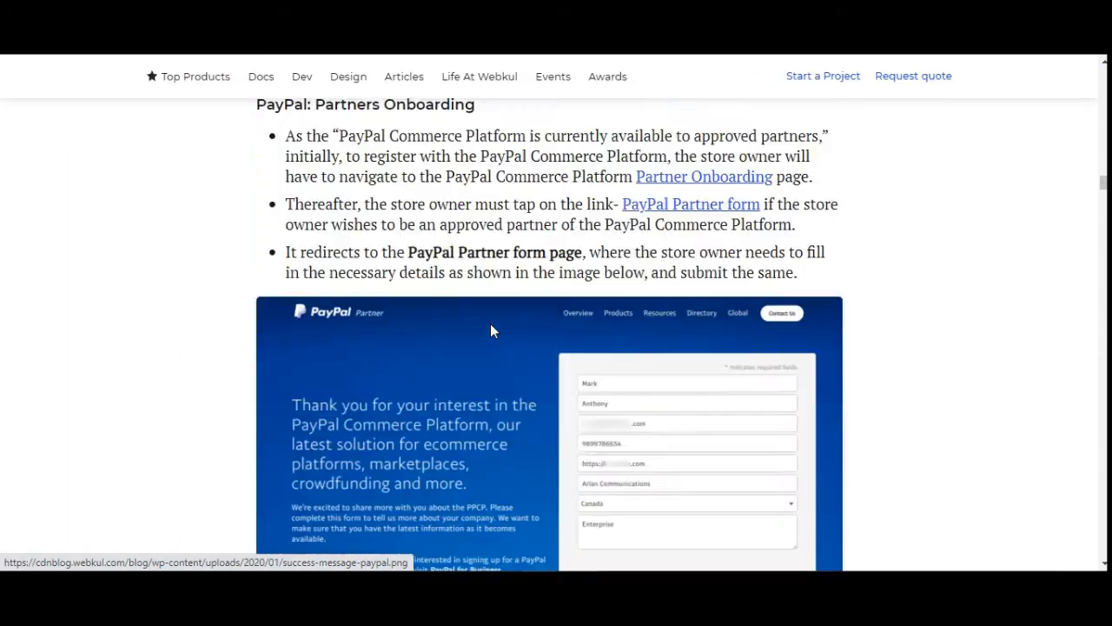
Step: Go to the guide's Retrieving the Client ID and Key: for Stripe section and look over its instructions
scroll(490, 325, "up", 5)
scroll(490, 325, "down", 3)
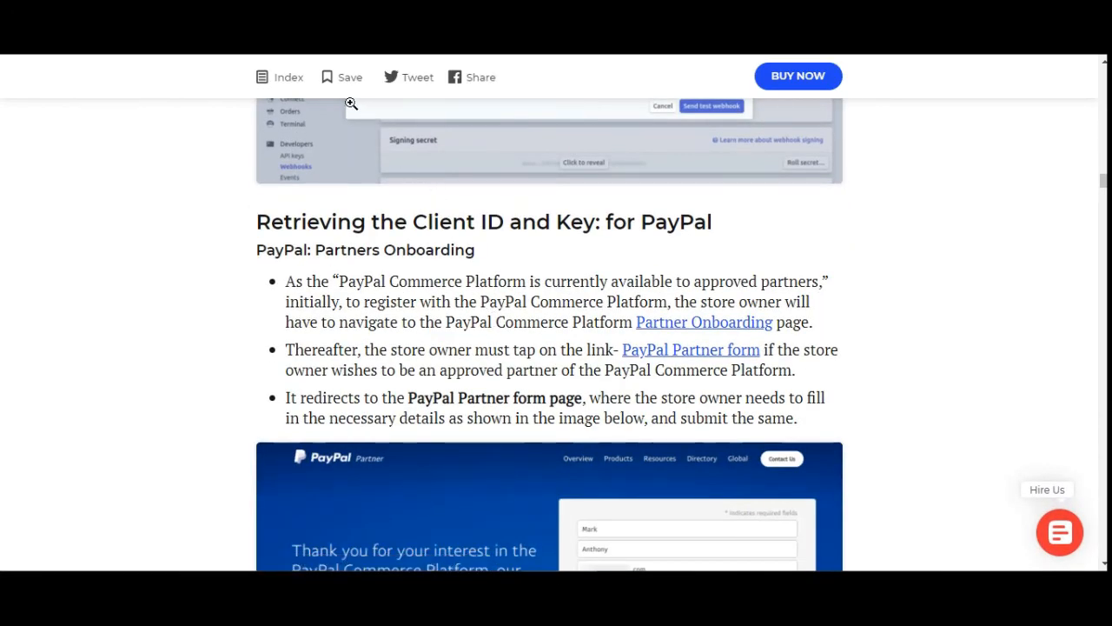
left_click(267, 78)
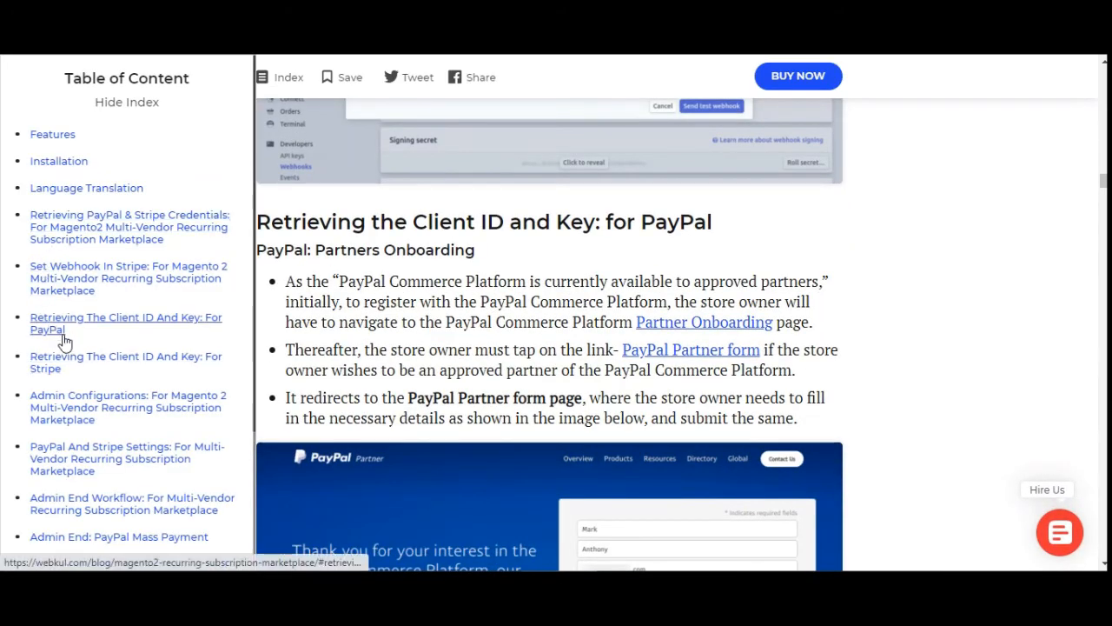
left_click(66, 367)
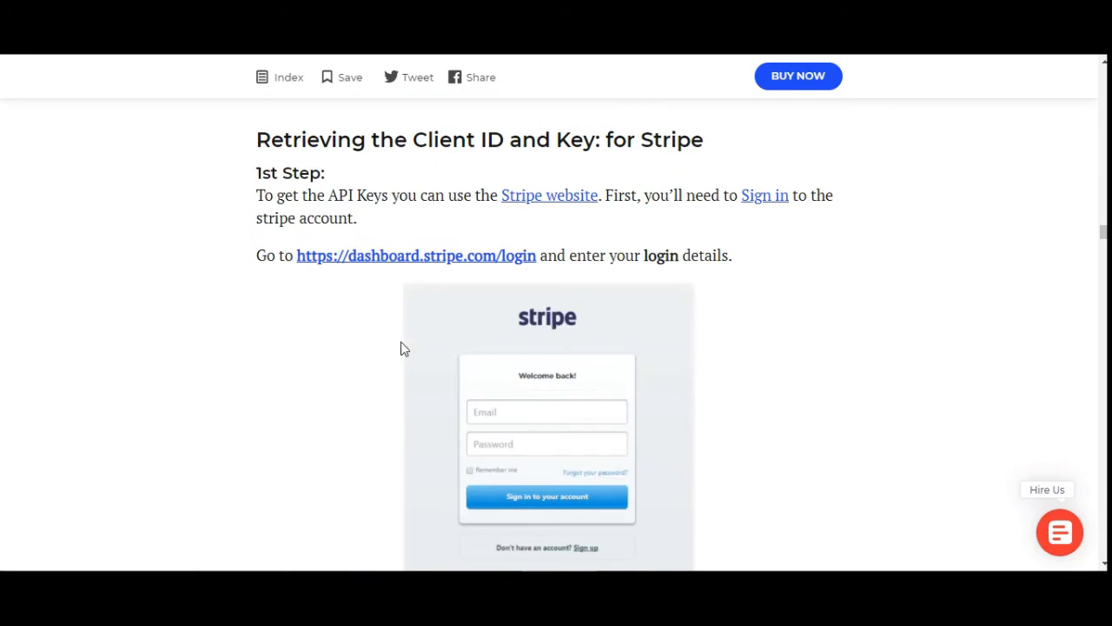
scroll(454, 397, "down", 5)
scroll(457, 397, "up", 5)
scroll(452, 387, "down", 6)
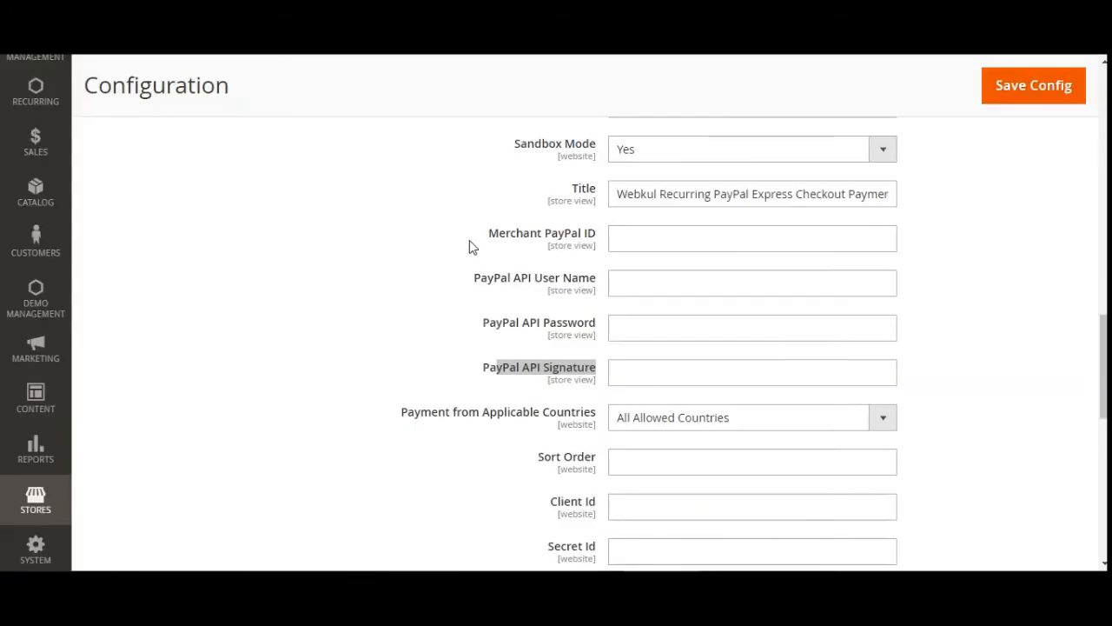
Step: Return to the Magento configuration and restrict the recurring PayPal method to Specific Countries, selecting Åland Islands and Albania
left_click(469, 240)
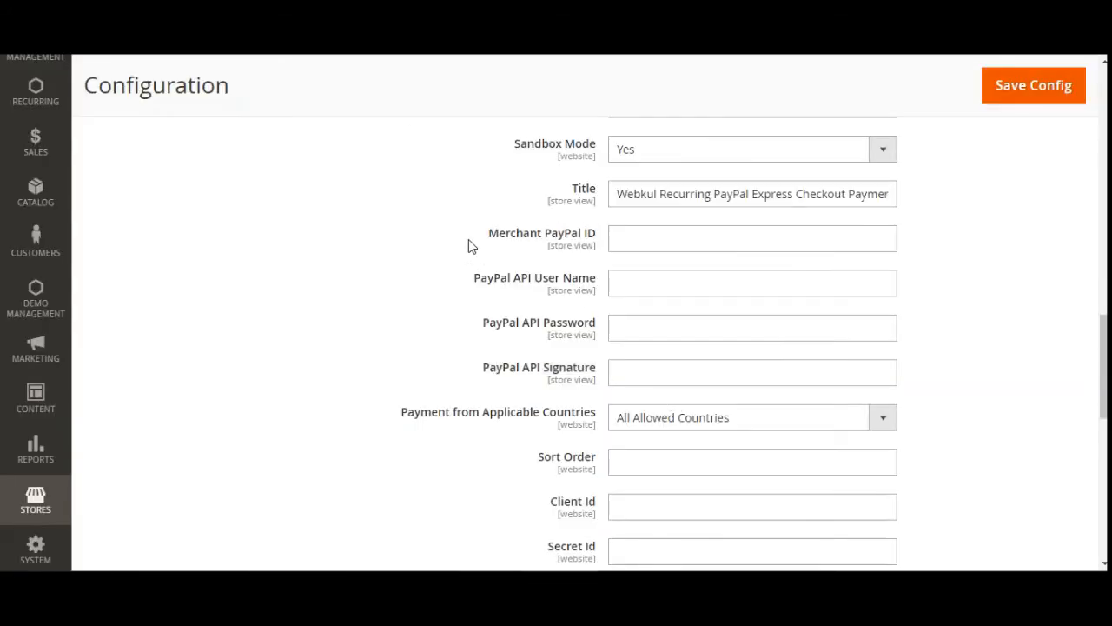
scroll(618, 348, "down", 3)
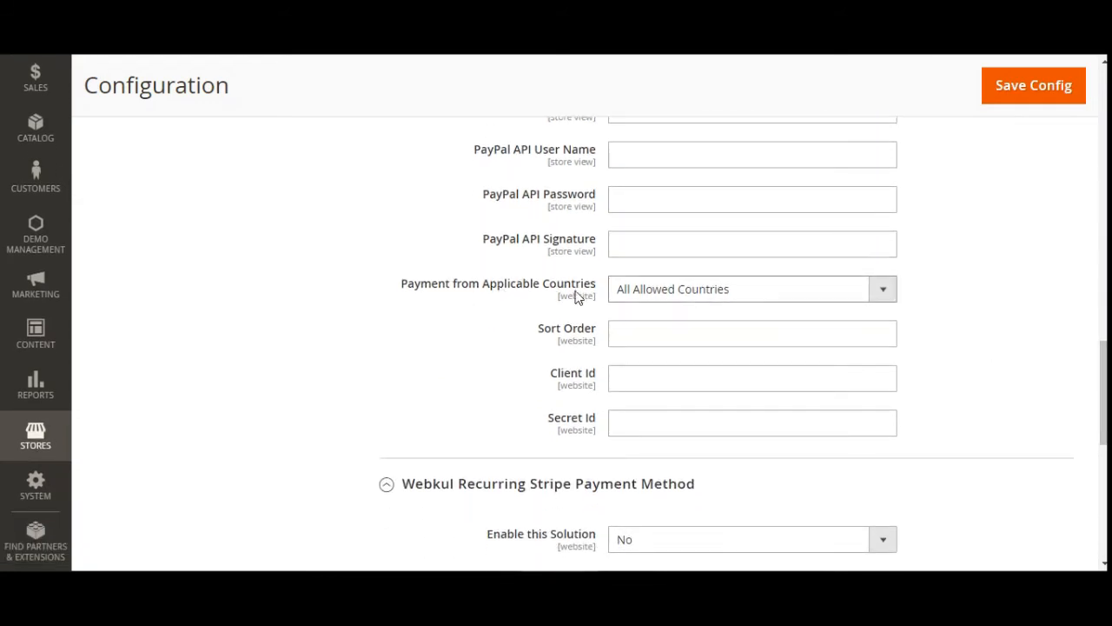
left_click(896, 301)
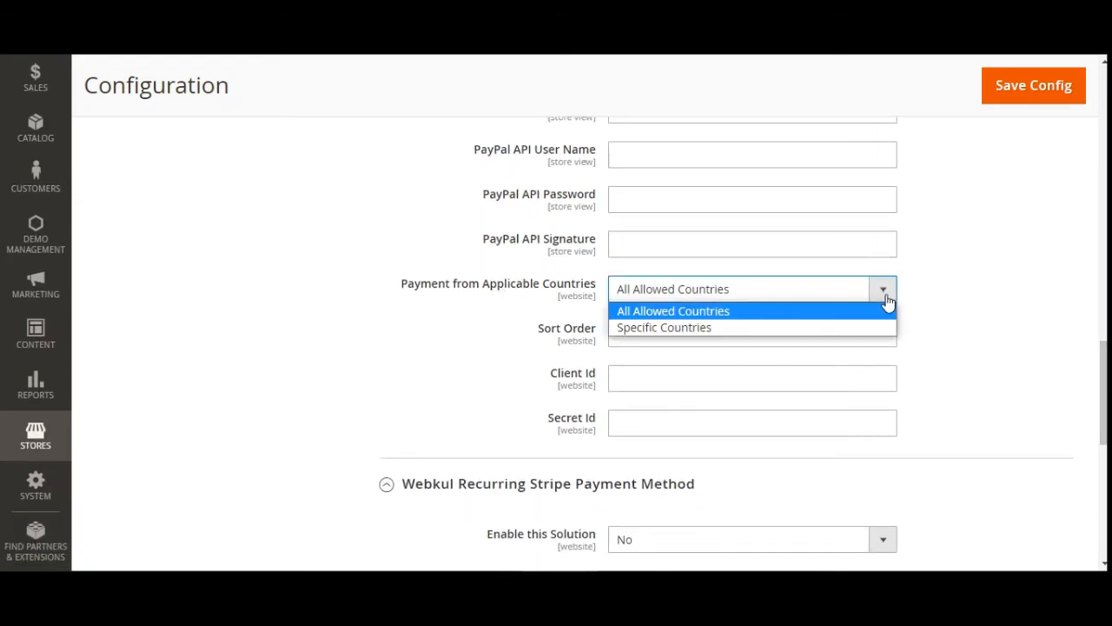
left_click(766, 329)
left_click(666, 383)
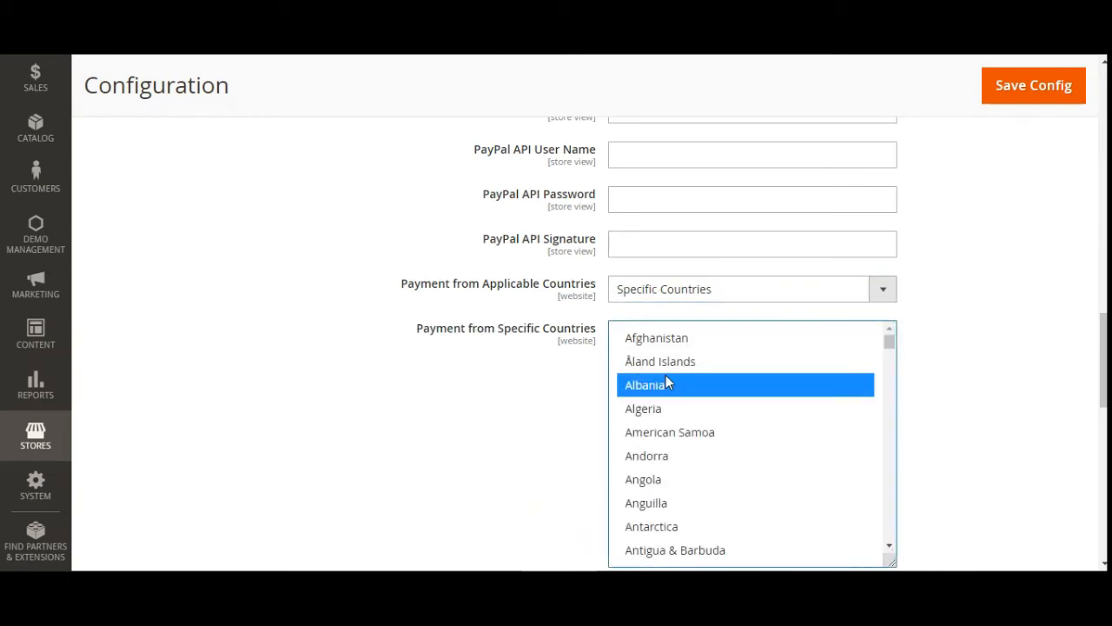
left_click(682, 407)
left_click(714, 382)
left_click(708, 362, "ctrl")
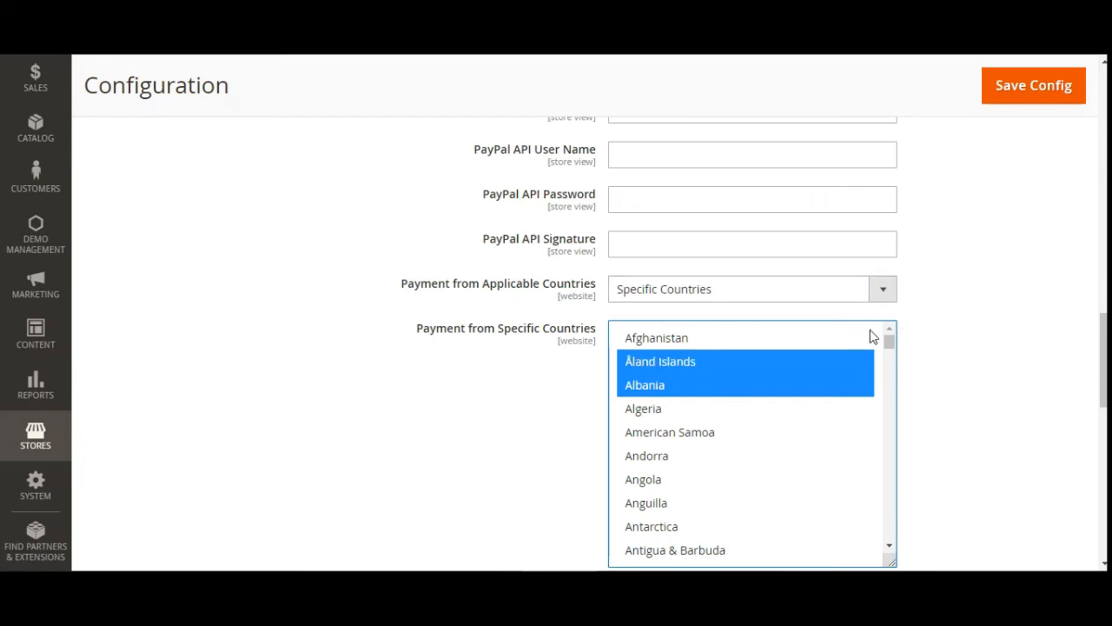
Step: Set the recurring PayPal method's Payment from Applicable Countries back to All Allowed Countries
left_click(878, 295)
left_click(849, 311)
left_click(912, 321)
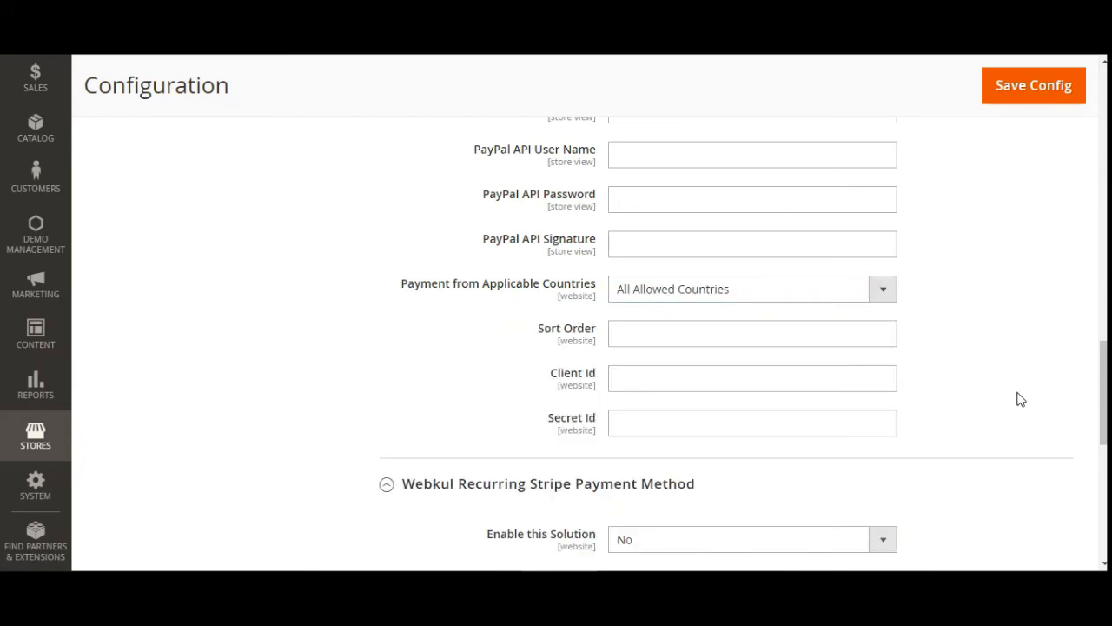
Step: Enable the Webkul Recurring Stripe Payment Method by setting Enable this Solution to Yes
scroll(617, 415, "down", 1)
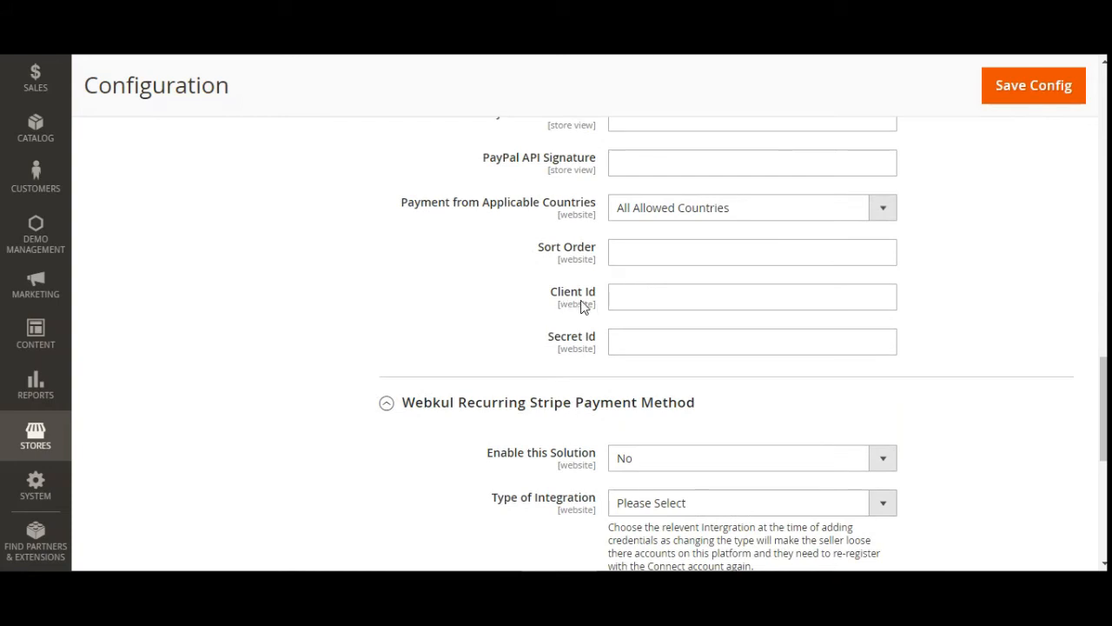
scroll(817, 383, "down", 3)
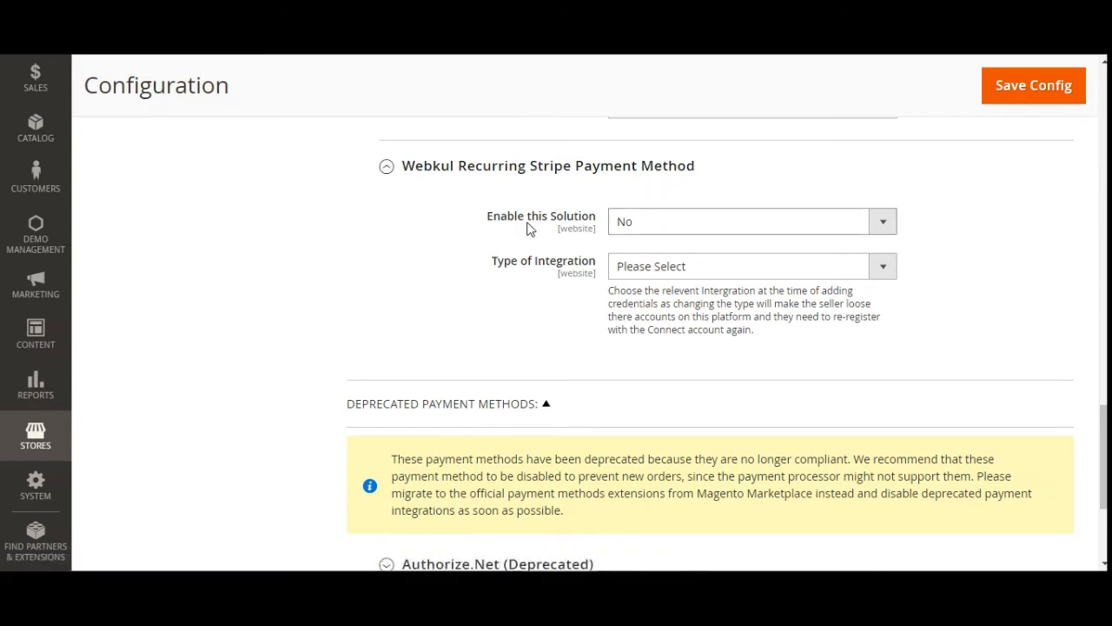
left_click(665, 229)
left_click(653, 245)
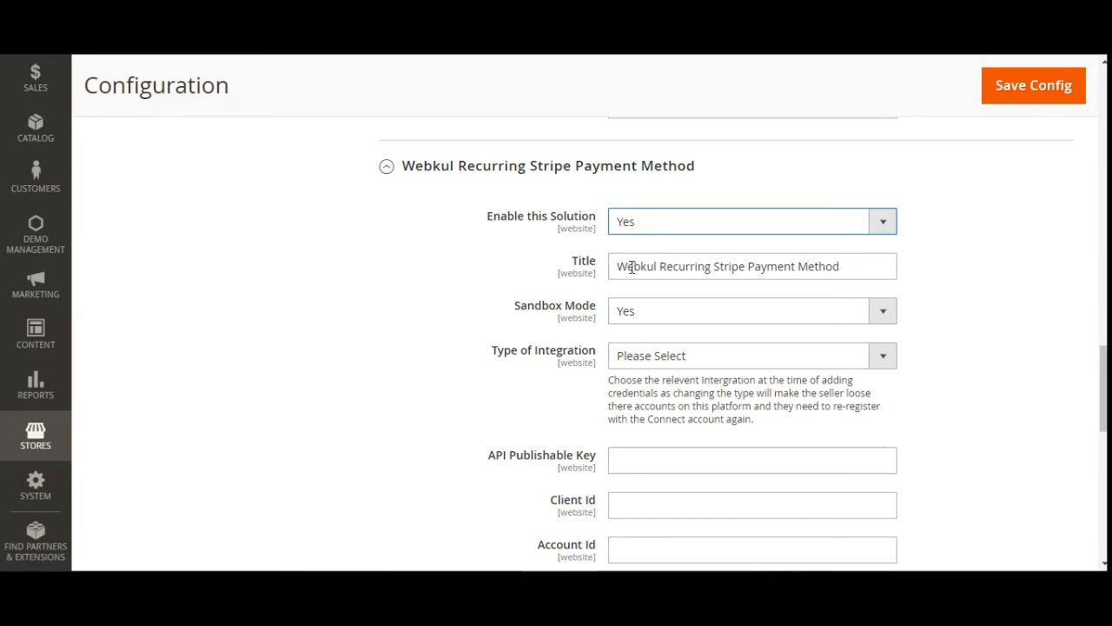
Step: Check the Stripe method's Sandbox Mode options and set its Type of Integration to Stripe Connect with Standard Accounts
left_click(625, 315)
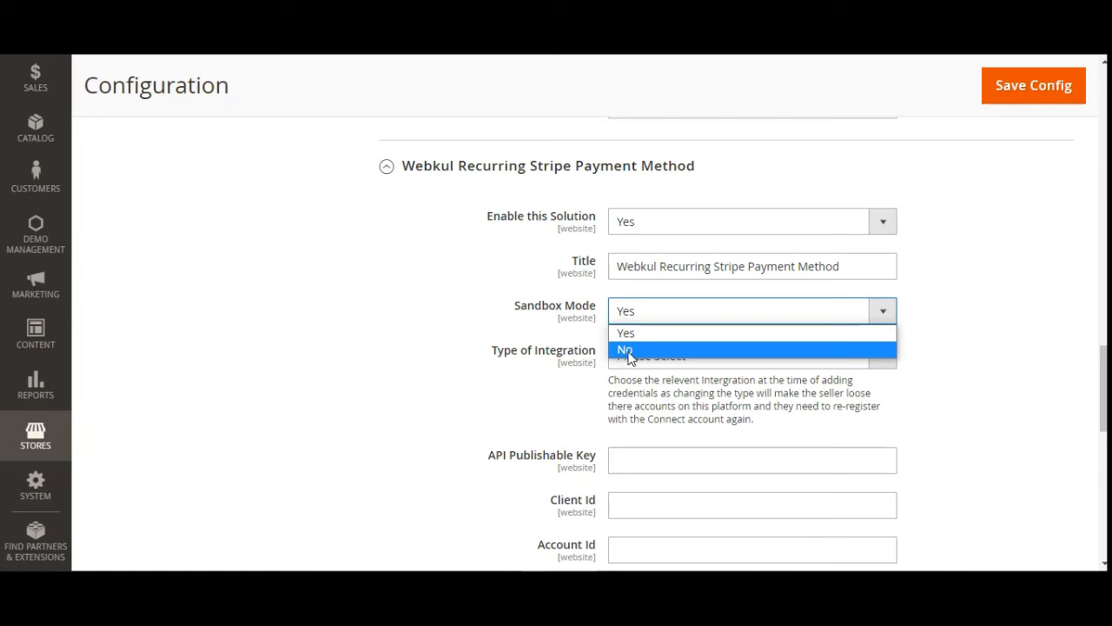
left_click(493, 348)
scroll(489, 353, "down", 2)
left_click(682, 198)
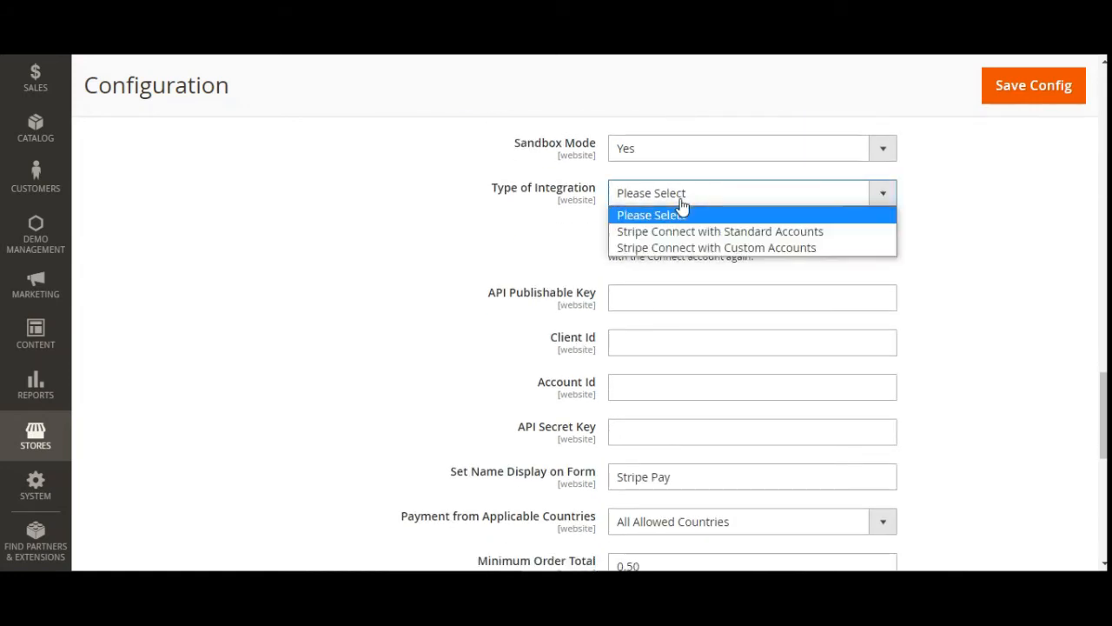
left_click(677, 233)
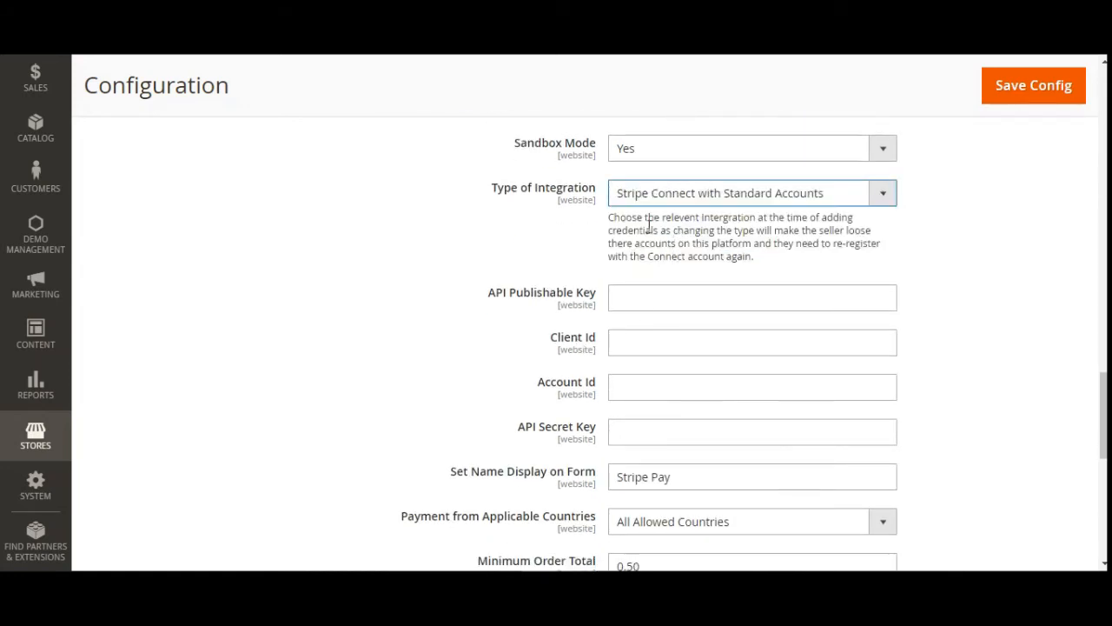
Step: Review the Stripe method's credential fields: API Publishable Key, Client Id, Account Id and API Secret Key
scroll(492, 347, "down", 1)
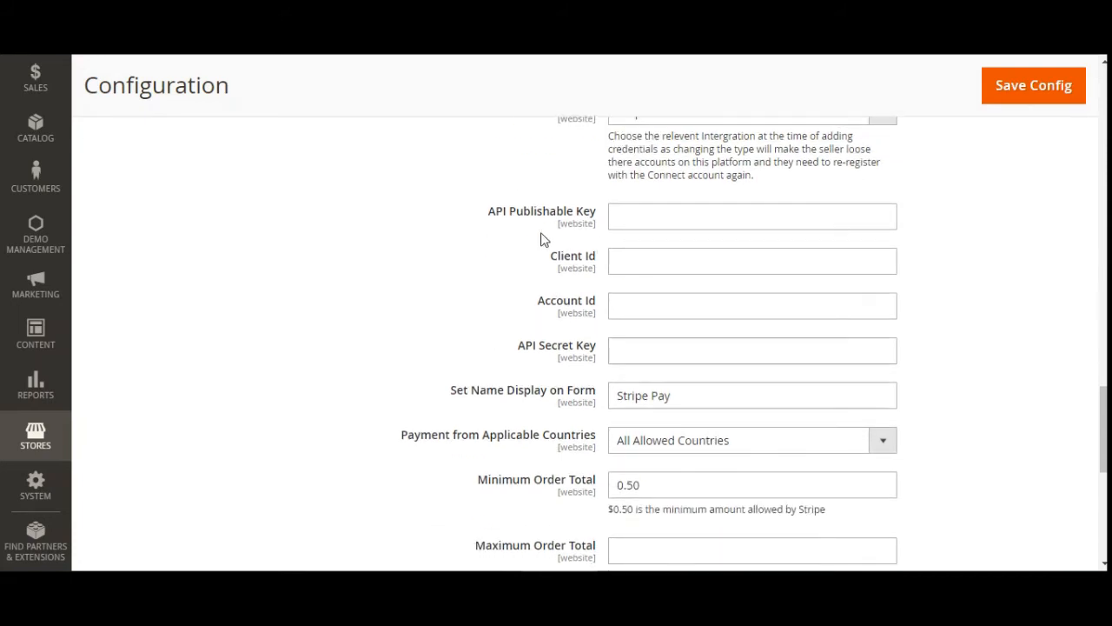
left_click_drag(497, 219, 574, 220)
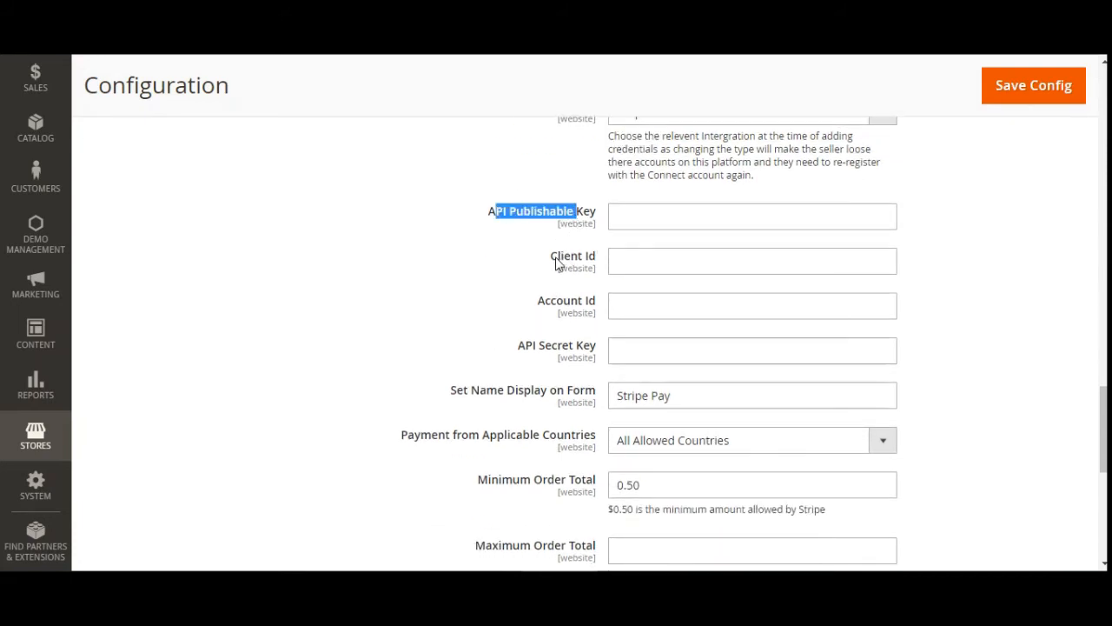
left_click_drag(557, 264, 589, 266)
left_click_drag(550, 312, 577, 319)
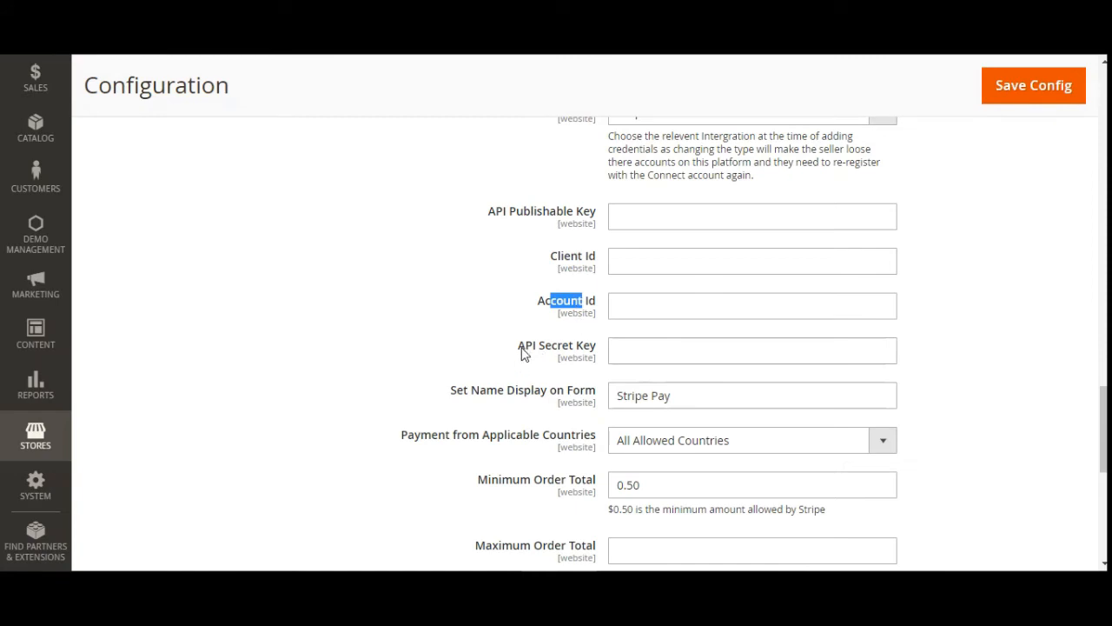
left_click_drag(521, 354, 589, 355)
left_click(582, 355)
Step: Examine the Stripe method's Set Name Display on Form setting
left_click_drag(466, 396, 560, 398)
scroll(536, 271, "down", 2)
left_click(486, 252)
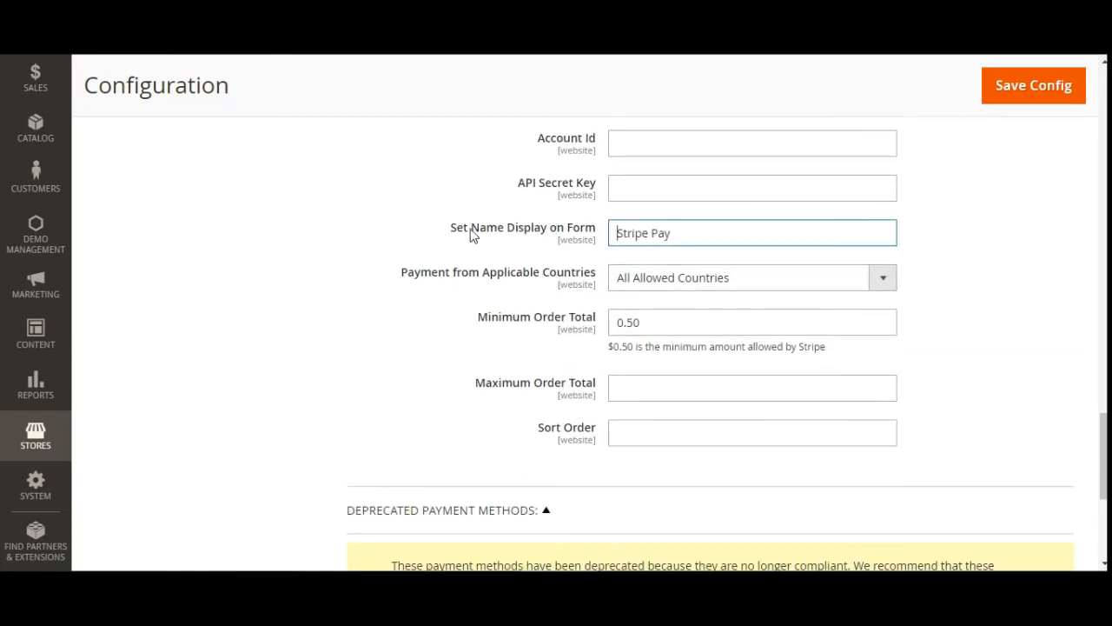
left_click(684, 237)
left_click_drag(672, 229, 607, 236)
left_click(629, 238)
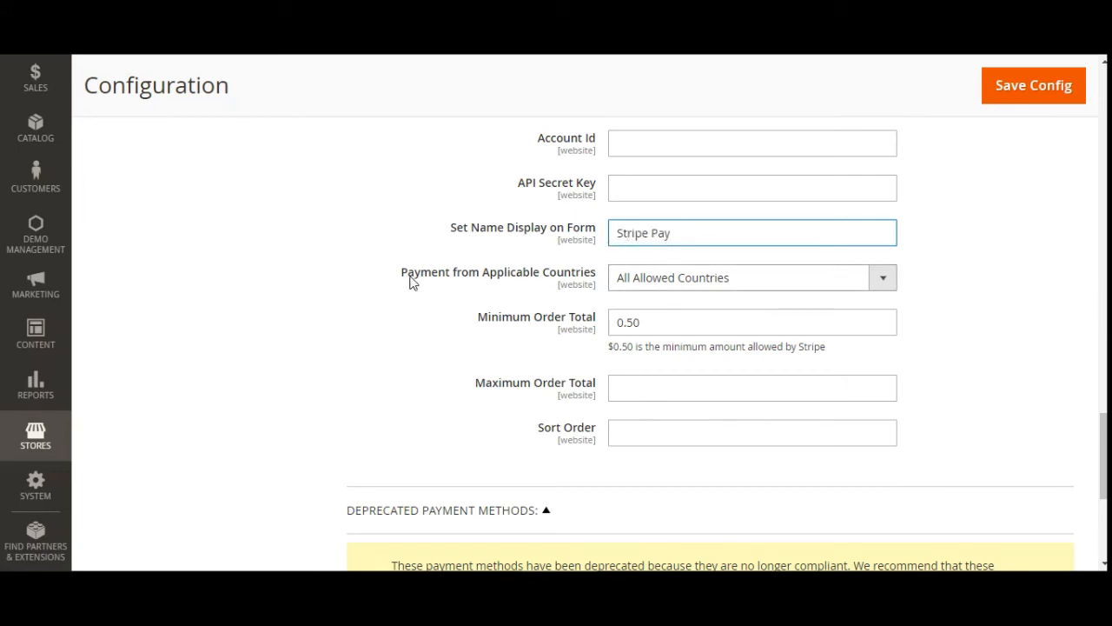
Step: Examine the Stripe method's applicable countries, minimum and maximum order total, and sort order settings
left_click_drag(405, 283, 572, 275)
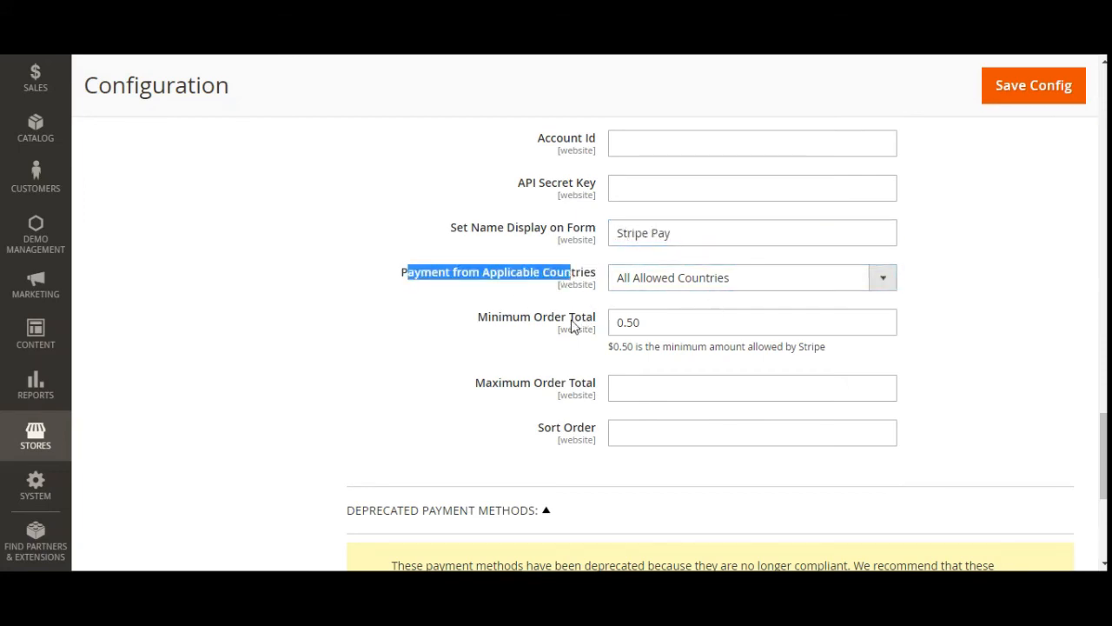
left_click_drag(486, 326, 573, 326)
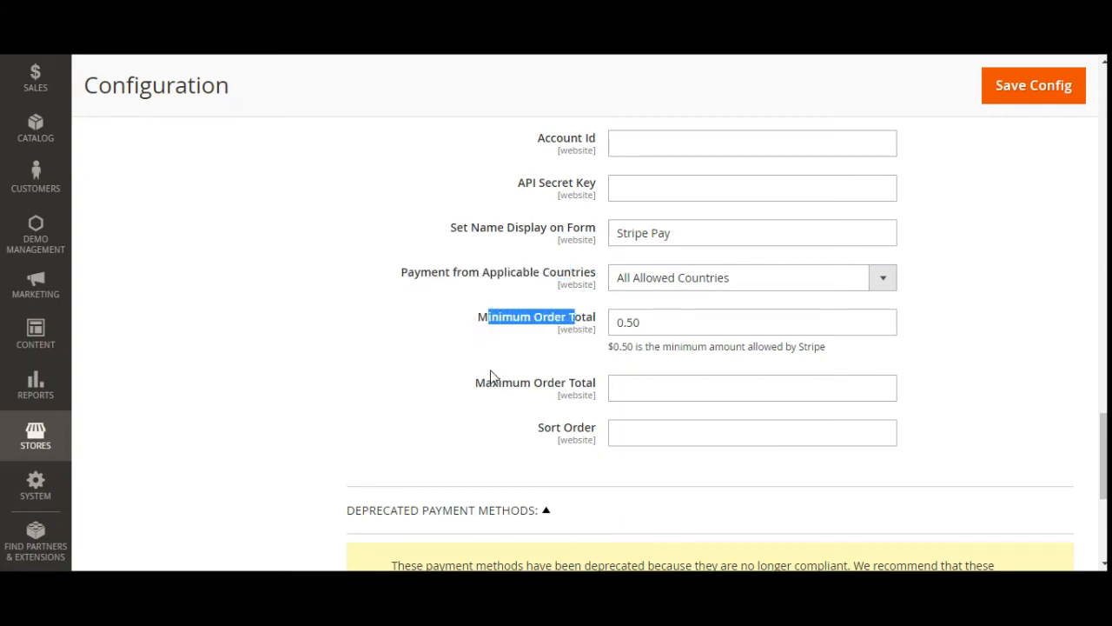
left_click(979, 343)
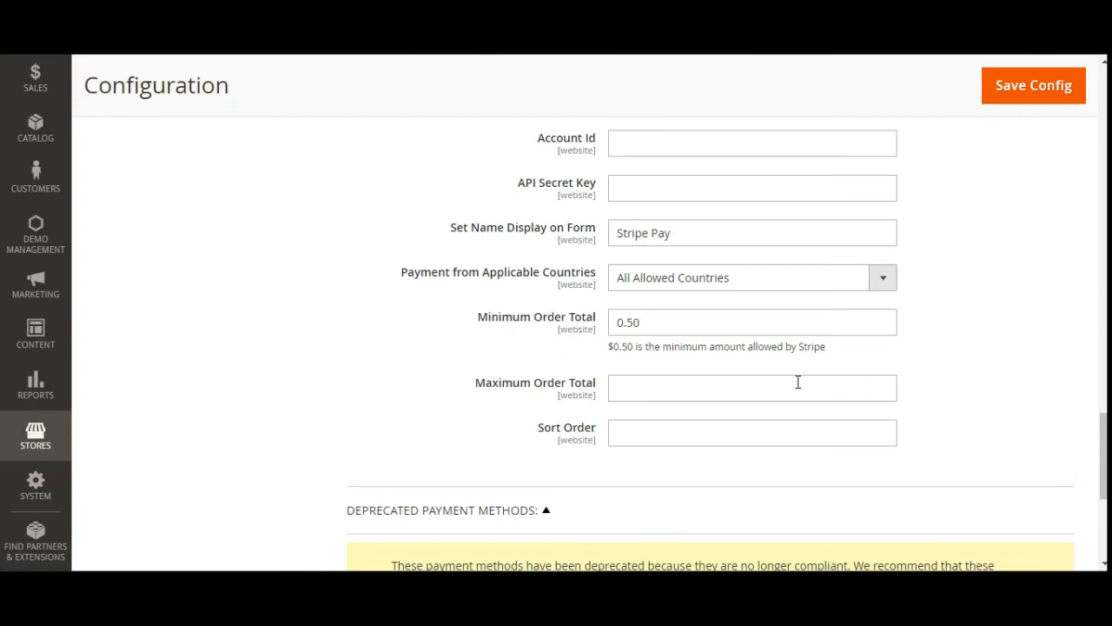
left_click(624, 394)
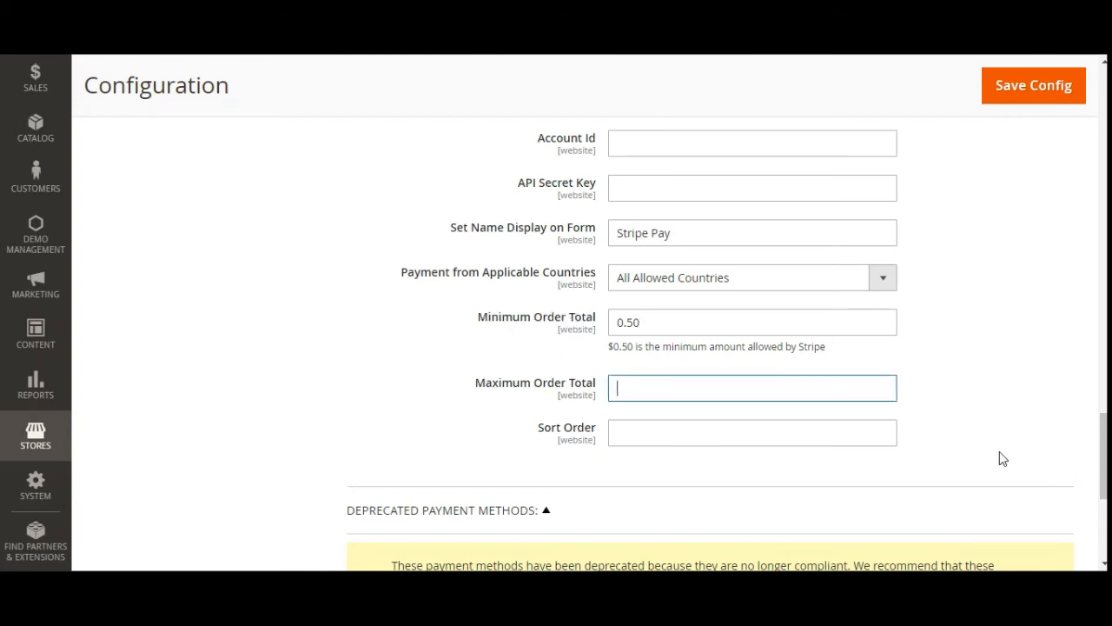
scroll(1000, 458, "down", 1)
left_click(654, 359)
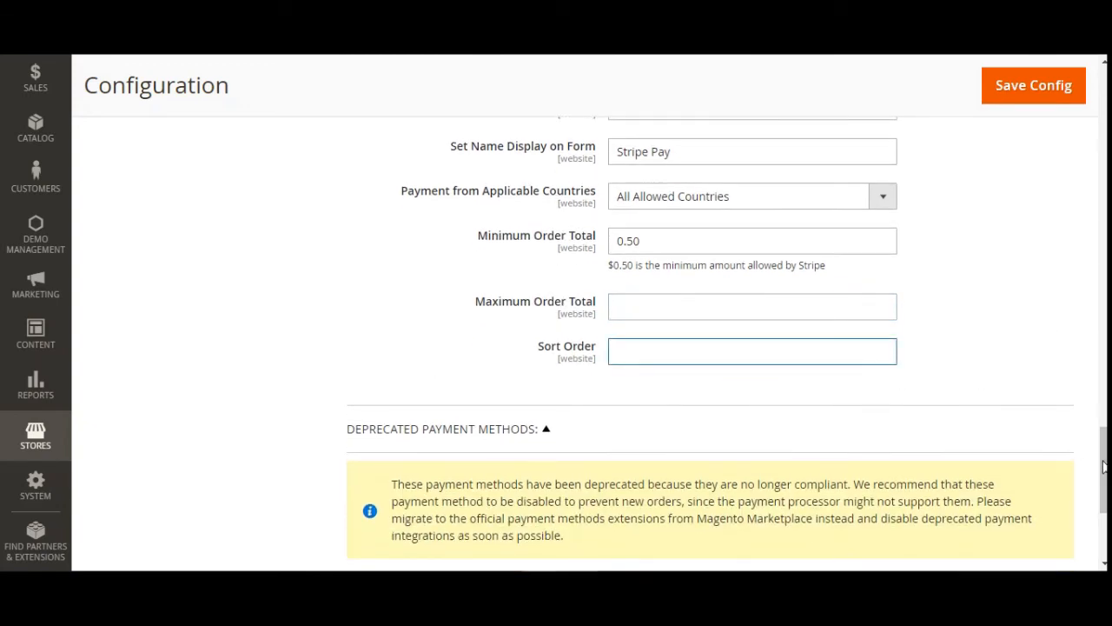
Step: Leave the payment method settings and open Webkul's Subscription Configuration
left_click_drag(1104, 467, 1104, 355)
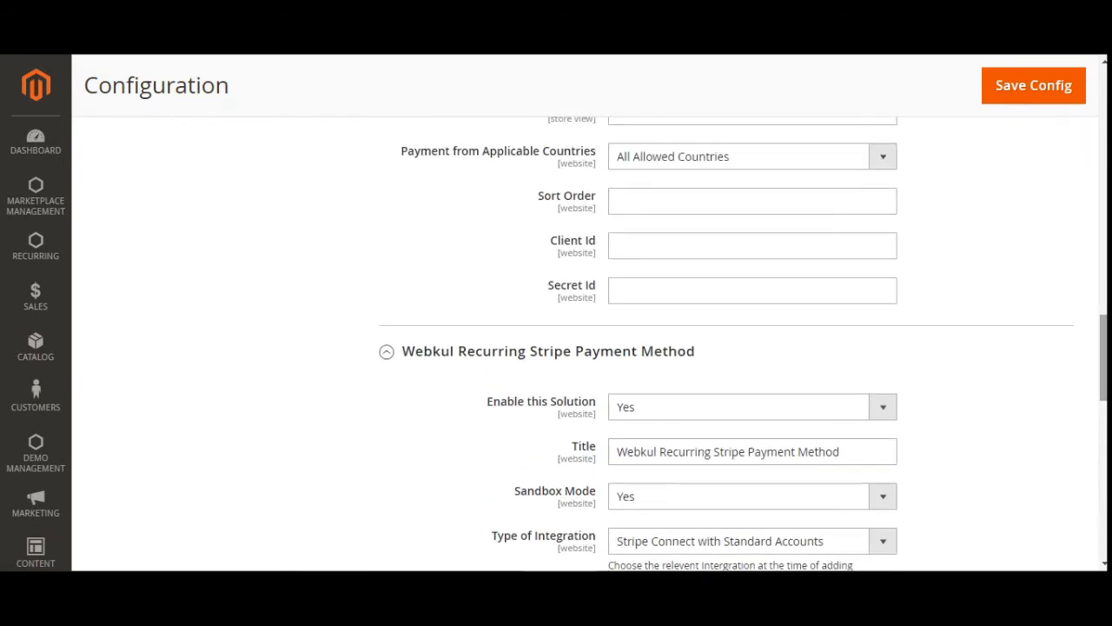
left_click(650, 369)
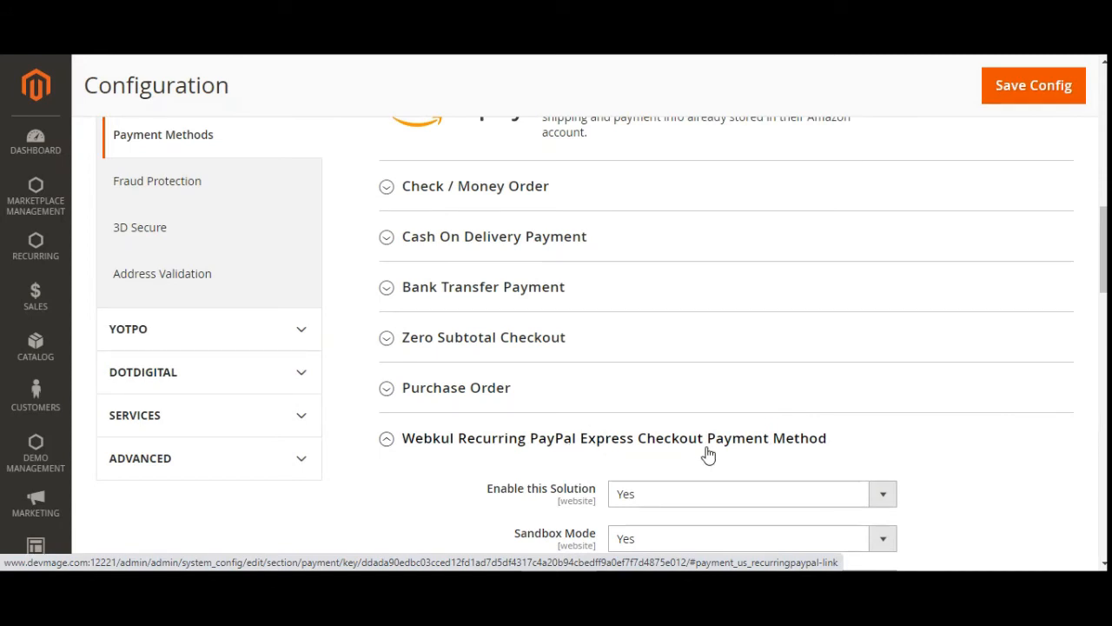
scroll(447, 427, "down", 2)
scroll(446, 426, "up", 3)
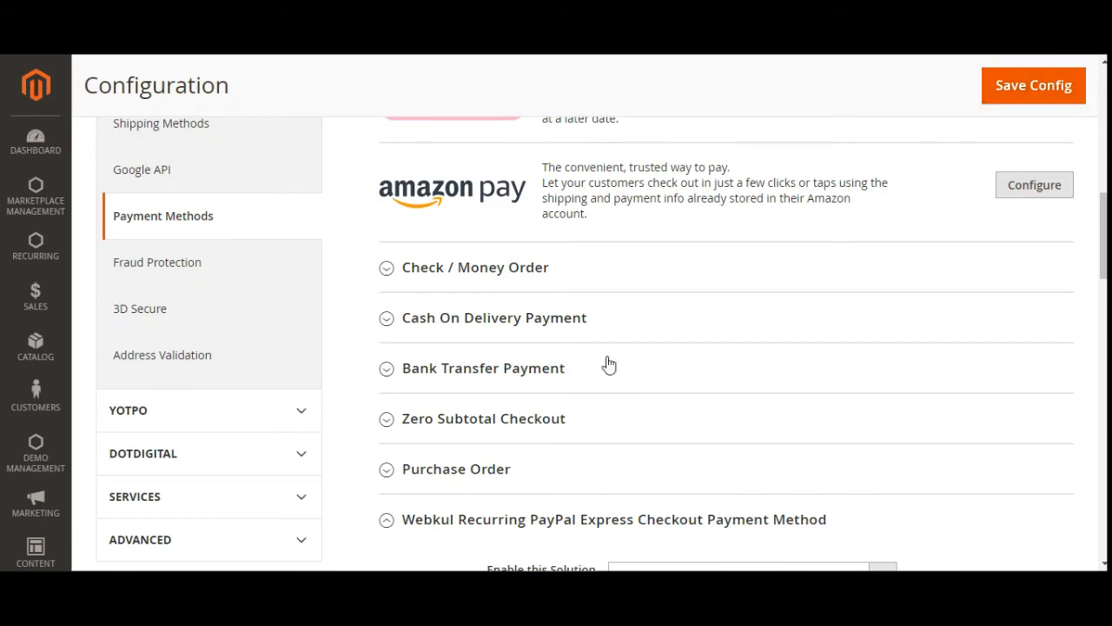
scroll(252, 339, "up", 6)
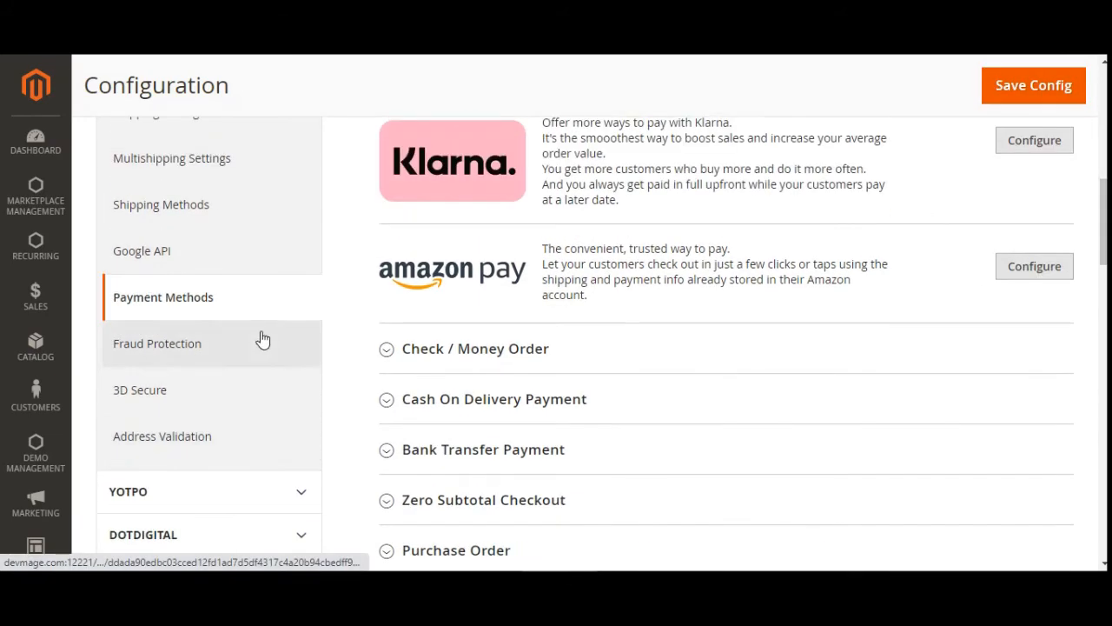
scroll(208, 412, "up", 2)
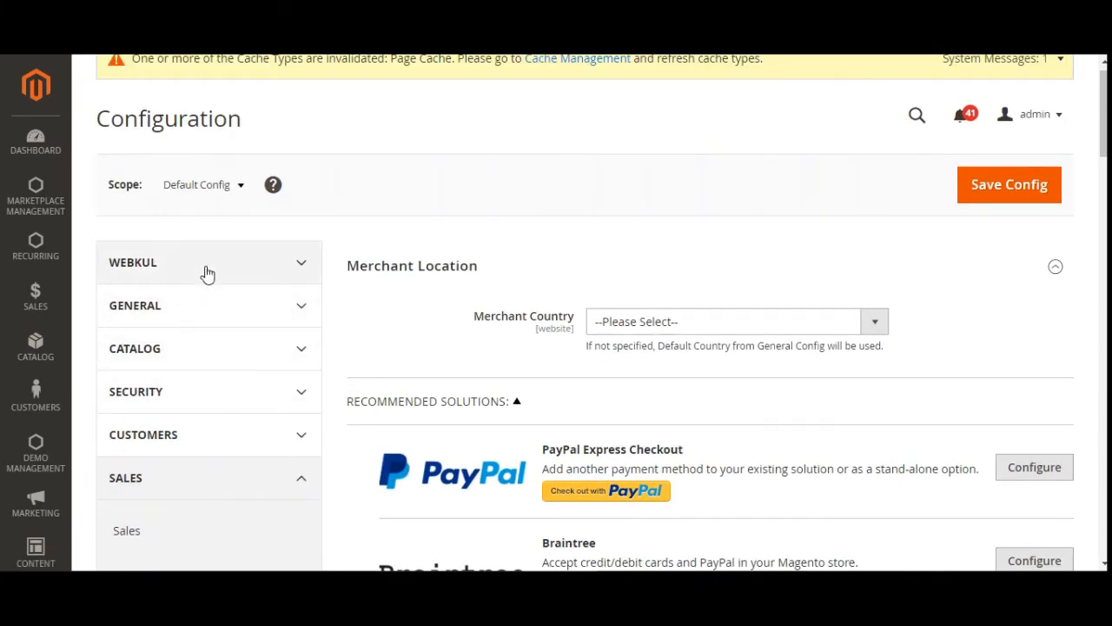
left_click(206, 273)
scroll(204, 408, "down", 2)
left_click(201, 253)
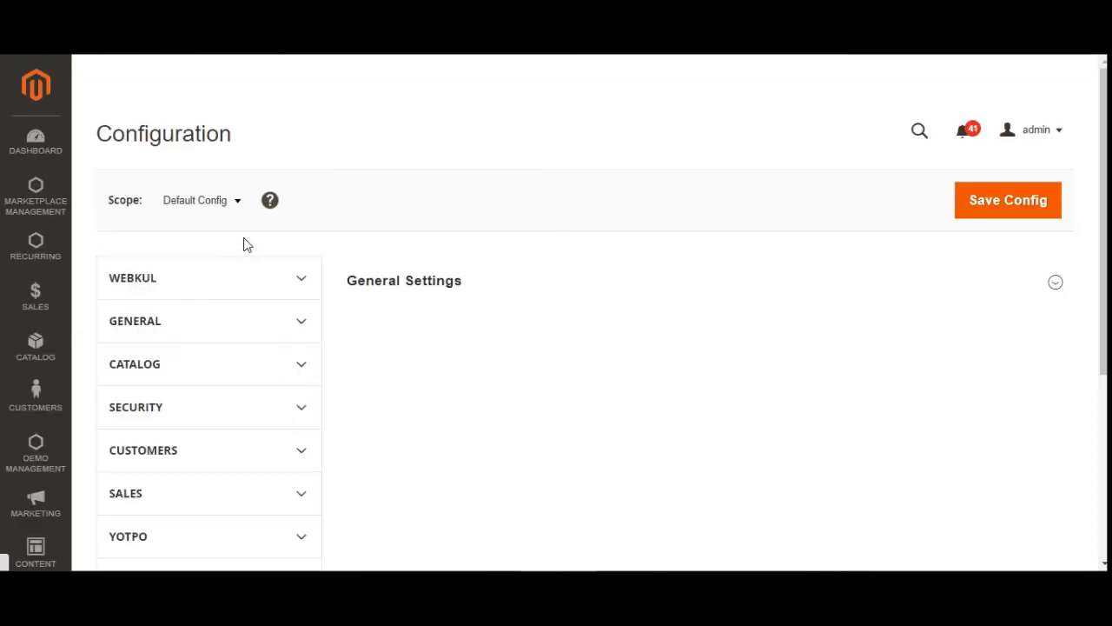
Step: Examine the Allow Multiple Subscriptions in Cart setting and the allowed payment methods to buy a subscription
scroll(858, 333, "down", 5)
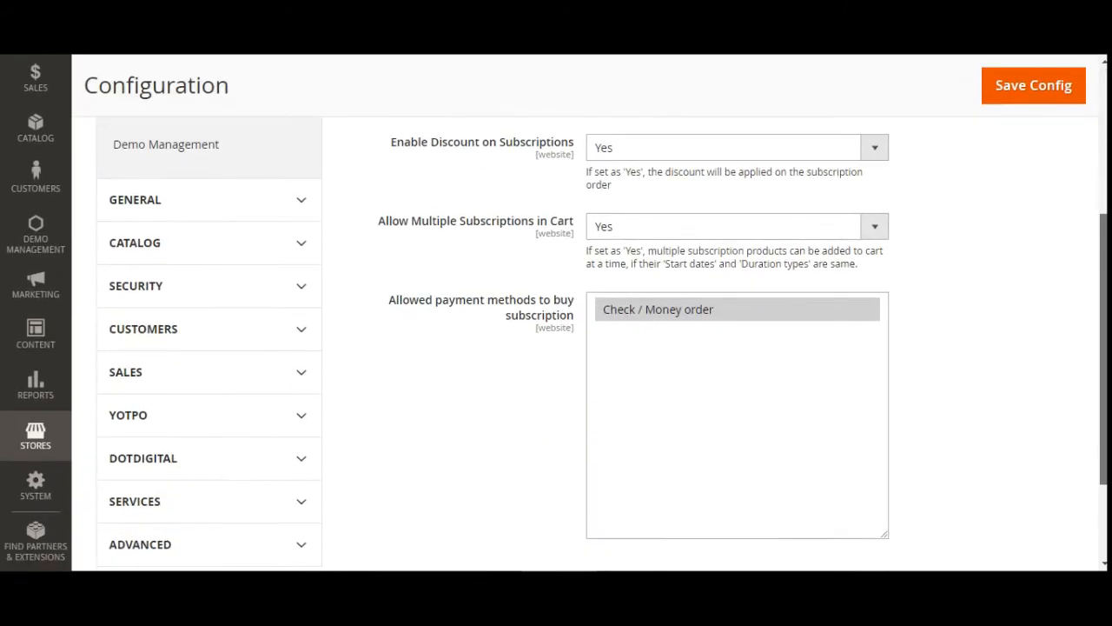
left_click_drag(418, 217, 561, 232)
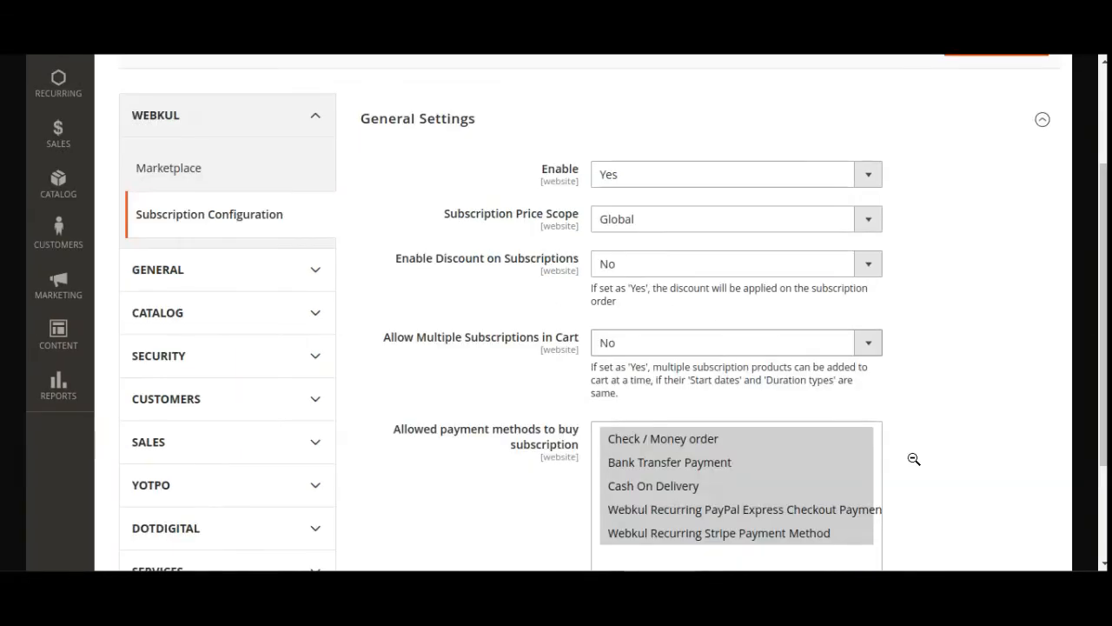
scroll(914, 458, "down", 1)
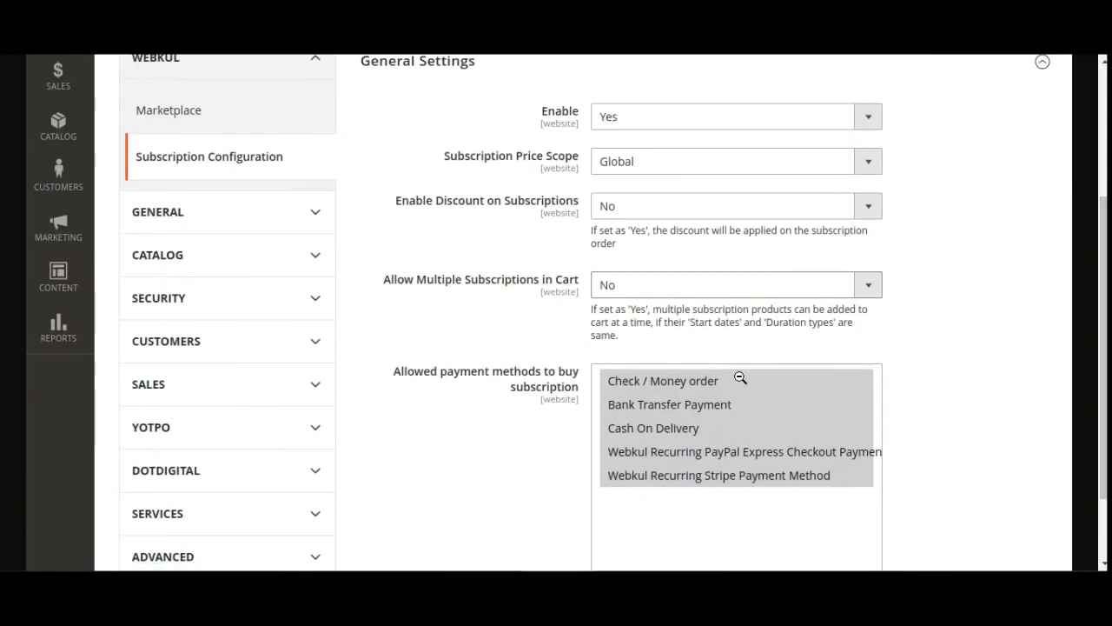
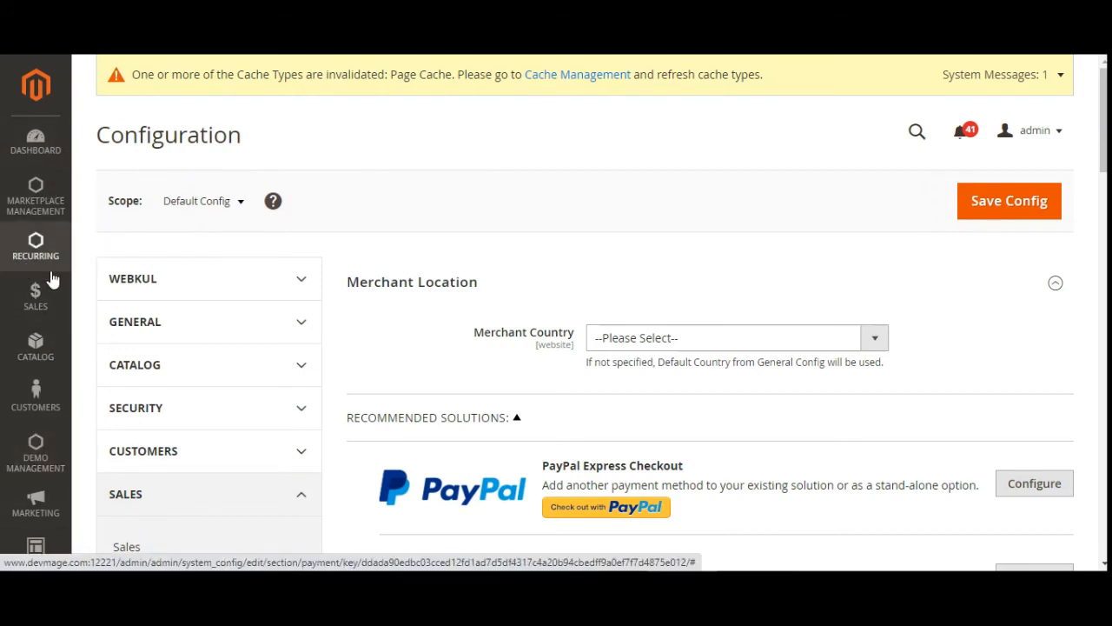
Step: Open the recurring Duration Type list and examine the titles and durations of the existing types
left_click(42, 252)
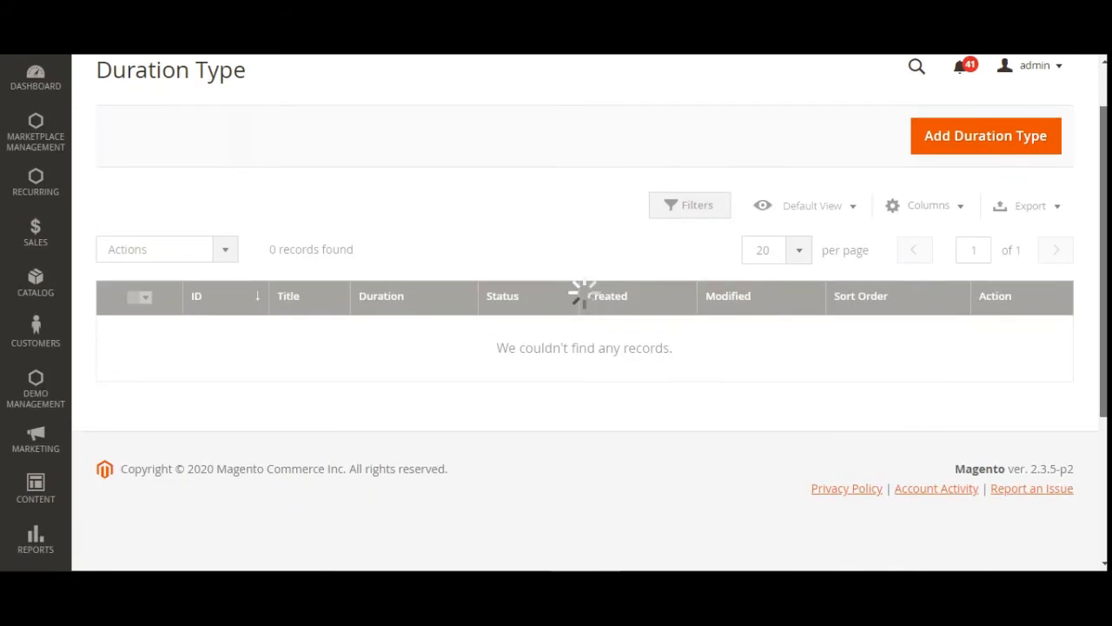
scroll(185, 344, "down", 1)
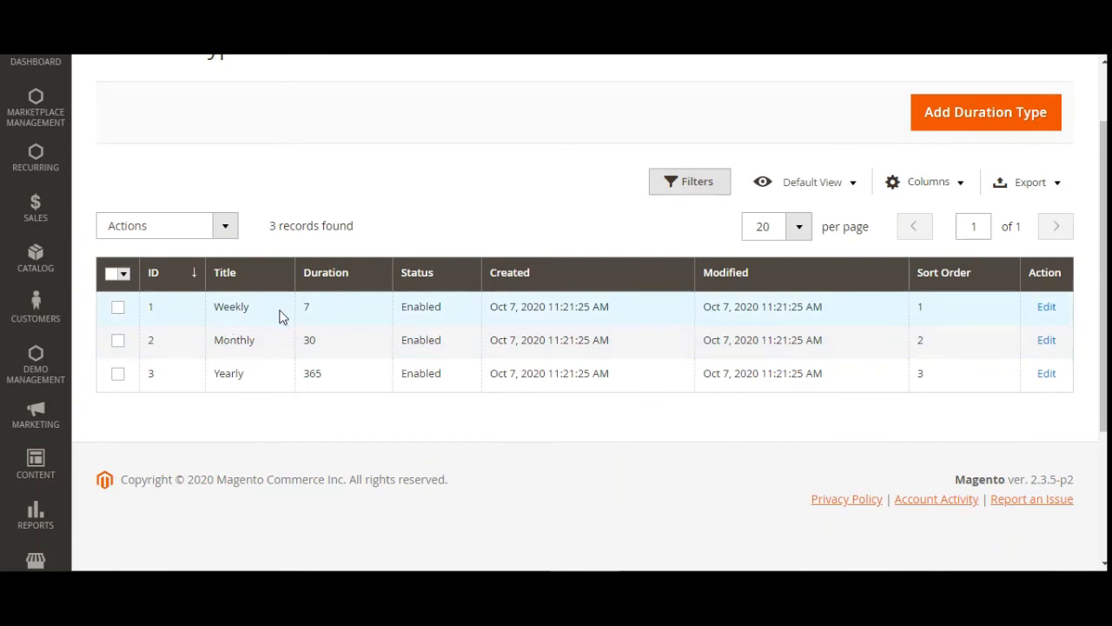
double_click(310, 374)
left_click(350, 435)
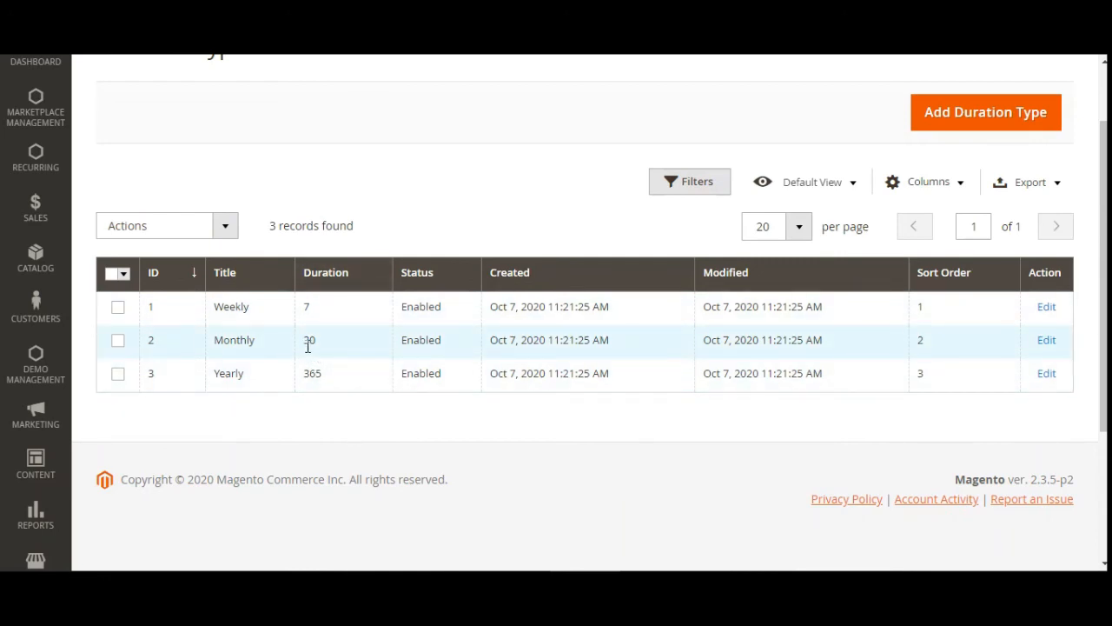
Step: Select the Weekly and Monthly duration types and examine the bulk actions available for them
left_click(220, 227)
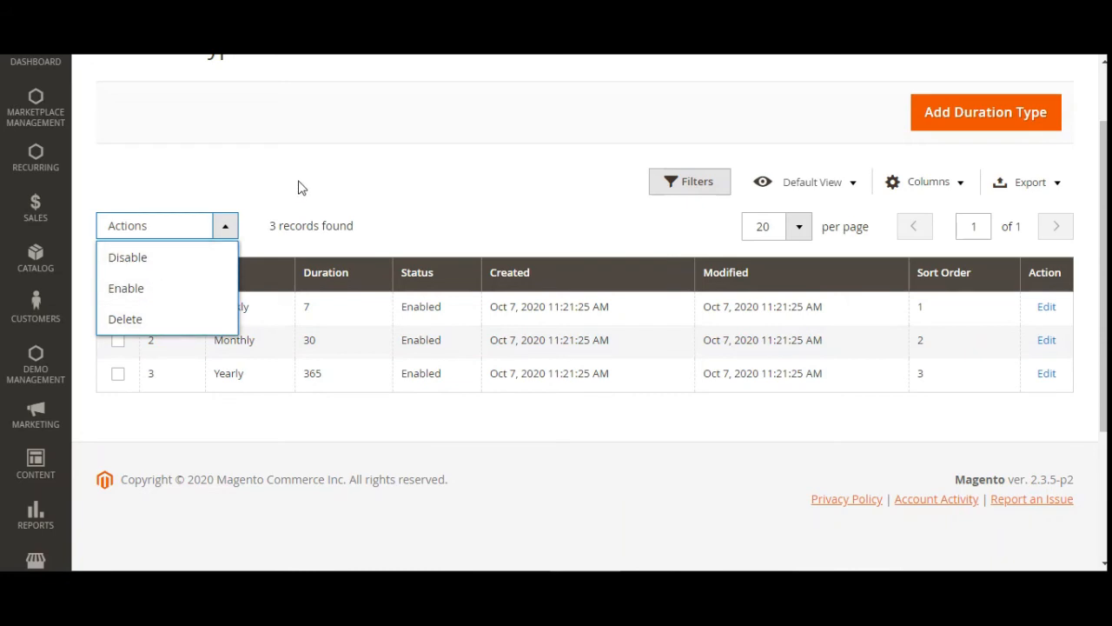
left_click(298, 188)
left_click(118, 307)
left_click(117, 340)
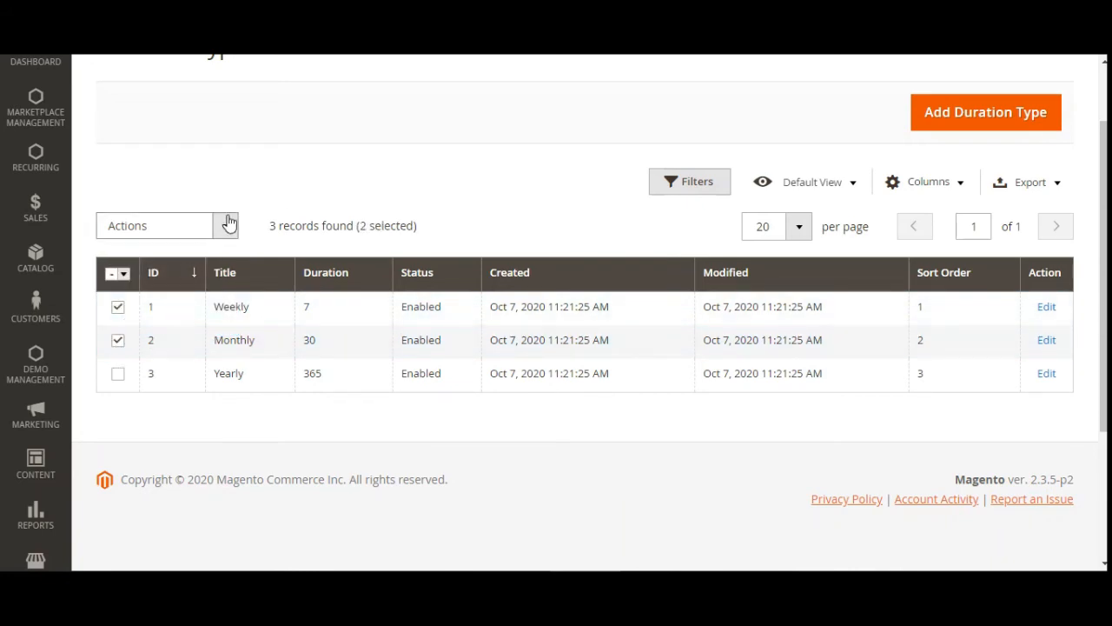
left_click(228, 223)
left_click(650, 424)
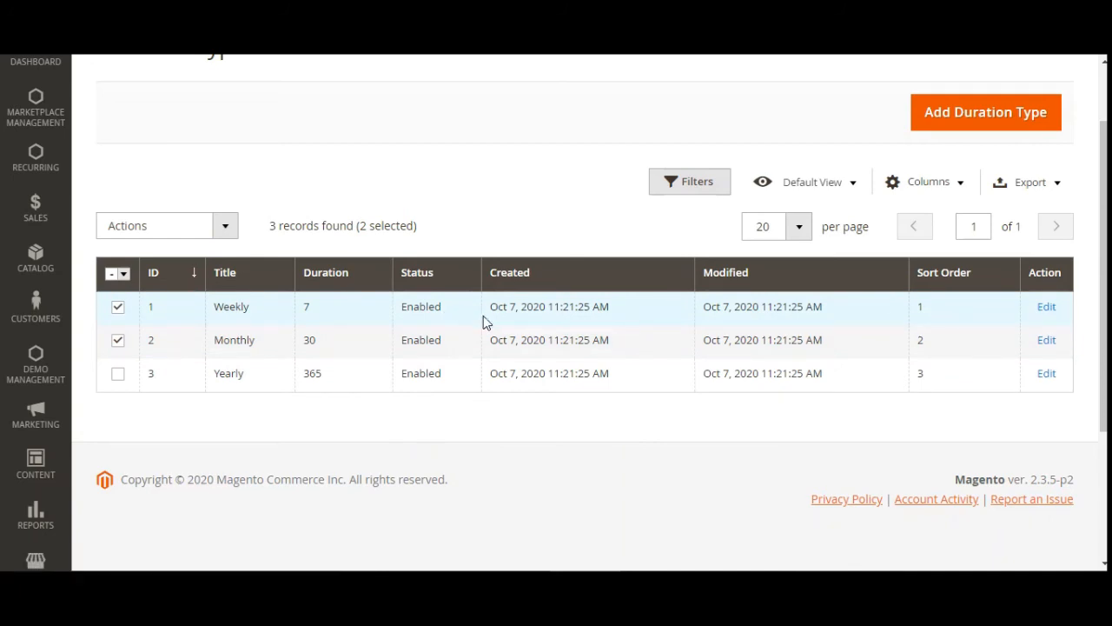
Step: Start a new duration type with the title "rest" and a duration of 14 days
left_click(984, 122)
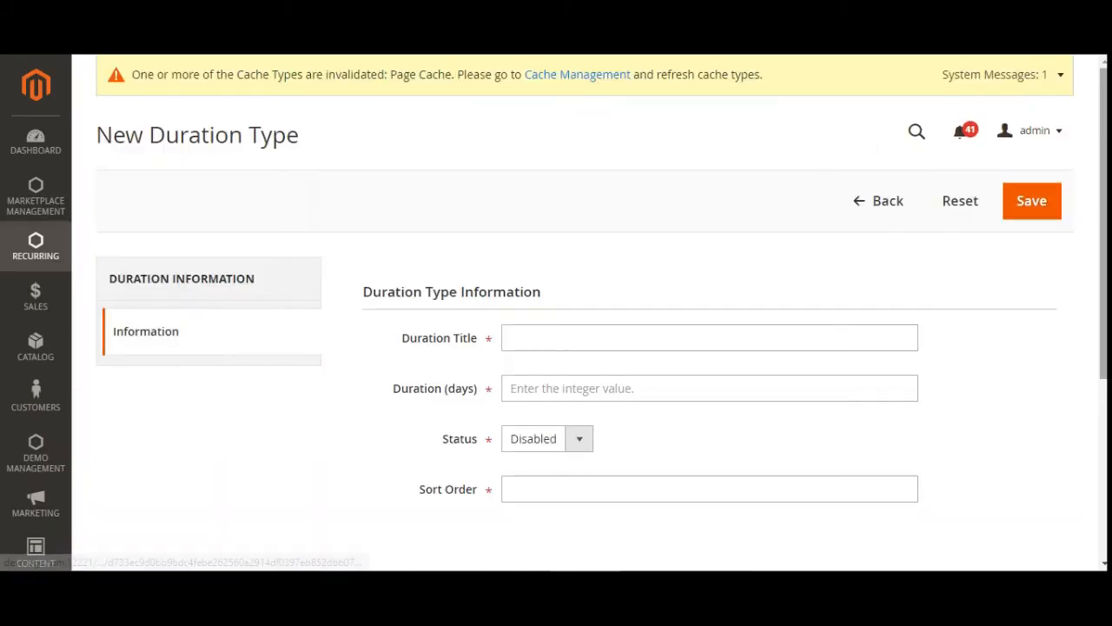
scroll(864, 276, "down", 3)
scroll(864, 276, "up", 2)
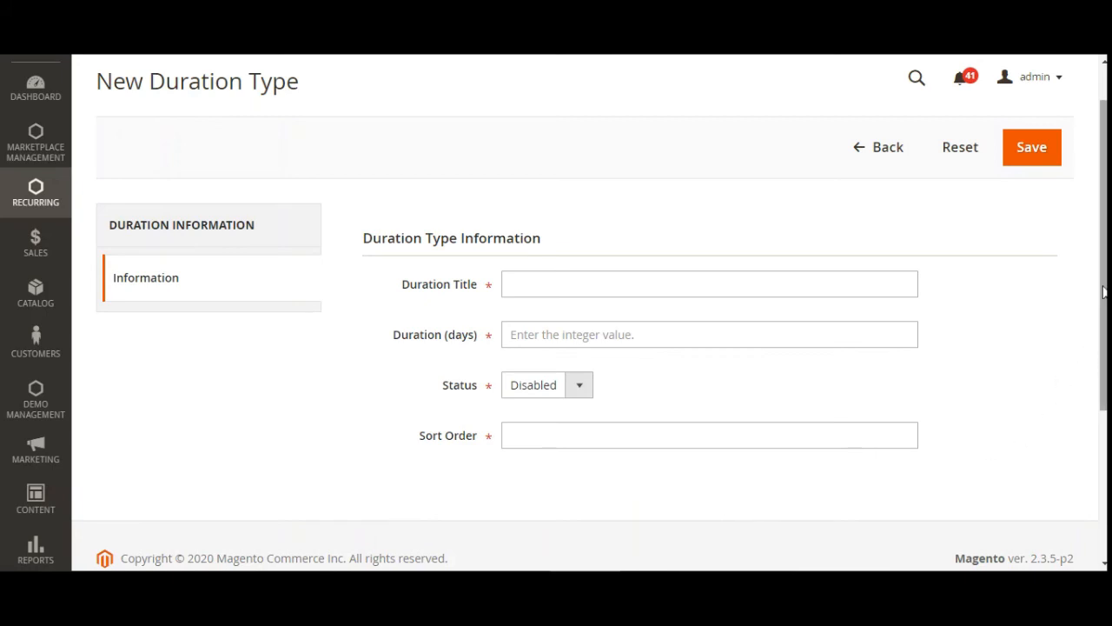
left_click(551, 282)
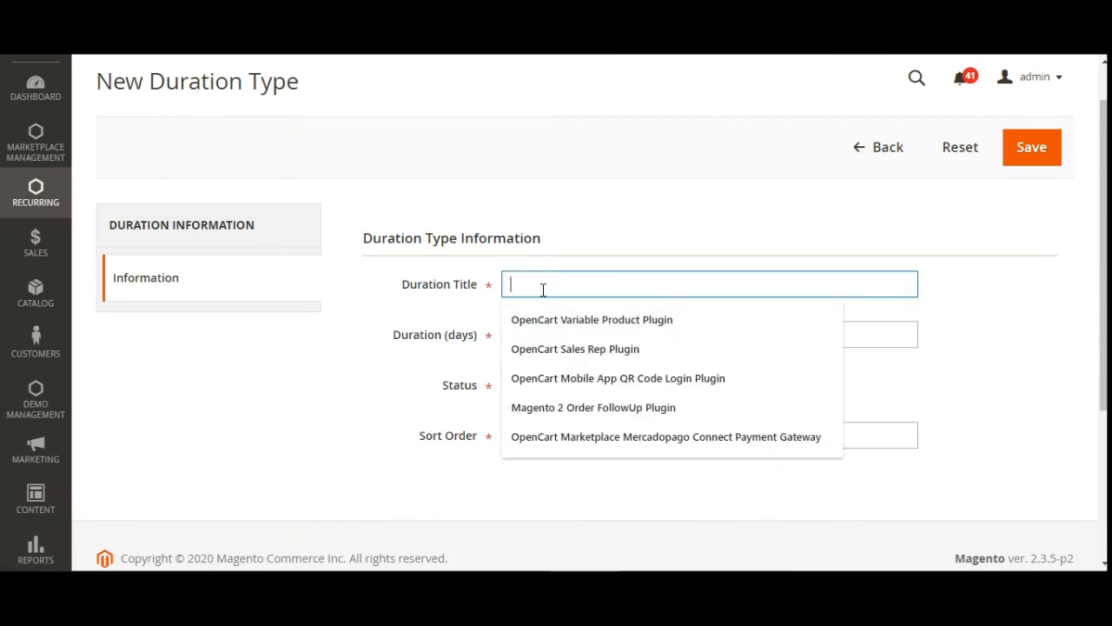
type("rest")
left_click(538, 333)
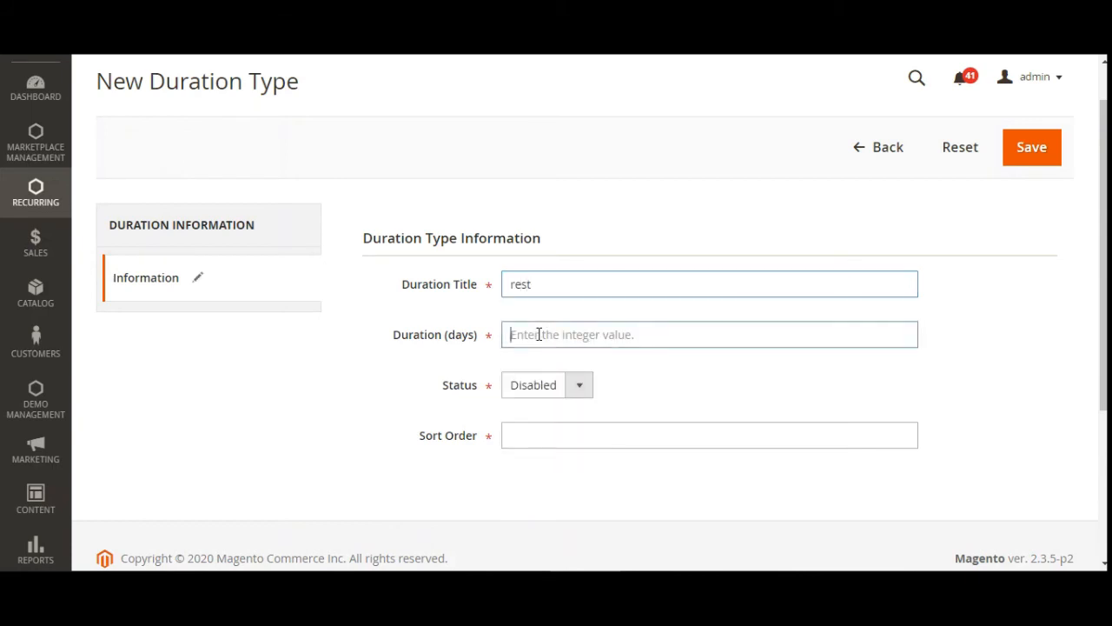
type("14")
Step: Set the new duration type's status to Enabled and its sort order to 2, and save it
left_click(547, 388)
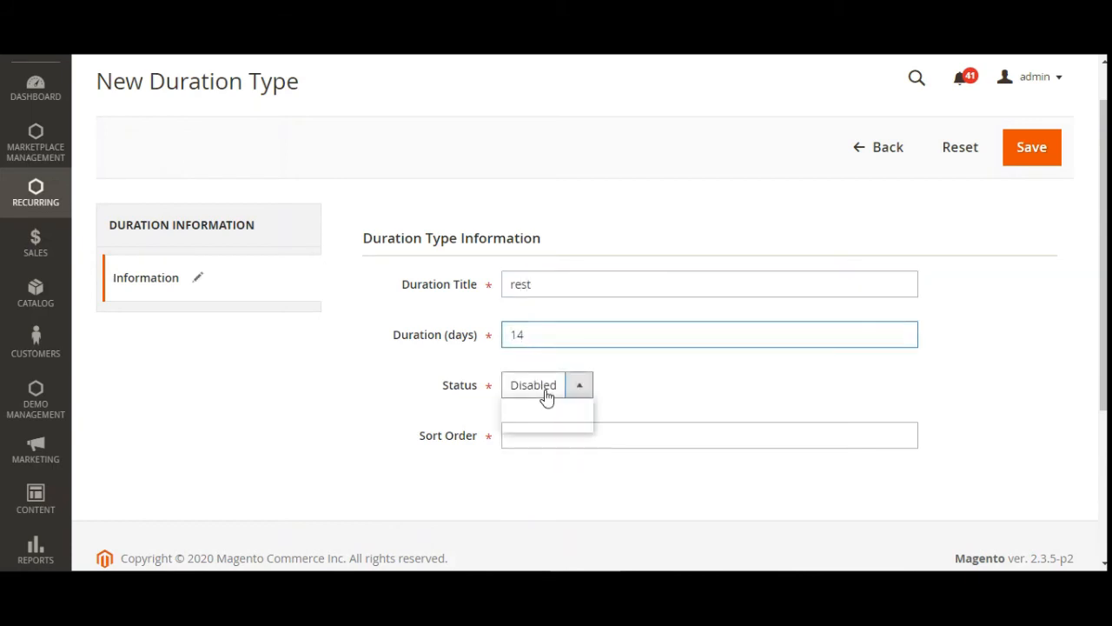
left_click(542, 423)
left_click(547, 390)
left_click(545, 408)
left_click(533, 436)
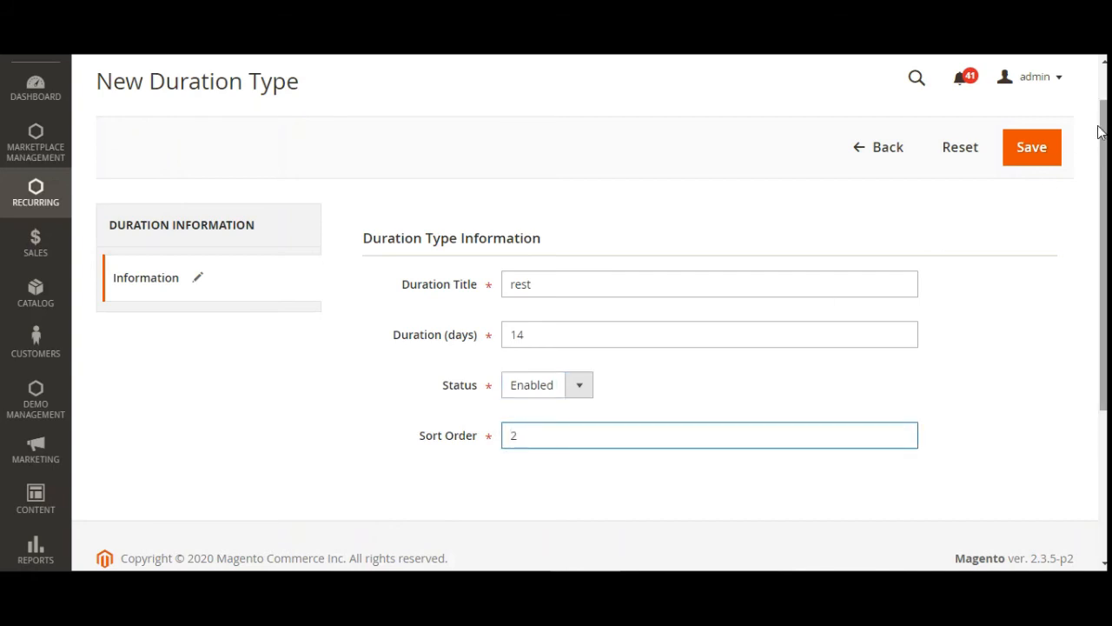
left_click(1021, 150)
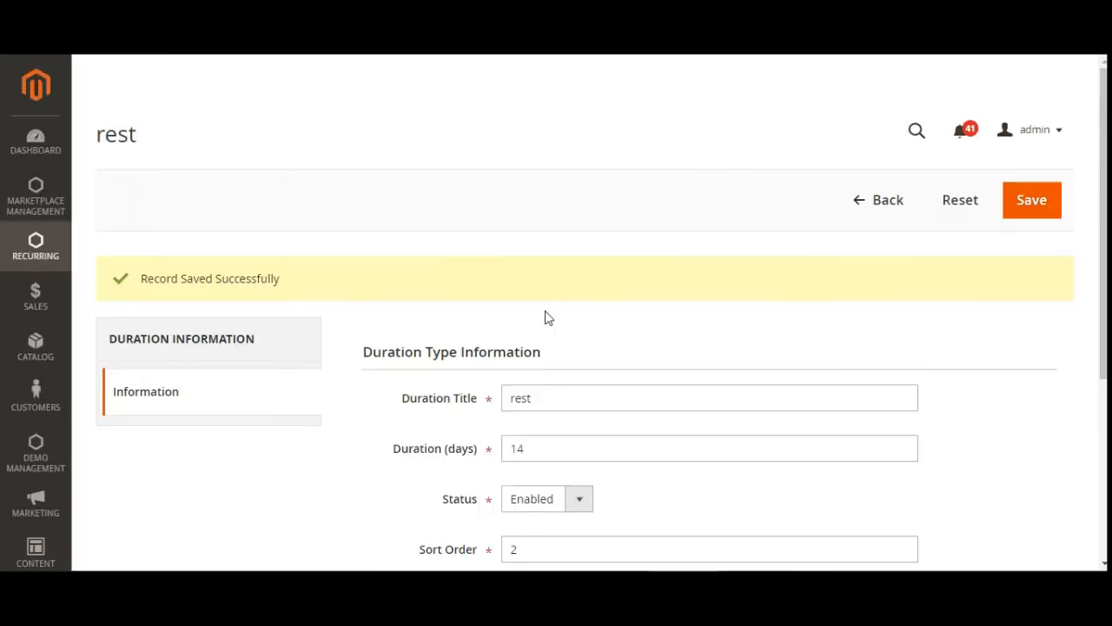
Step: Return to the Duration Type list and review the saved "rest" entry
left_click_drag(1104, 178, 1103, 213)
left_click(858, 149)
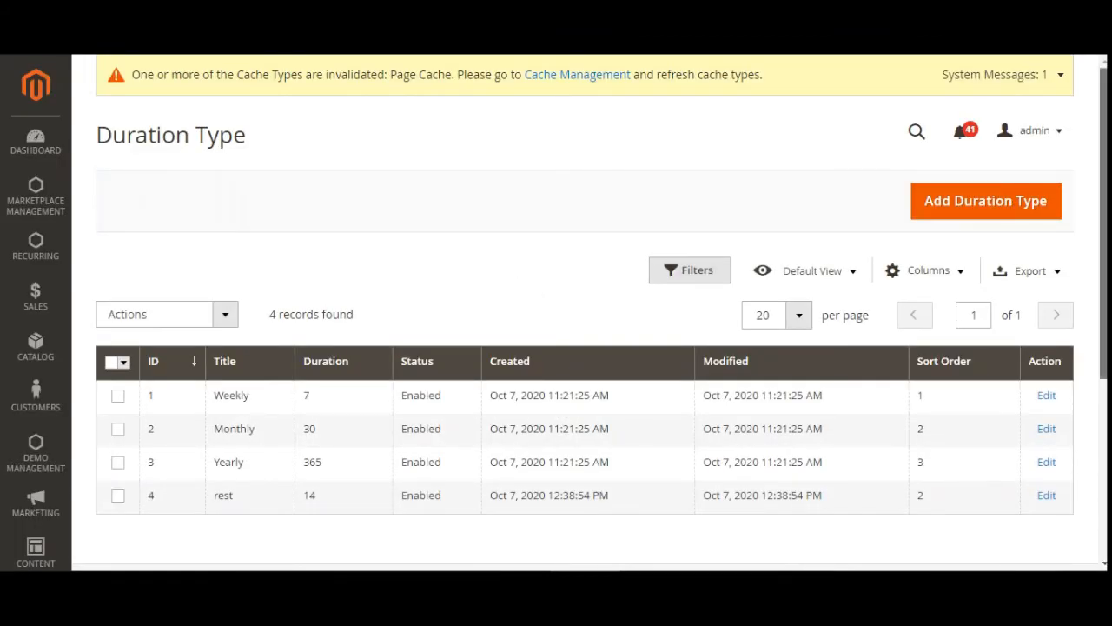
left_click_drag(1104, 208, 1104, 266)
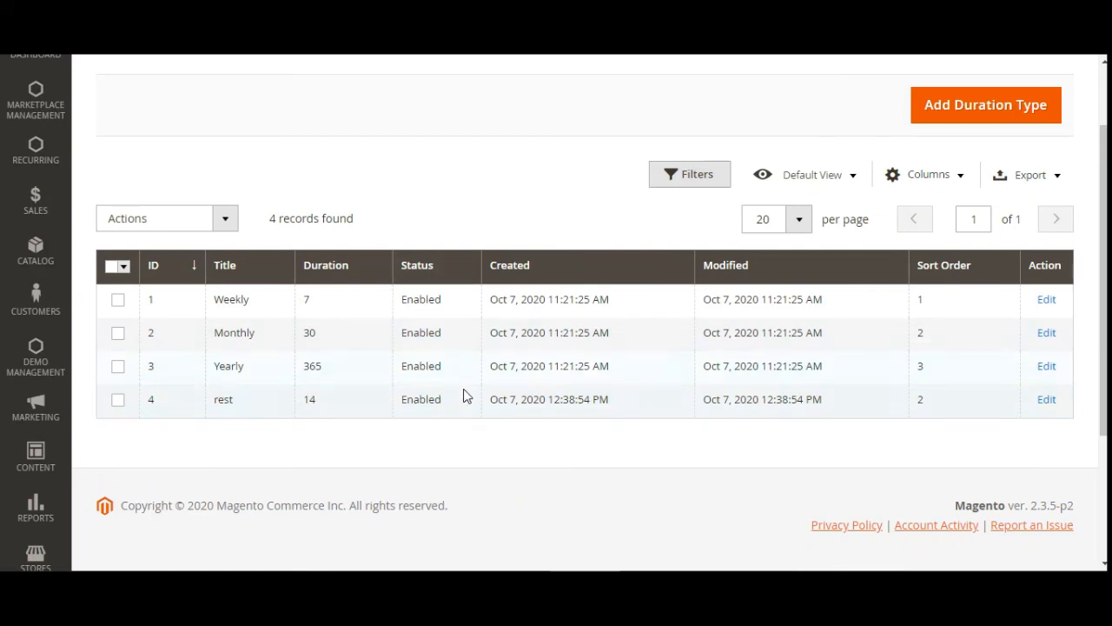
Step: Open the "rest" duration type for editing, review its fields, and go back to the list without changes
left_click(1049, 405)
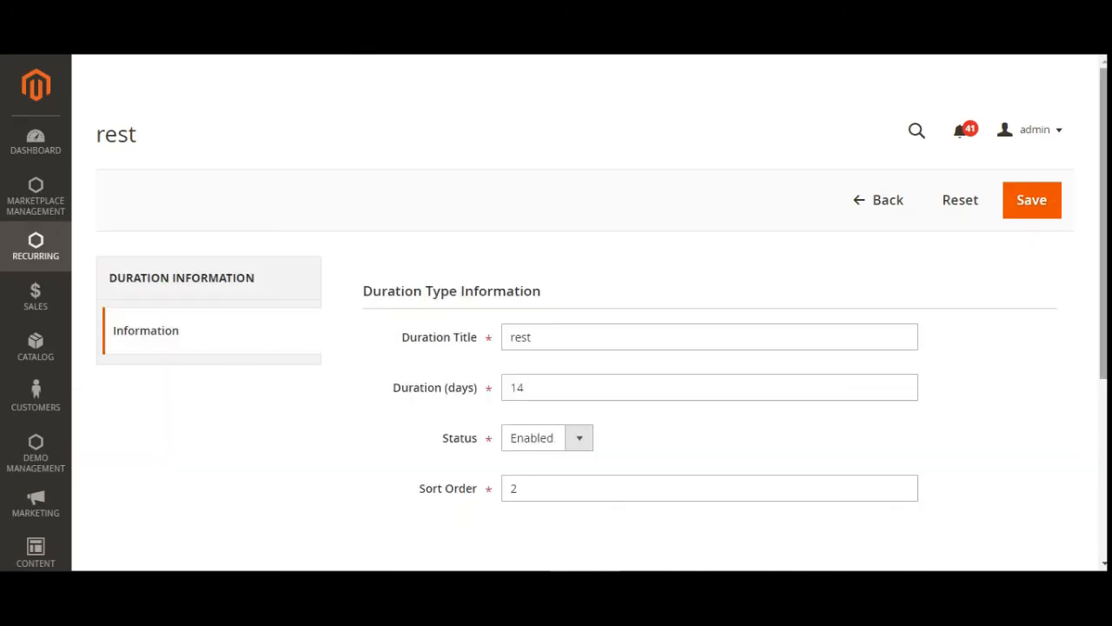
left_click_drag(1104, 278, 1104, 372)
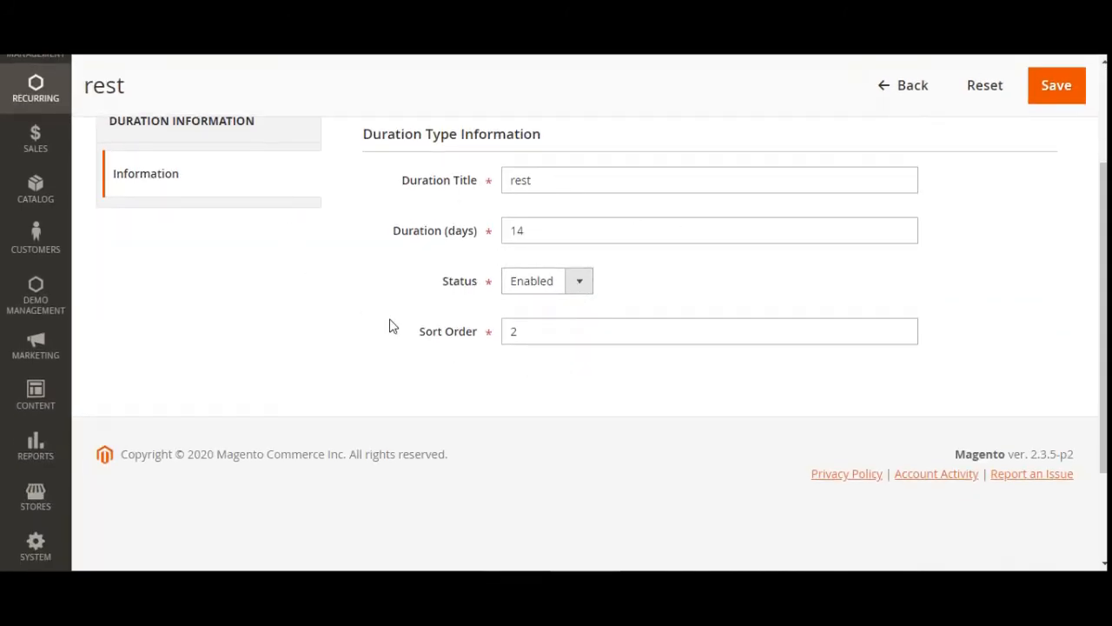
scroll(342, 235, "up", 2)
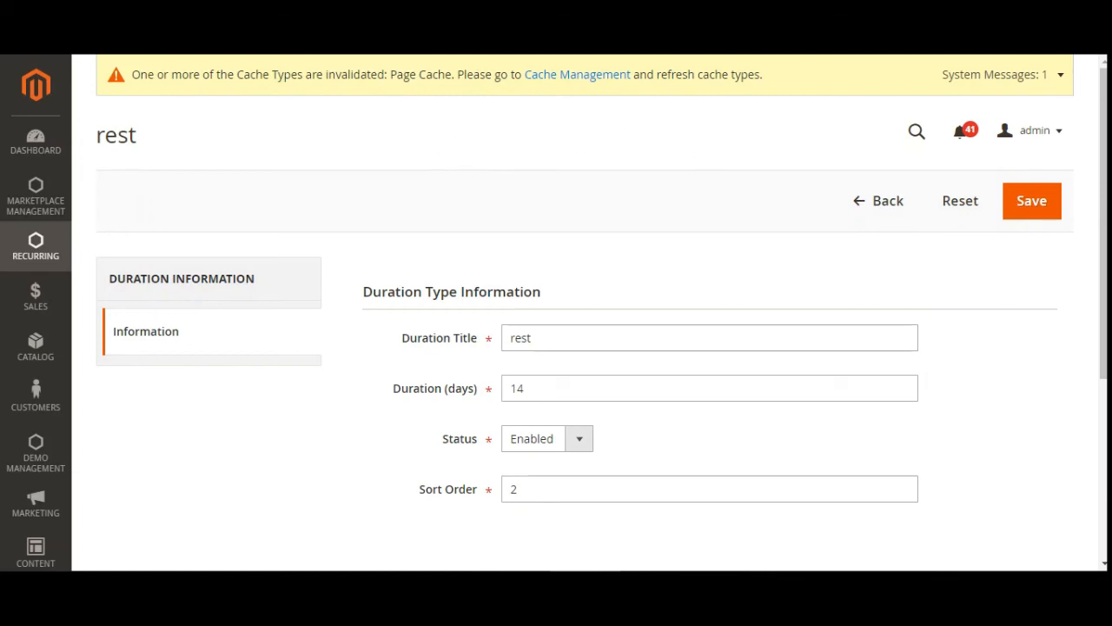
left_click(862, 201)
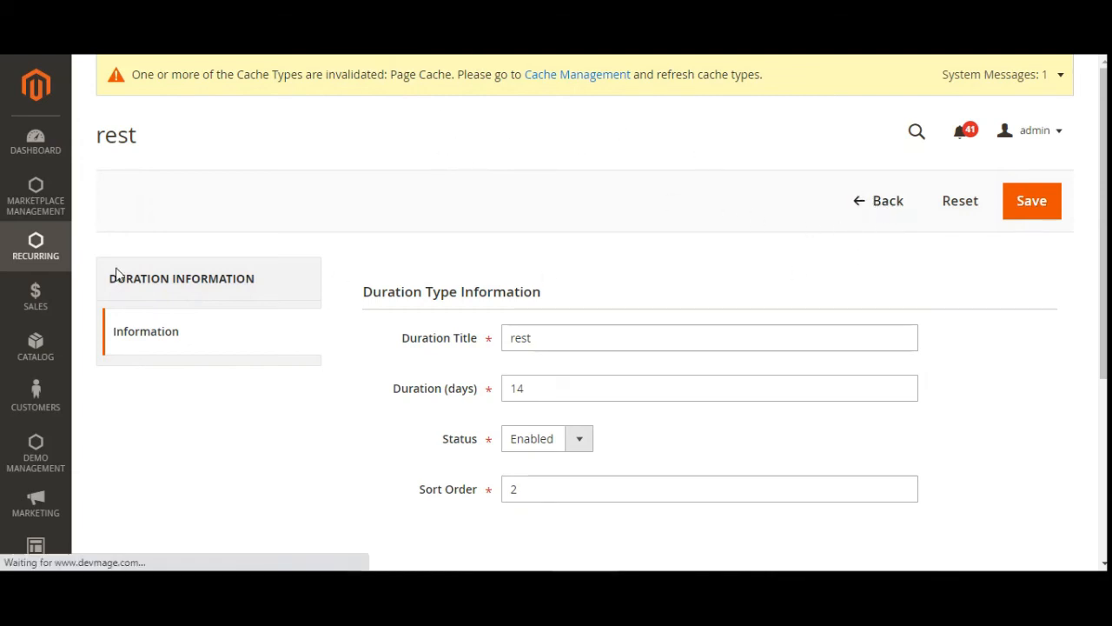
left_click(35, 252)
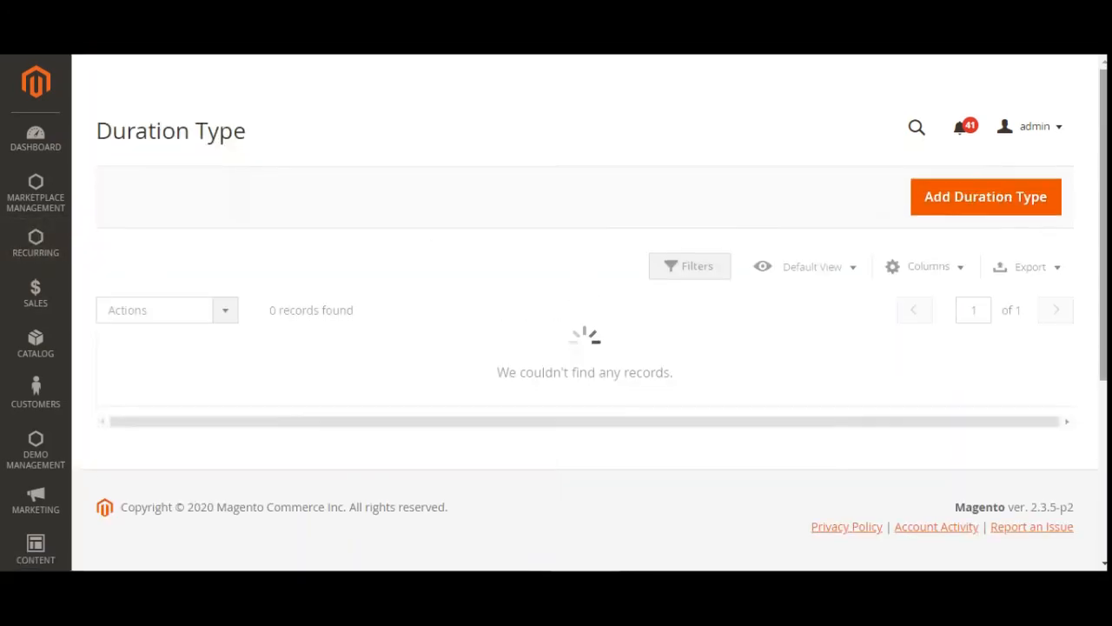
left_click_drag(1104, 234, 1104, 300)
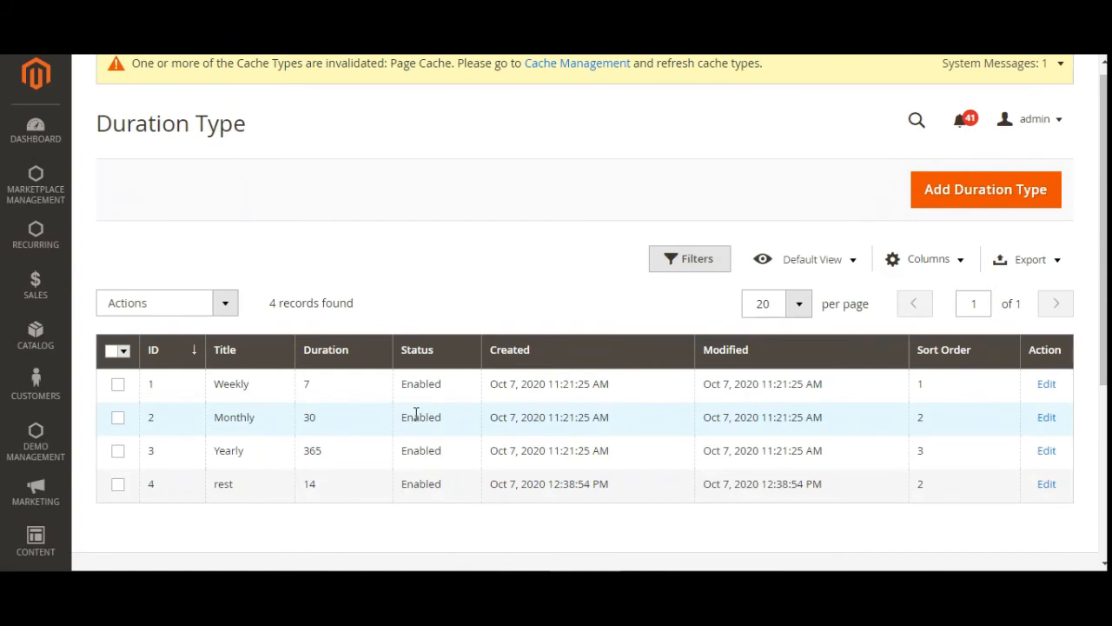
left_click_drag(1104, 174, 1104, 157)
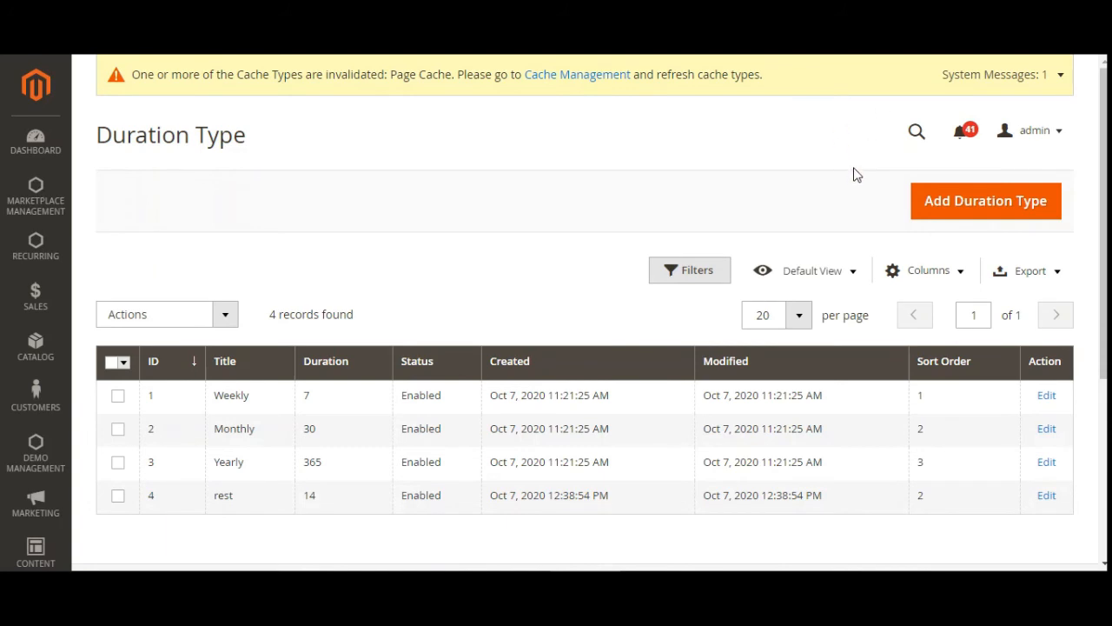
Step: Open the recurring All Subscriptions list and examine its columns and the available bulk action
left_click(36, 247)
left_click(223, 186)
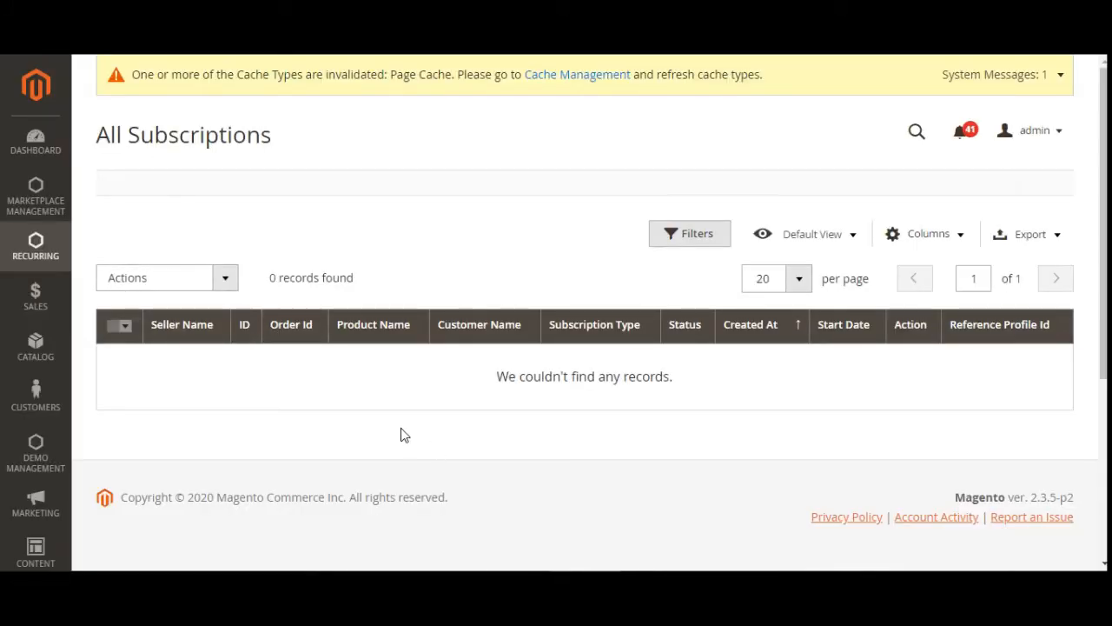
left_click(226, 280)
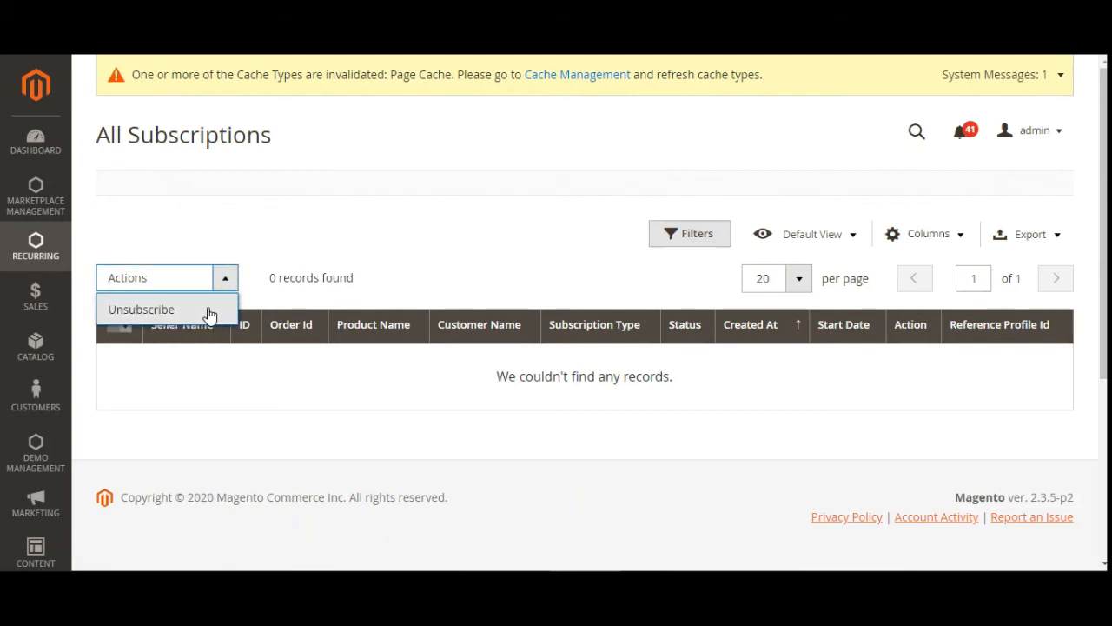
left_click(449, 286)
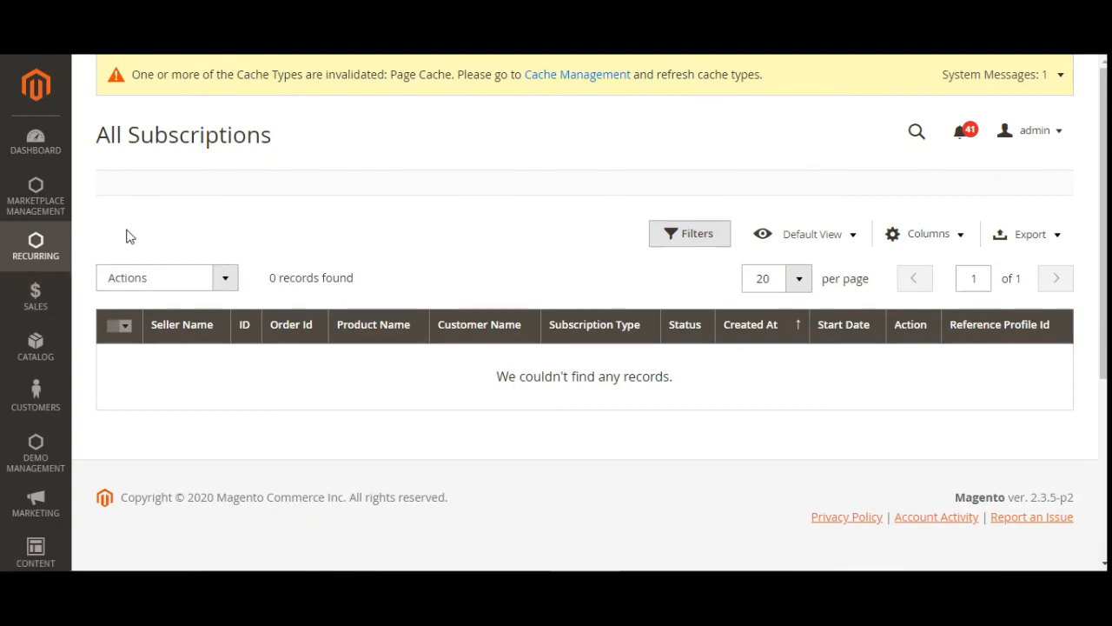
Step: Open the catalog's product list and look over the products
left_click(30, 356)
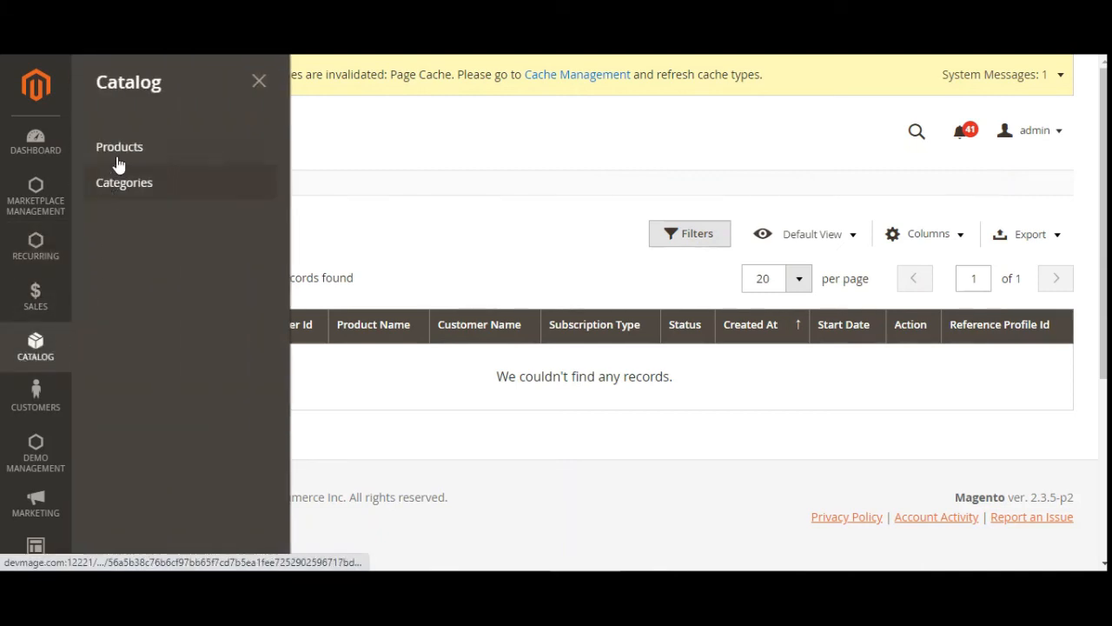
left_click(94, 148)
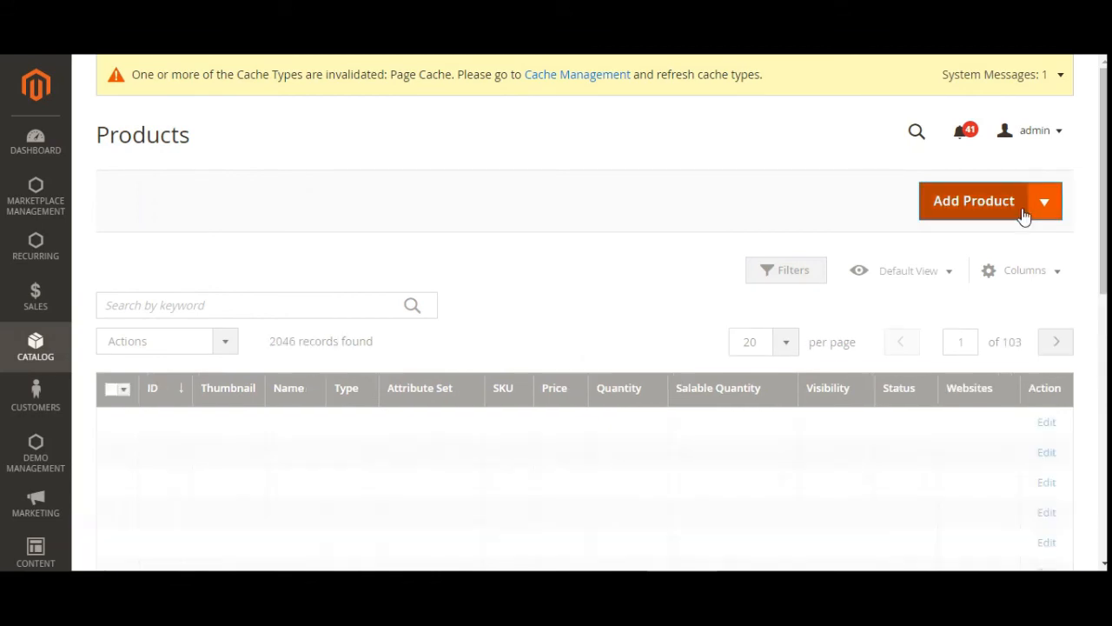
left_click_drag(1104, 145, 1105, 190)
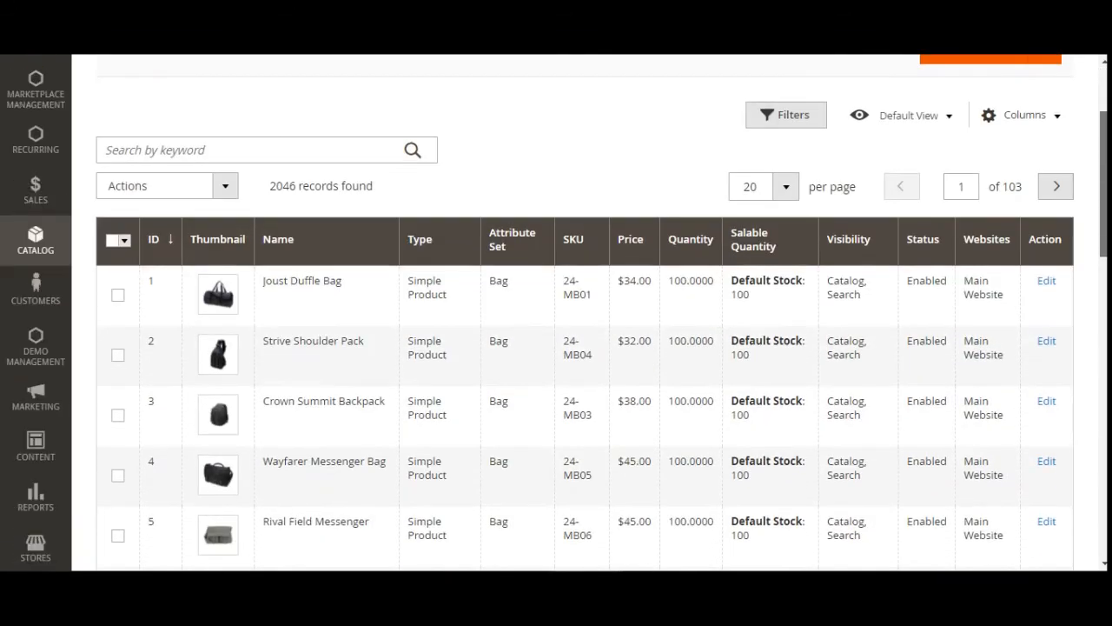
scroll(779, 336, "up", 2)
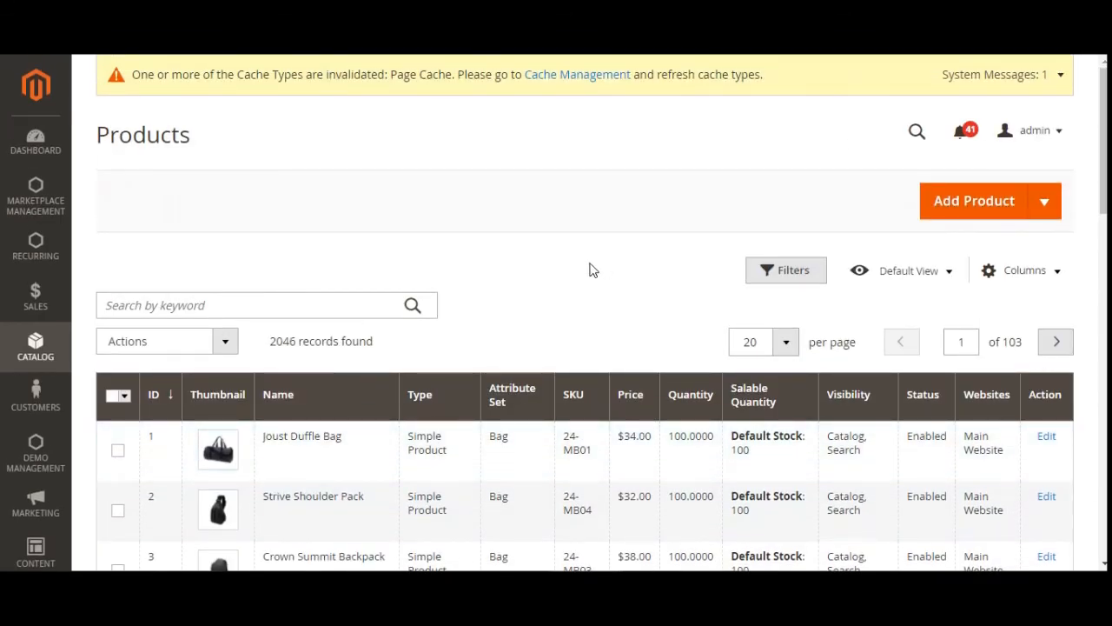
Step: Start a new product and name it "NewsSuscription", letting the SKU take the same text
left_click(972, 213)
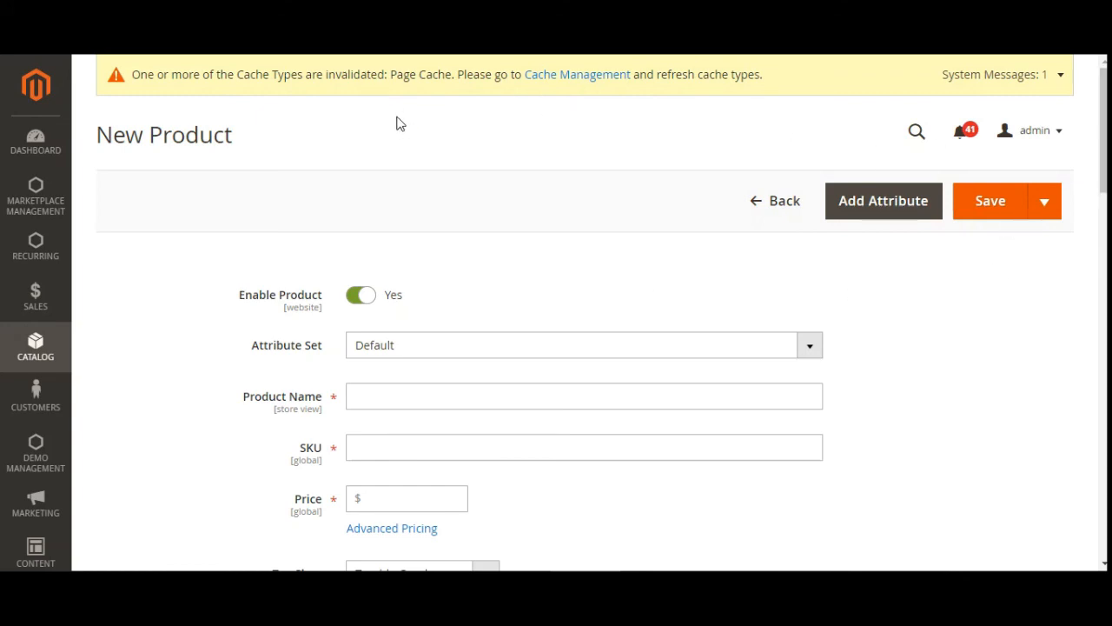
left_click(403, 388)
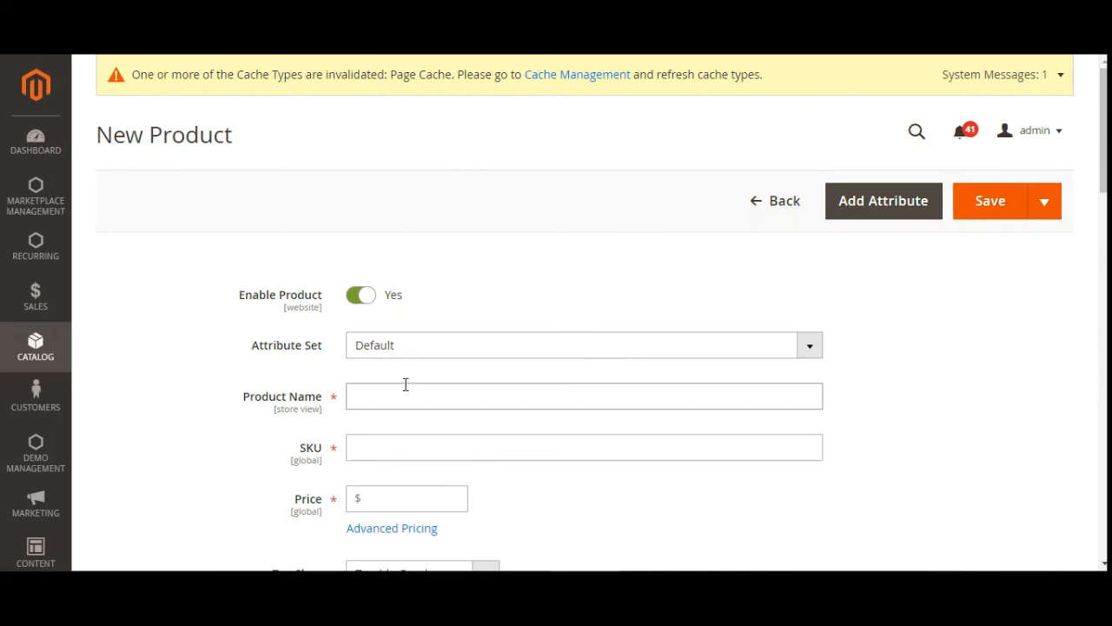
type("N")
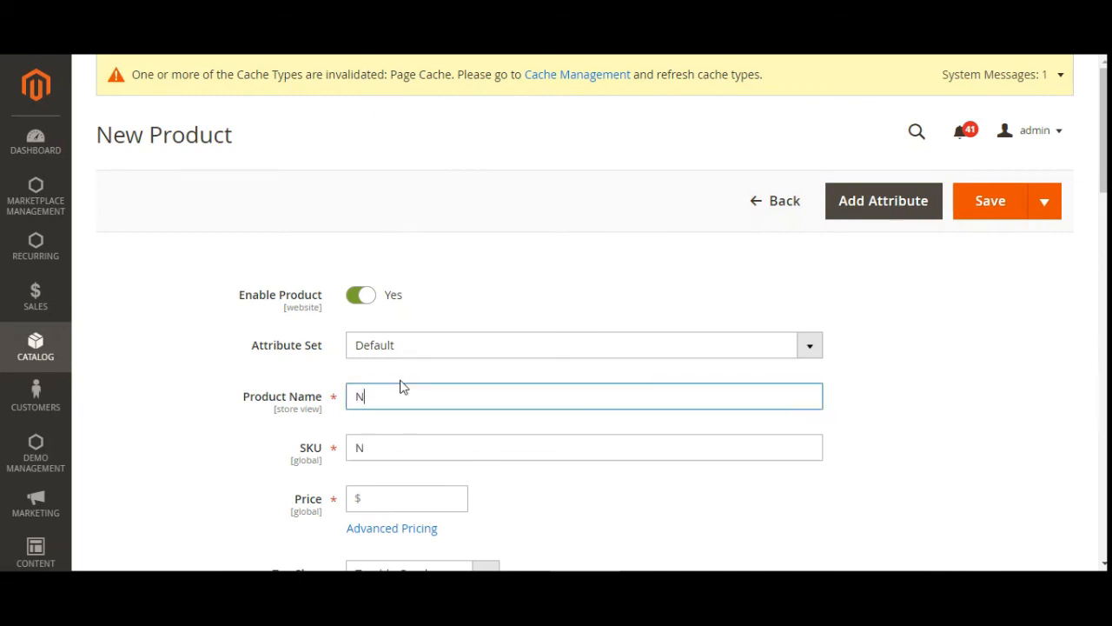
type("ewsSuscription")
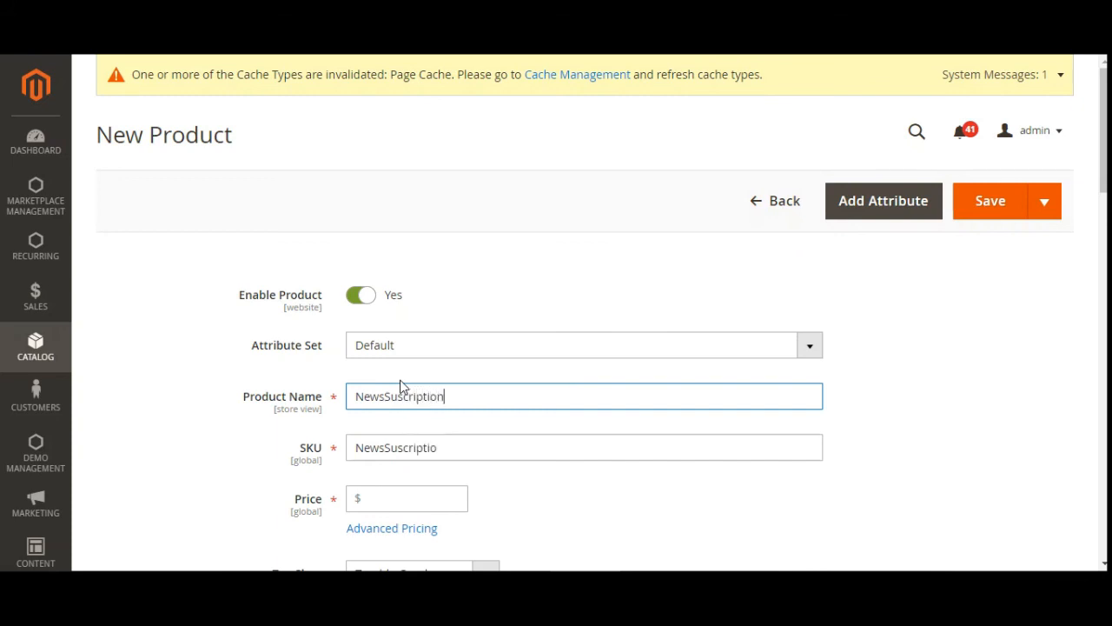
left_click(390, 238)
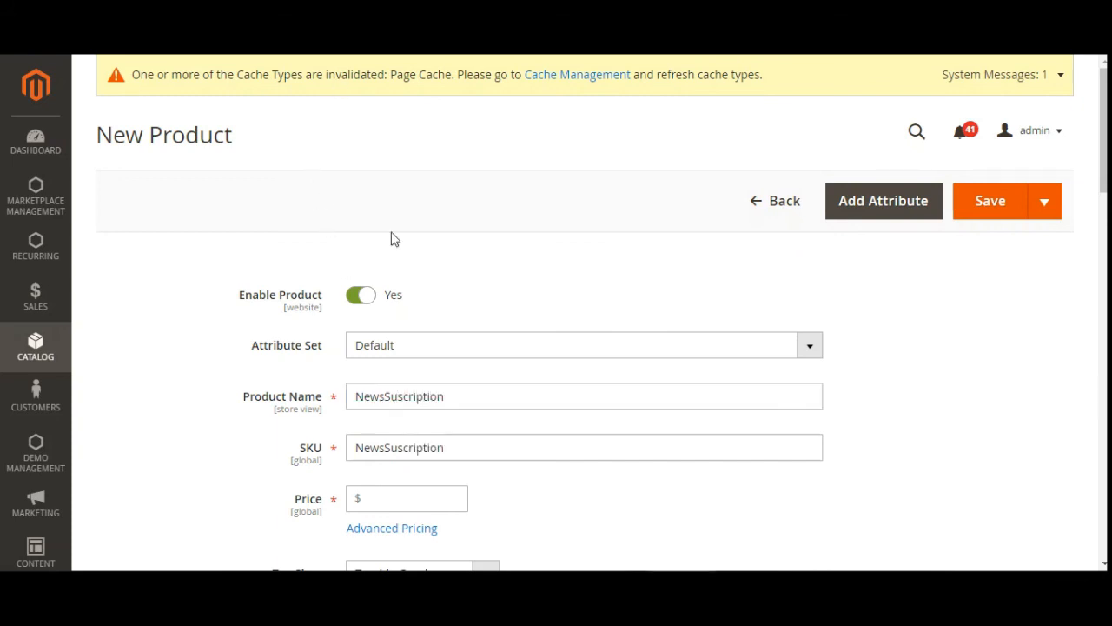
Step: Correct the product name to "NewsSubscription", letting the SKU follow, and set the price to $100
left_click(398, 396)
left_click(403, 396)
type("b")
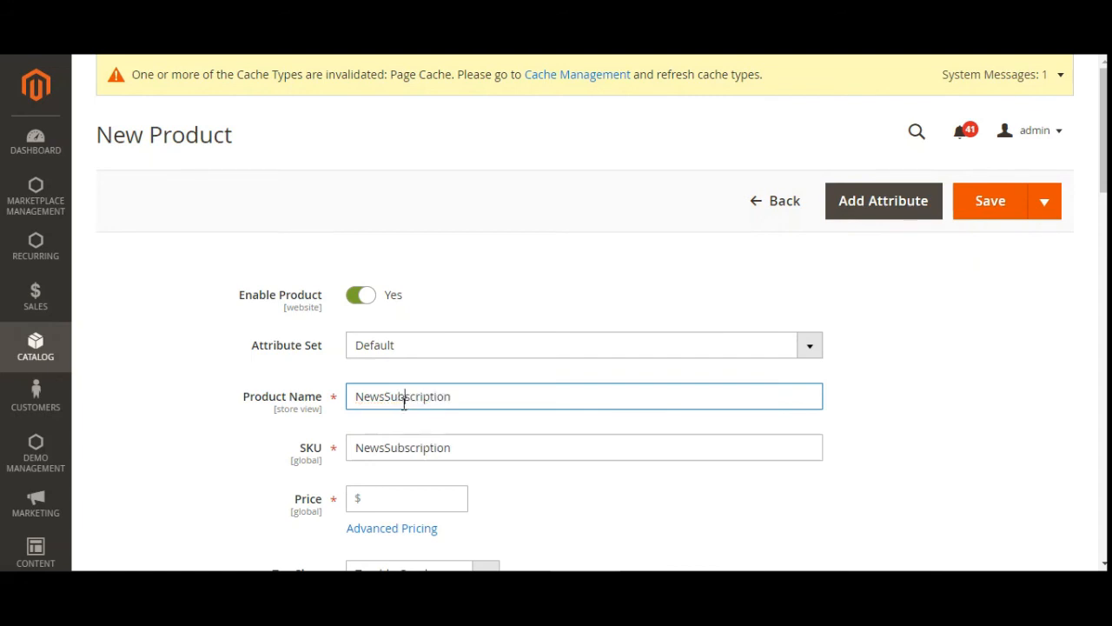
scroll(429, 474, "down", 1)
left_click(419, 416)
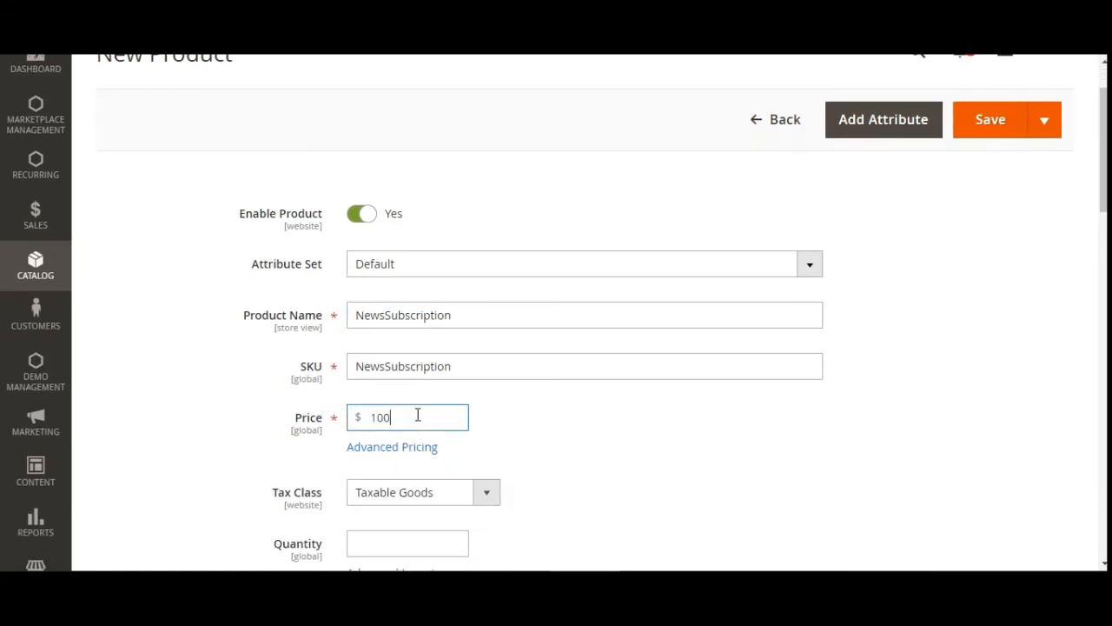
Step: Keep the product's visibility as "Catalog, Search" and assign it to the Sale category
scroll(435, 431, "down", 3)
left_click(379, 296)
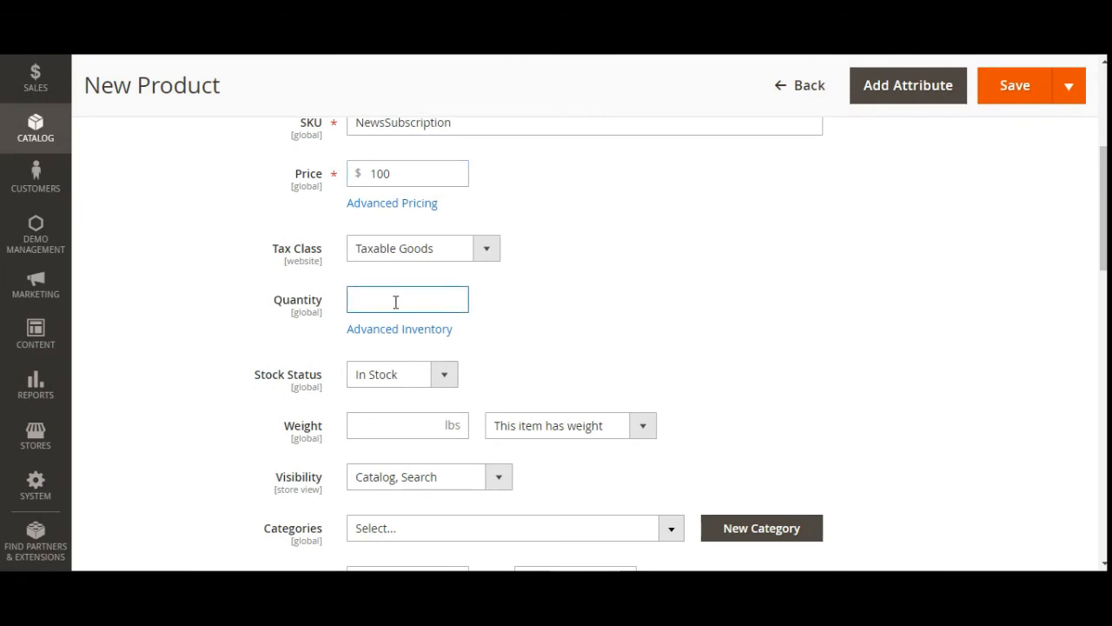
scroll(373, 312, "down", 2)
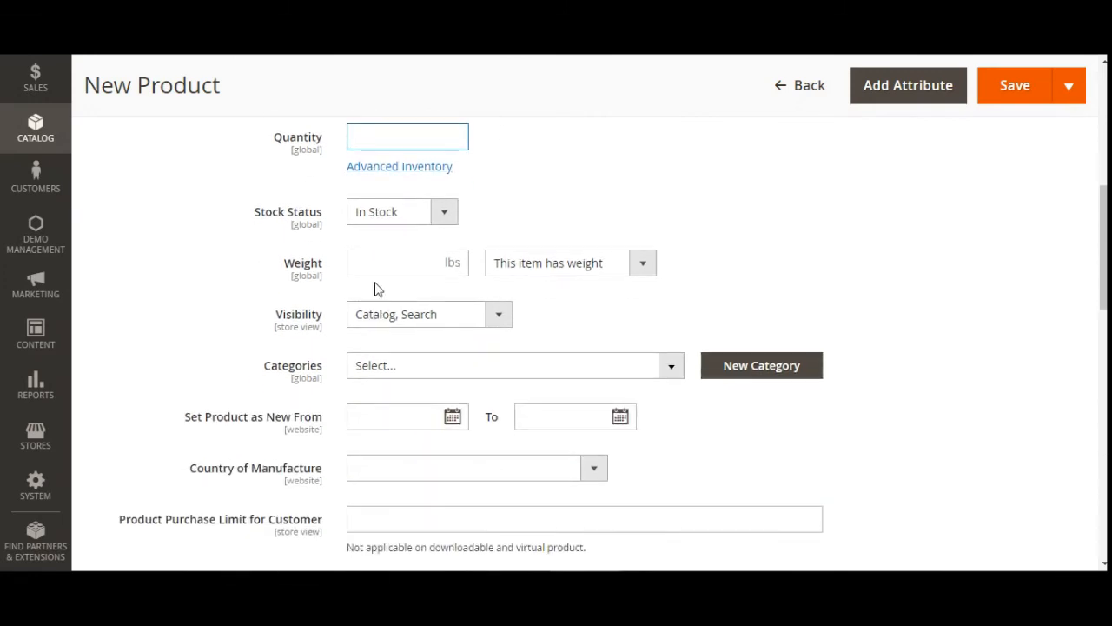
left_click(461, 318)
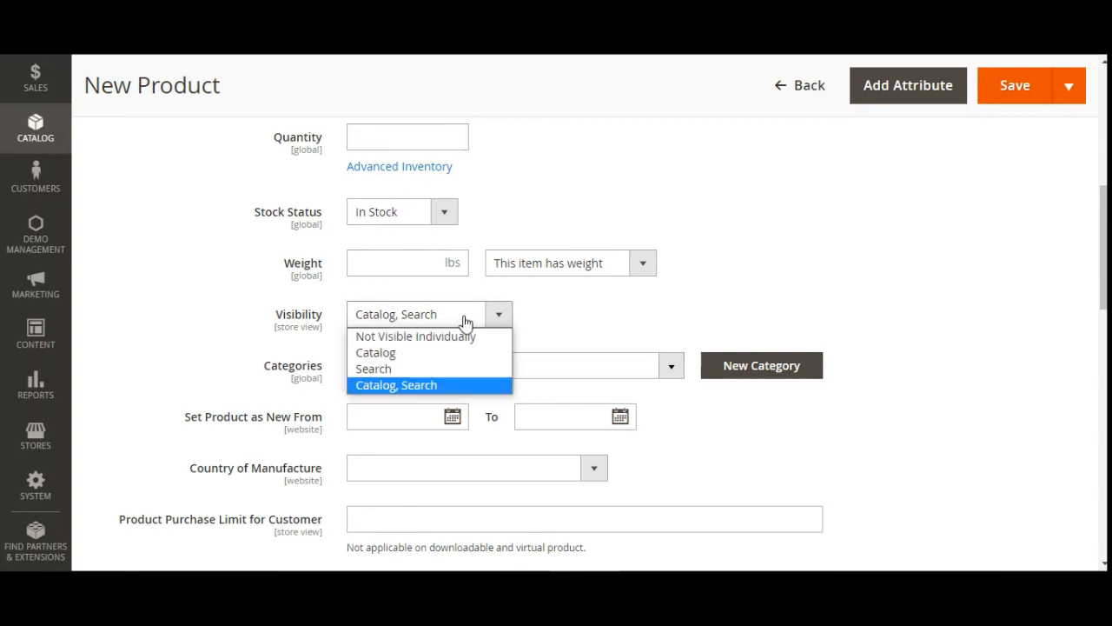
left_click(406, 385)
left_click(405, 372)
scroll(405, 435, "down", 4)
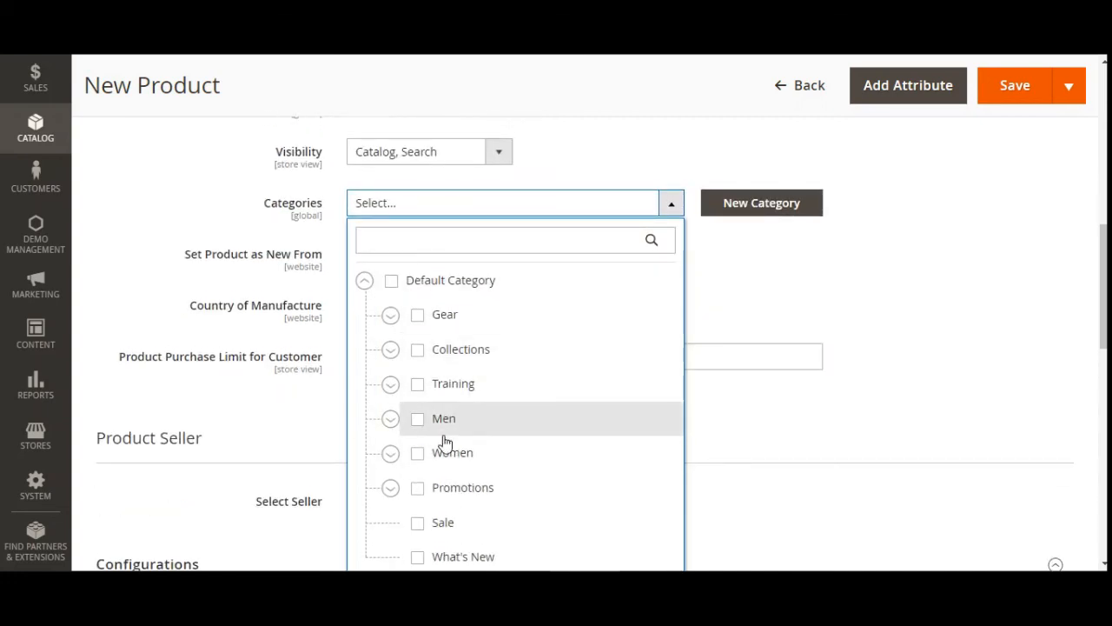
left_click(418, 362)
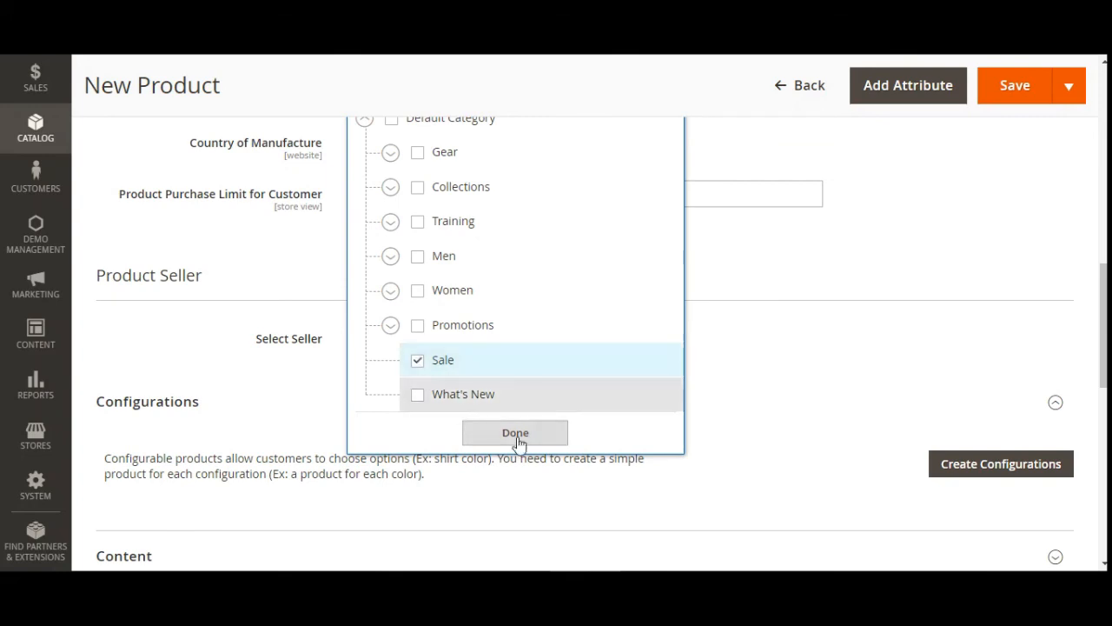
left_click(516, 433)
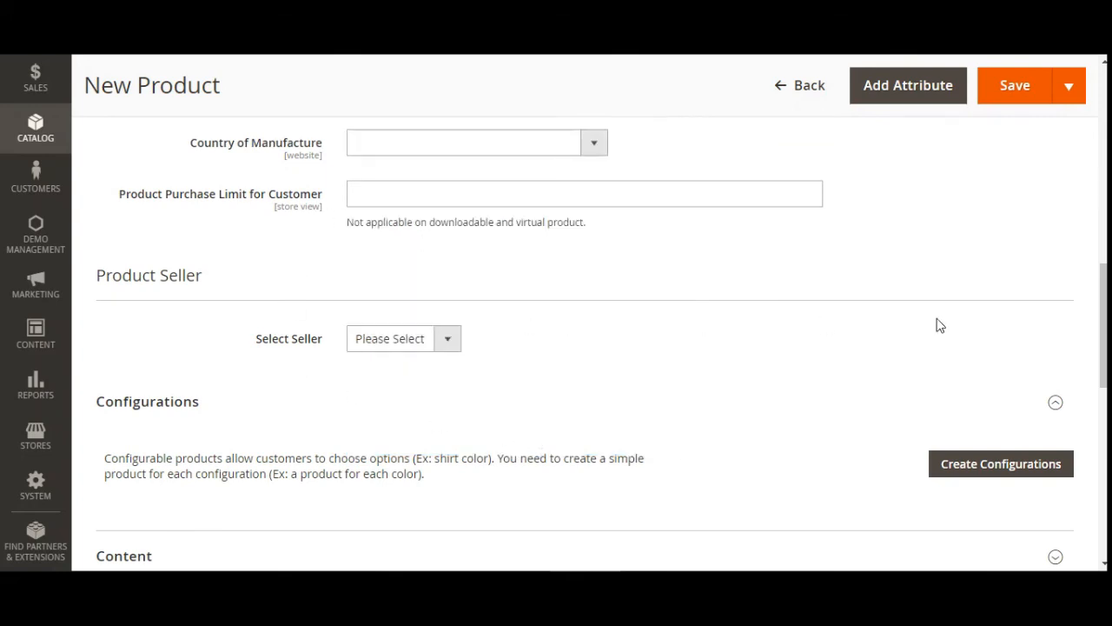
Step: Expand the product's Subscription Configuration section and set Subscription to Yes
scroll(939, 323, "up", 1)
scroll(1043, 318, "up", 1)
scroll(308, 392, "down", 2)
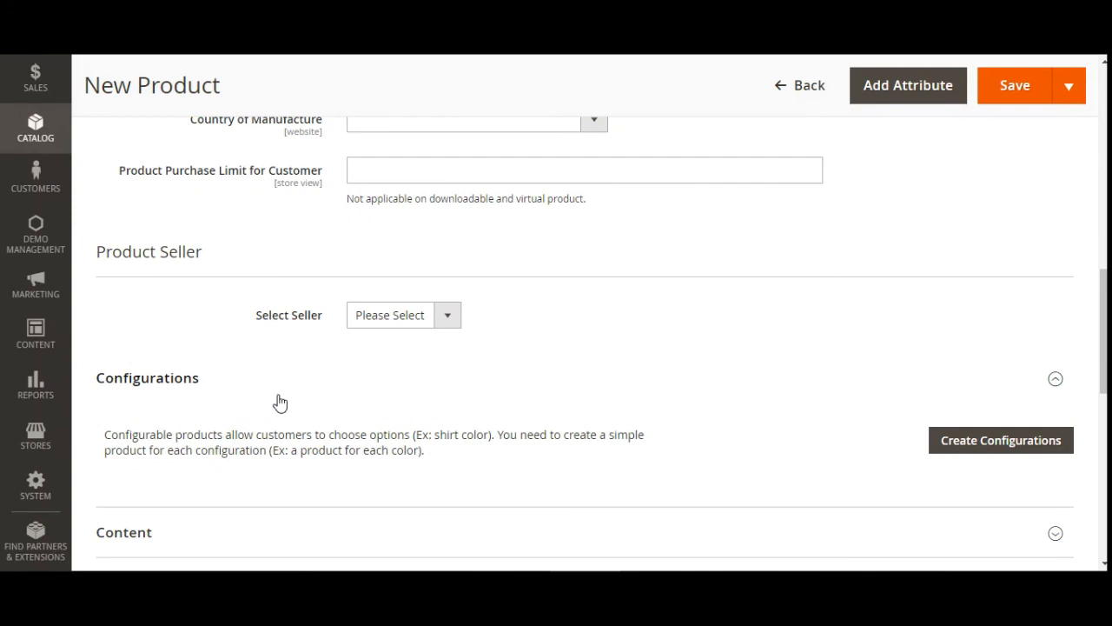
scroll(279, 401, "down", 6)
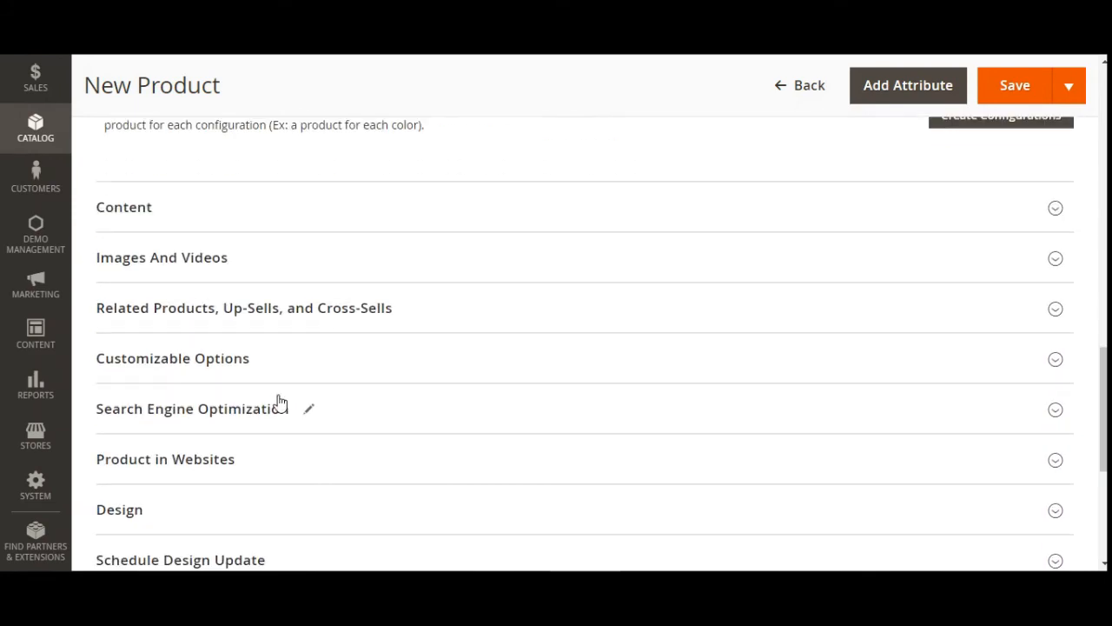
left_click(150, 377)
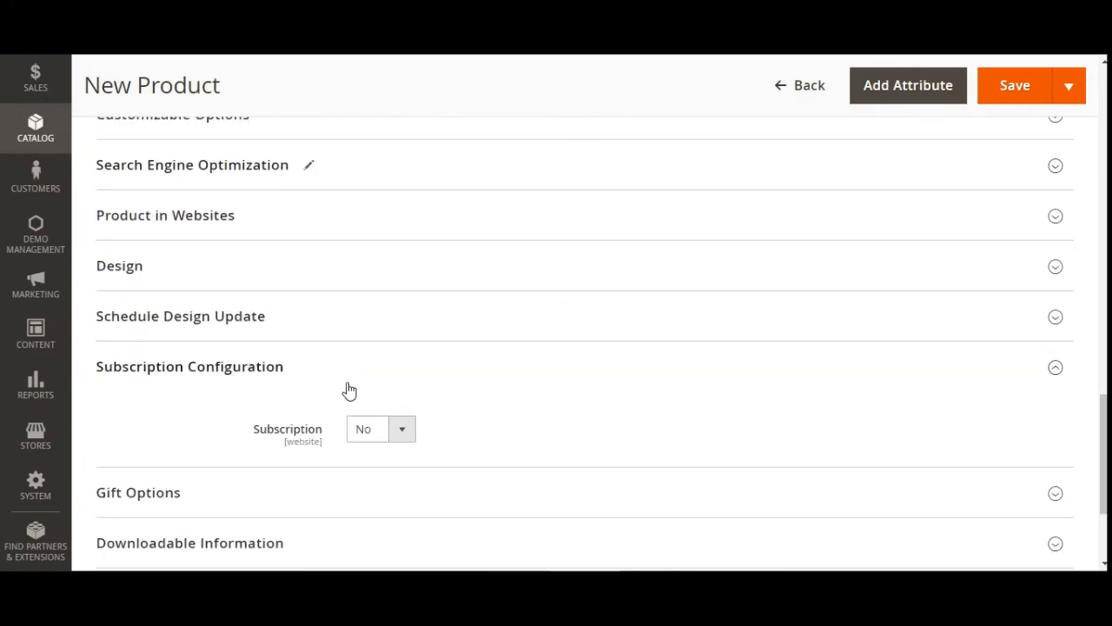
left_click(400, 432)
left_click(382, 468)
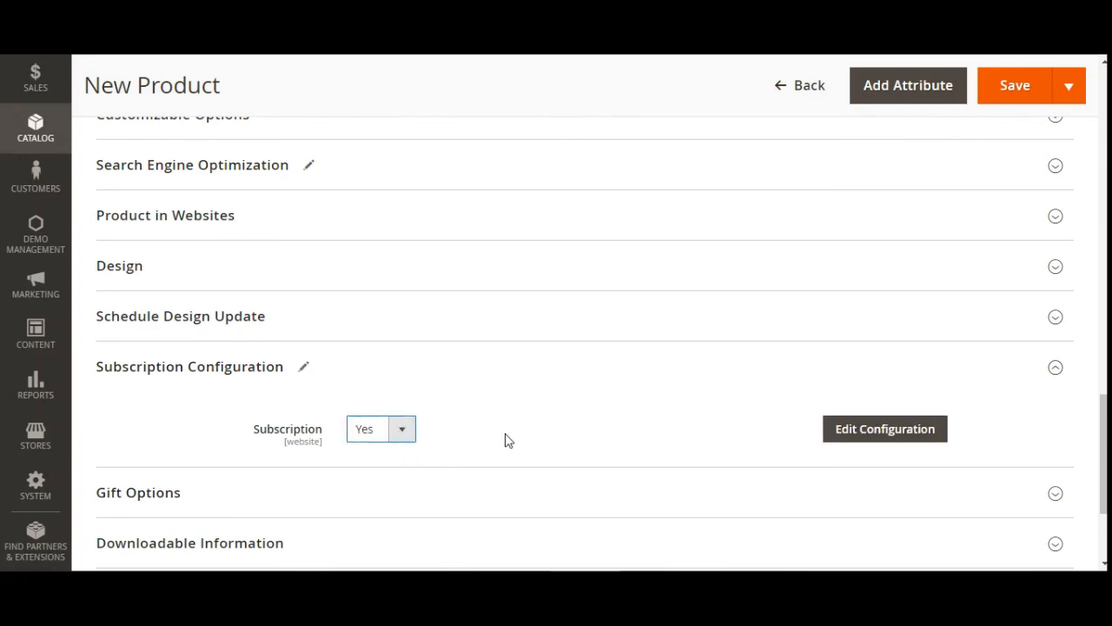
Step: Open the product's subscription types for editing and enable the "rest" duration
left_click(889, 430)
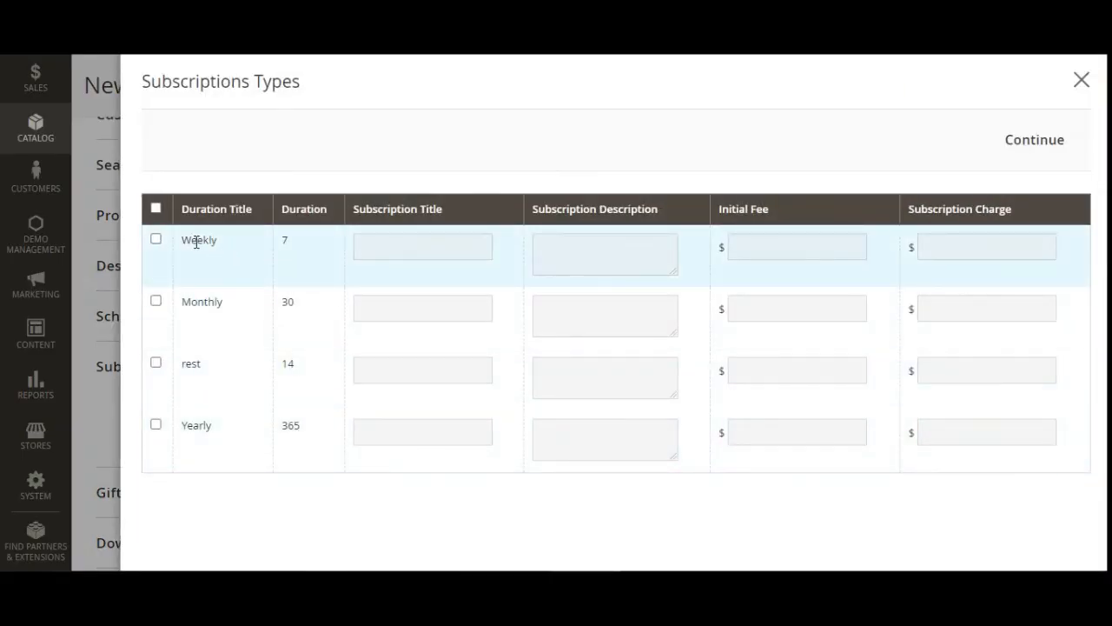
left_click_drag(160, 81, 295, 81)
left_click(357, 90)
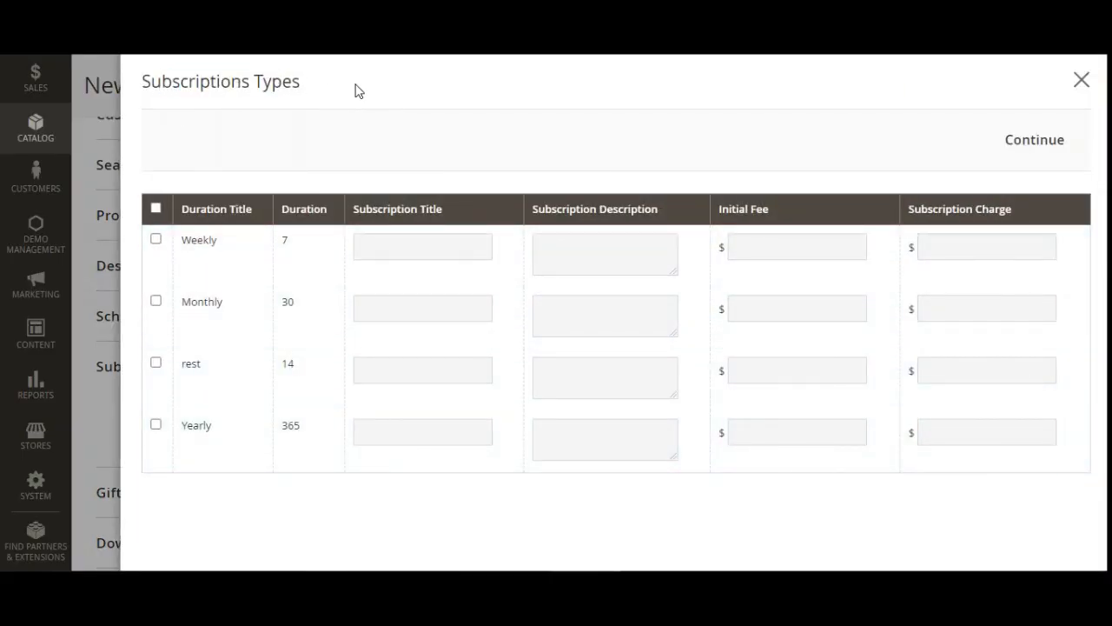
left_click_drag(181, 363, 203, 363)
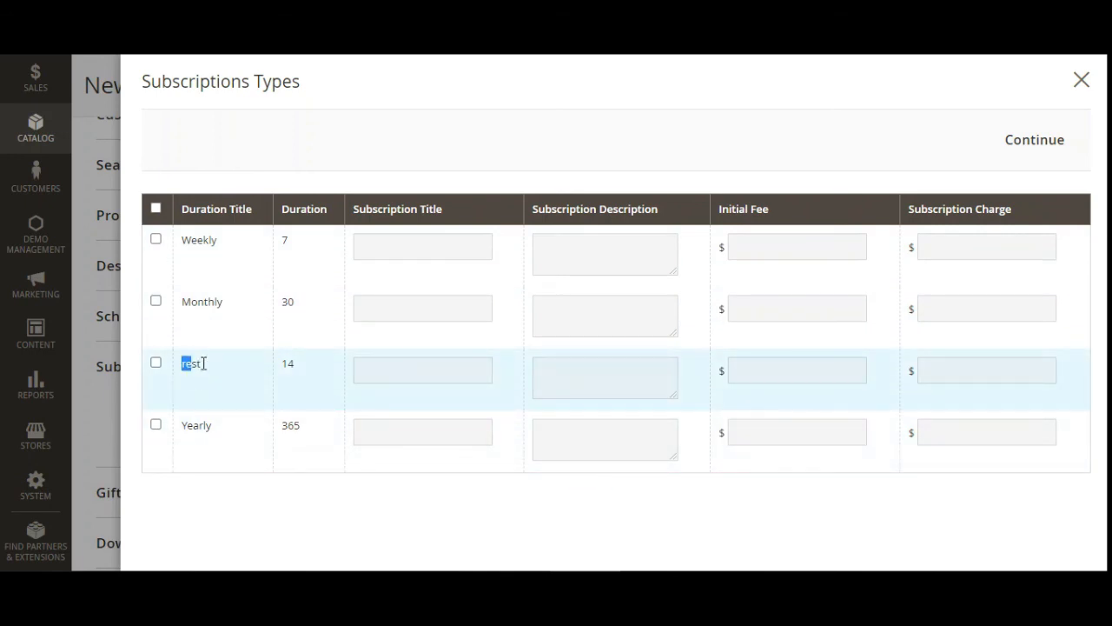
left_click(294, 363)
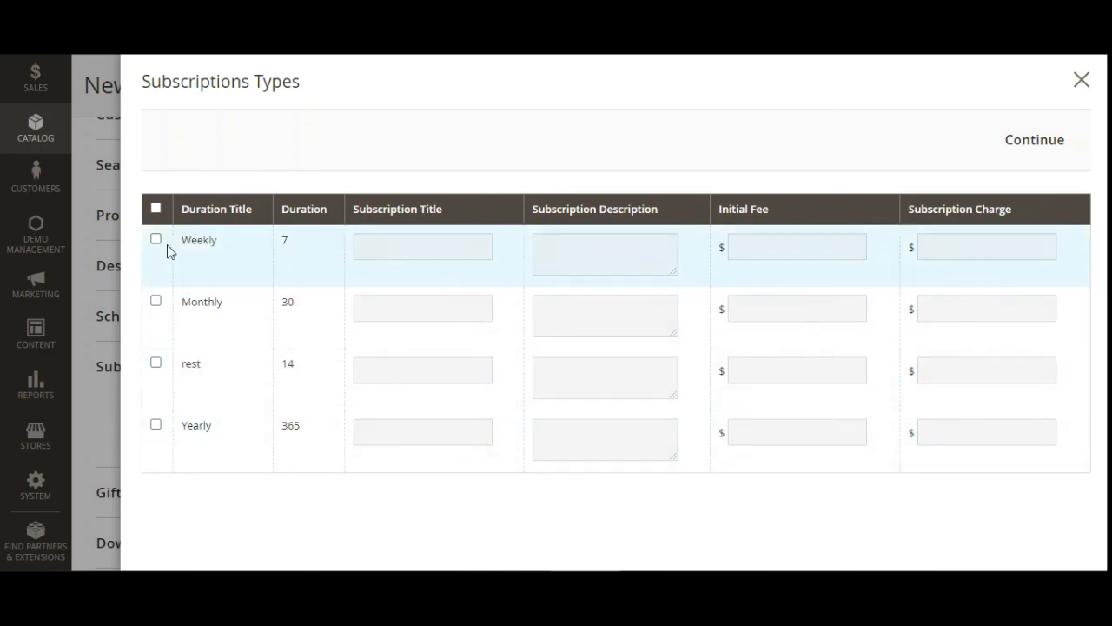
left_click(156, 363)
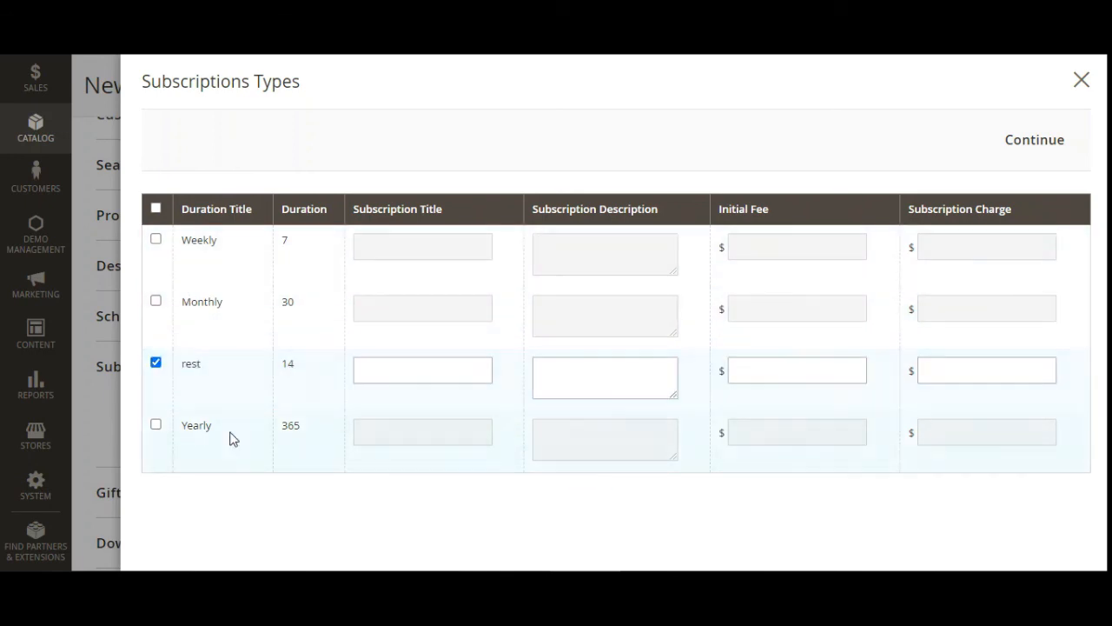
Step: Enter "Test Subscription" as both the subscription title and description of the "rest" duration
left_click(413, 363)
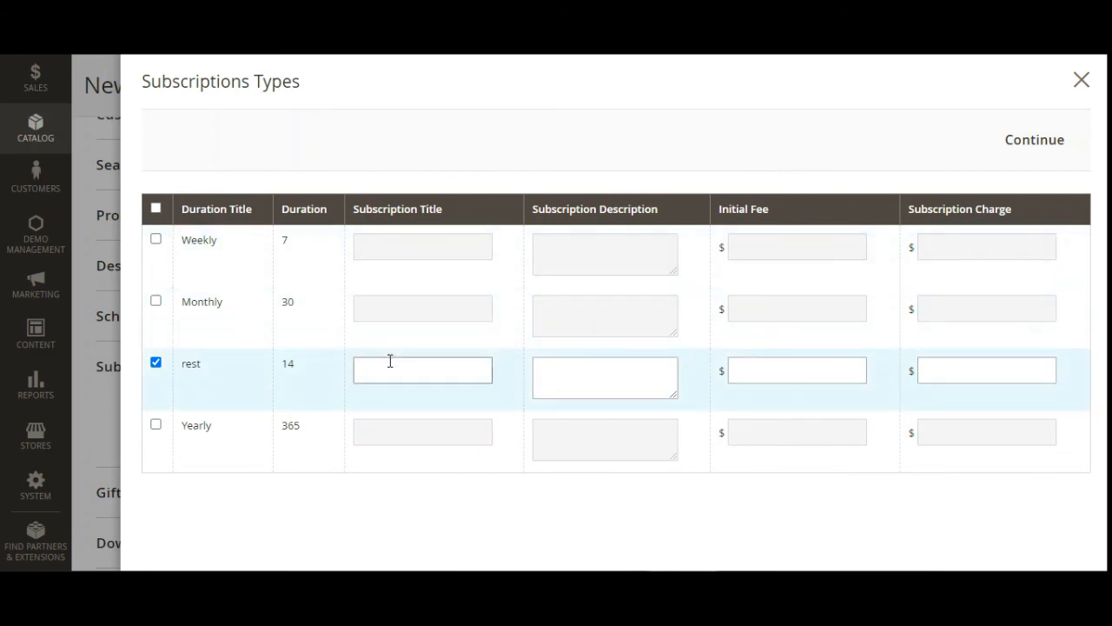
left_click(391, 362)
type("Test Subscription")
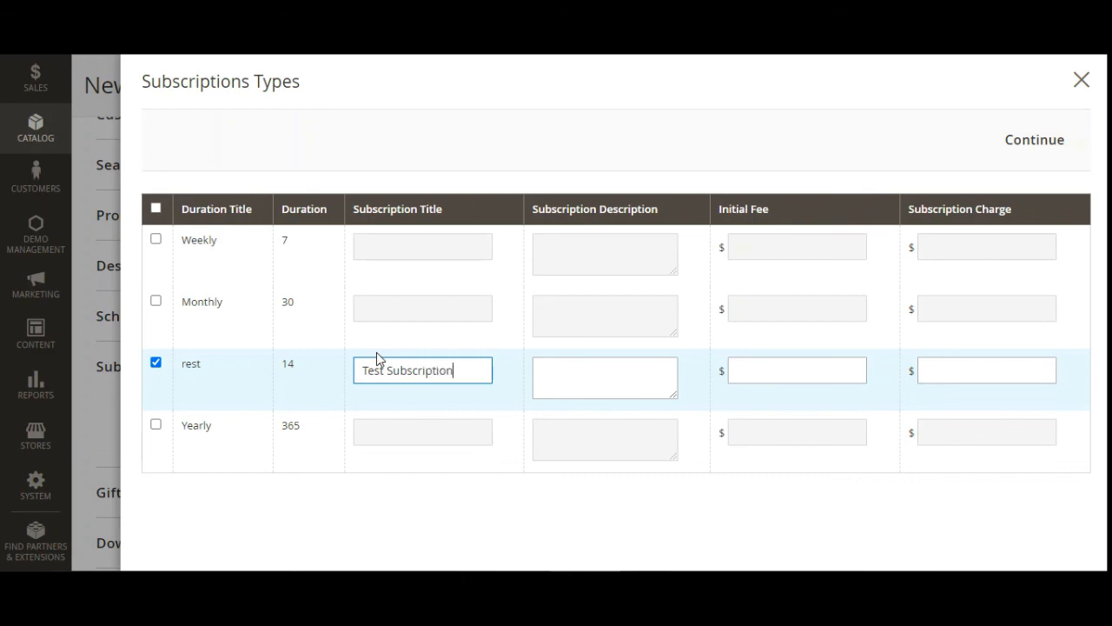
key("ctrl+a")
key("ctrl+c")
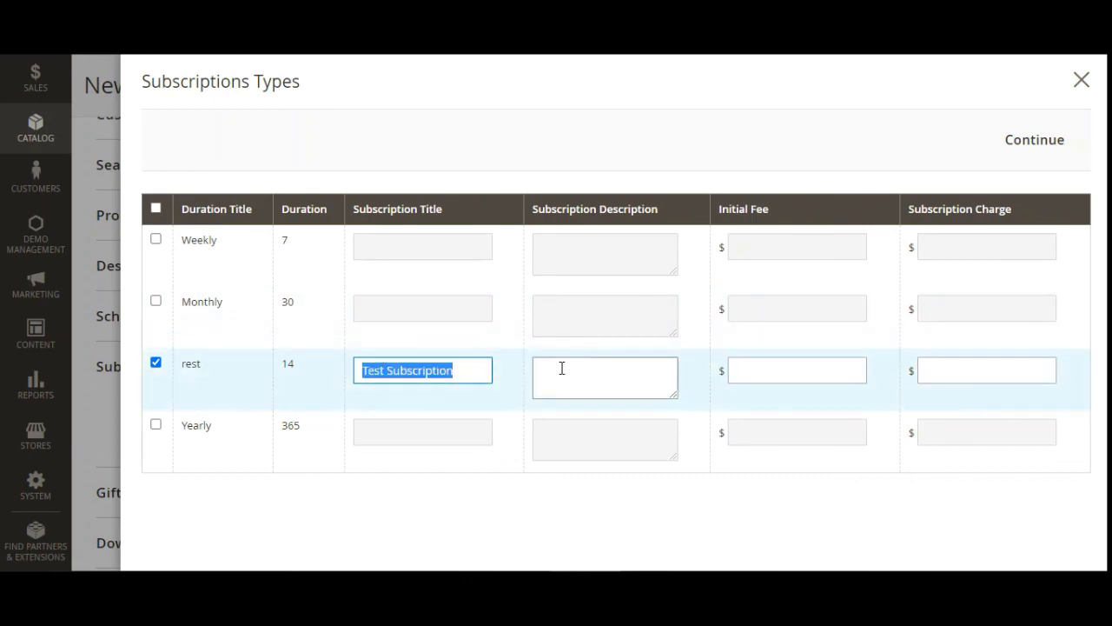
left_click(561, 368)
key("ctrl+v")
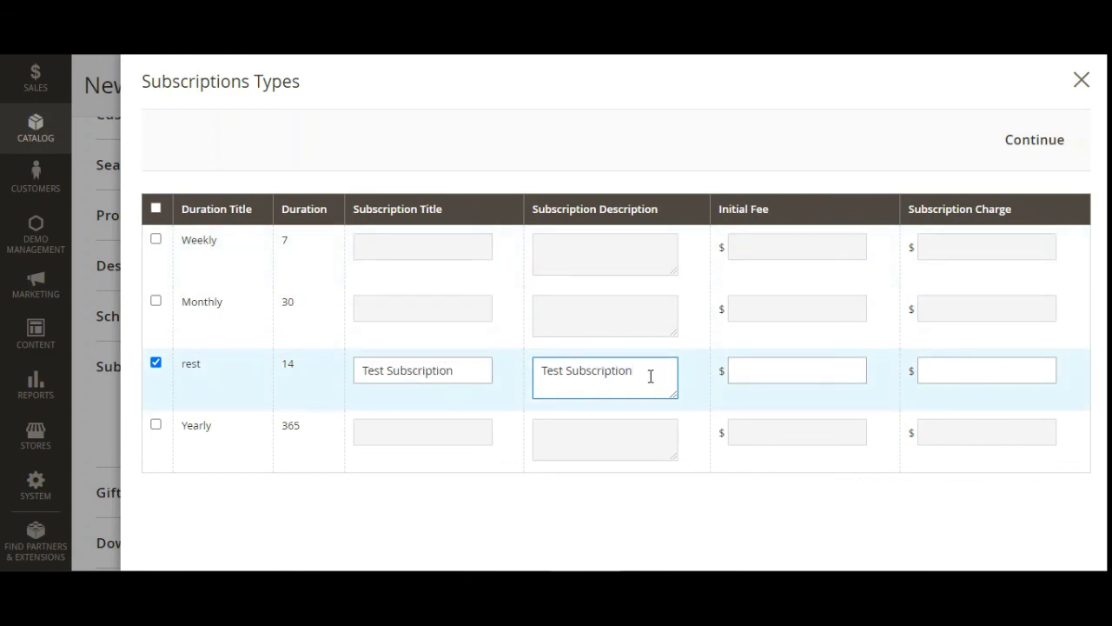
Step: Set the "rest" duration's initial fee to $30 and subscription charge to $300, and accept the configuration
left_click(779, 378)
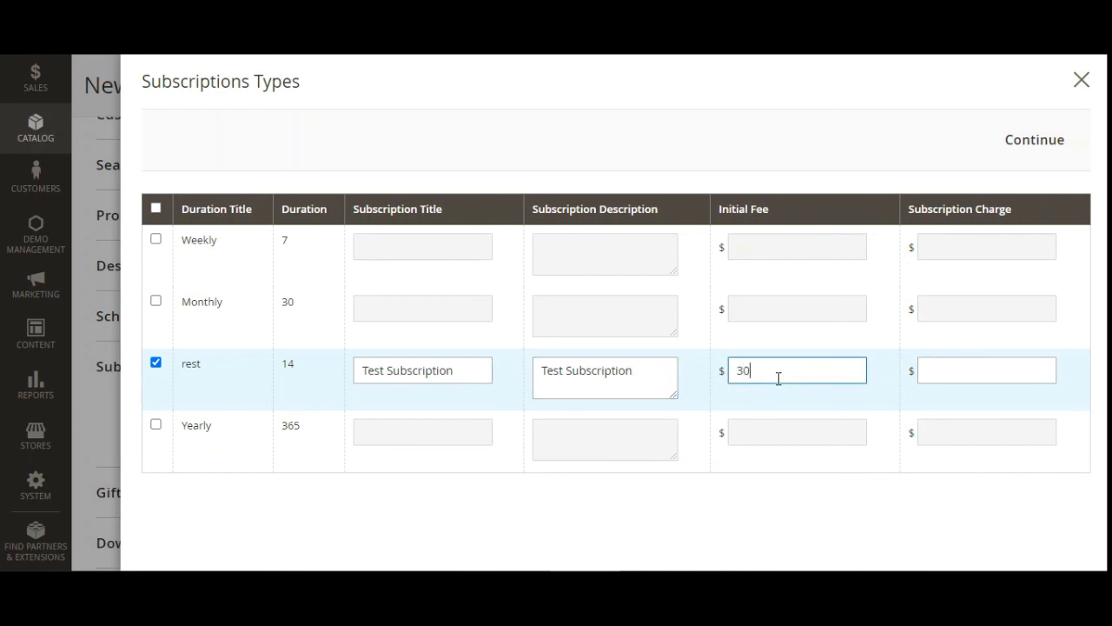
left_click(957, 369)
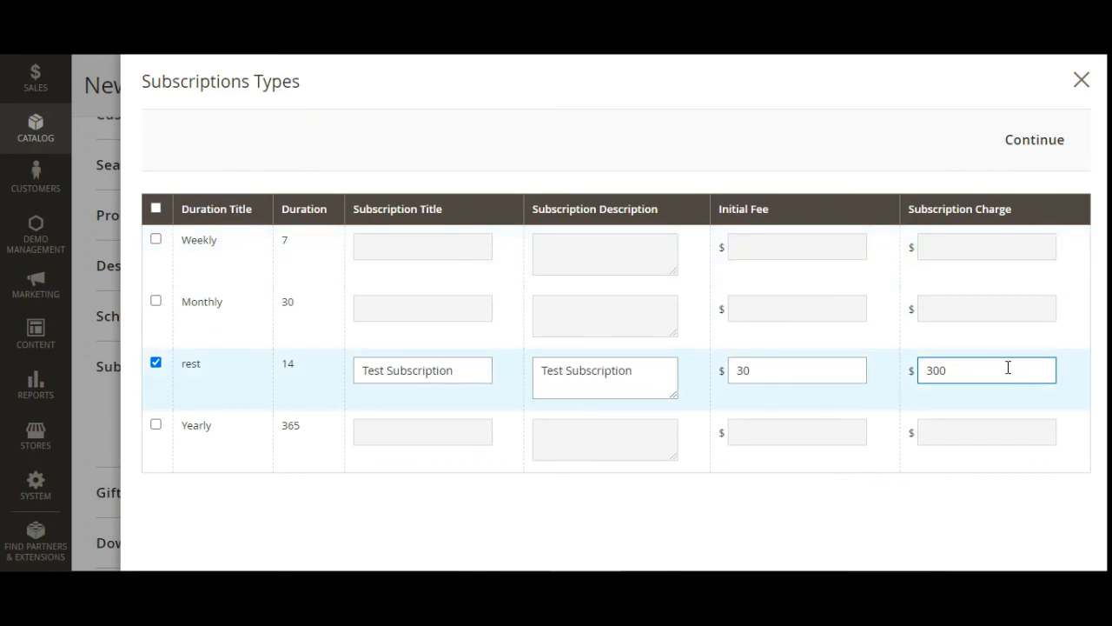
left_click(1052, 148)
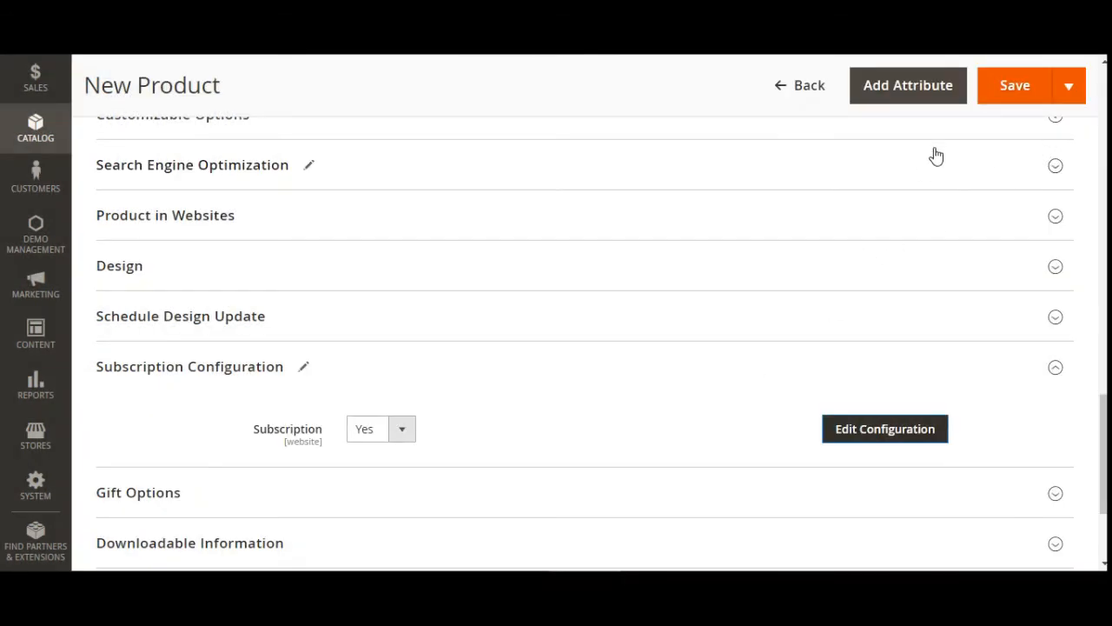
Step: Add the "Breaking News" picture to the product's Images And Videos section and save the product
scroll(584, 344, "down", 2)
scroll(584, 344, "up", 17)
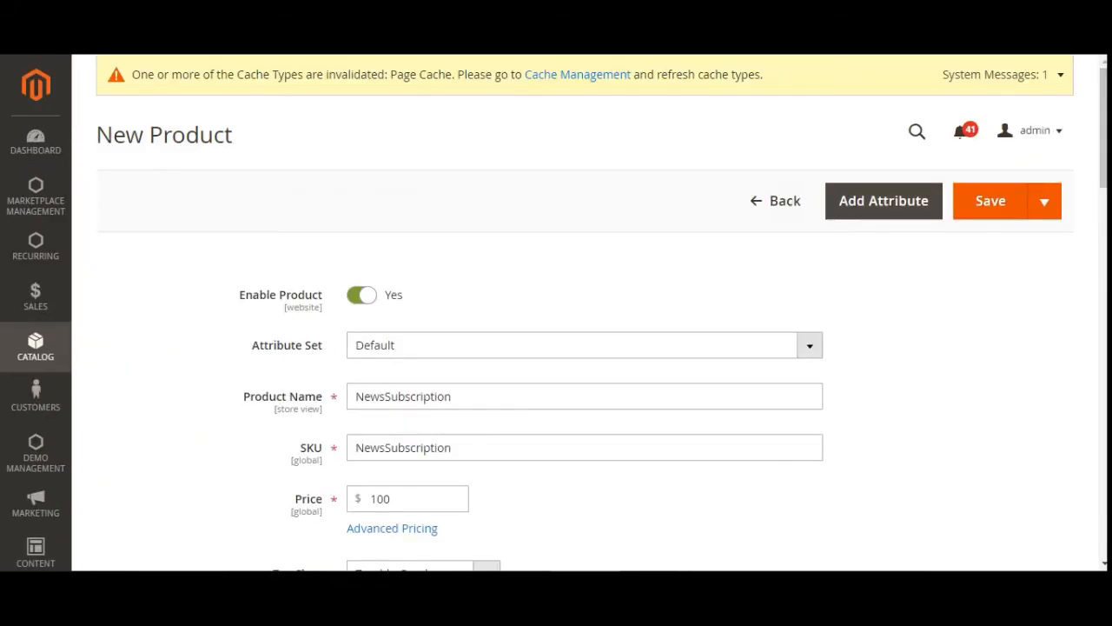
scroll(584, 344, "down", 9)
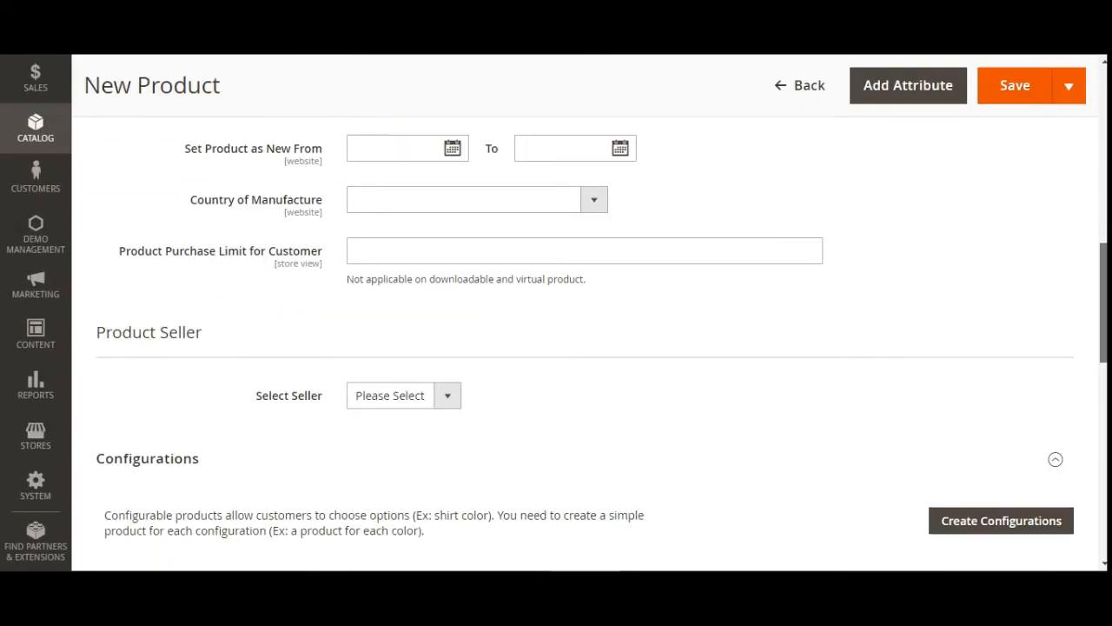
scroll(901, 144, "down", 5)
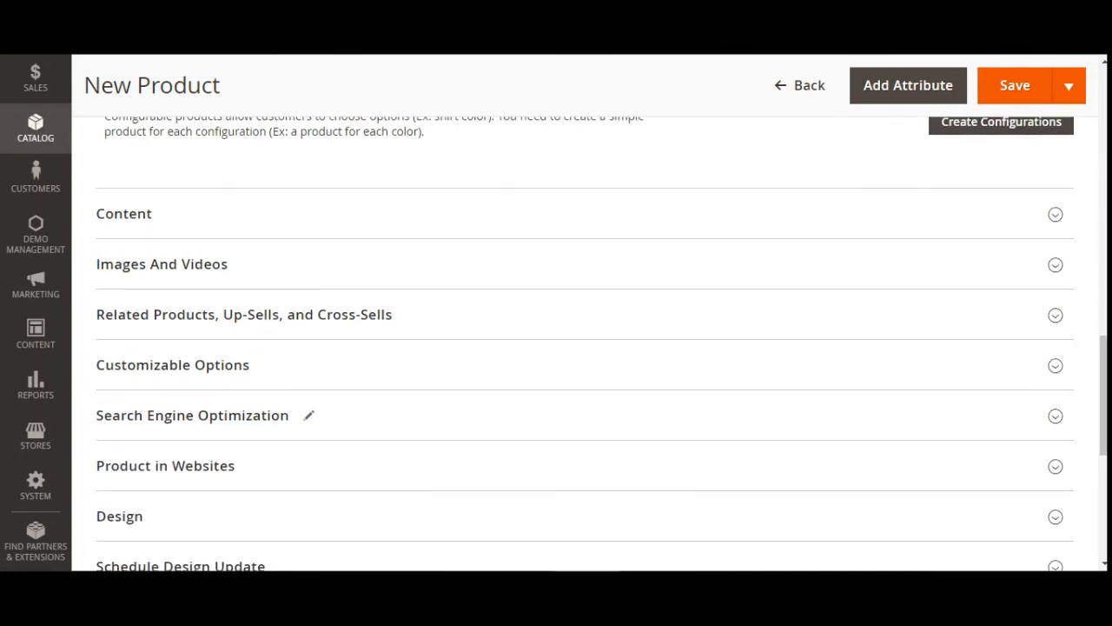
left_click(245, 266)
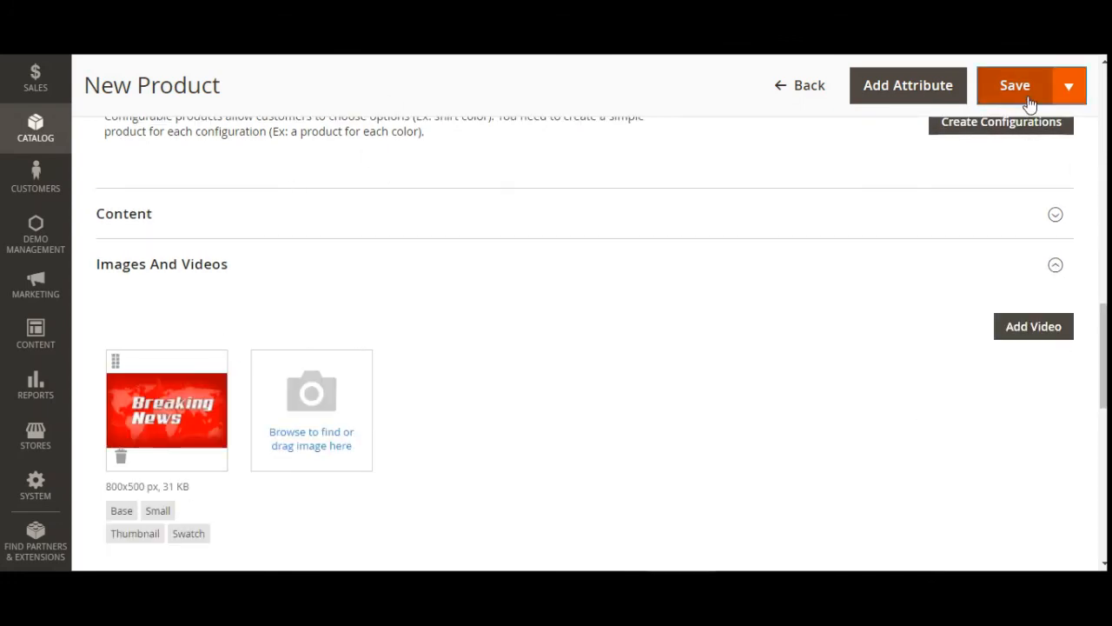
left_click(1017, 87)
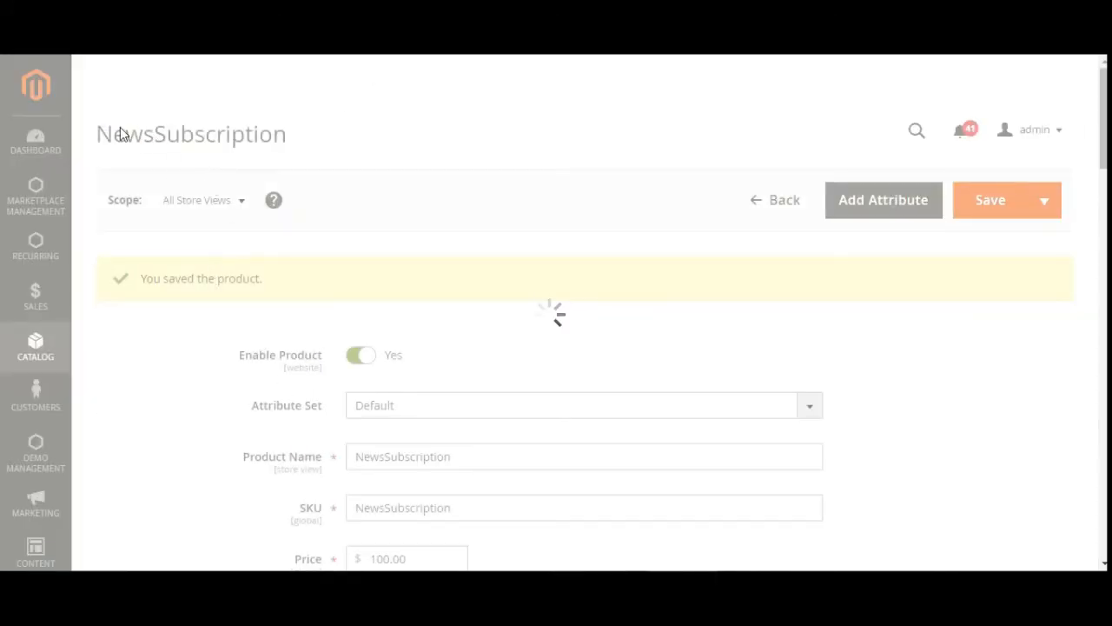
Step: Copy the saved product's name and search for "NewsSubscription" in the Luma storefront
left_click_drag(97, 134, 289, 144)
key("ctrl+c")
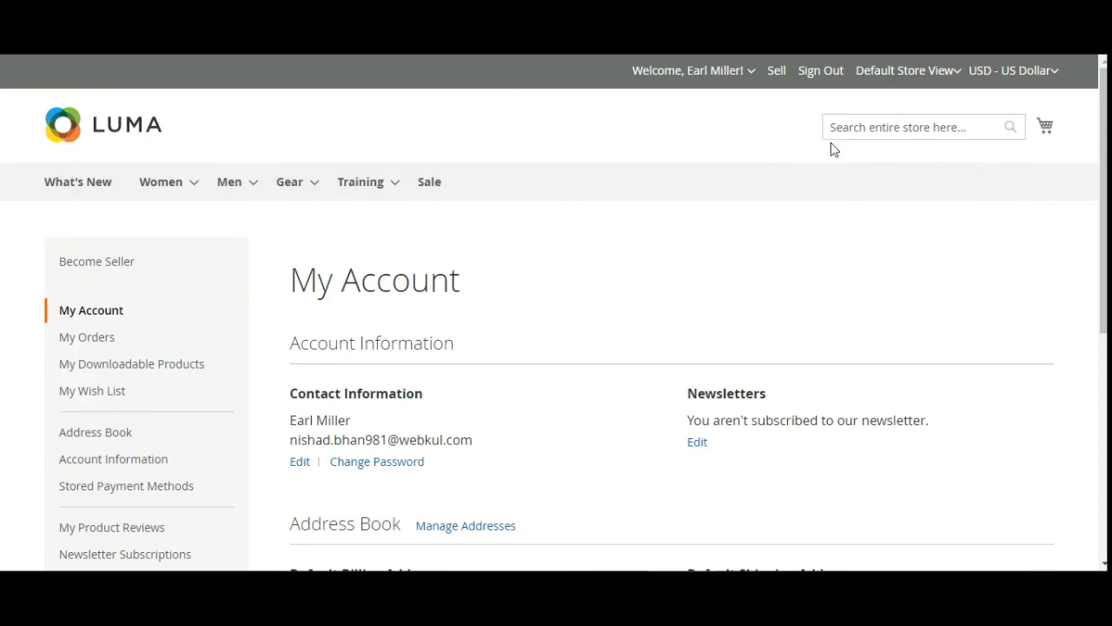
left_click(839, 127)
key("ctrl+v")
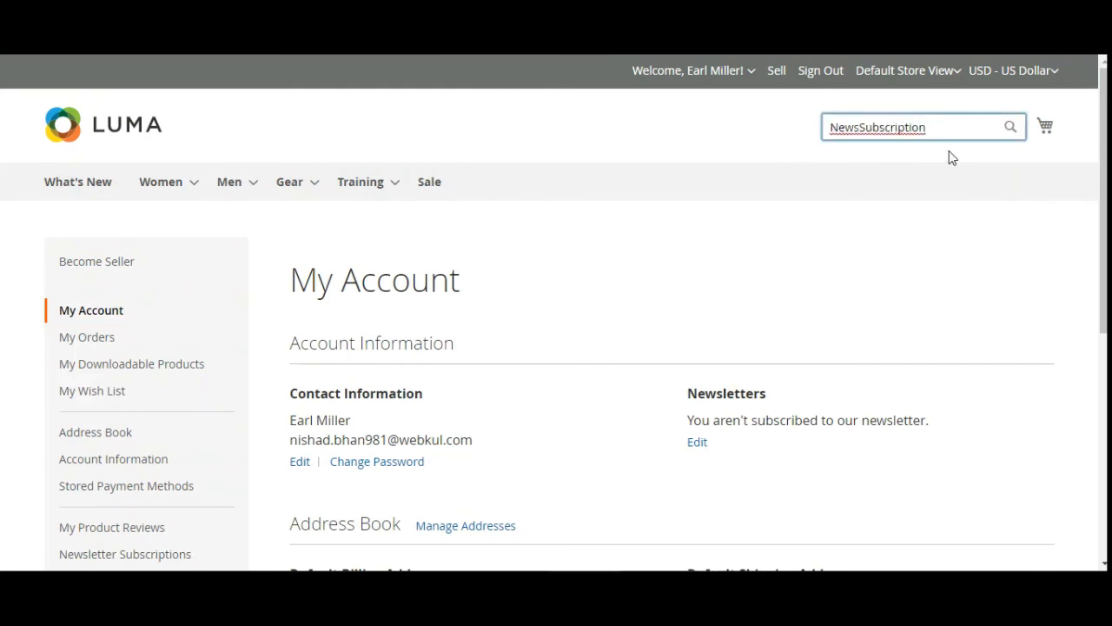
key("Return")
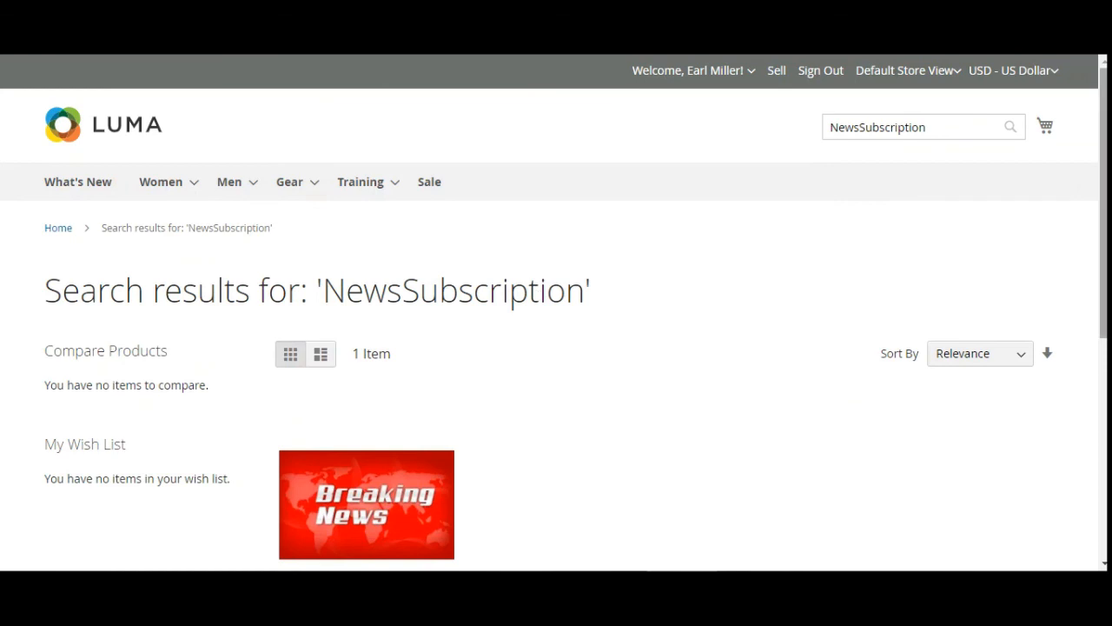
Step: Choose to subscribe to NewsSubscription from the search results, opening its product page
scroll(539, 397, "down", 2)
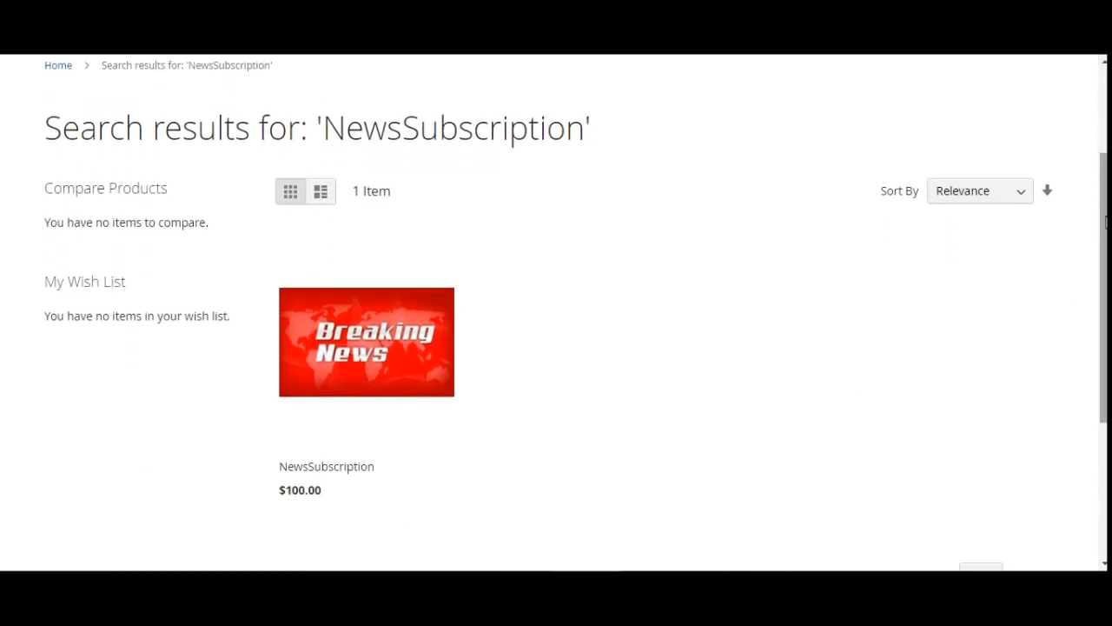
scroll(366, 259, "down", 1)
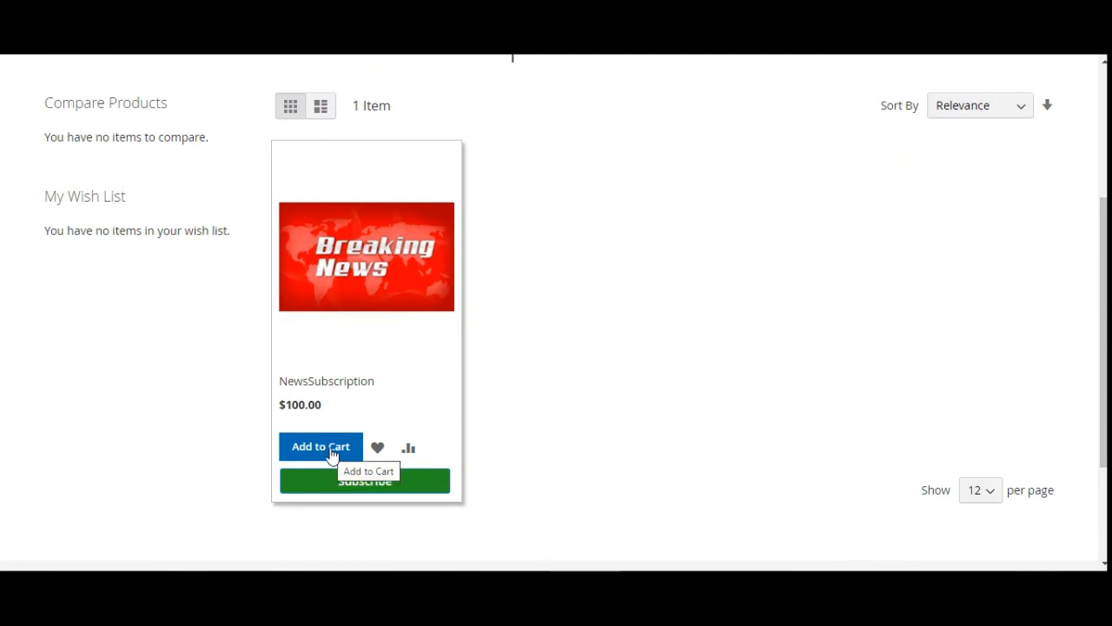
left_click(390, 492)
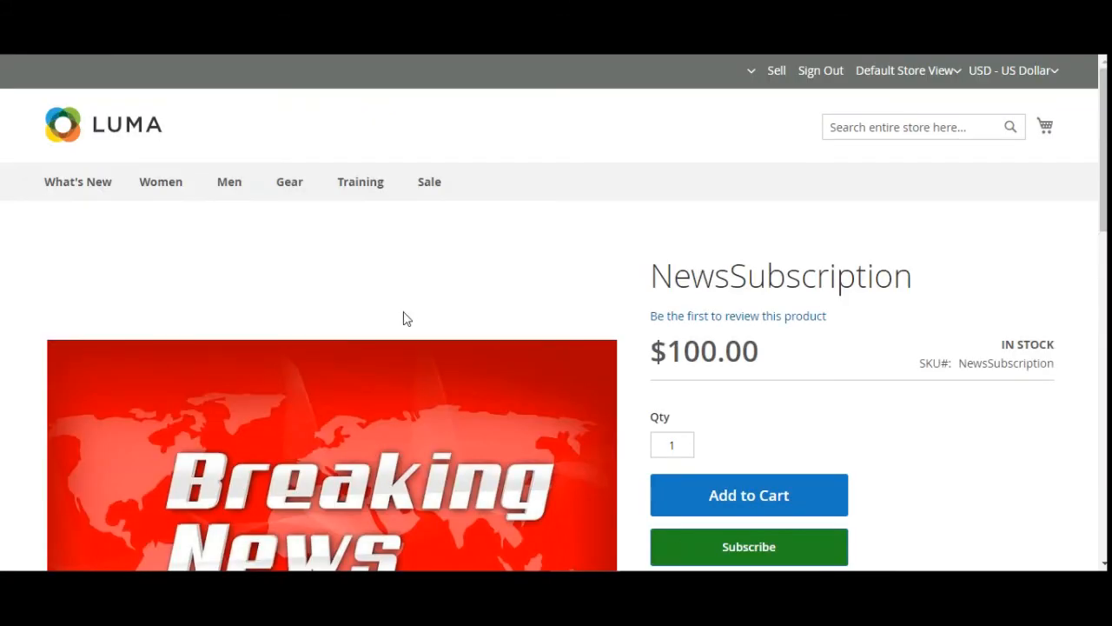
Step: Open the subscription plan selection for NewsSubscription and review the "rest" plan's name and description
left_click_drag(1104, 139, 1103, 195)
left_click(747, 385)
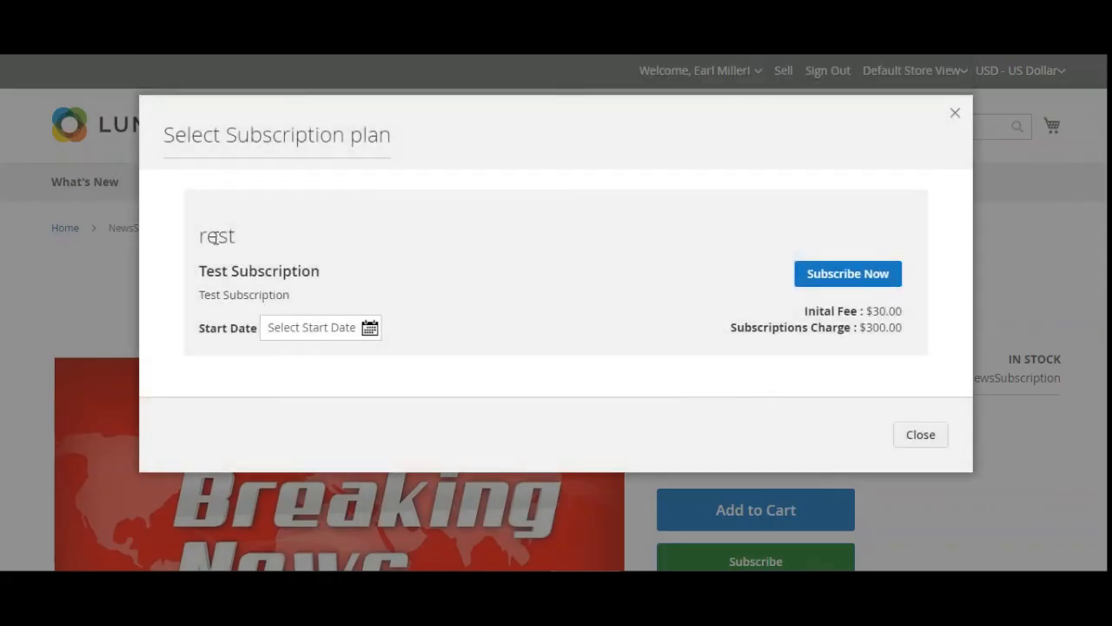
double_click(204, 240)
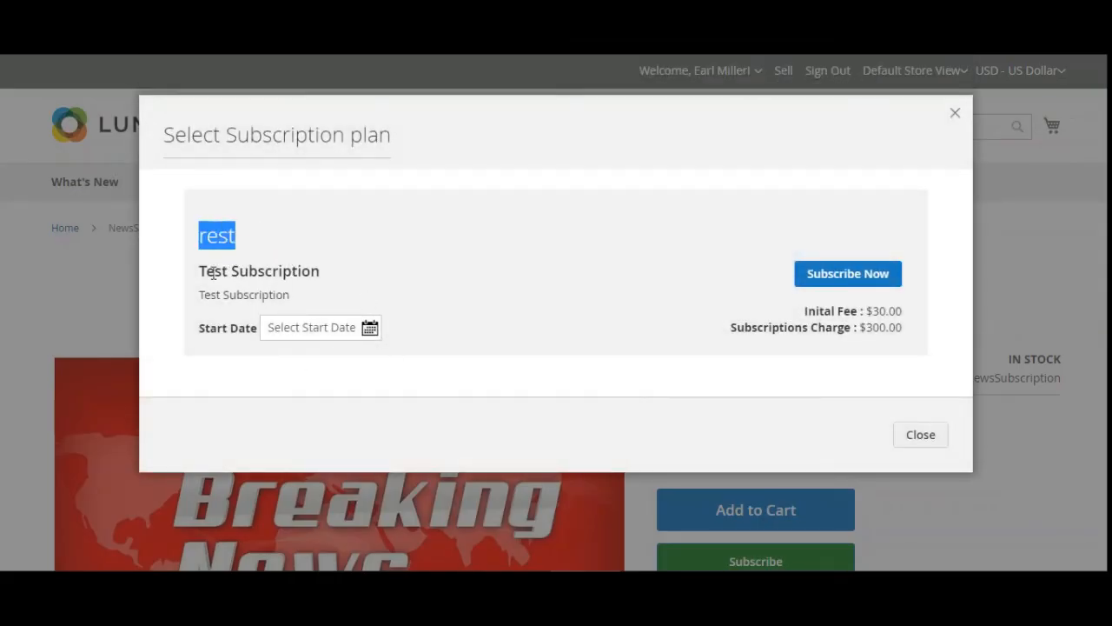
left_click_drag(213, 273, 345, 276)
left_click(261, 271)
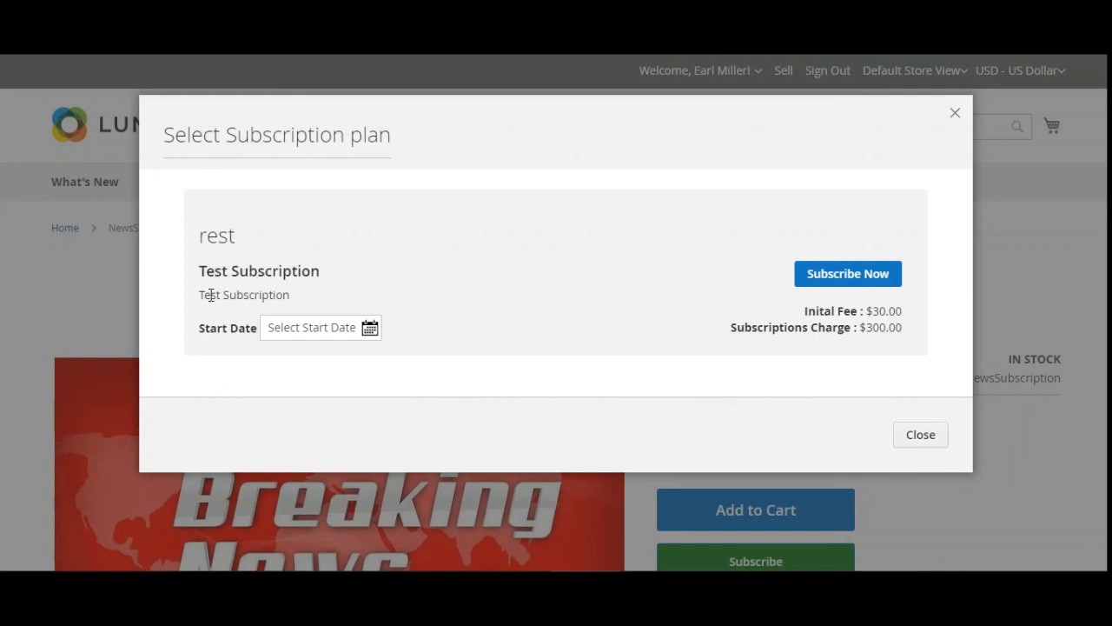
left_click_drag(211, 296, 308, 300)
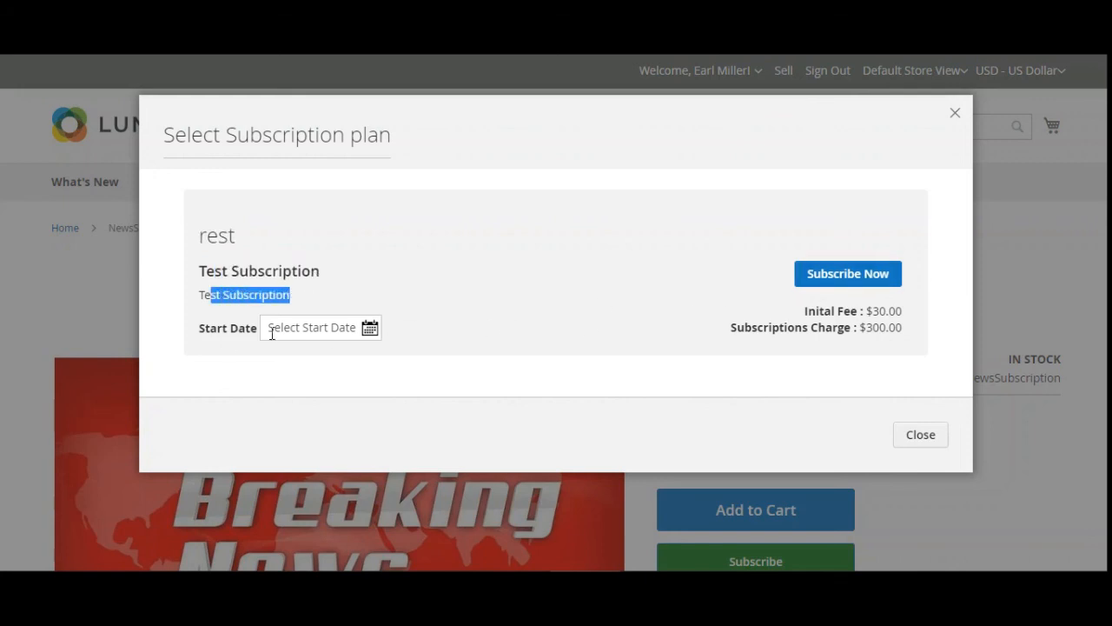
Step: Set the "rest" plan's start date to 10/7/2020
left_click(370, 330)
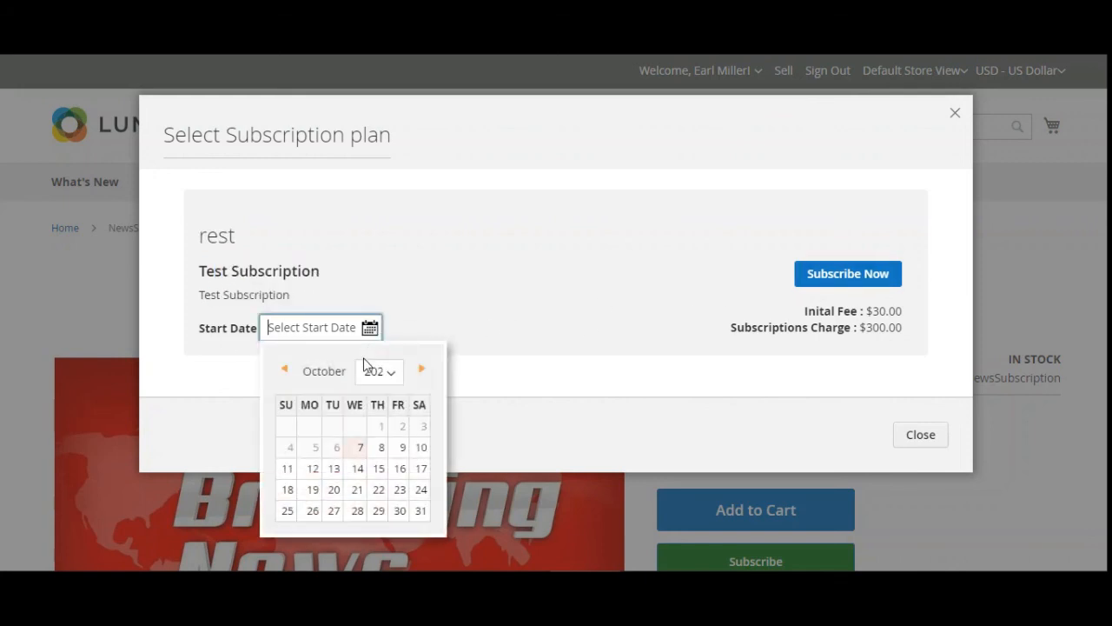
left_click(360, 446)
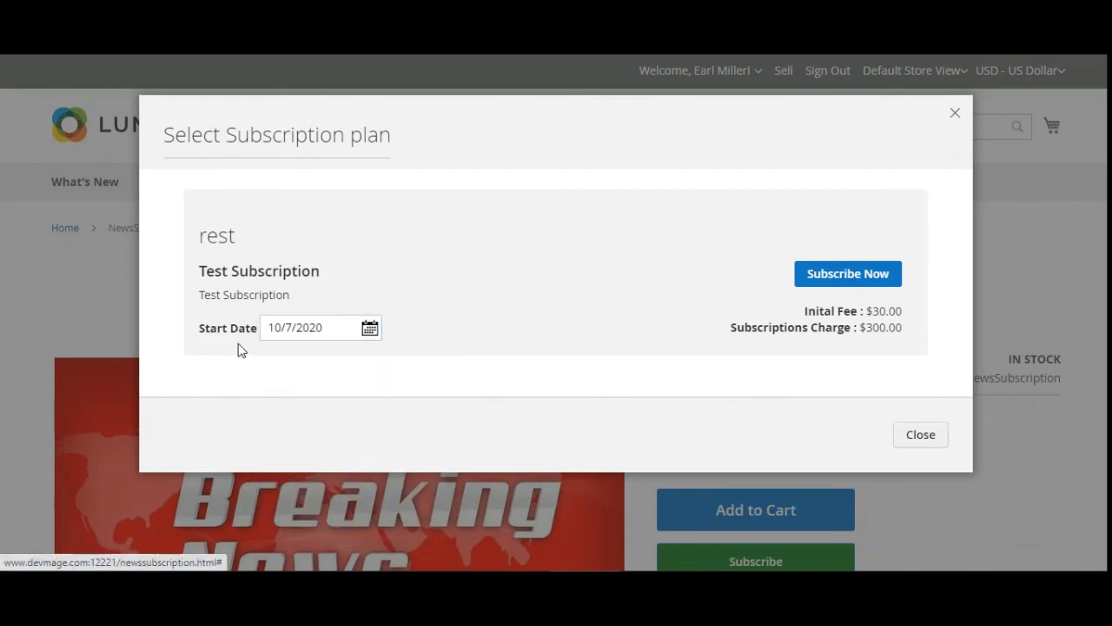
left_click(371, 335)
left_click(539, 333)
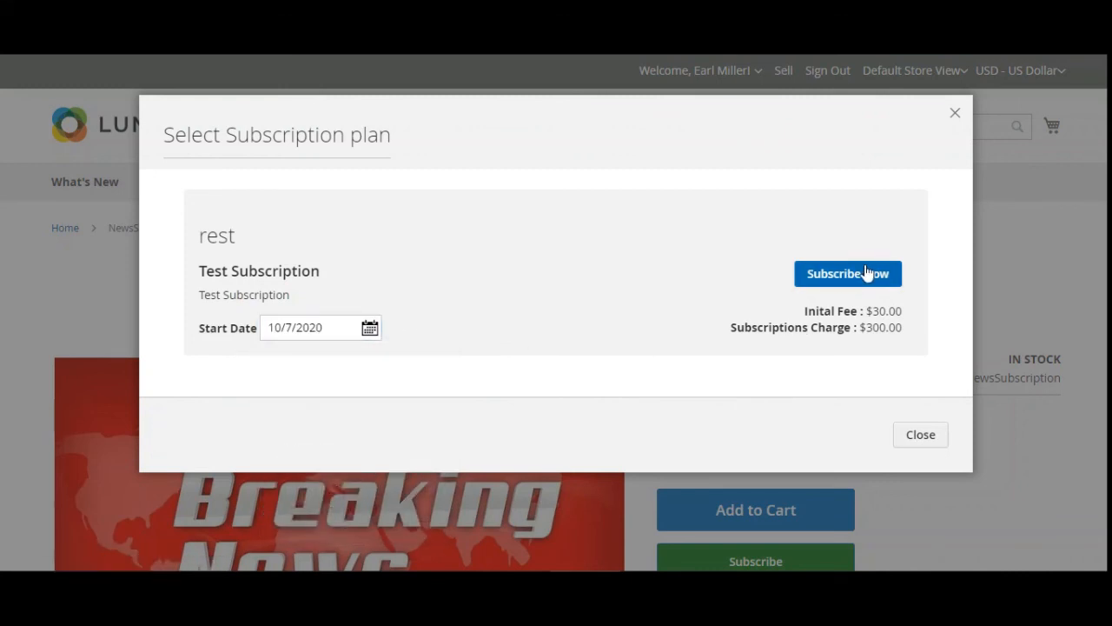
Step: Review the "rest" plan's initial fee and subscription charge, subscribe to it, and show the cart summary
left_click_drag(807, 311, 902, 315)
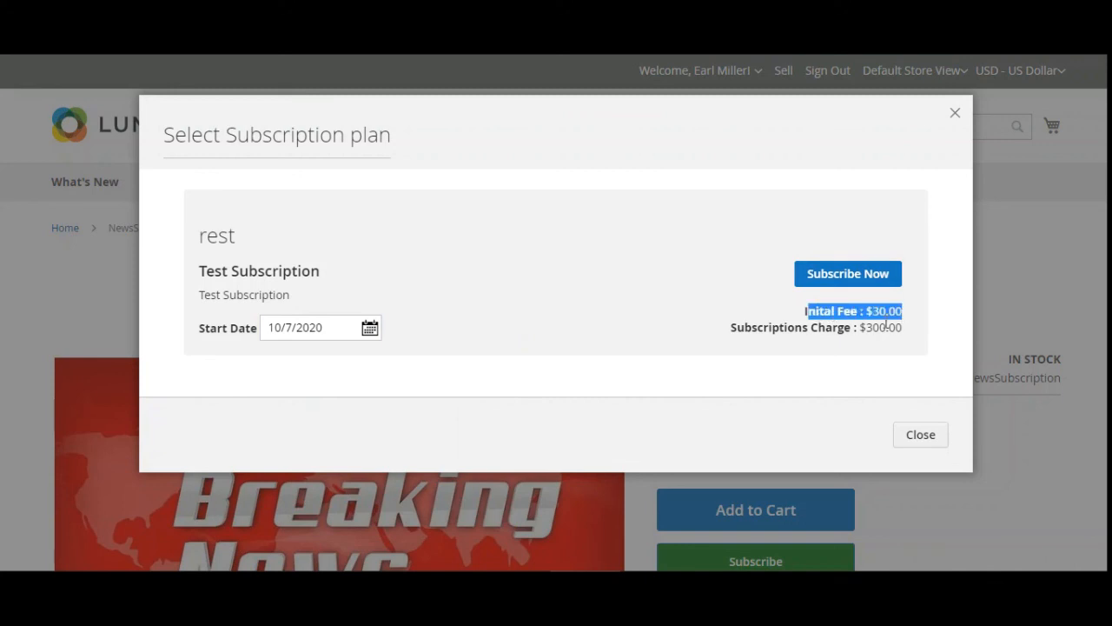
left_click_drag(730, 326, 898, 330)
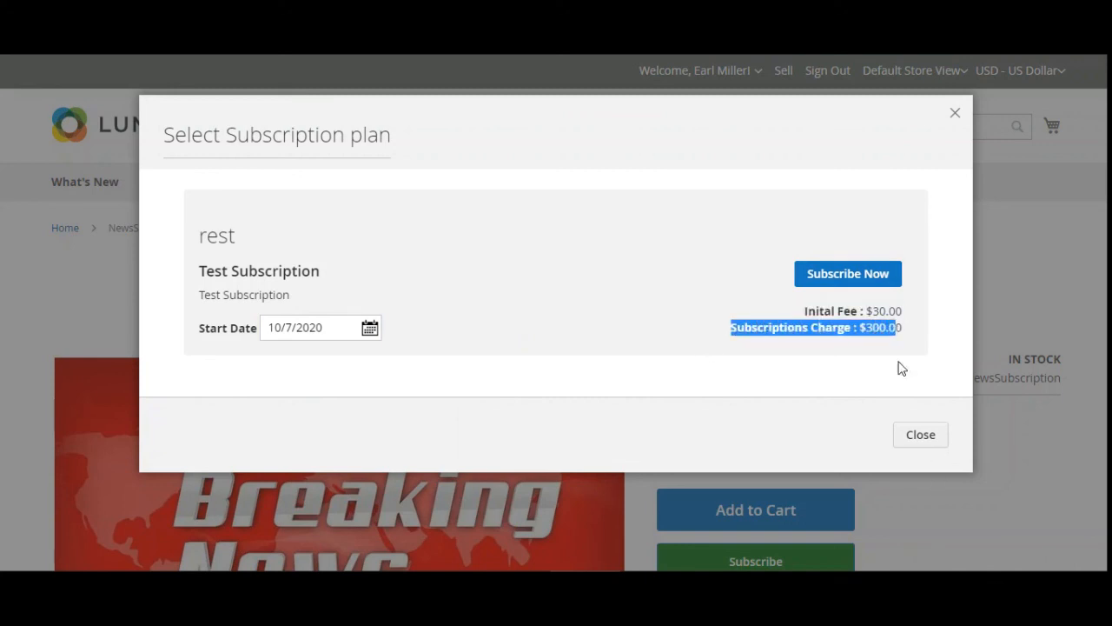
left_click(850, 281)
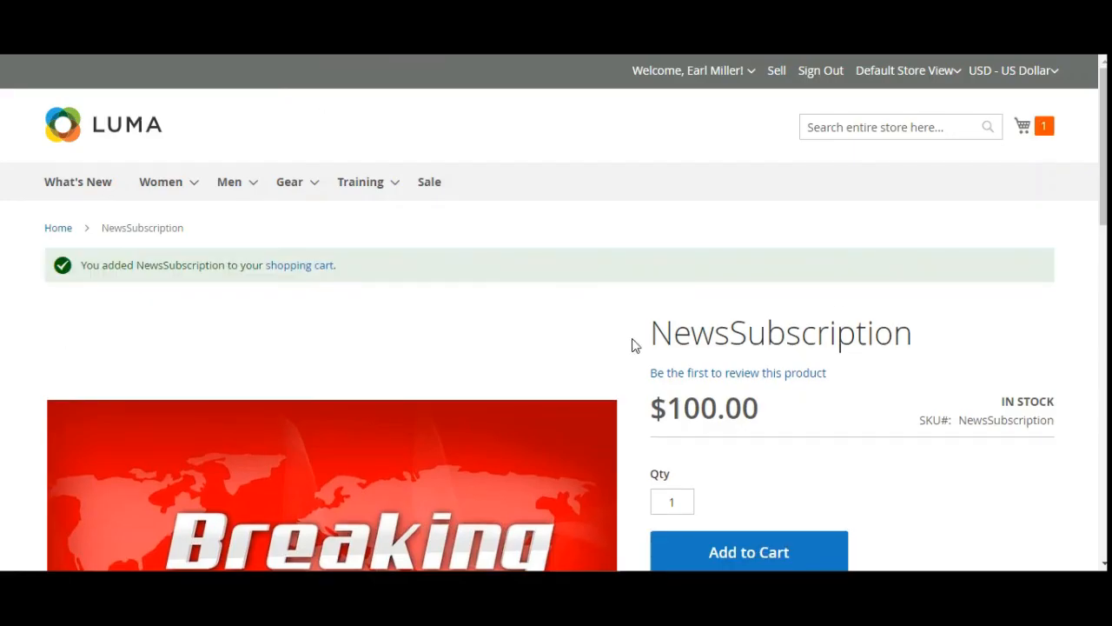
left_click(1039, 129)
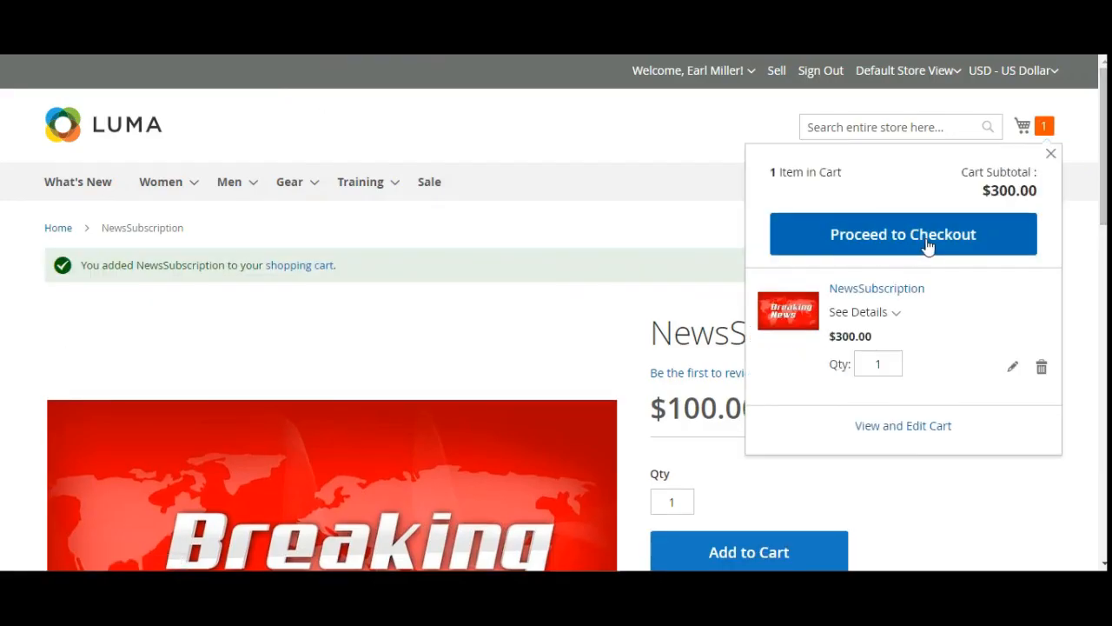